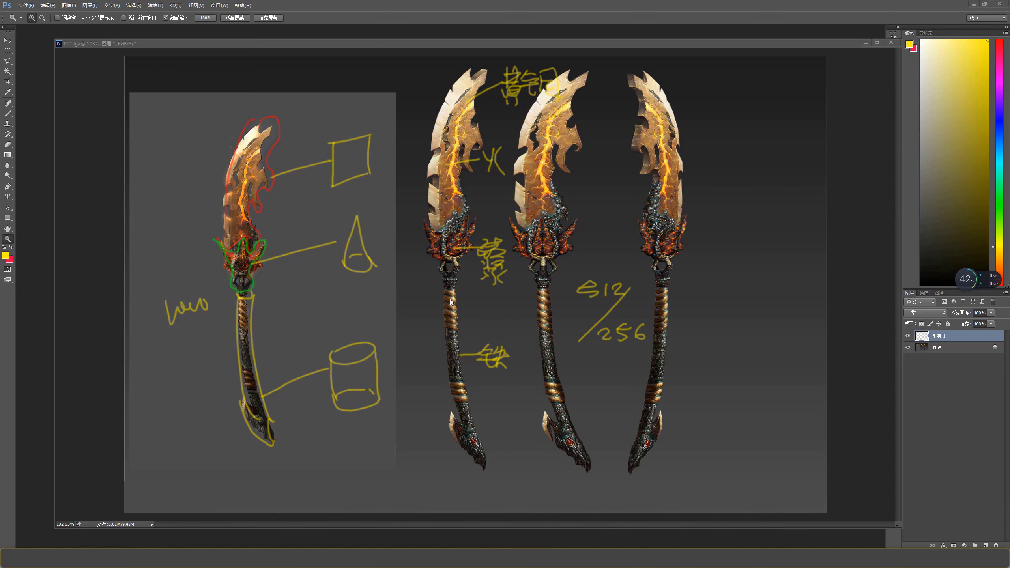
Step: Hide the annotation layer 图层 1 so only the clean weapon artwork shows
click(908, 335)
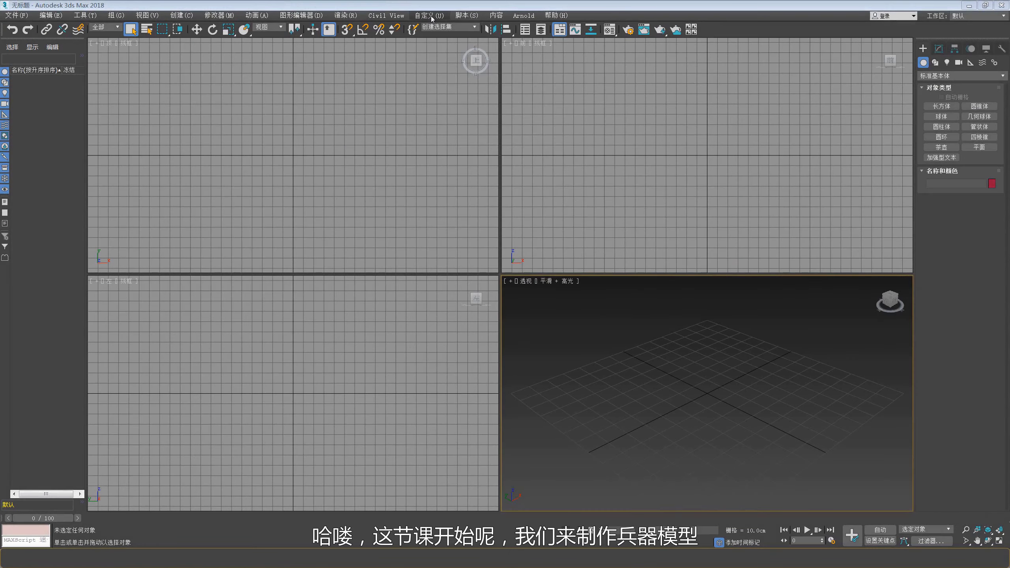
Step: Check the system unit scale in Units Setup and confirm it
click(431, 16)
click(441, 136)
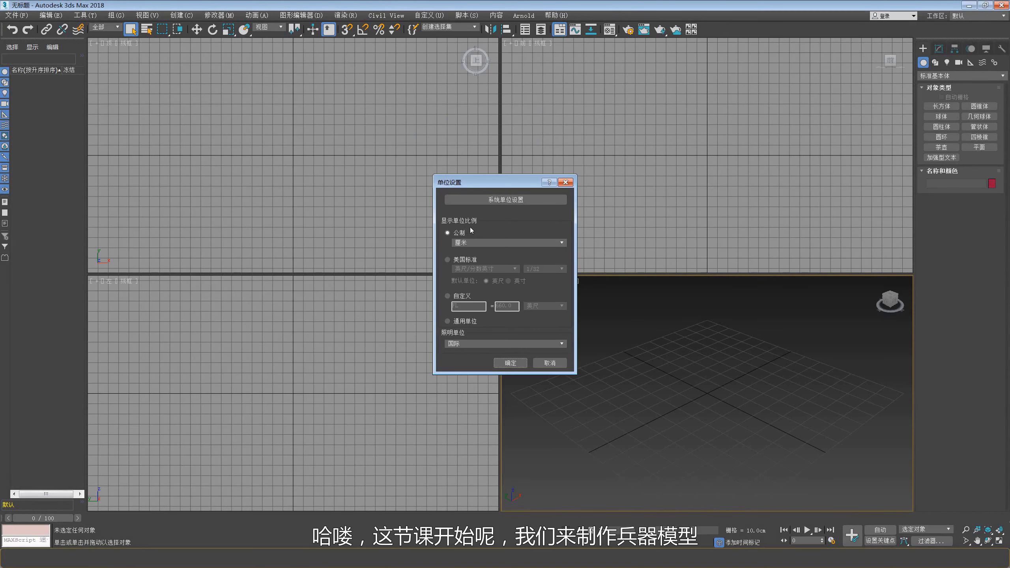
click(502, 205)
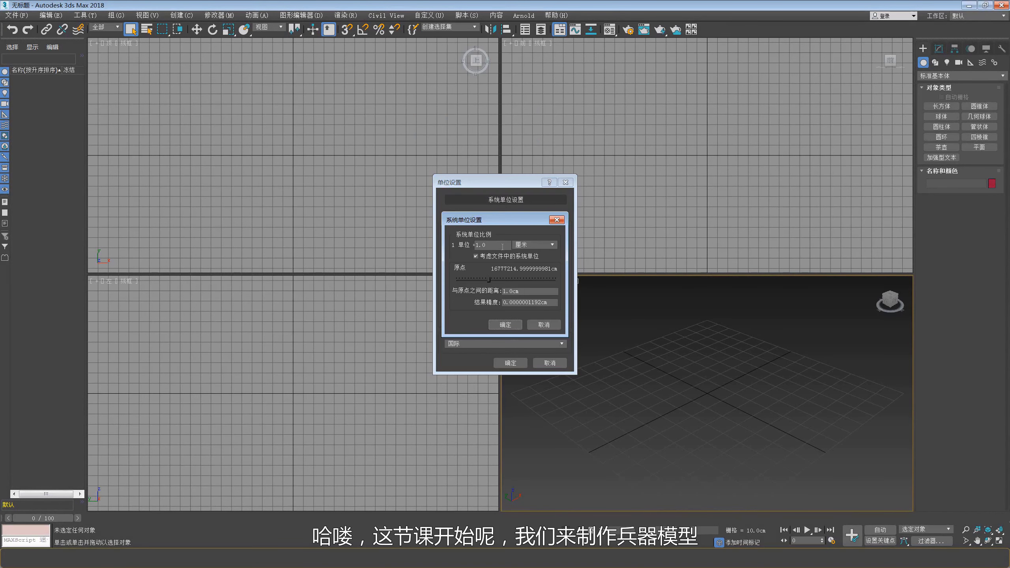
click(507, 328)
click(510, 363)
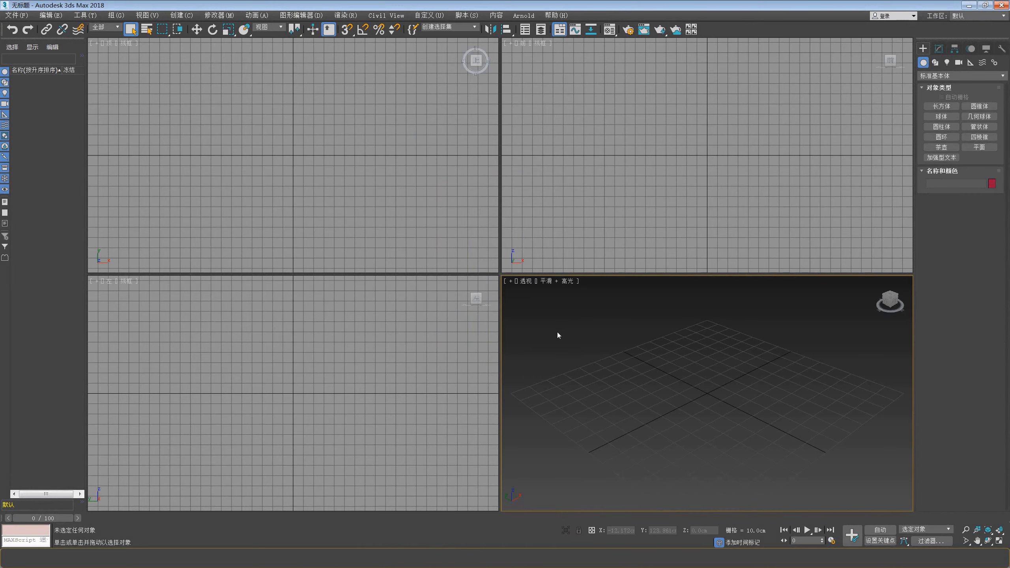
Step: Create a plane in the Front view and reduce its width segments to 1
click(978, 147)
drag(576, 71, 819, 232)
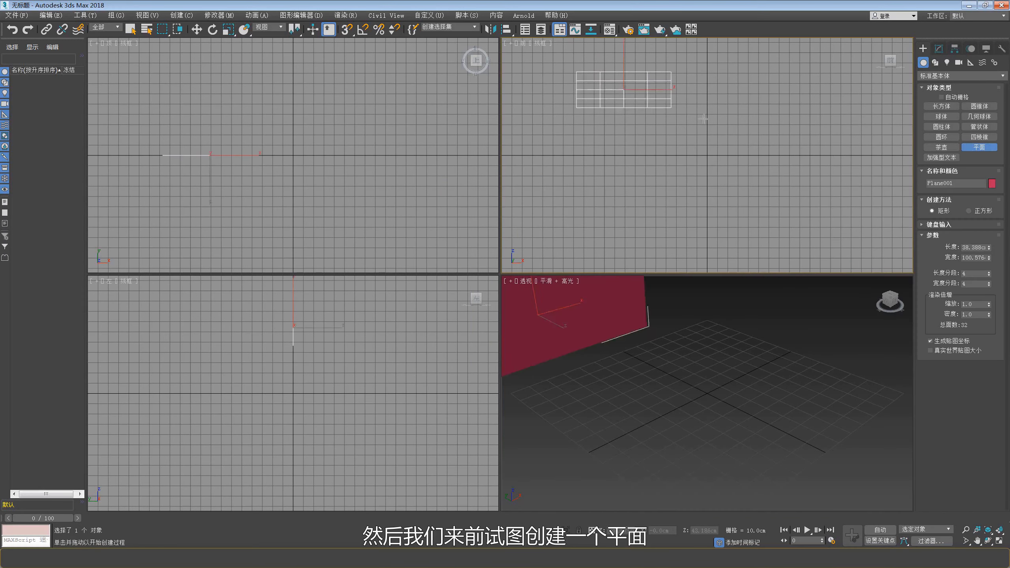
right_click(662, 307)
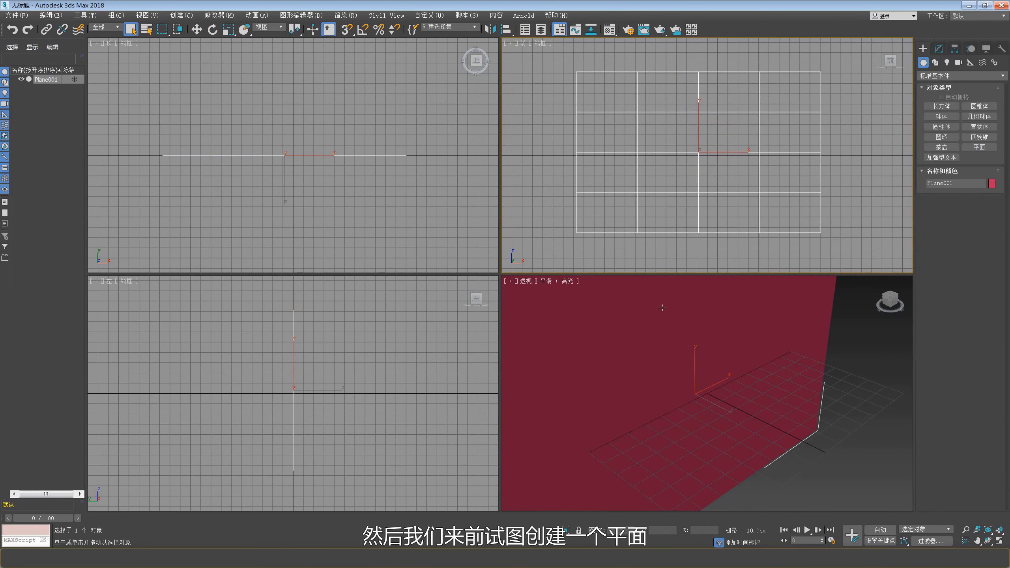
scroll(673, 358, down, 5)
key(w)
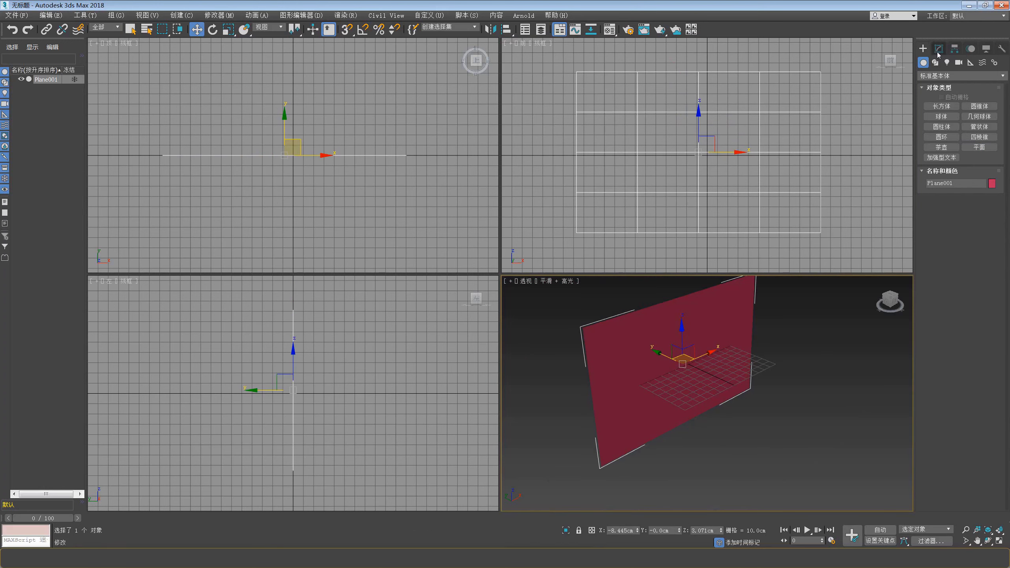
click(939, 48)
right_click(988, 210)
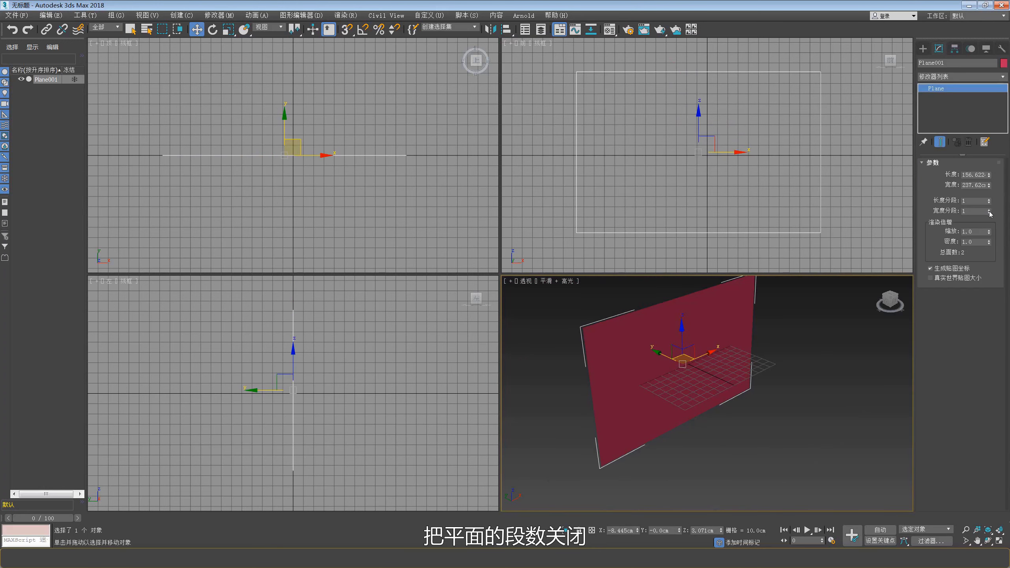
Step: Zero the plane's X and Z position and map the weapon JPG onto it
alt+middle_drag(704, 370, 686, 268)
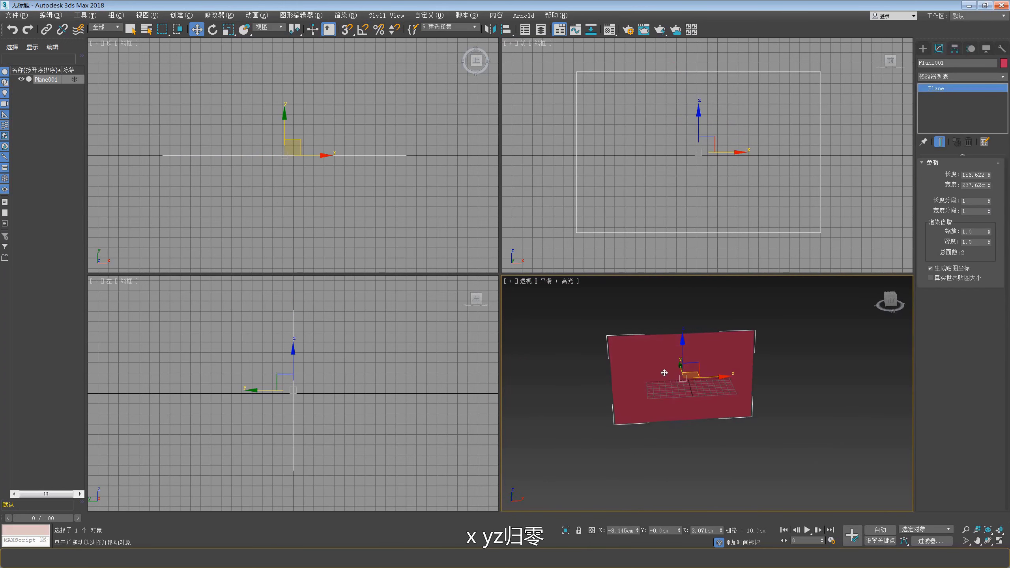
right_click(637, 532)
right_click(720, 532)
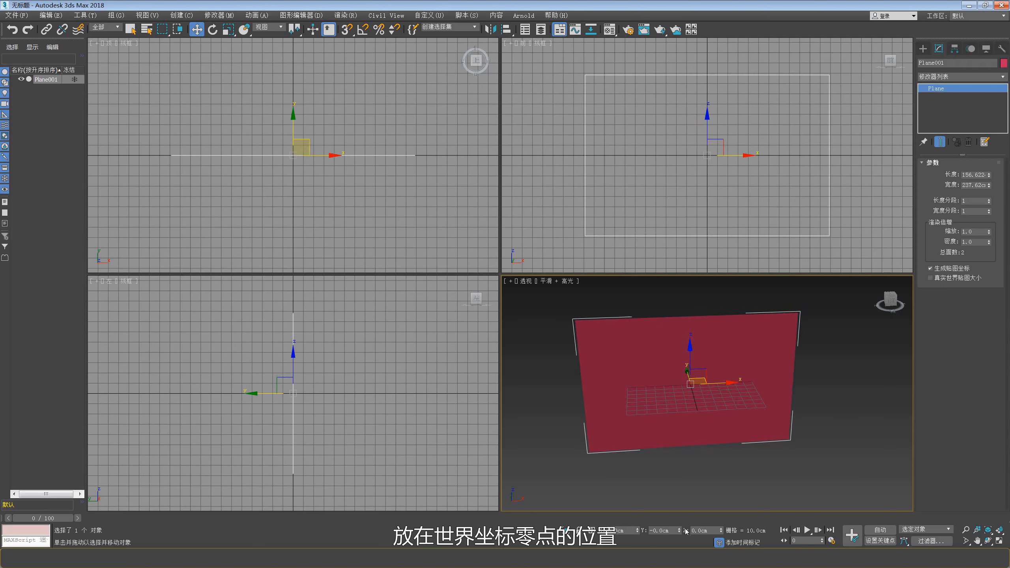
alt+middle_drag(692, 490, 718, 413)
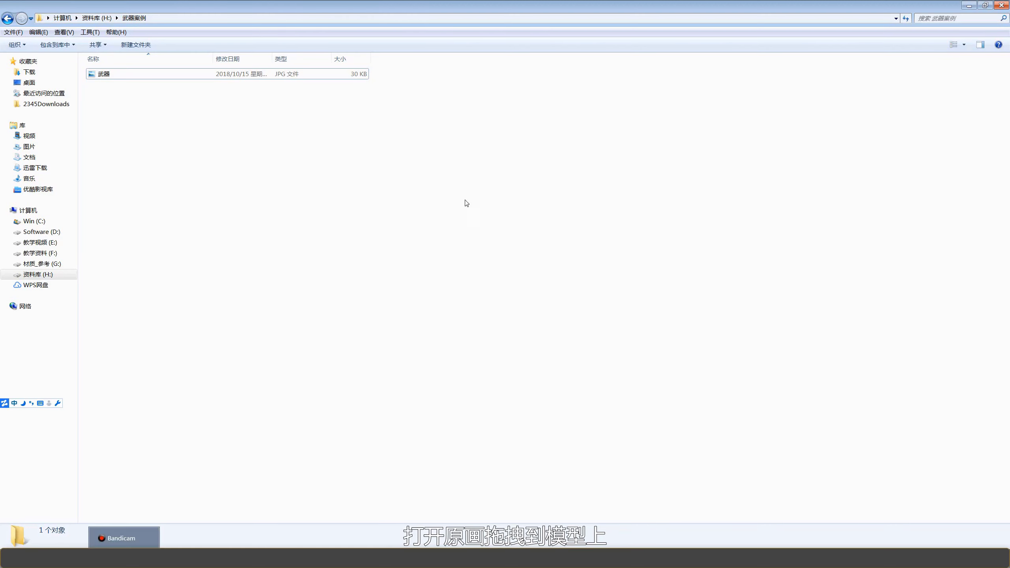
mouse_move(104, 75)
mouse_down()
mouse_move(190, 220)
mouse_move(80, 533)
mouse_move(643, 374)
mouse_up()
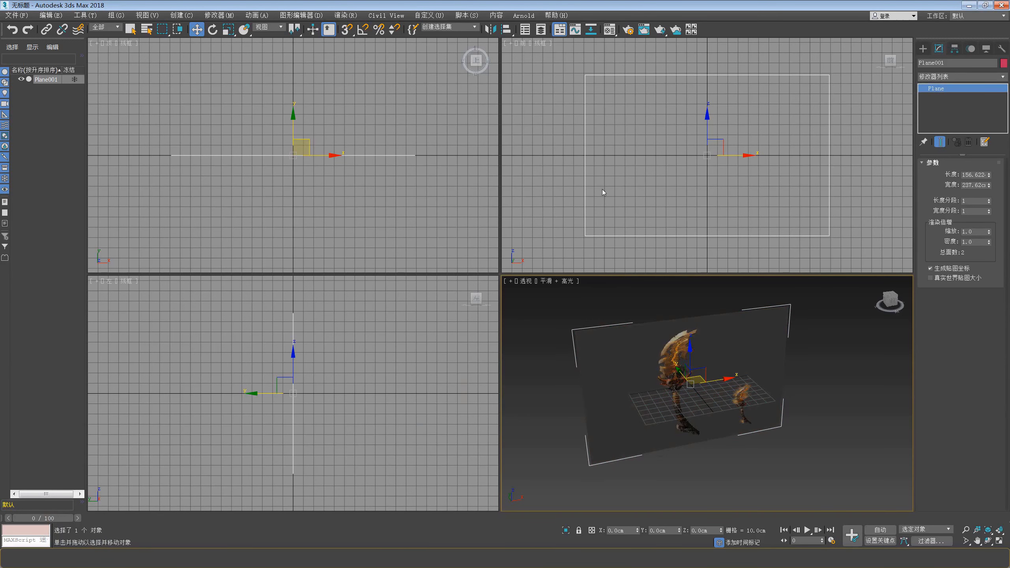
Step: Maximize the Front viewport and show it with Smooth+Highlights shading
middle_drag(749, 334, 727, 333)
middle_click(672, 184)
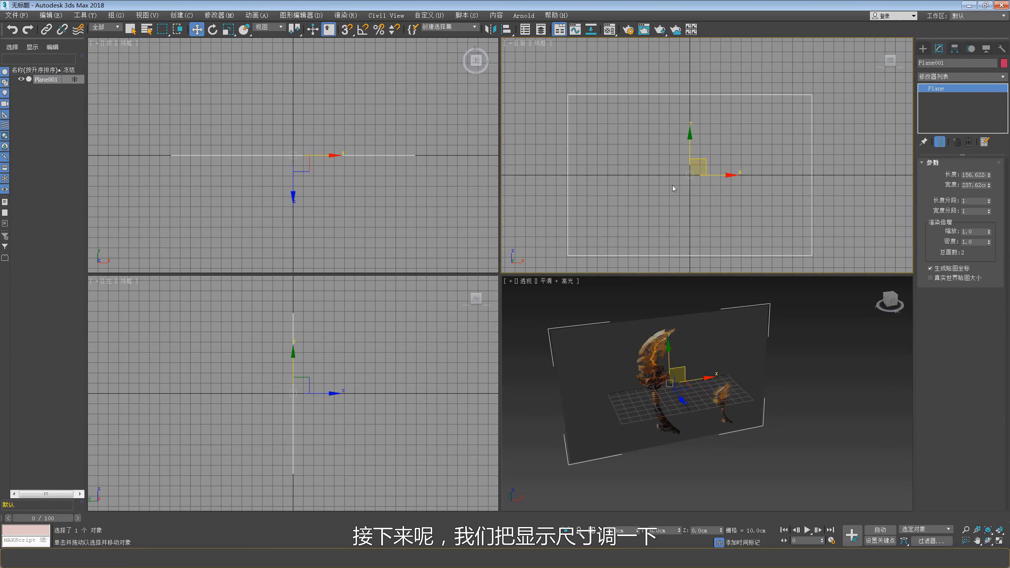
key(alt+w)
key(F3)
middle_drag(527, 284, 525, 221)
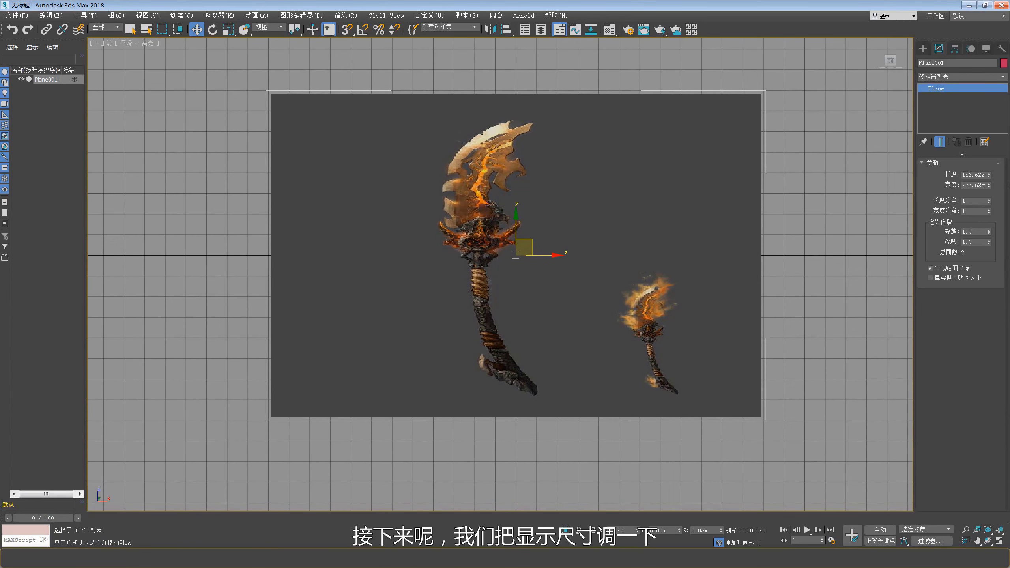
Step: Resize the plane to 147.225 × 123.563 so the sword image is undistorted
drag(989, 176, 995, 207)
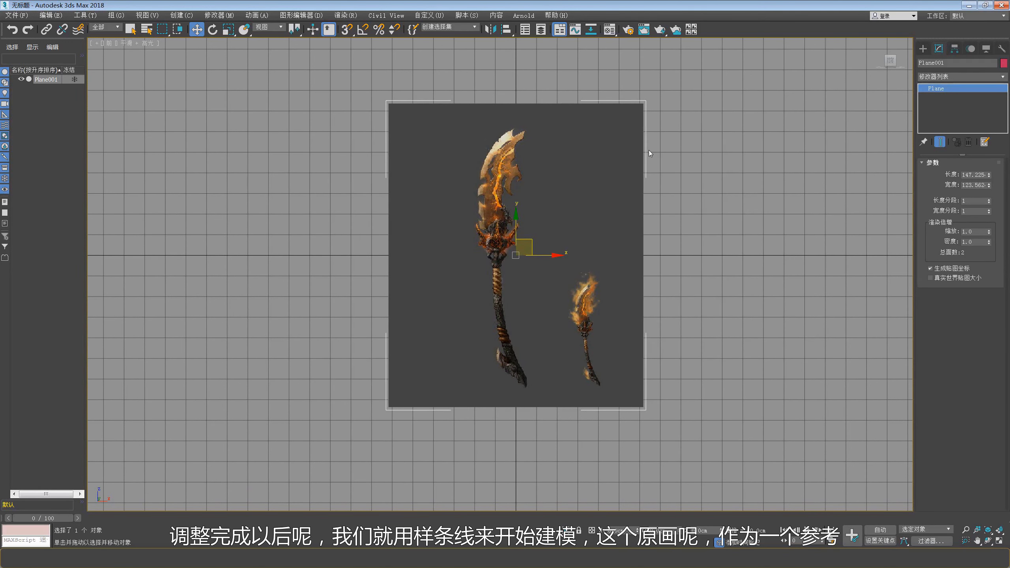
middle_drag(576, 181, 570, 189)
drag(548, 266, 551, 265)
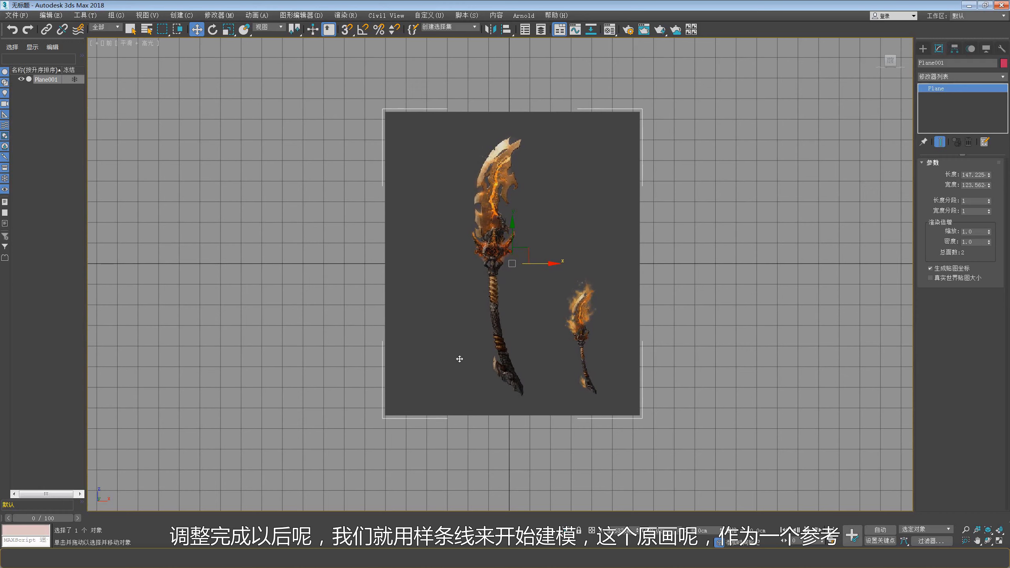
middle_drag(645, 239, 624, 244)
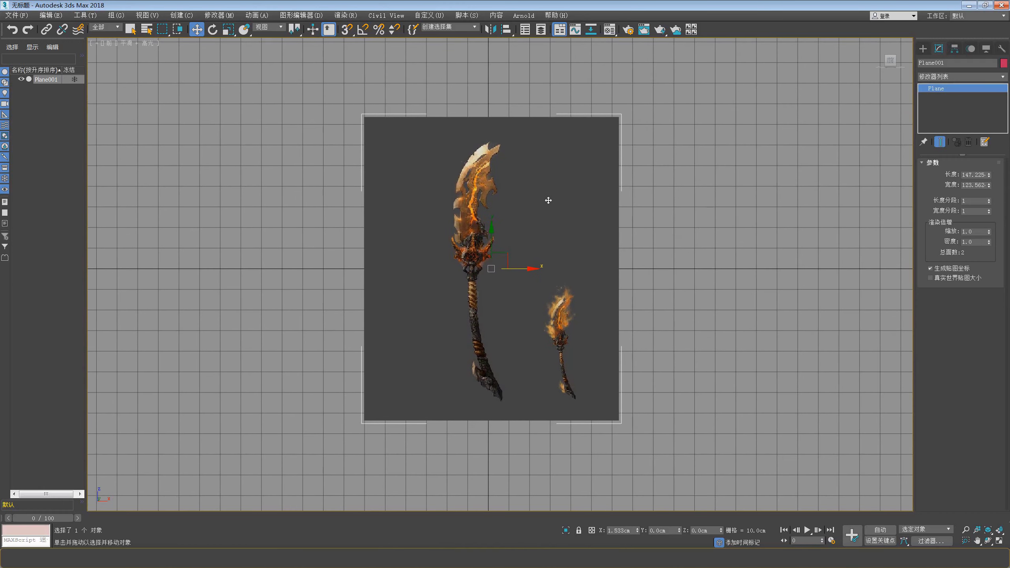
scroll(551, 191, up, 2)
scroll(541, 182, up, 1)
scroll(534, 178, down, 1)
scroll(529, 181, up, 2)
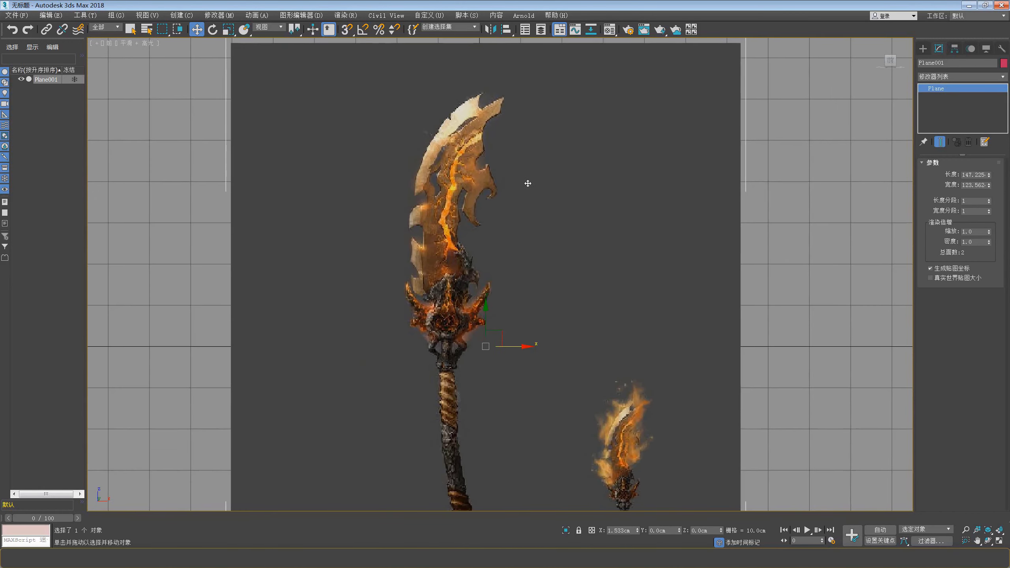
middle_drag(527, 183, 531, 186)
click(923, 48)
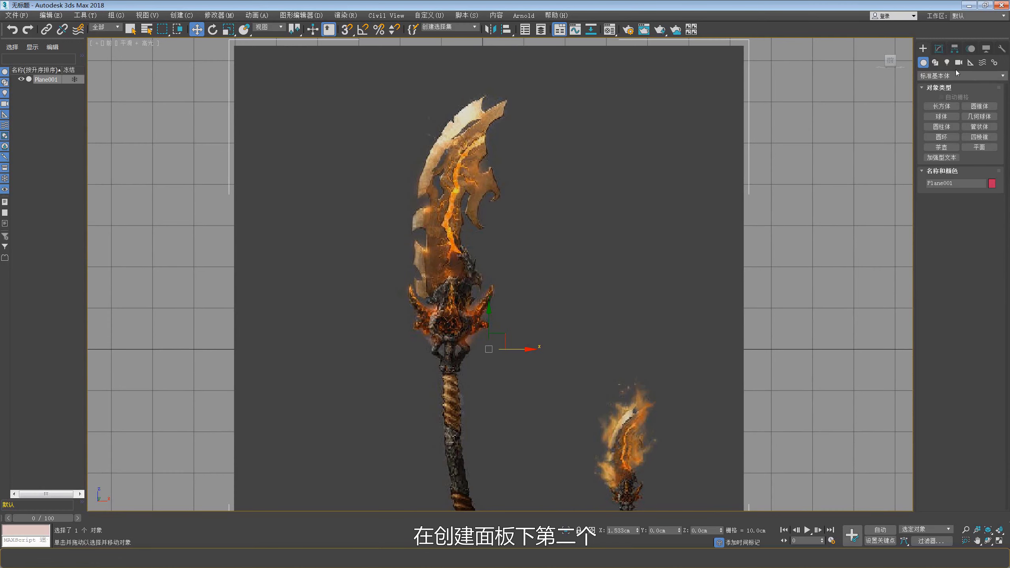
Step: Start a Line spline at the blade tip and trace down the left edge to the first notch
click(935, 62)
click(942, 118)
middle_drag(480, 121, 484, 129)
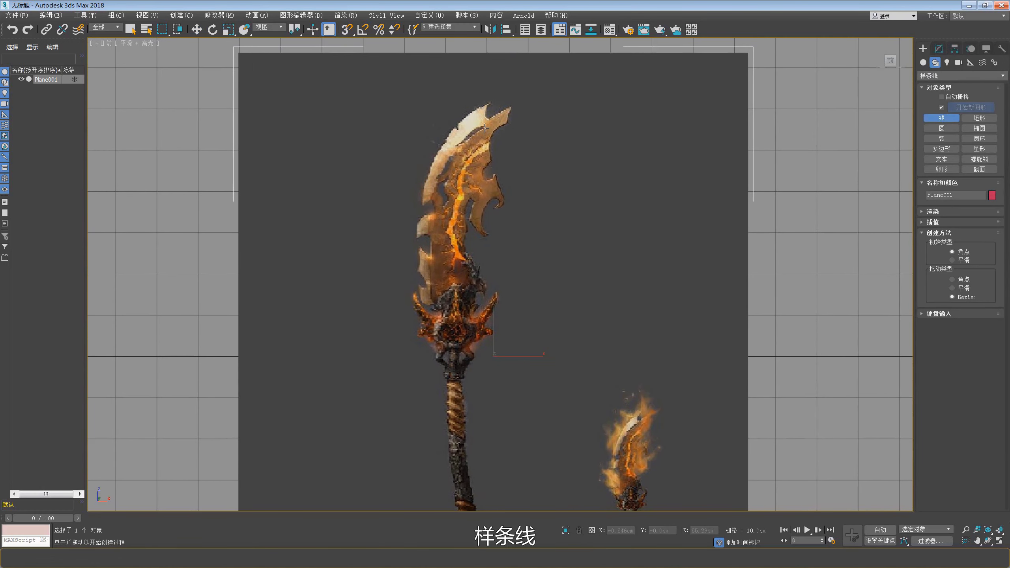
scroll(485, 128, up, 2)
click(498, 96)
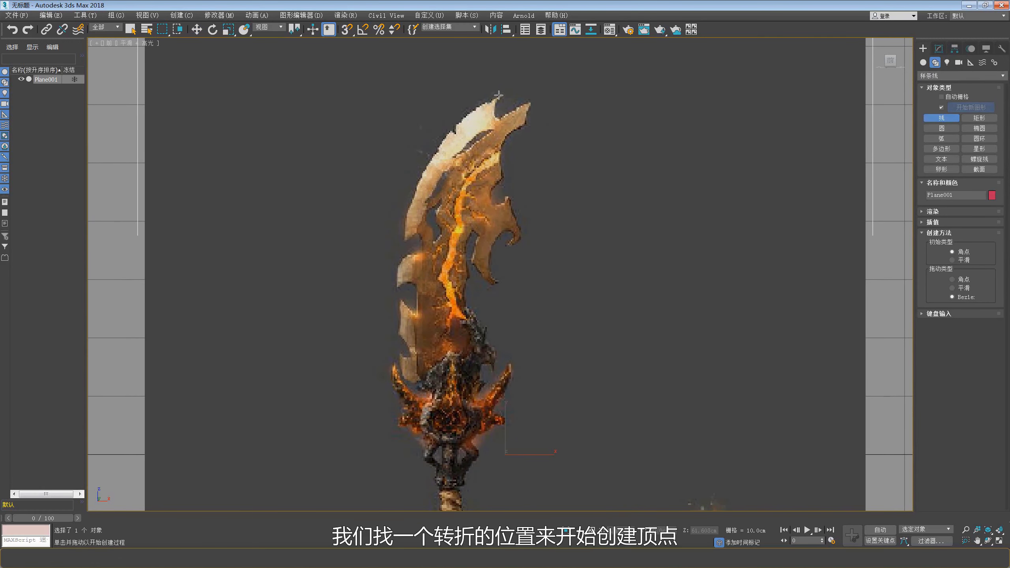
click(454, 129)
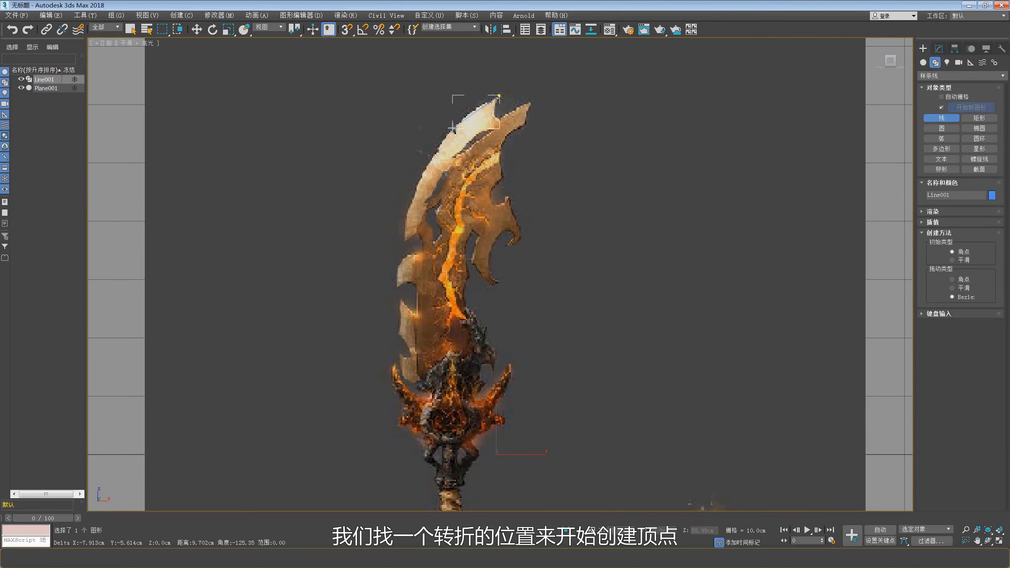
click(422, 174)
click(405, 218)
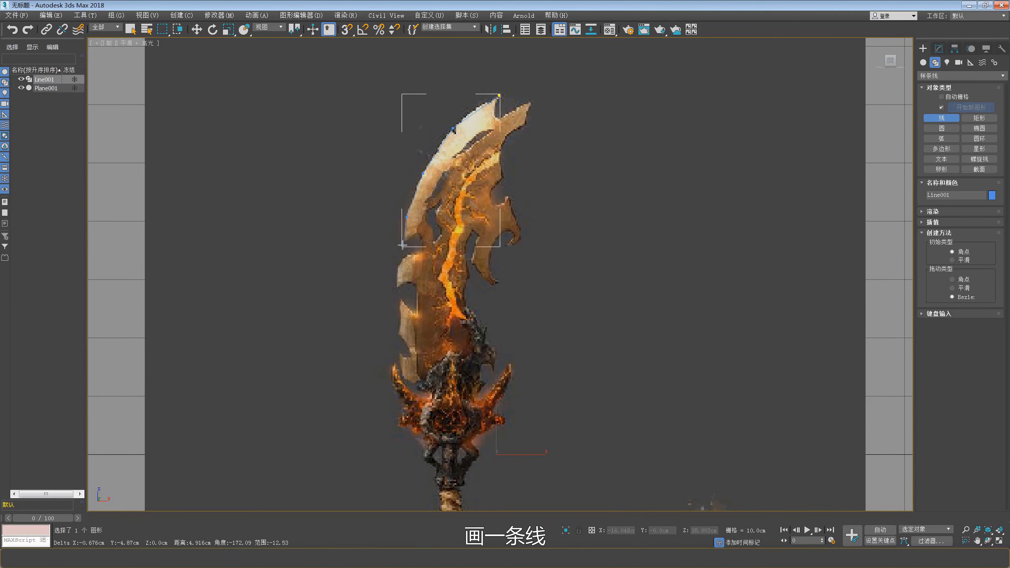
click(405, 240)
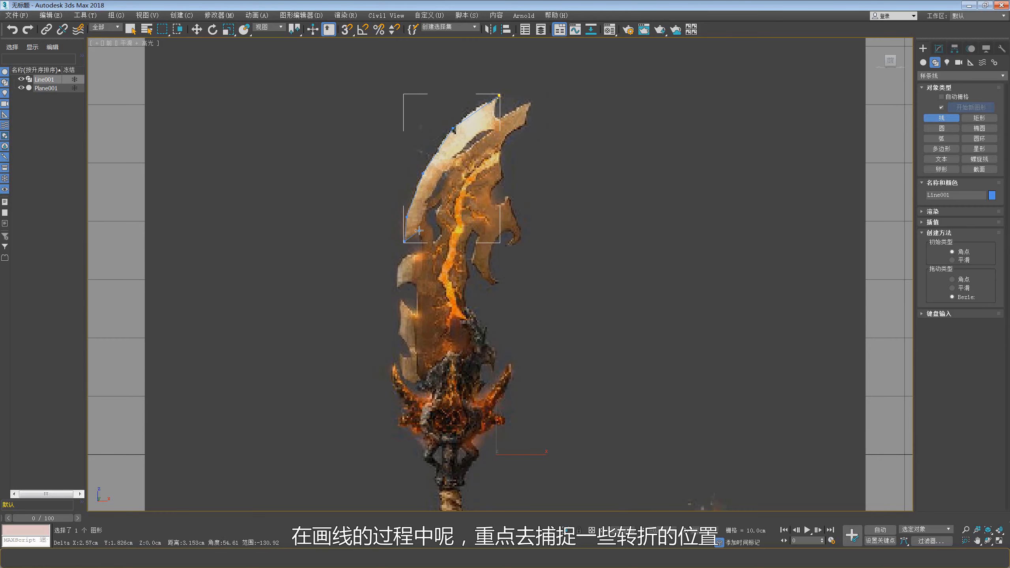
Step: Continue the outline through the left-edge flame notches toward the guard
click(423, 248)
click(400, 267)
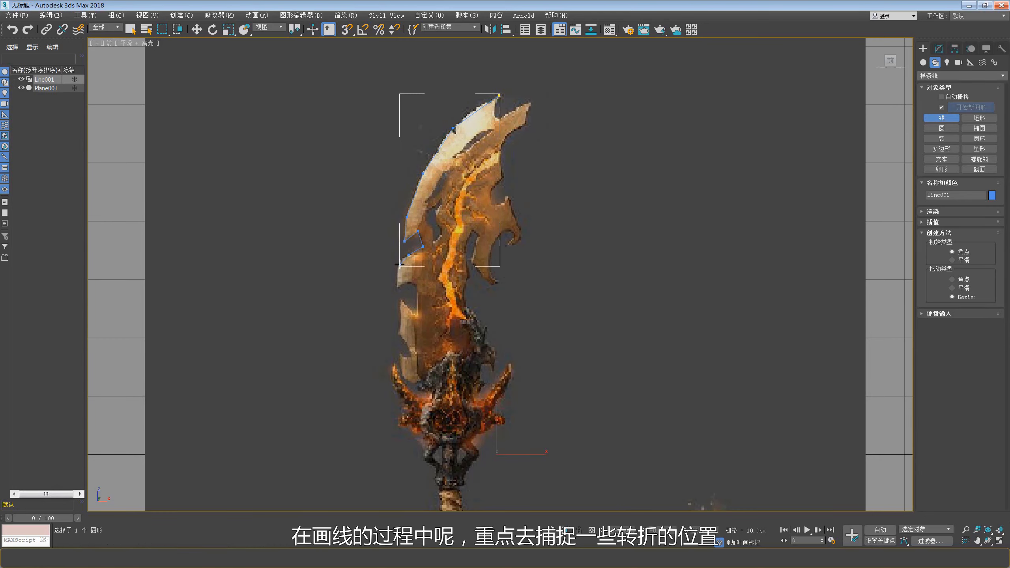
click(397, 288)
click(418, 286)
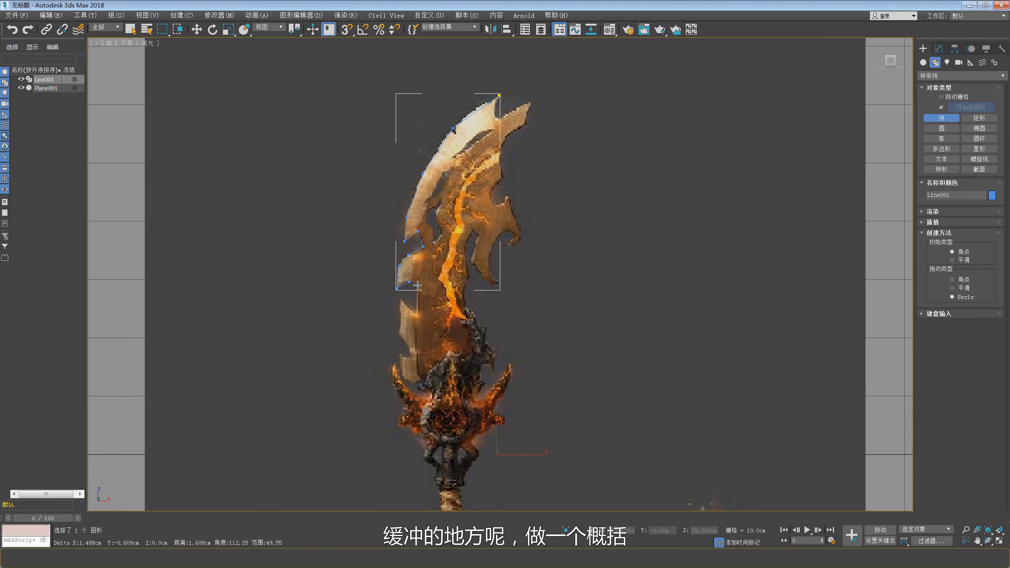
click(401, 298)
click(398, 332)
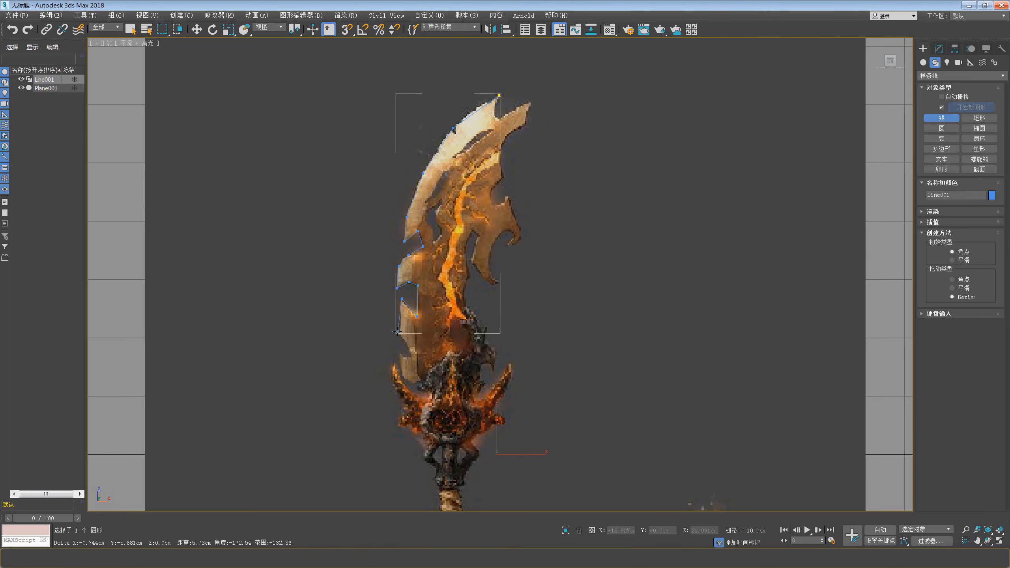
click(399, 352)
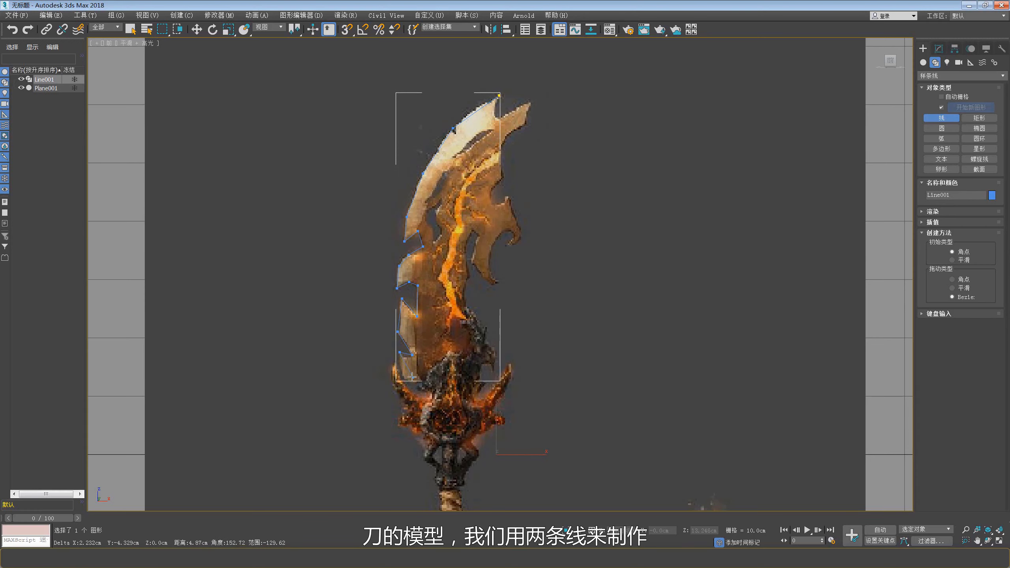
click(400, 374)
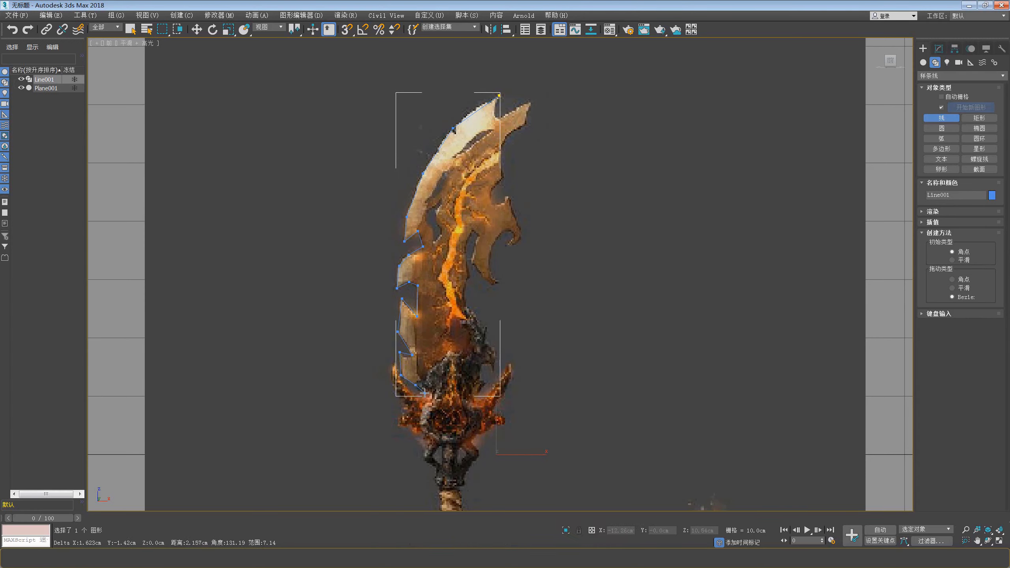
click(401, 382)
click(406, 400)
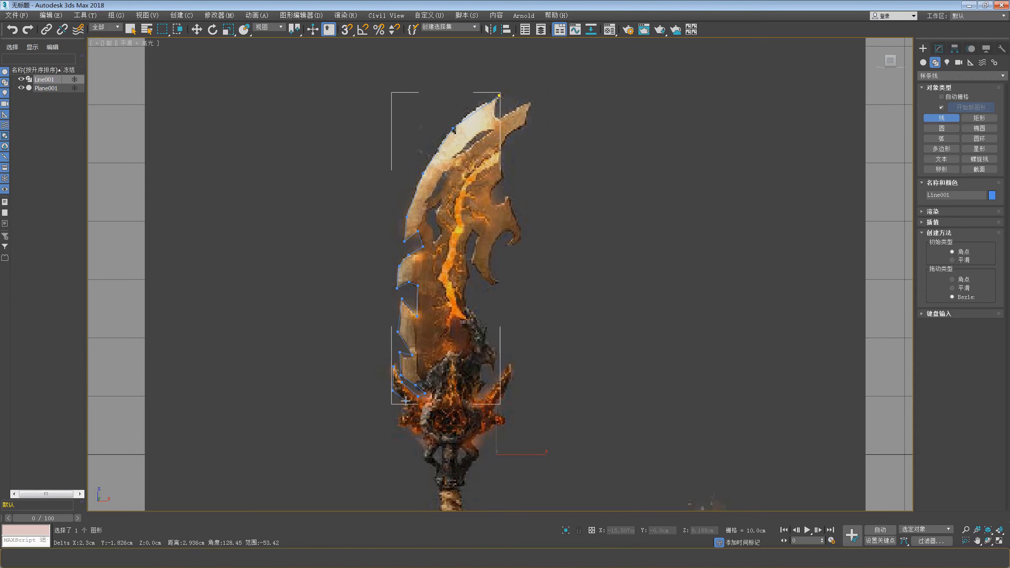
Step: Trace the outline around the guard and up the blade's right edge
click(400, 424)
click(418, 437)
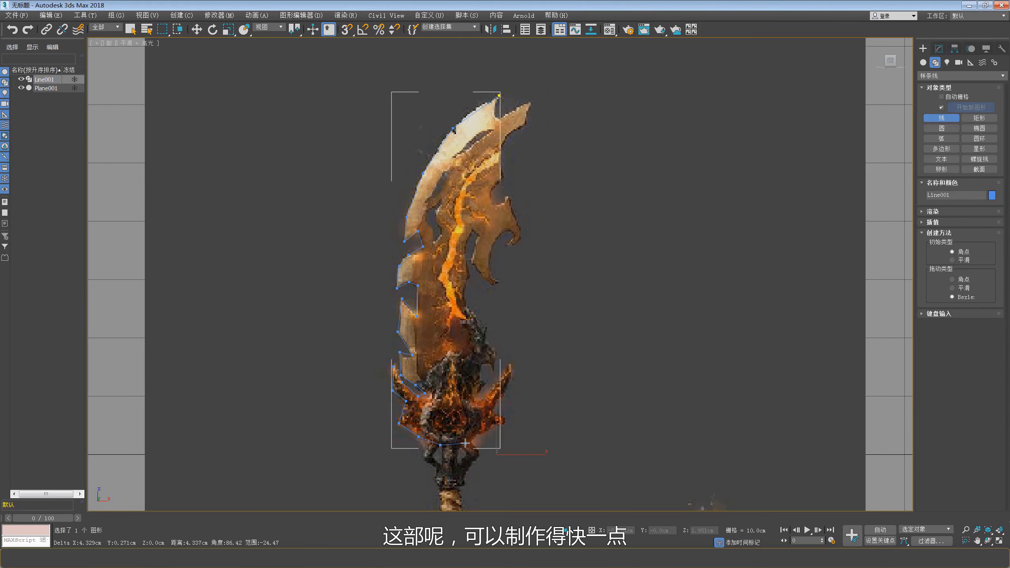
click(508, 421)
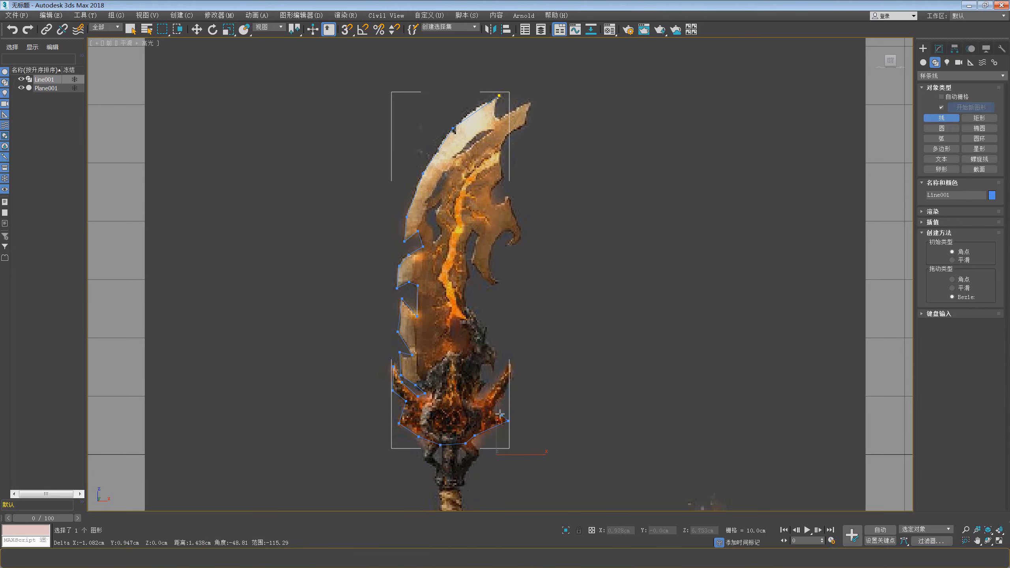
click(506, 394)
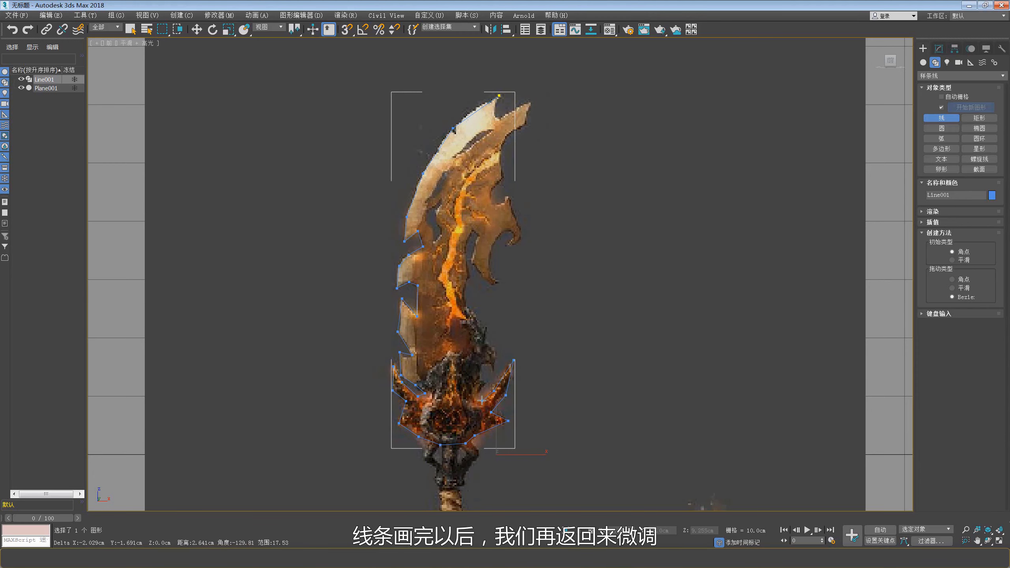
click(477, 378)
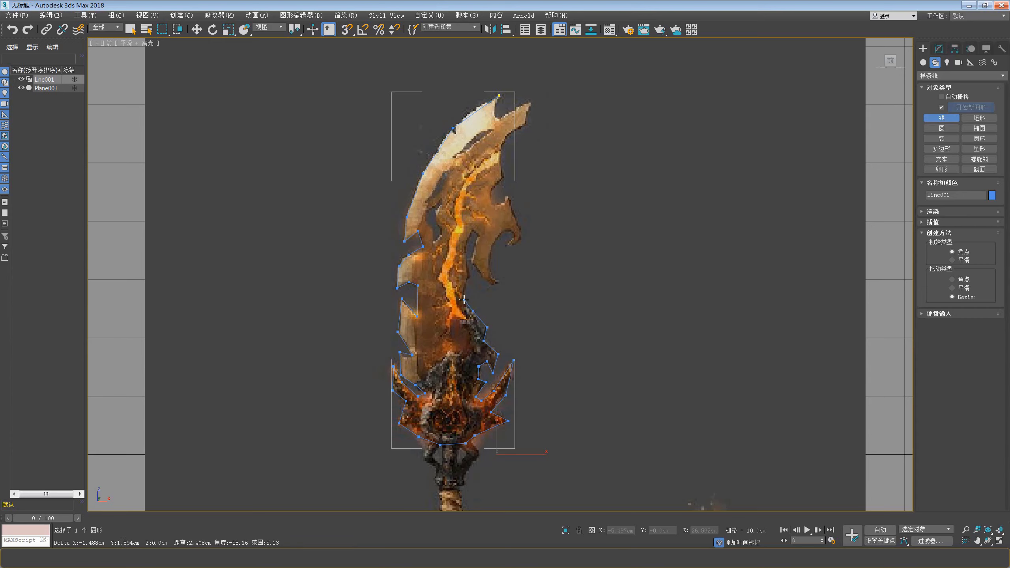
click(466, 258)
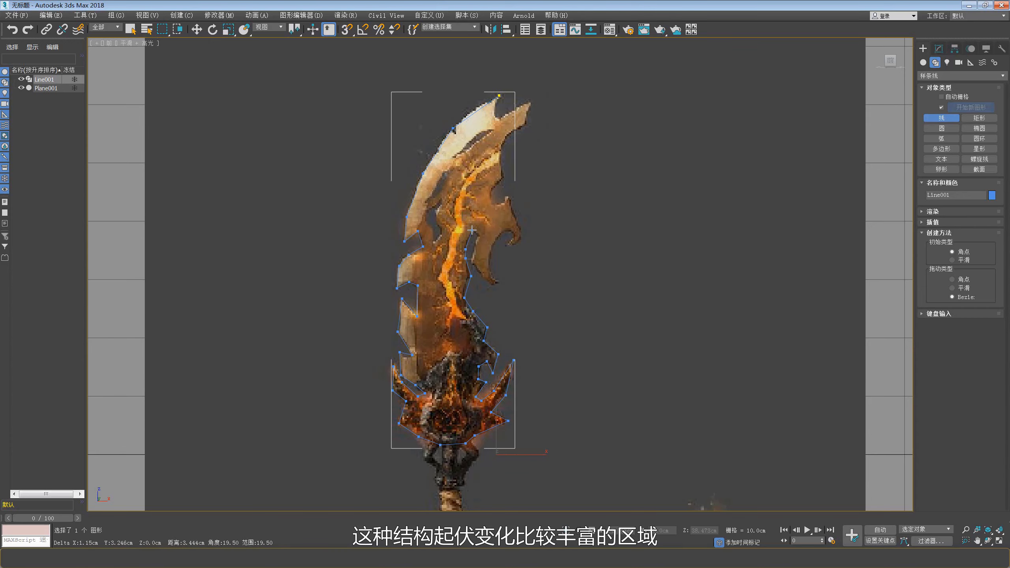
click(495, 285)
Step: Trace the right hook and top-right spike, then close the spline at the first vertex
click(489, 268)
click(505, 228)
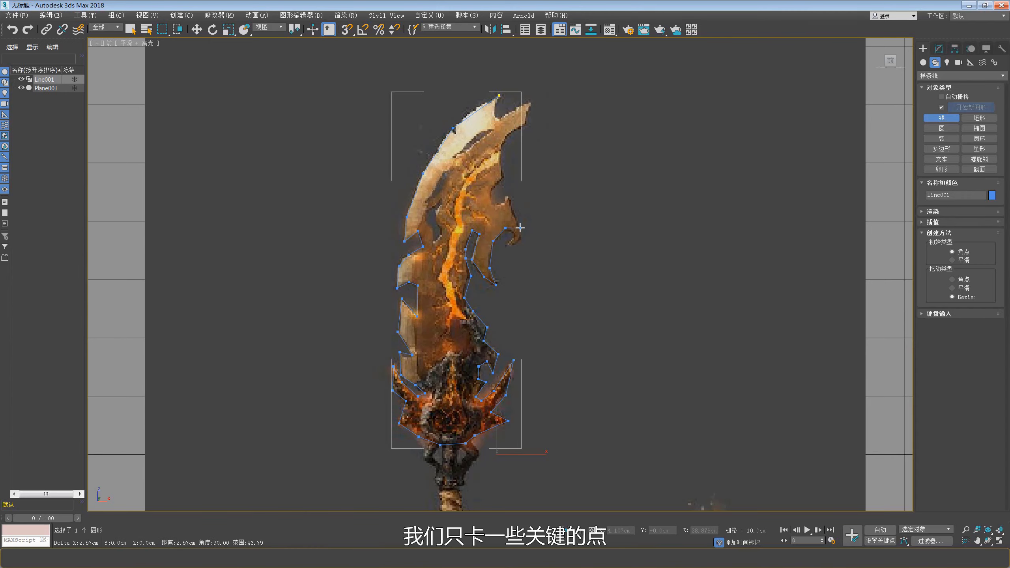
click(506, 244)
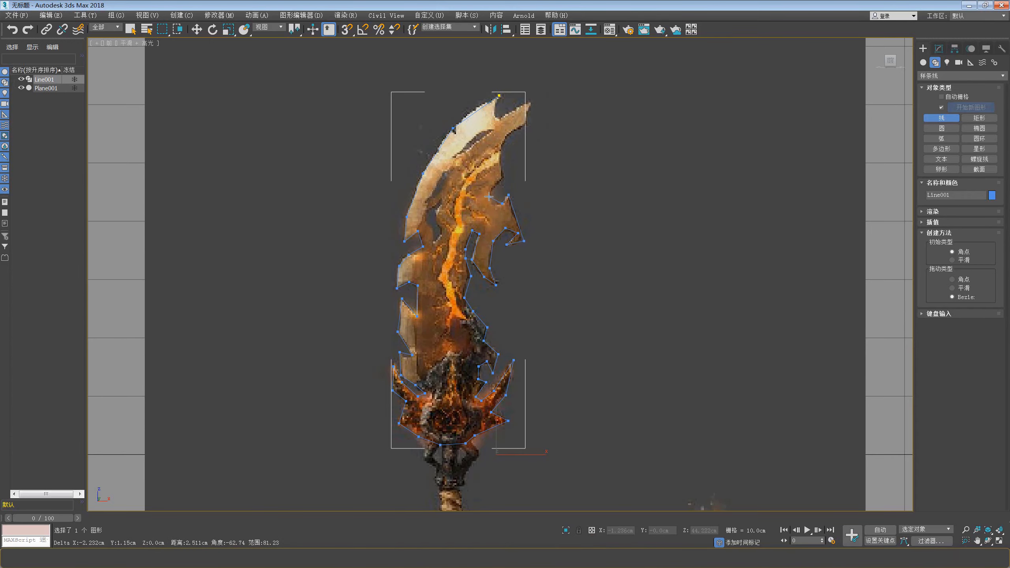
click(510, 132)
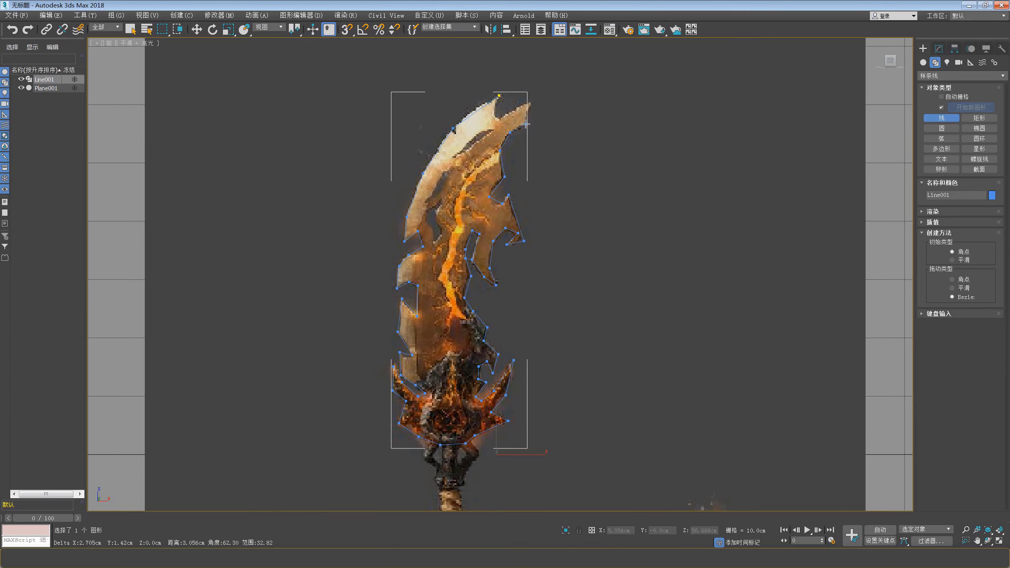
click(533, 100)
click(500, 121)
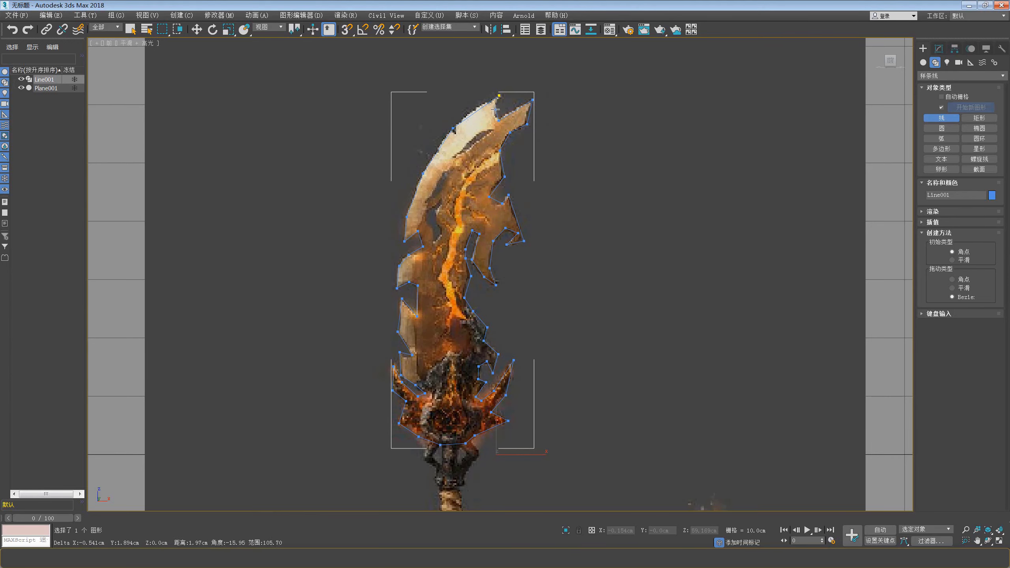
click(499, 96)
click(496, 310)
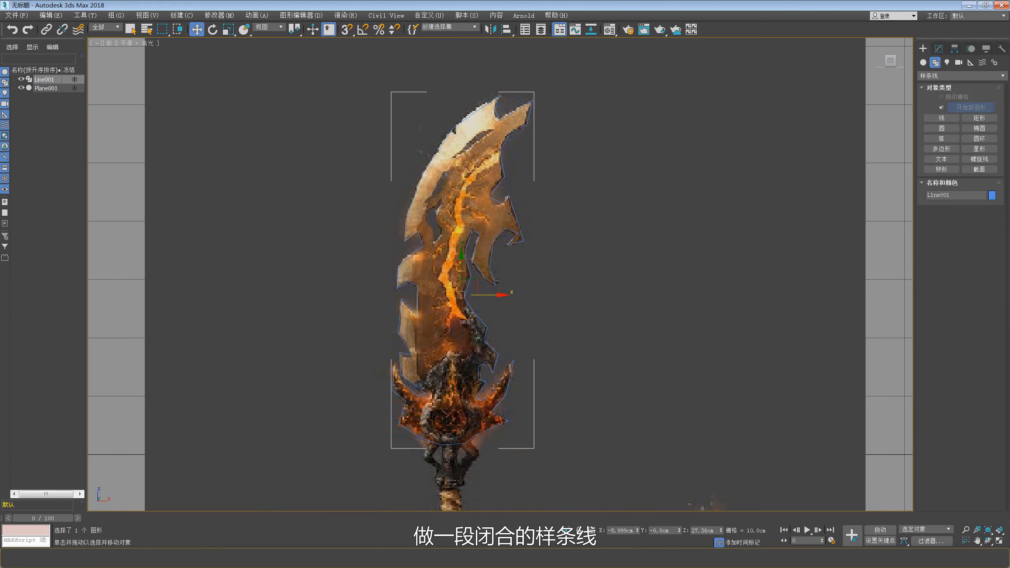
Step: Inspect the outline's top vertices, then restore the four-view layout
click(939, 48)
scroll(481, 103, up, 3)
click(423, 158)
scroll(435, 176, down, 2)
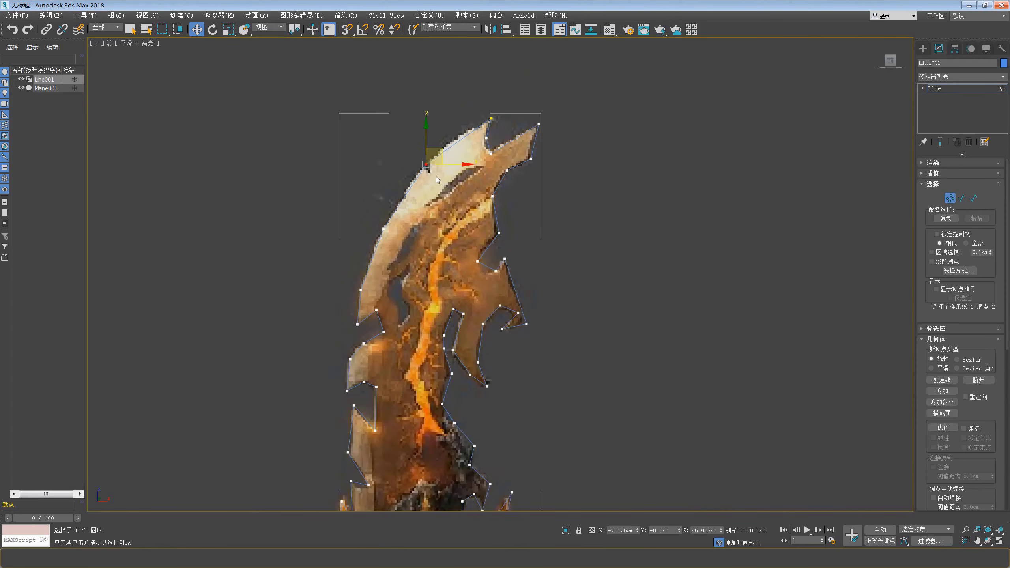
scroll(438, 187, down, 2)
scroll(439, 195, up, 2)
key(alt+w)
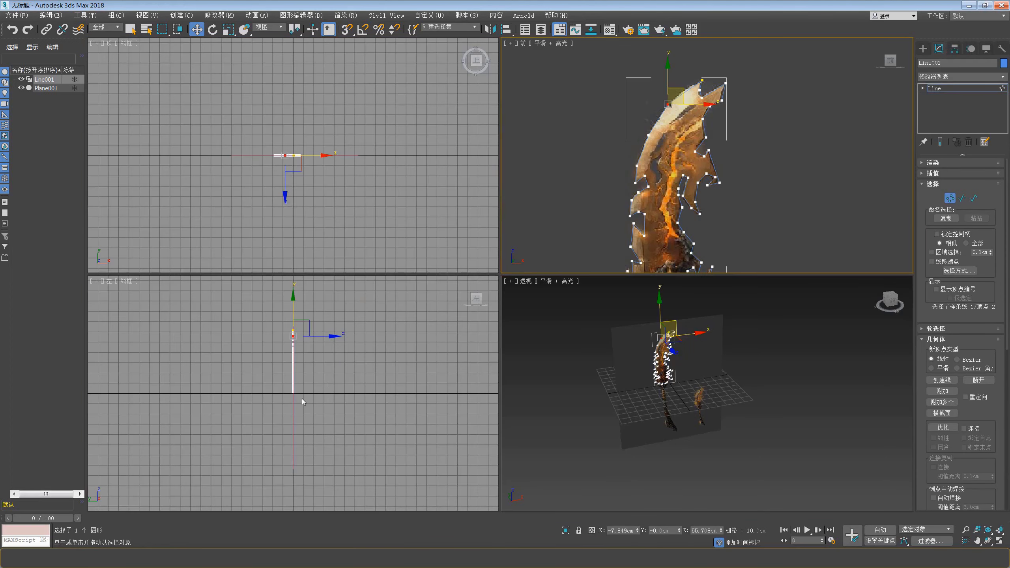
Step: Shift Plane001 29.201 cm along Y, away from the spline, and reselect Line001
click(949, 197)
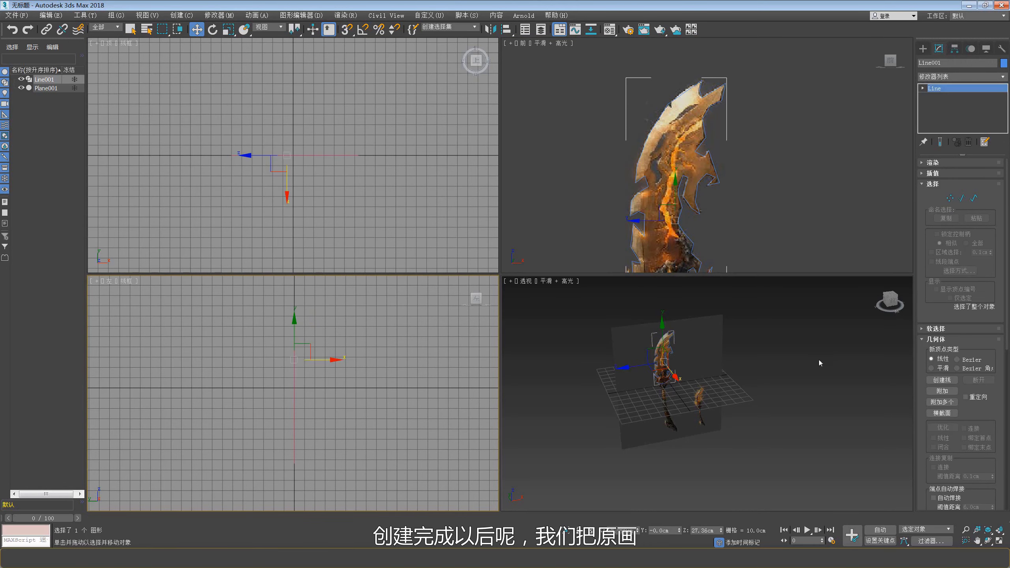
click(819, 360)
click(294, 418)
middle_drag(329, 395, 336, 376)
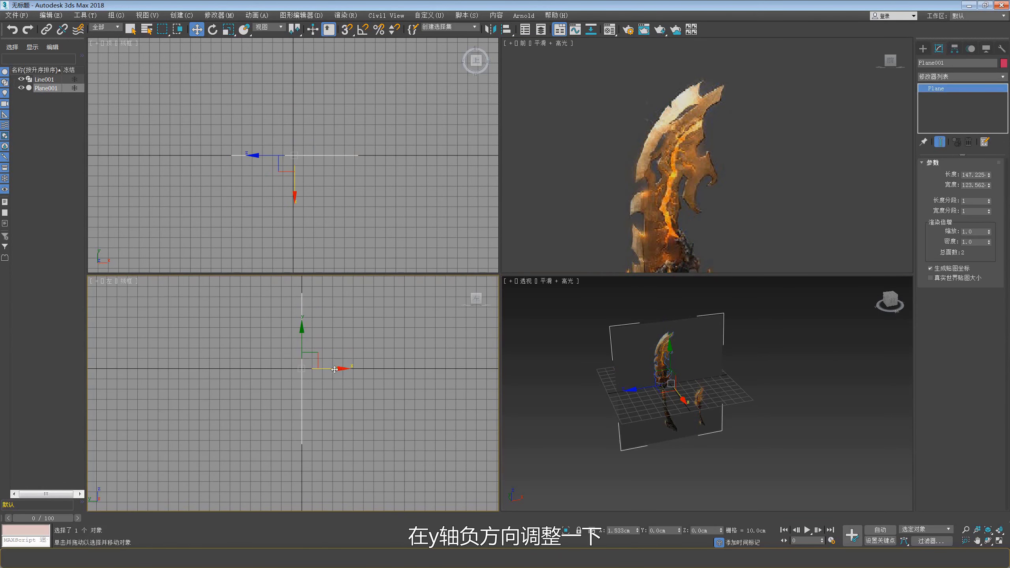
drag(336, 377, 307, 376)
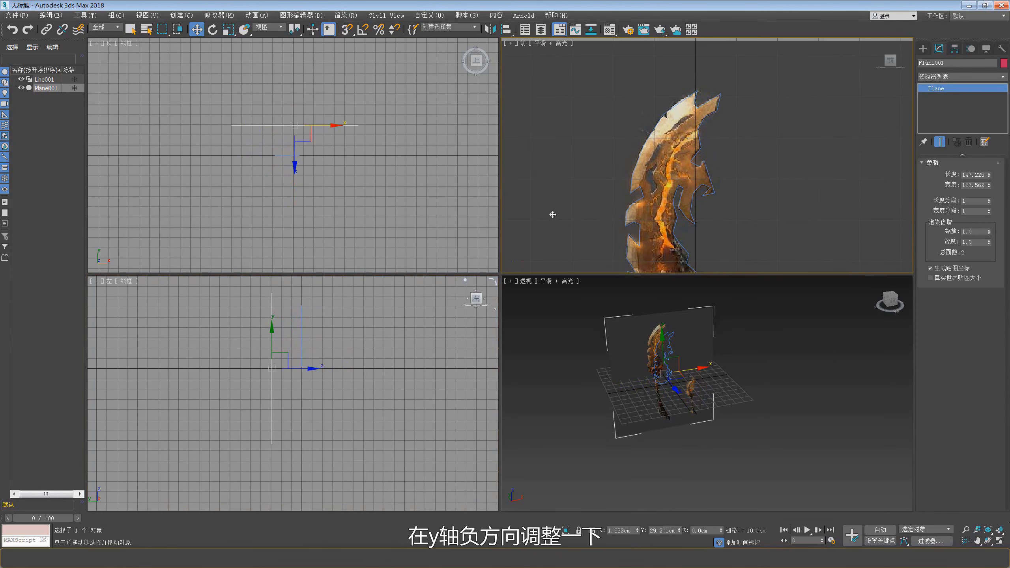
key(alt+w)
scroll(463, 224, down, 2)
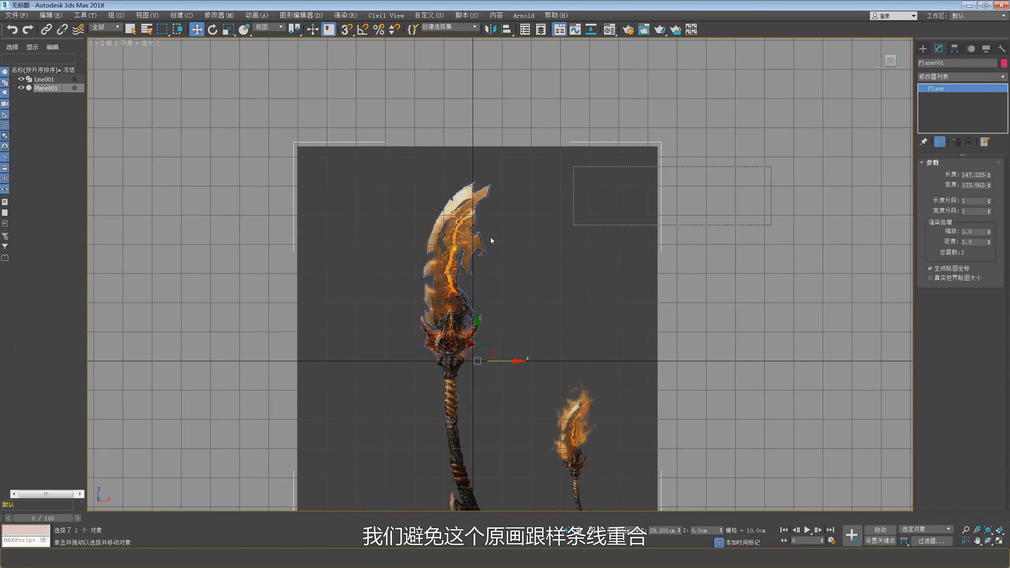
click(428, 237)
Step: Move Line001's vertices near the tip and down the upper left edge onto the artwork
key(1)
scroll(398, 191, up, 5)
middle_drag(391, 157, 392, 221)
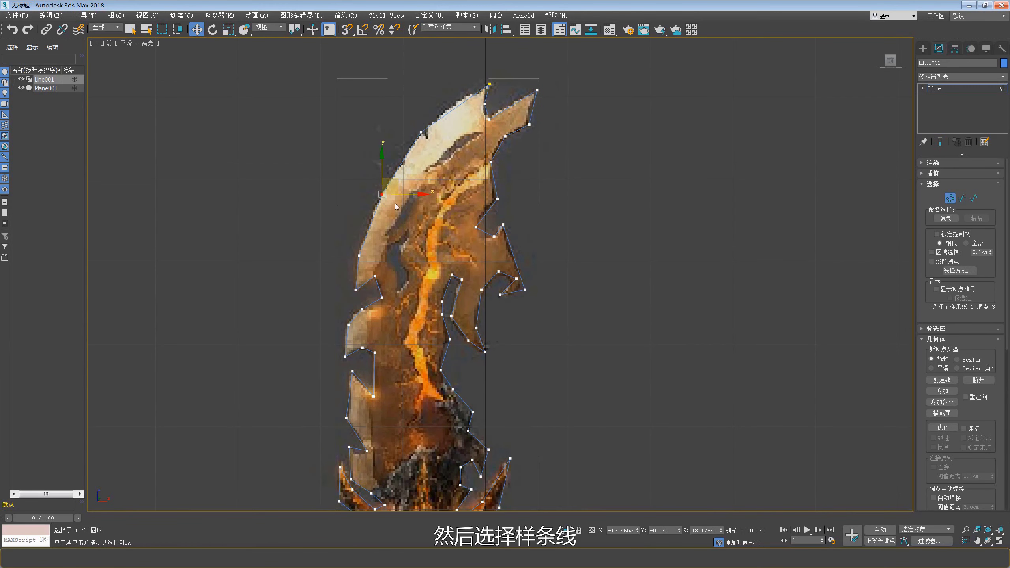
drag(436, 136, 434, 140)
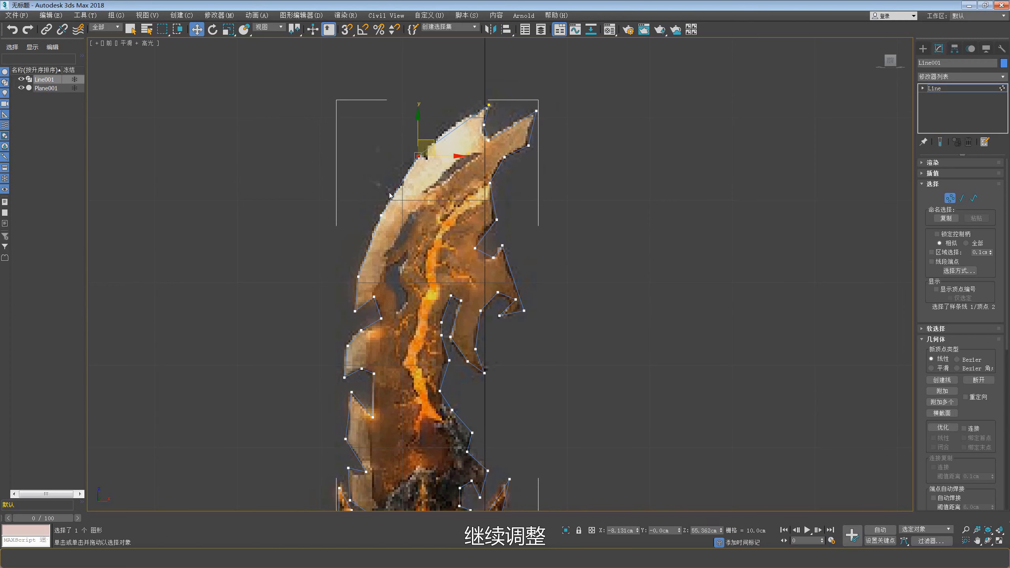
click(381, 215)
drag(396, 200, 393, 201)
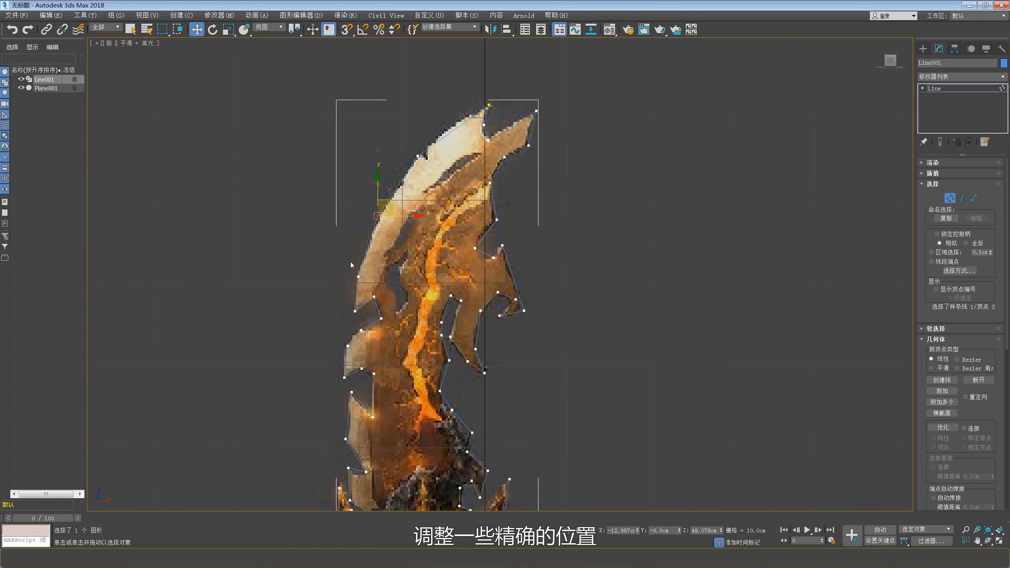
click(358, 276)
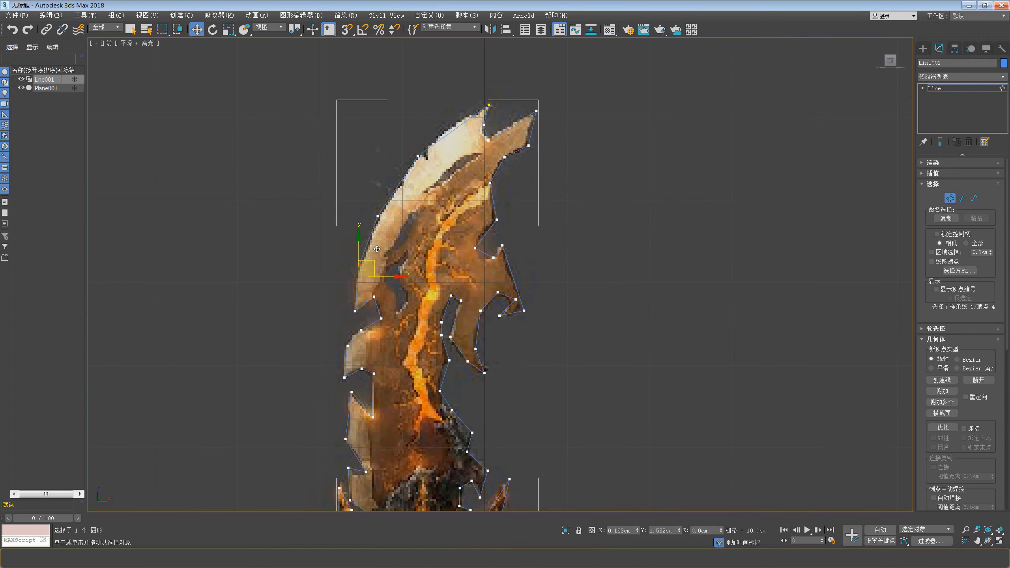
drag(375, 255, 379, 244)
click(378, 215)
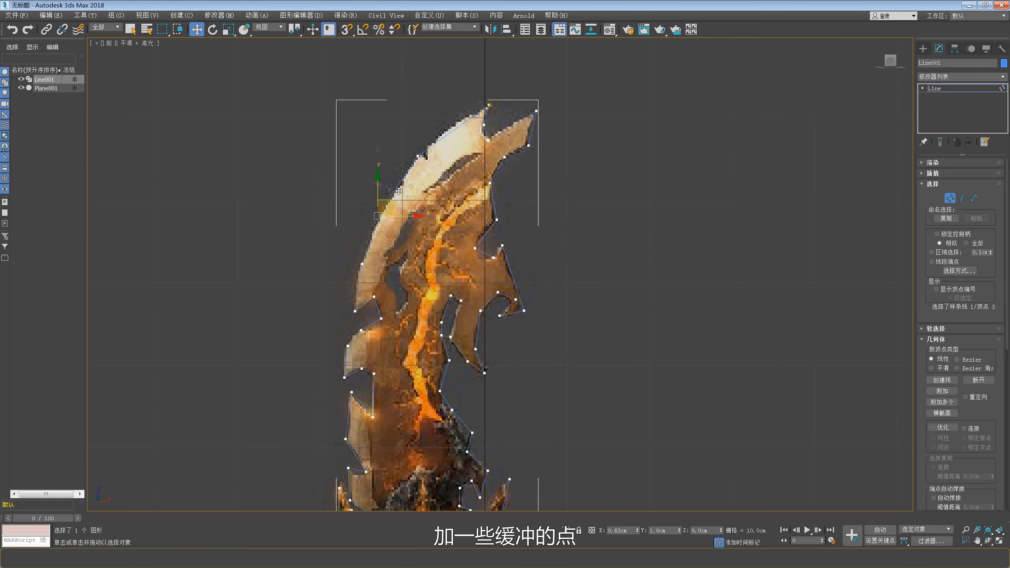
middle_drag(396, 193, 391, 206)
click(414, 169)
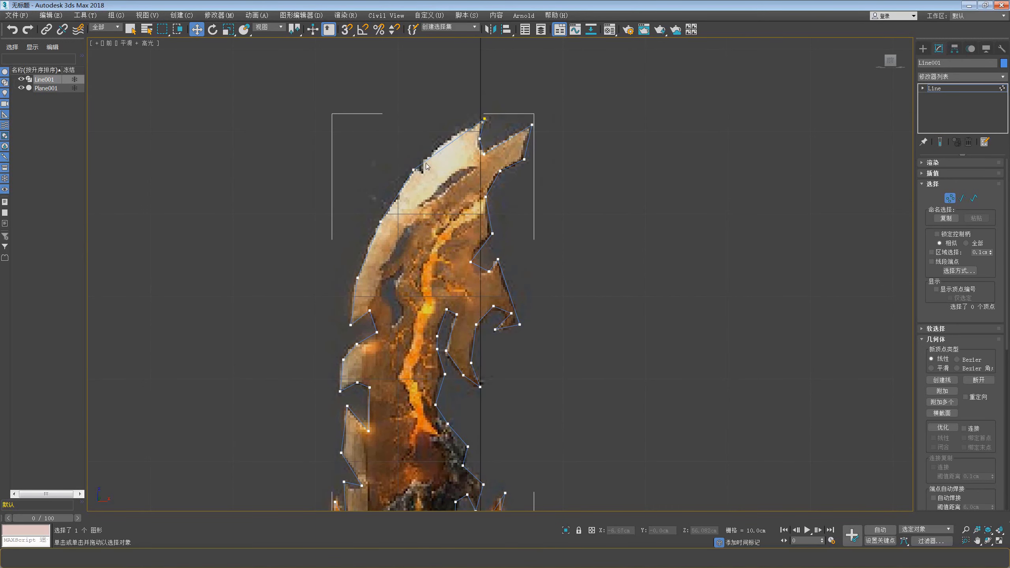
drag(430, 153, 438, 147)
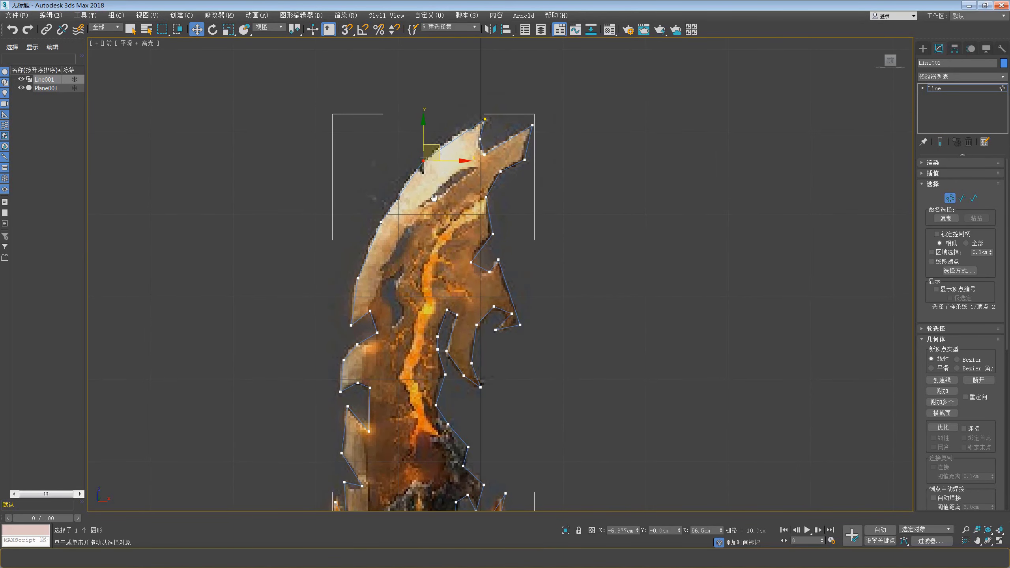
middle_drag(438, 146, 417, 156)
Step: Nudge the vertices along the top-right spike and upper right edge onto the blade edge
click(464, 128)
scroll(466, 130, up, 3)
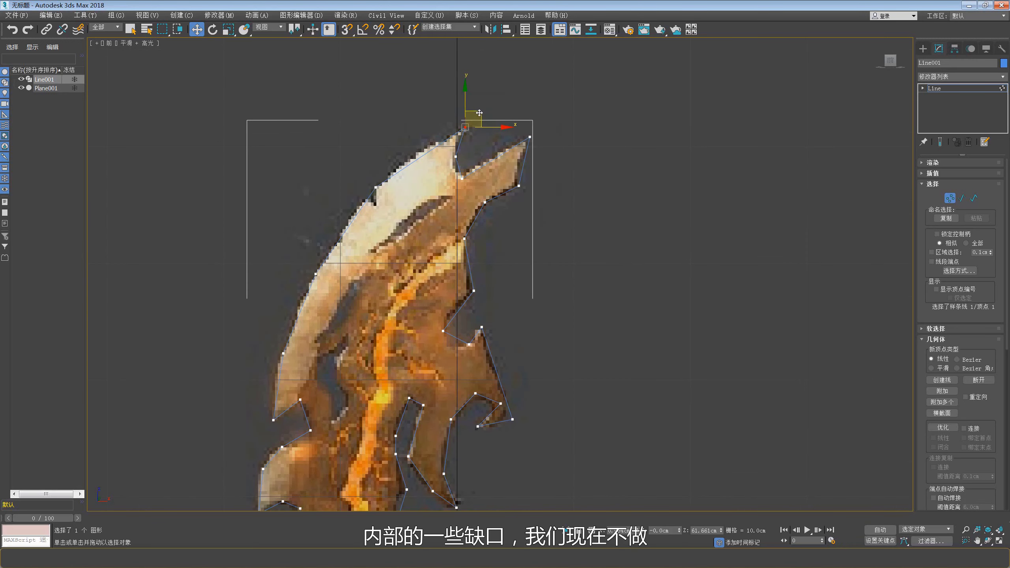
click(457, 155)
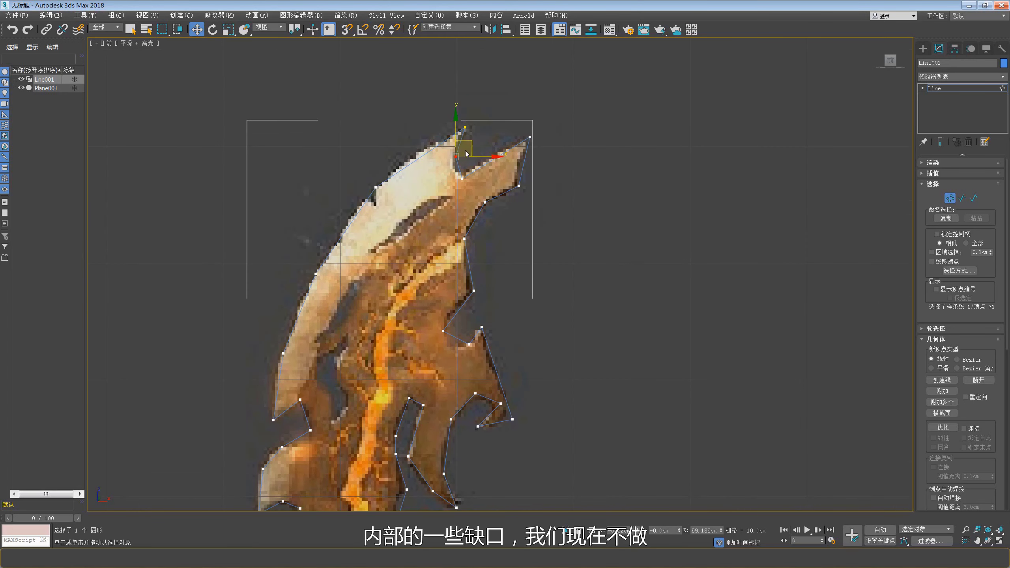
click(462, 176)
drag(564, 106, 525, 142)
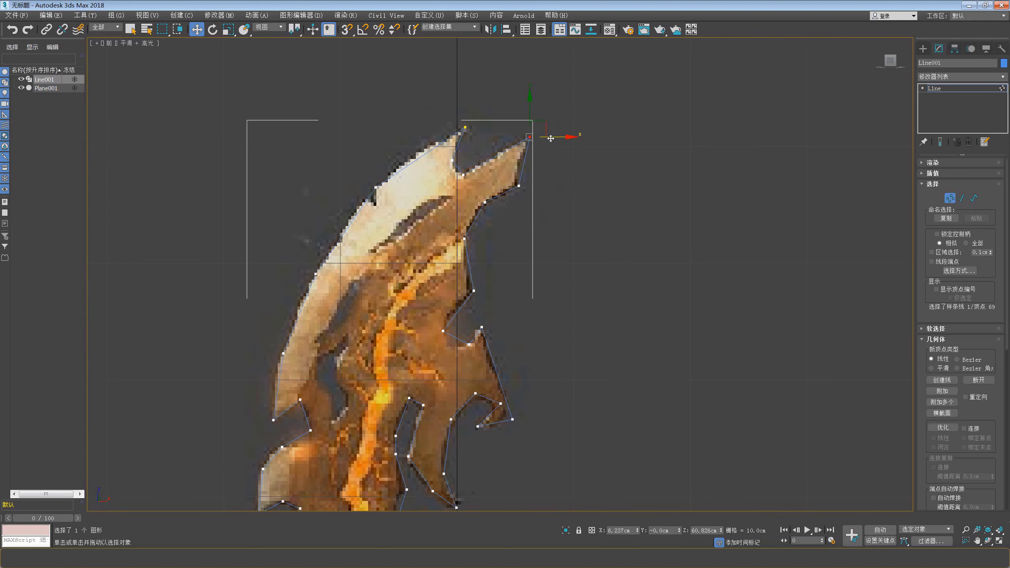
click(518, 185)
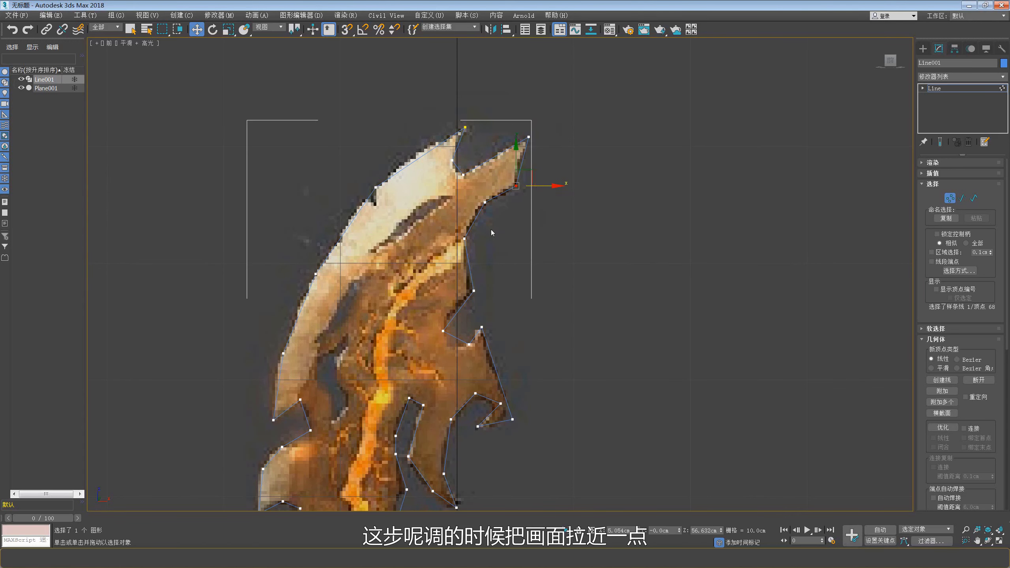
middle_drag(485, 239, 493, 164)
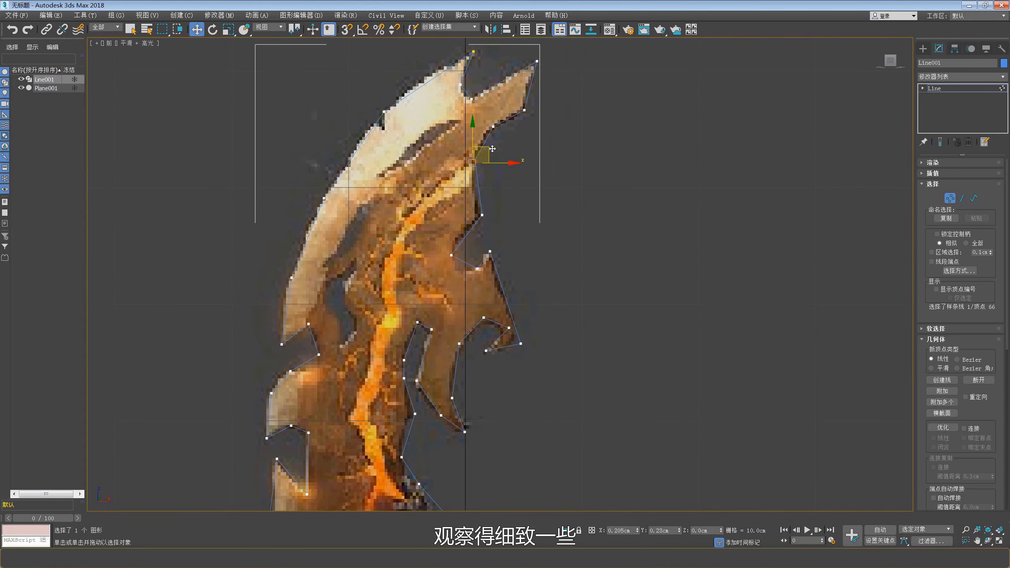
click(482, 215)
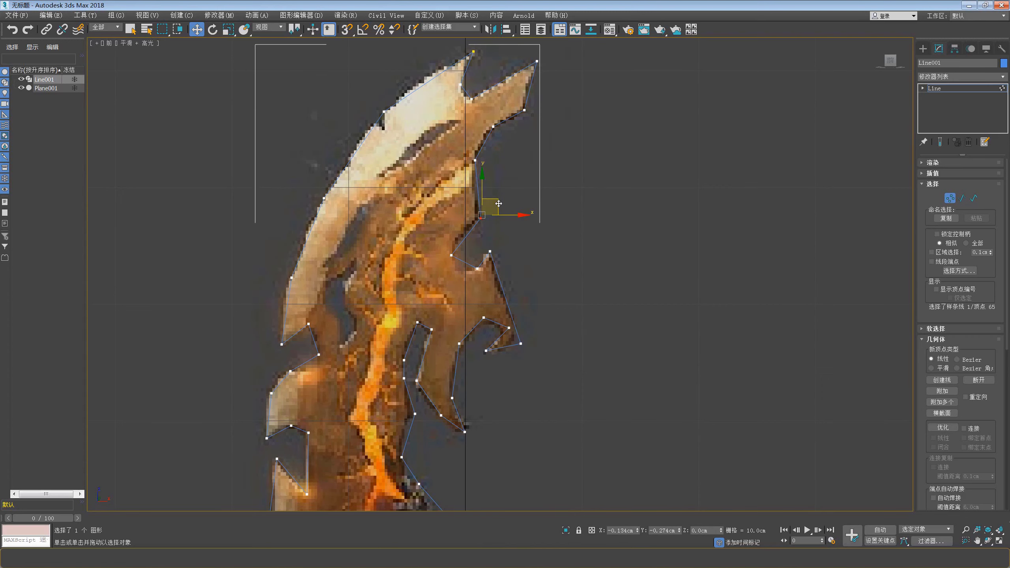
click(451, 255)
mouse_move(466, 241)
mouse_down()
mouse_move(478, 230)
mouse_move(472, 256)
mouse_up()
click(476, 269)
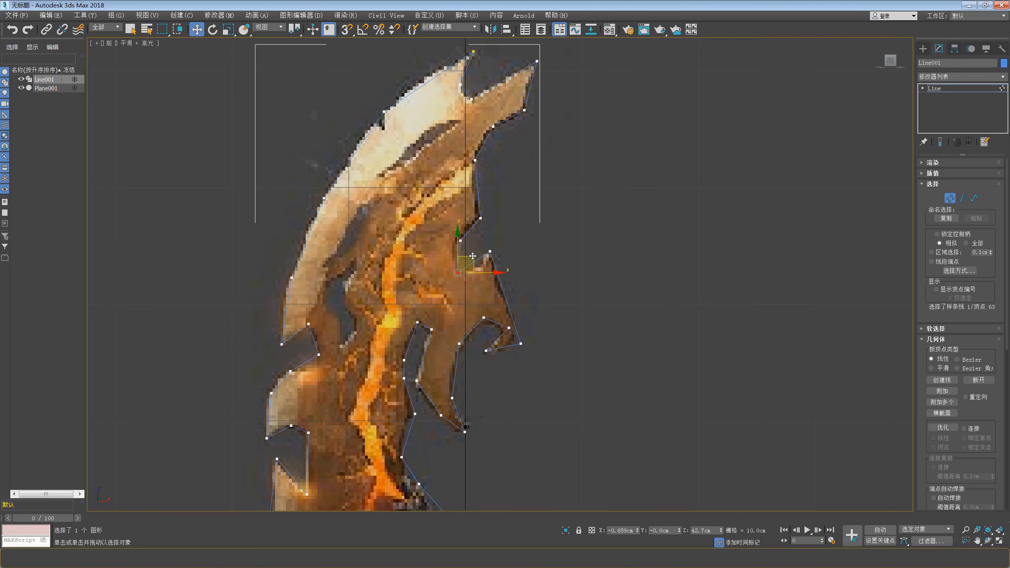
Step: Refine a new vertex into the right edge and reposition it and its neighbours to round the curve
right_click(478, 281)
click(445, 315)
click(472, 263)
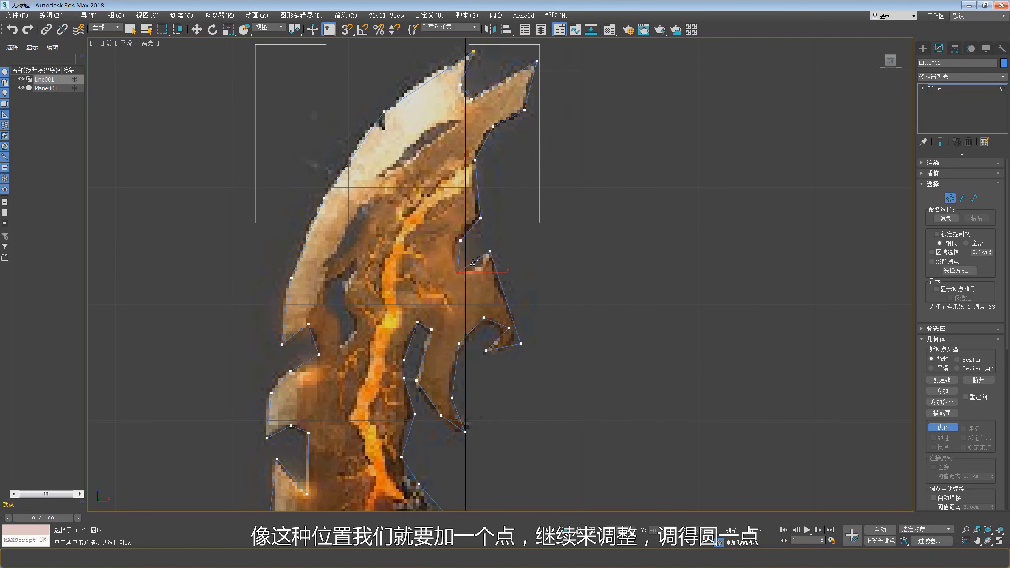
right_click(467, 247)
click(472, 263)
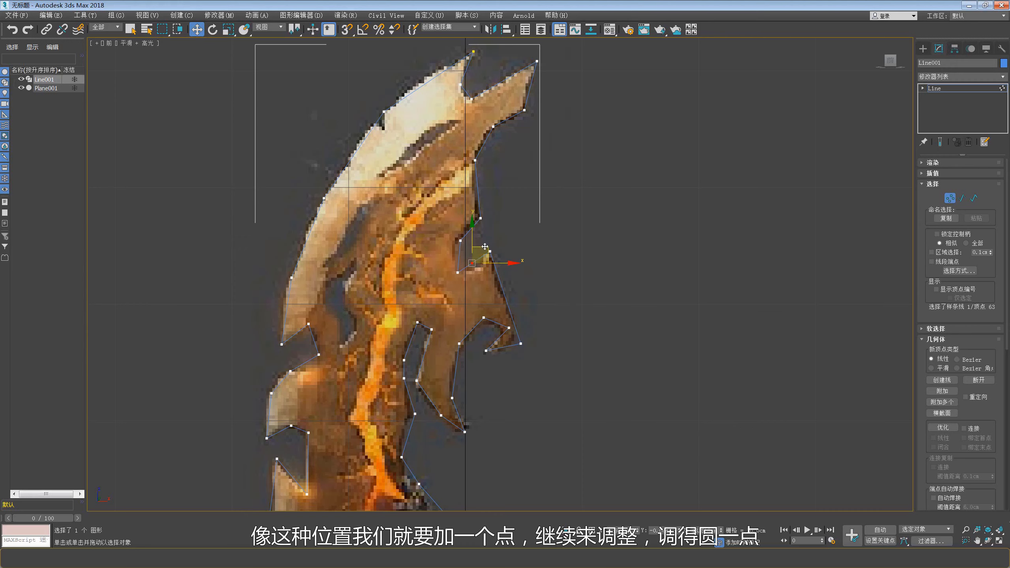
drag(486, 251, 470, 258)
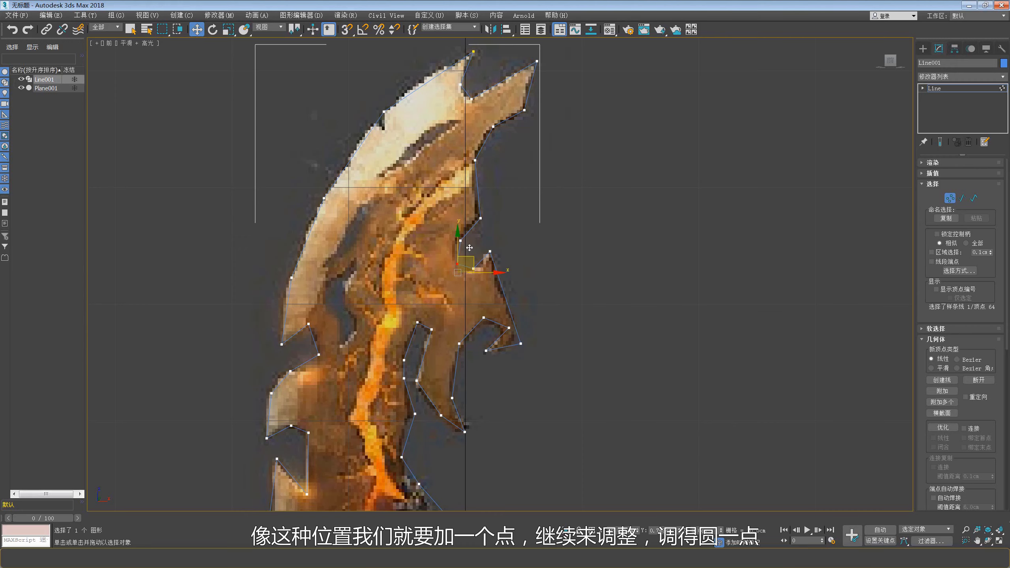
click(460, 240)
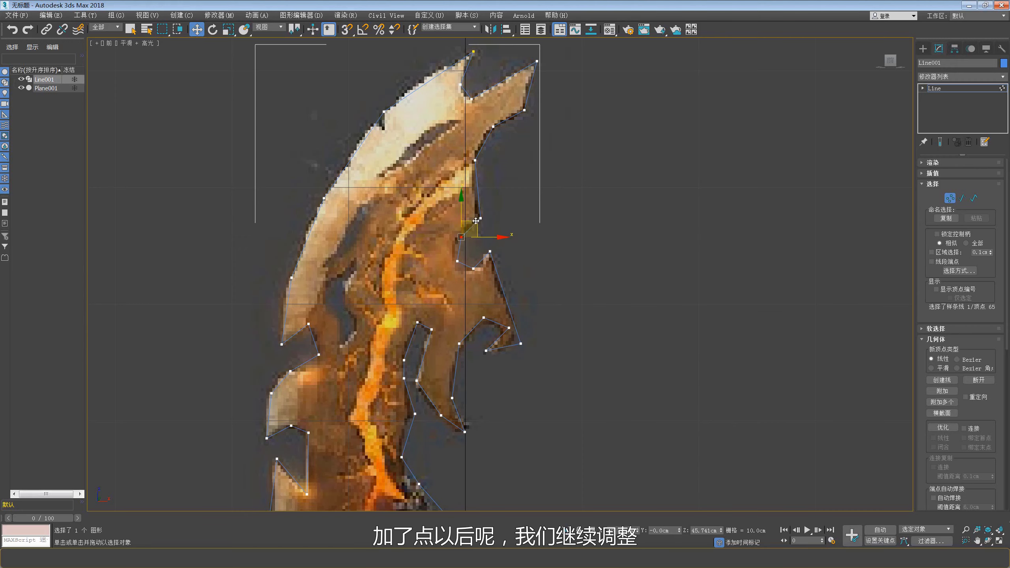
middle_drag(475, 221, 461, 180)
click(494, 285)
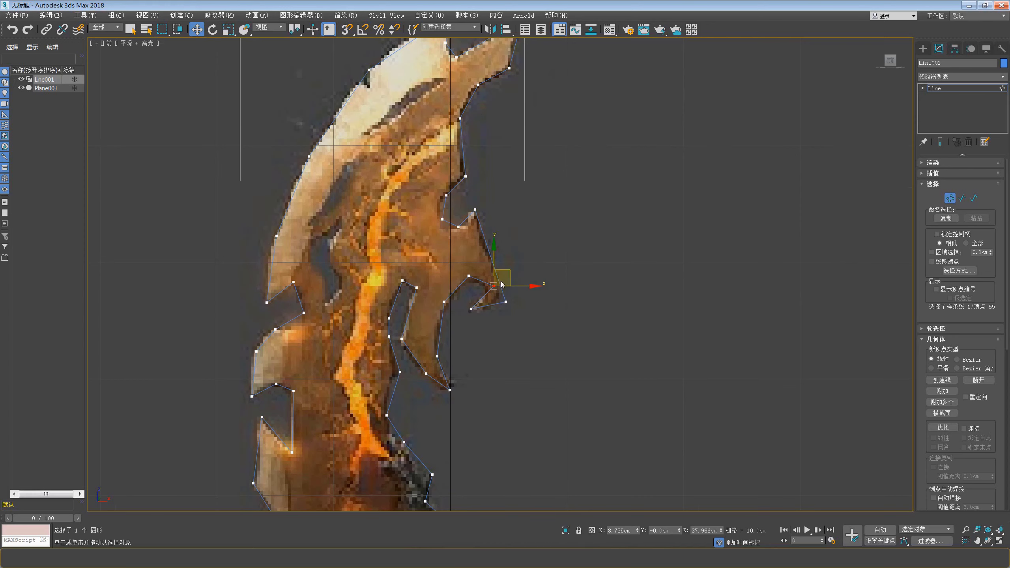
drag(507, 273, 508, 272)
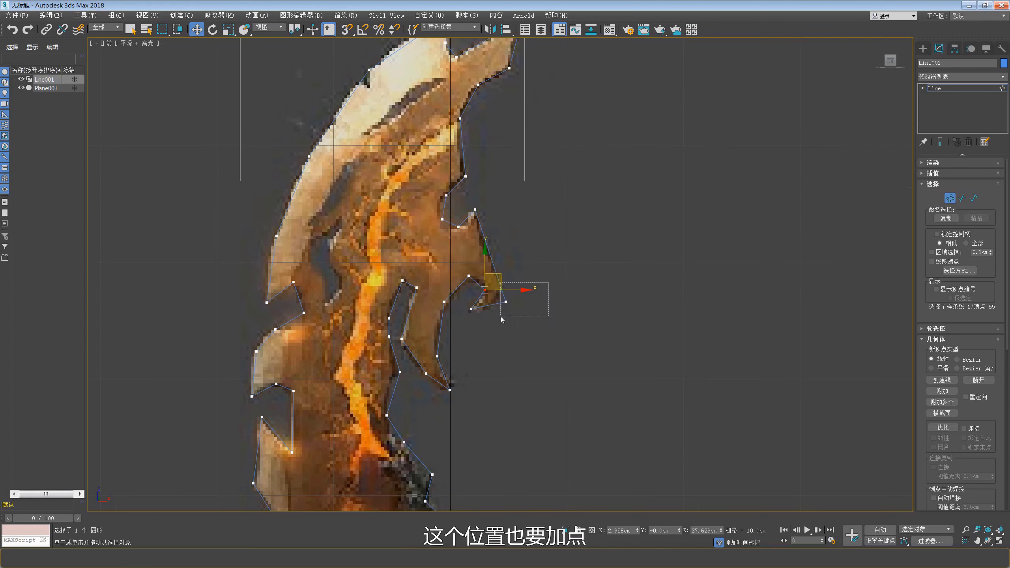
click(506, 302)
drag(524, 278, 517, 273)
Step: Refine another vertex on the flame prong and align the prong and notch vertices to the painted edge
right_click(499, 276)
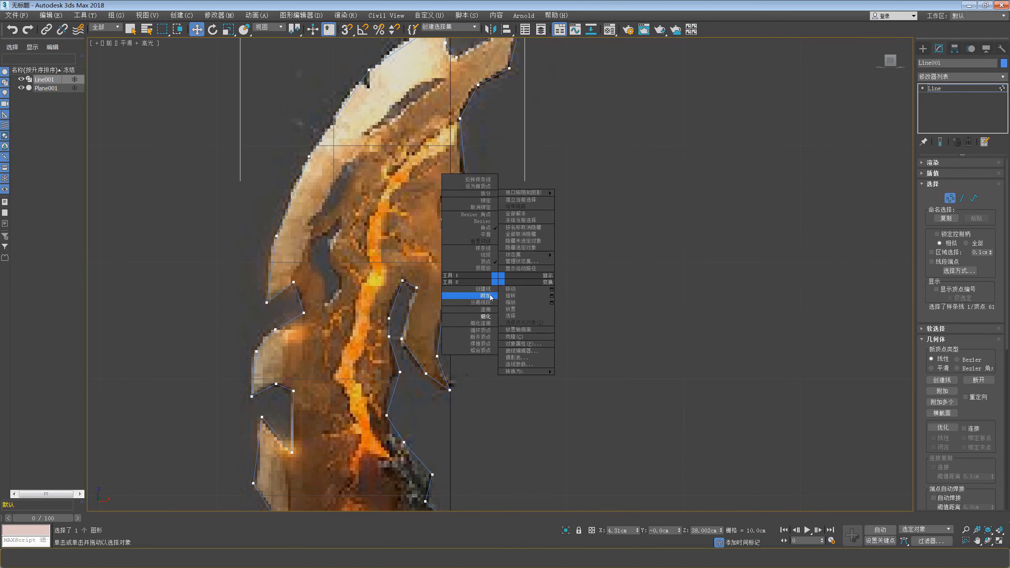
click(490, 313)
right_click(489, 295)
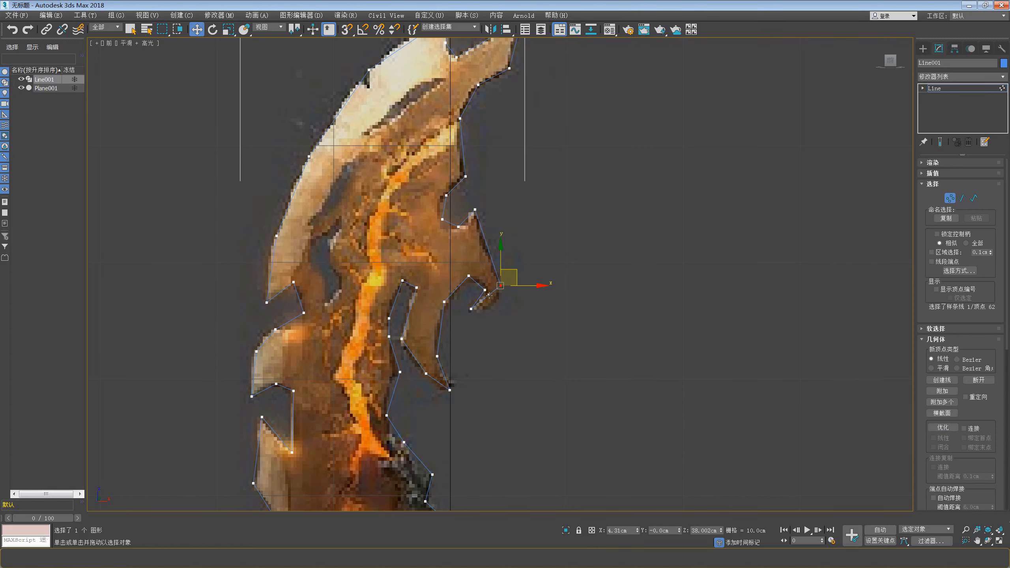
click(490, 295)
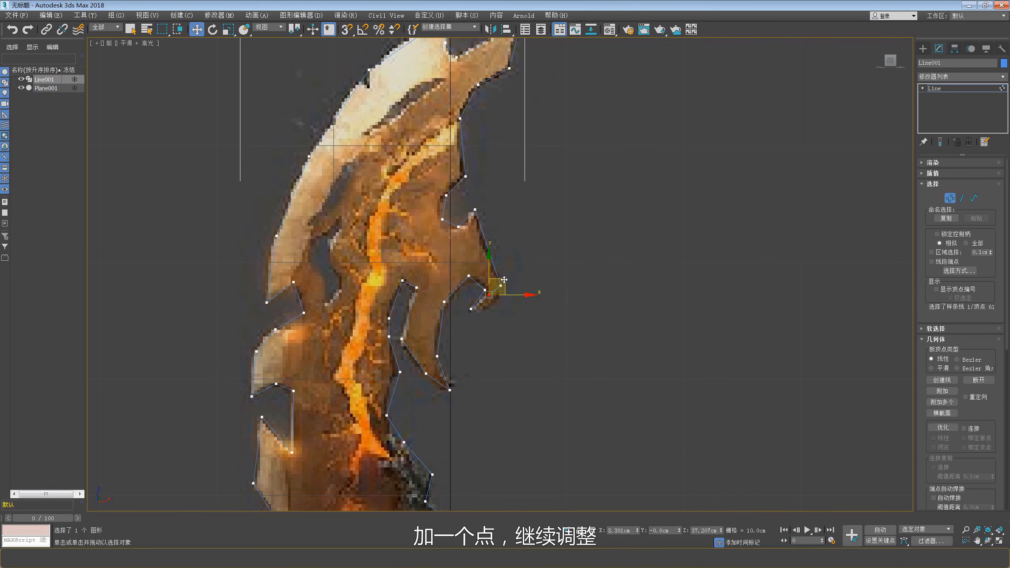
drag(503, 279, 504, 292)
middle_drag(494, 263, 510, 263)
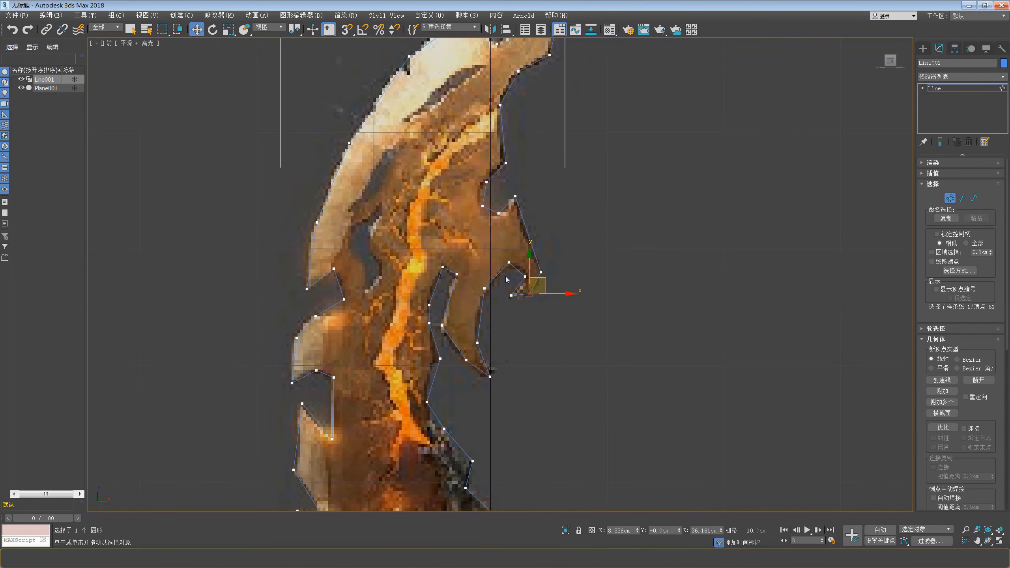
click(508, 262)
drag(524, 252, 528, 255)
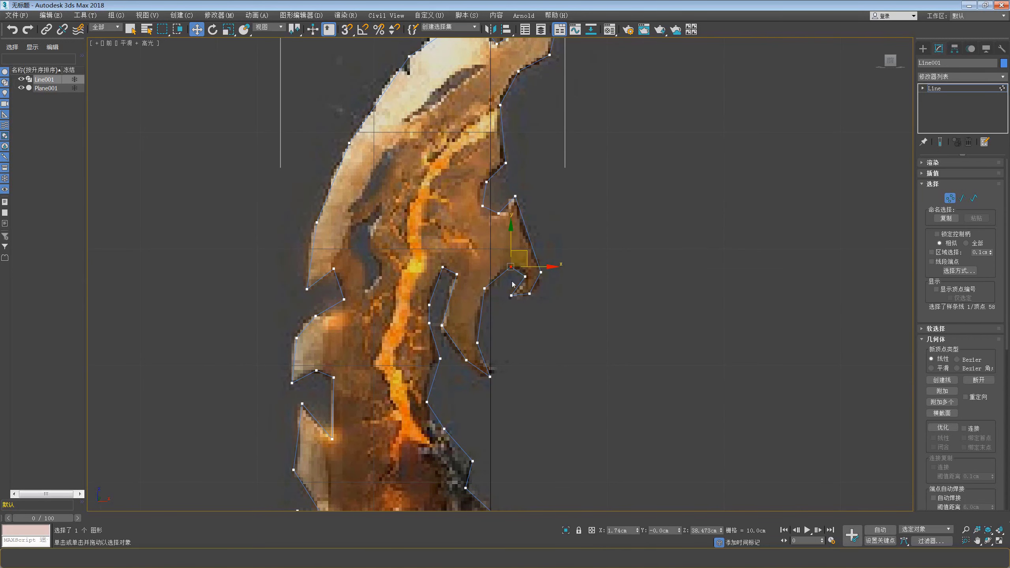
click(484, 287)
click(477, 342)
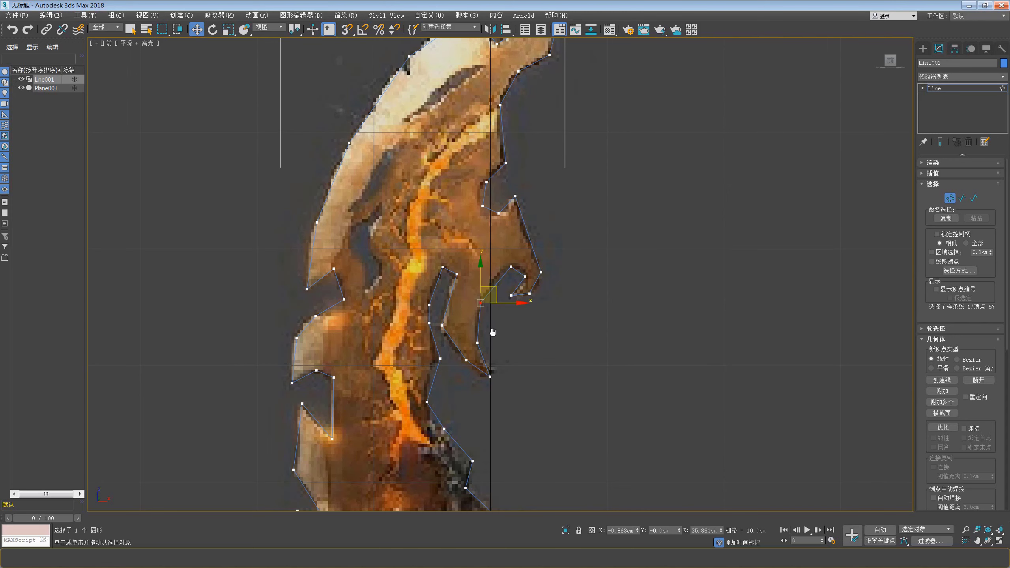
middle_drag(473, 357, 460, 300)
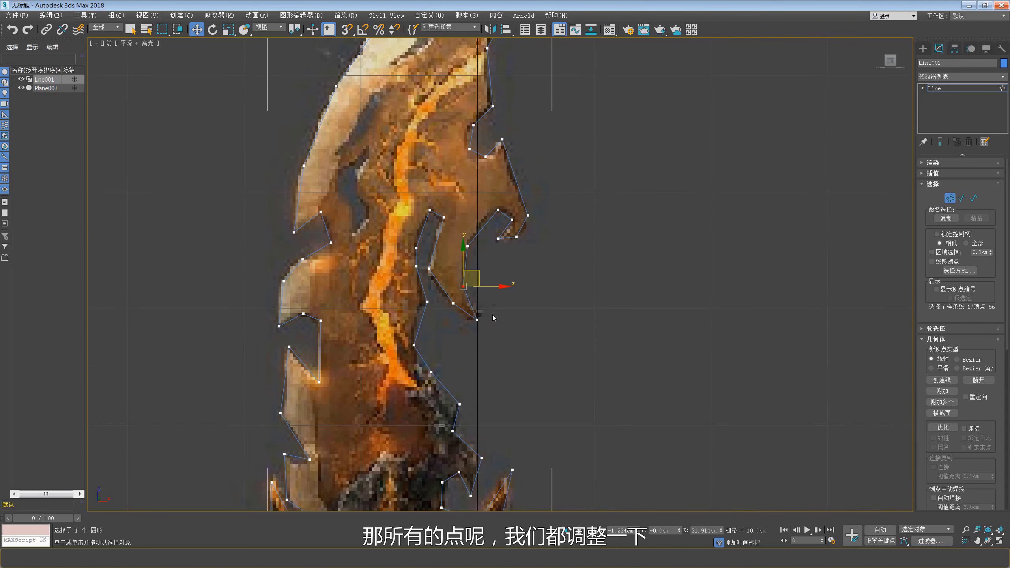
click(476, 320)
drag(499, 304, 501, 301)
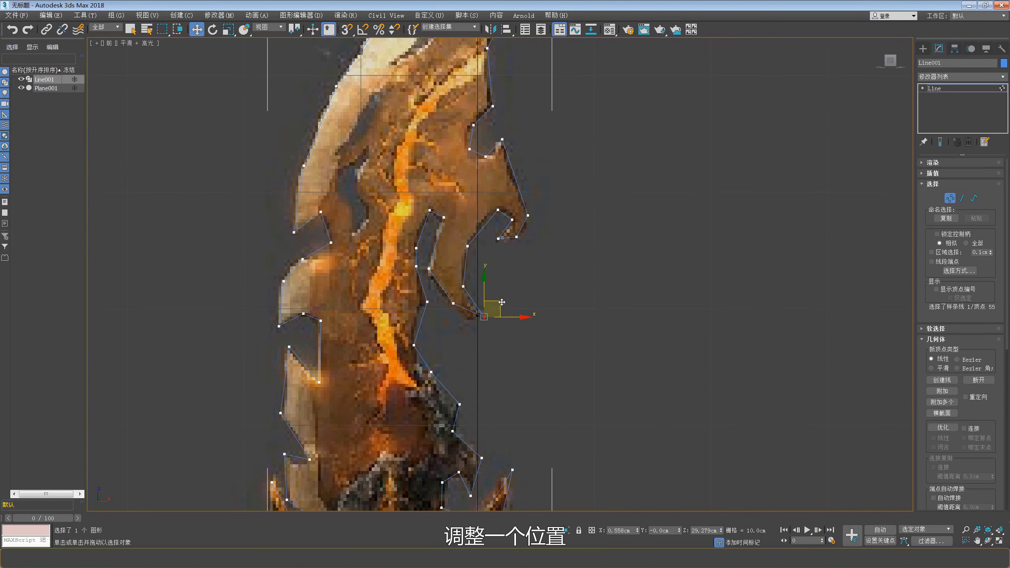
click(452, 302)
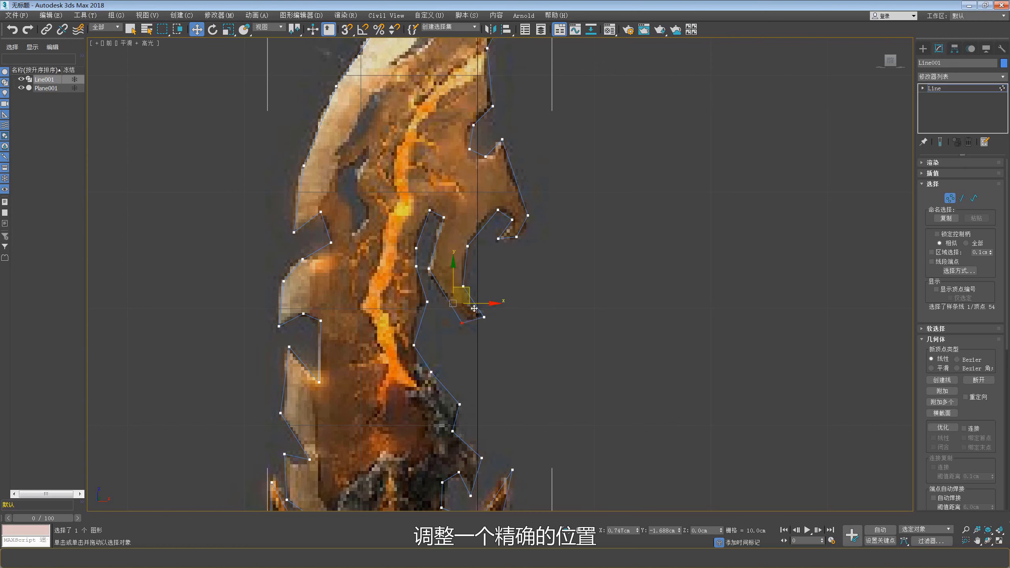
Step: Refine a new vertex into the notch edge, then select vertices up the inner curve
right_click(475, 299)
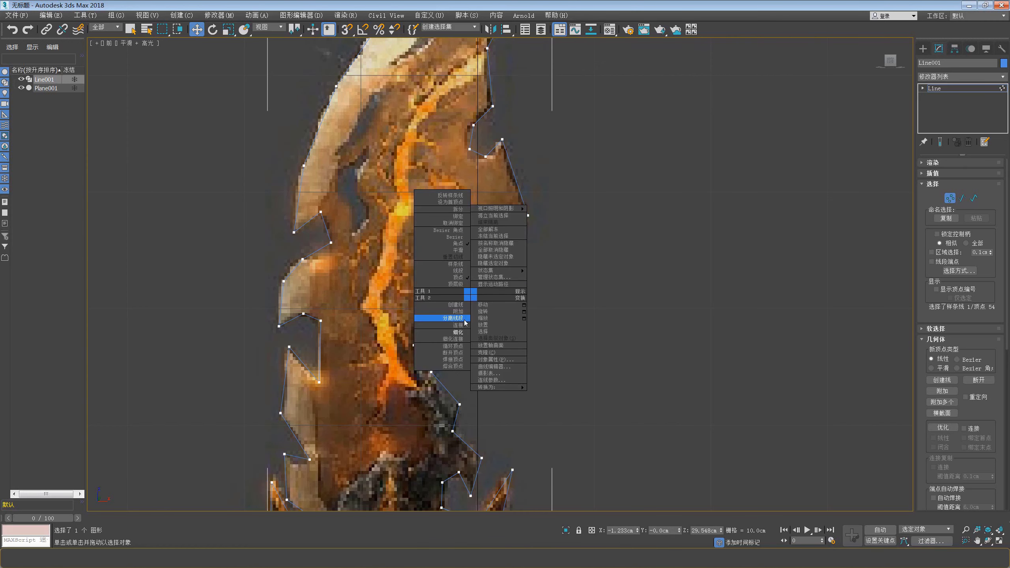
click(441, 332)
click(447, 293)
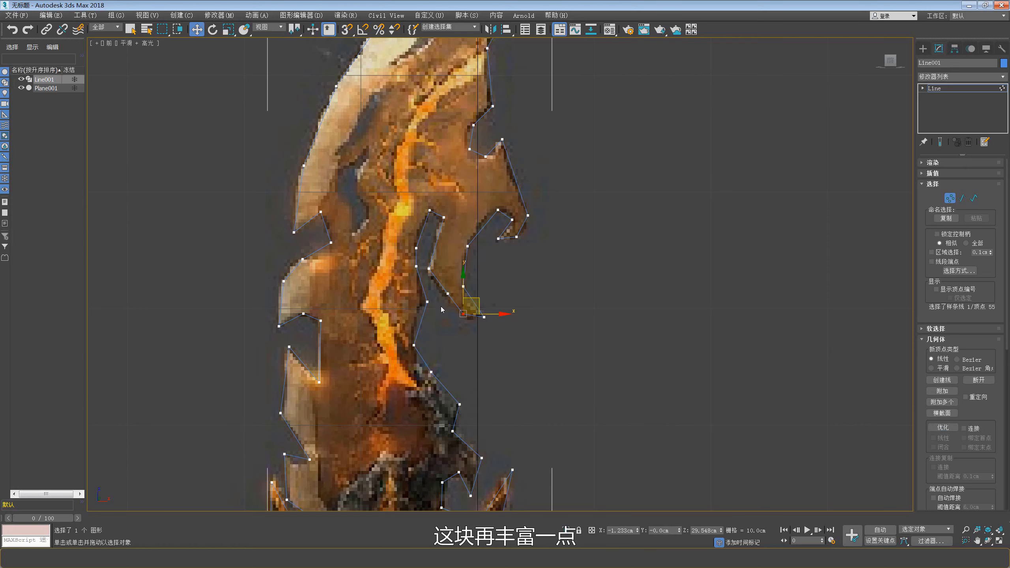
right_click(459, 285)
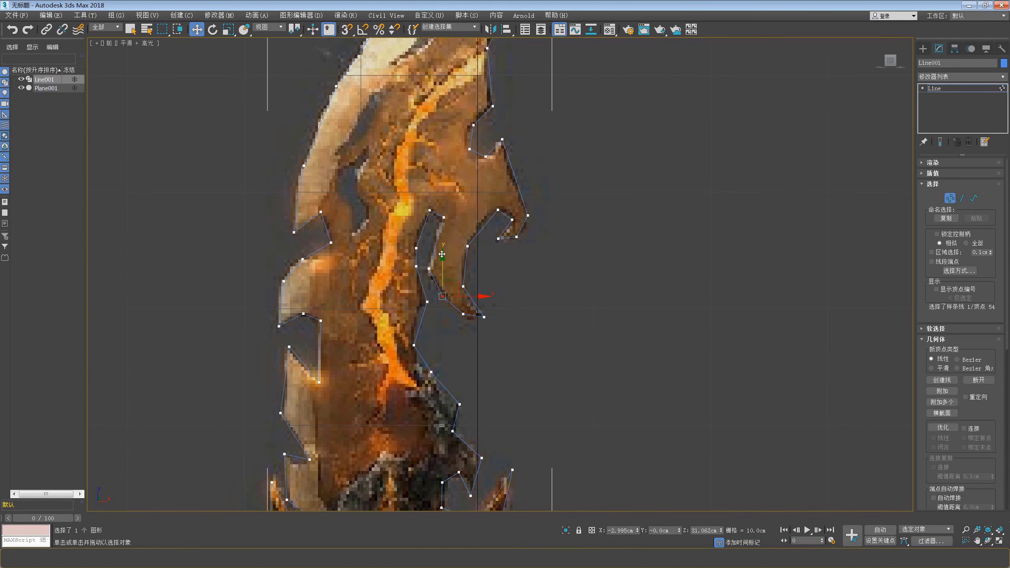
click(444, 218)
click(416, 249)
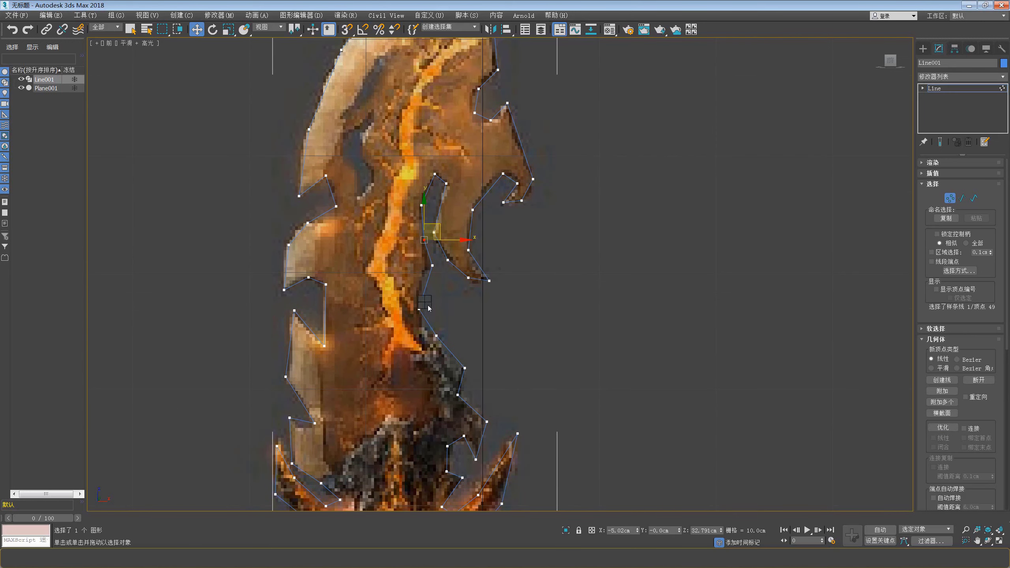
Step: Insert a vertex on the inner curve and lower its neighbour to follow the curve
right_click(428, 304)
click(398, 341)
click(426, 288)
right_click(425, 287)
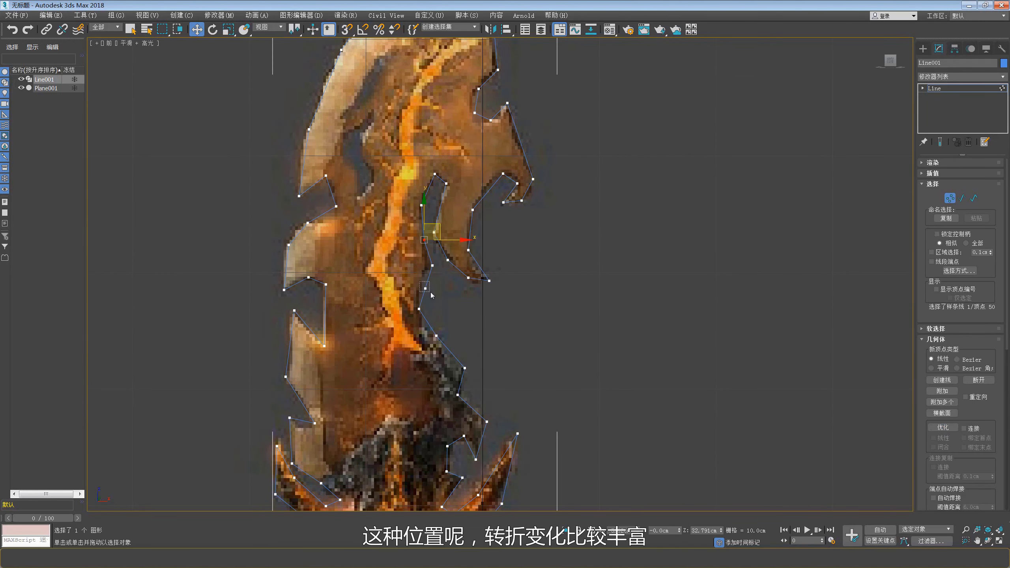
click(420, 283)
click(411, 276)
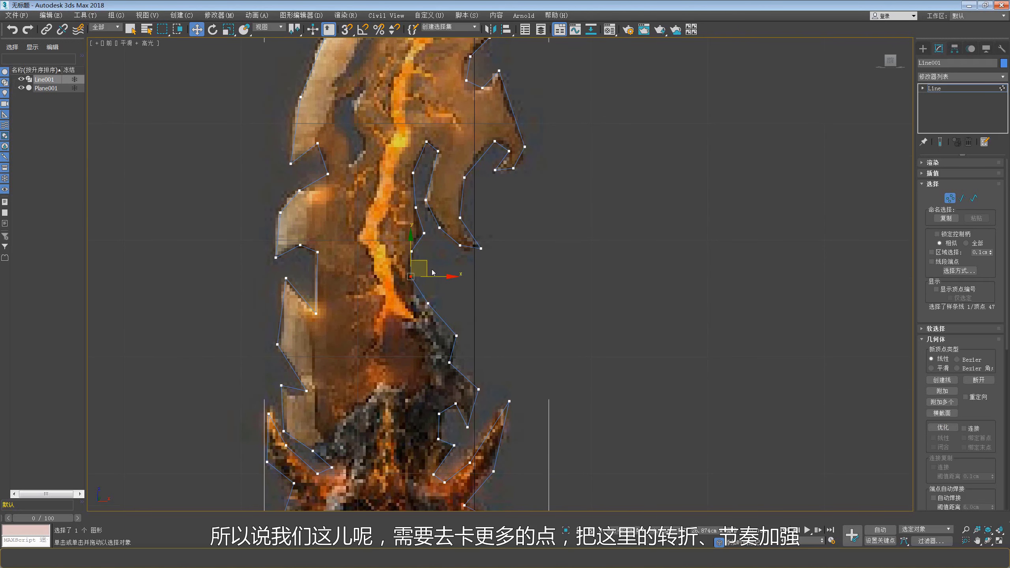
drag(433, 273, 435, 287)
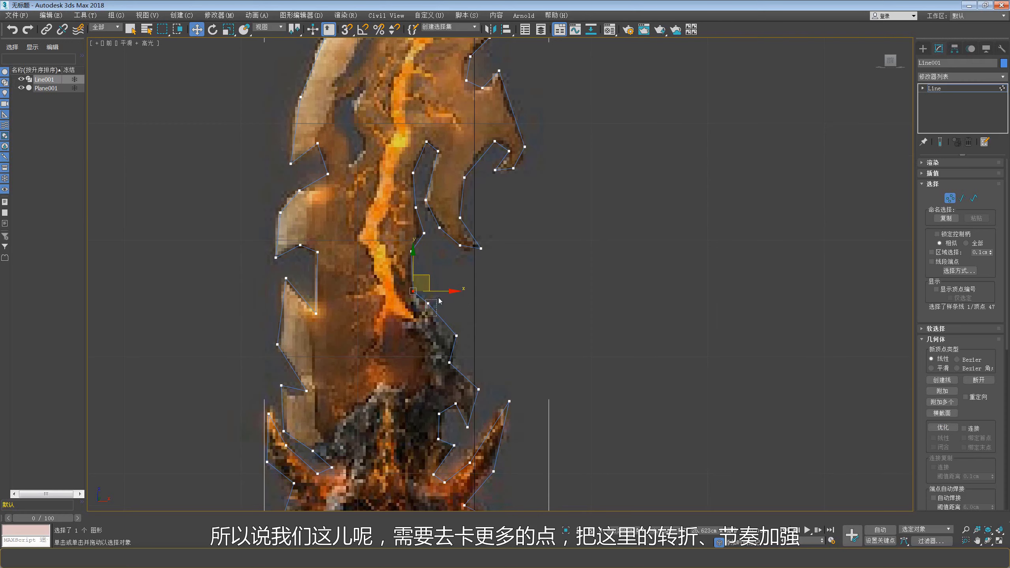
scroll(439, 301, down, 2)
Step: Refine an extra vertex near the blade's base and select the base vertices
right_click(450, 262)
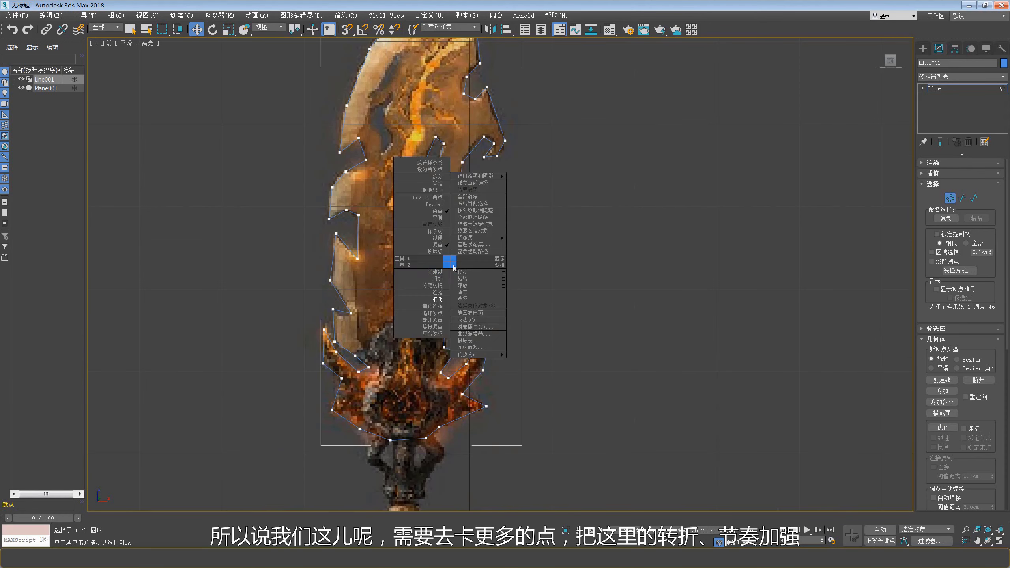
click(437, 299)
click(440, 245)
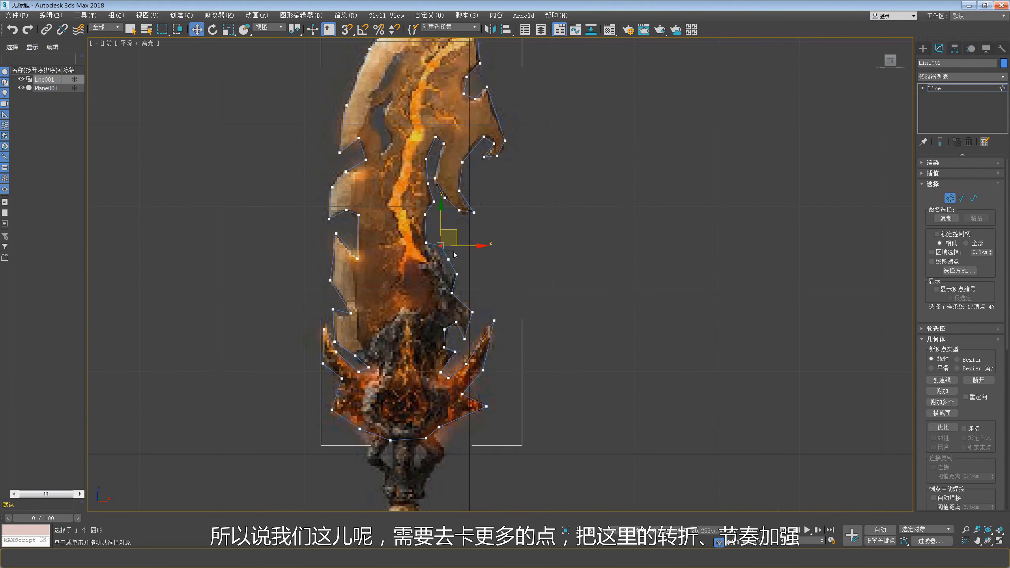
scroll(455, 255, up, 3)
mouse_move(464, 314)
middle_down()
mouse_move(441, 281)
mouse_move(440, 255)
middle_up()
click(434, 281)
click(443, 243)
click(412, 225)
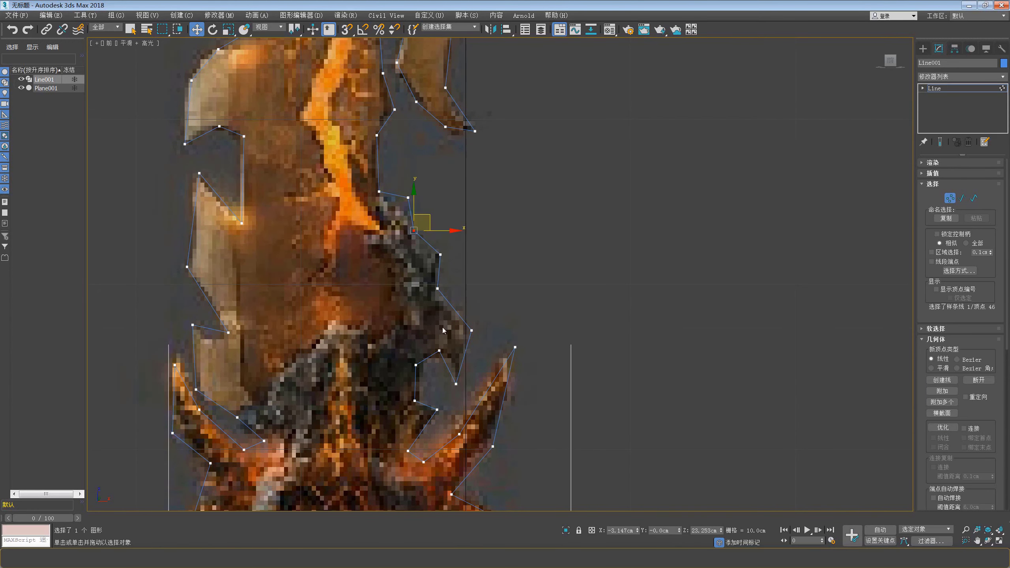
Step: Shift a guard vertex up-left and insert a vertex to round the guard curve
middle_drag(430, 216, 428, 166)
click(470, 280)
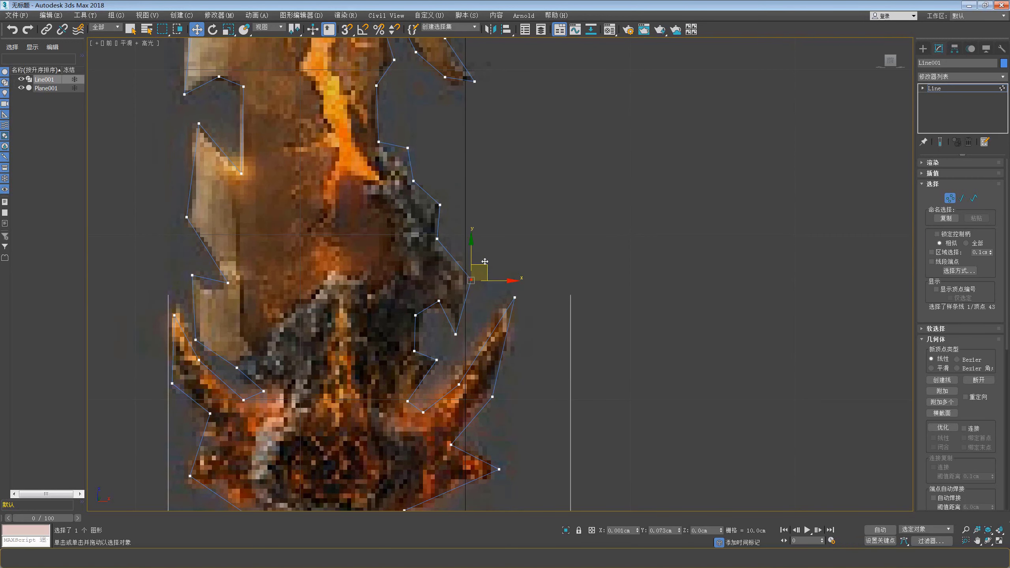
drag(483, 273, 477, 264)
drag(450, 323, 466, 343)
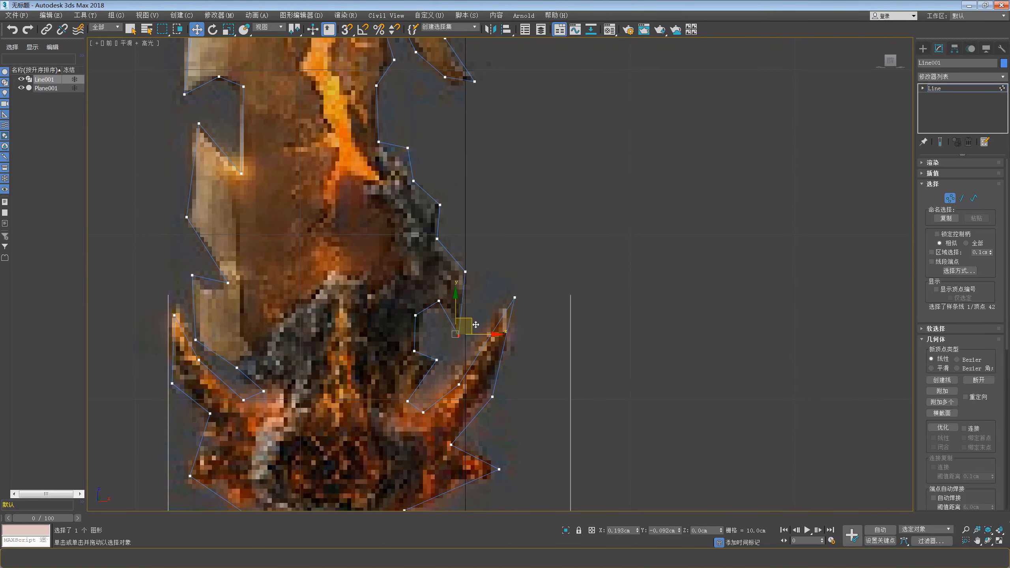
right_click(459, 323)
click(450, 358)
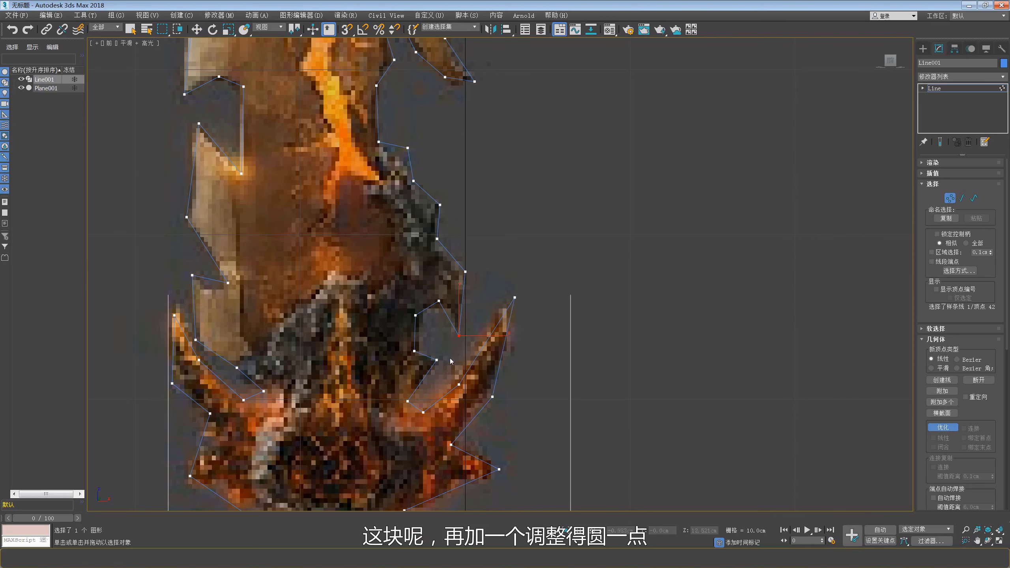
click(445, 314)
key(w)
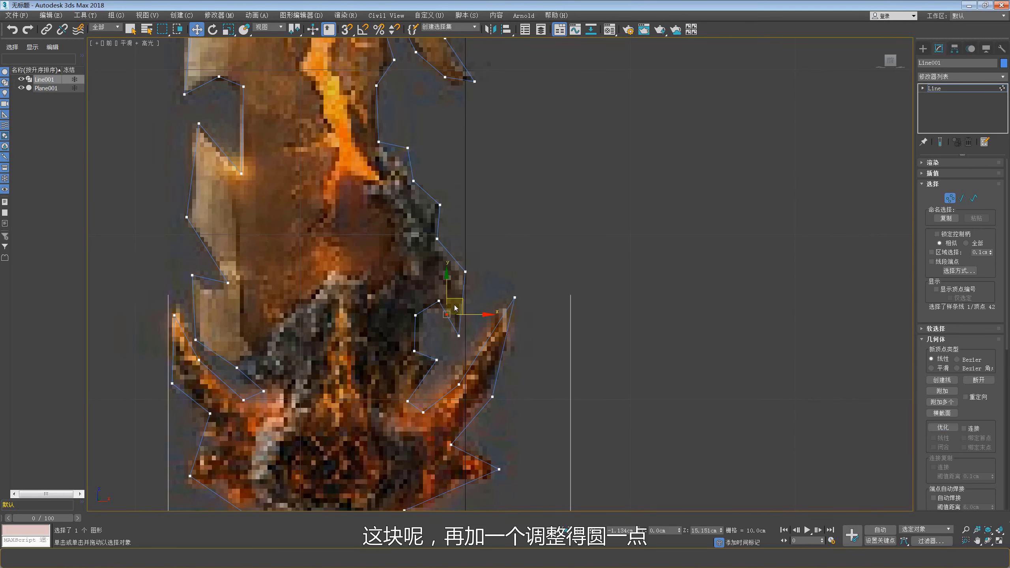
Step: Nudge outline vertices onto the flame edge and onto the spline's first vertex
middle_drag(460, 293, 477, 256)
click(433, 278)
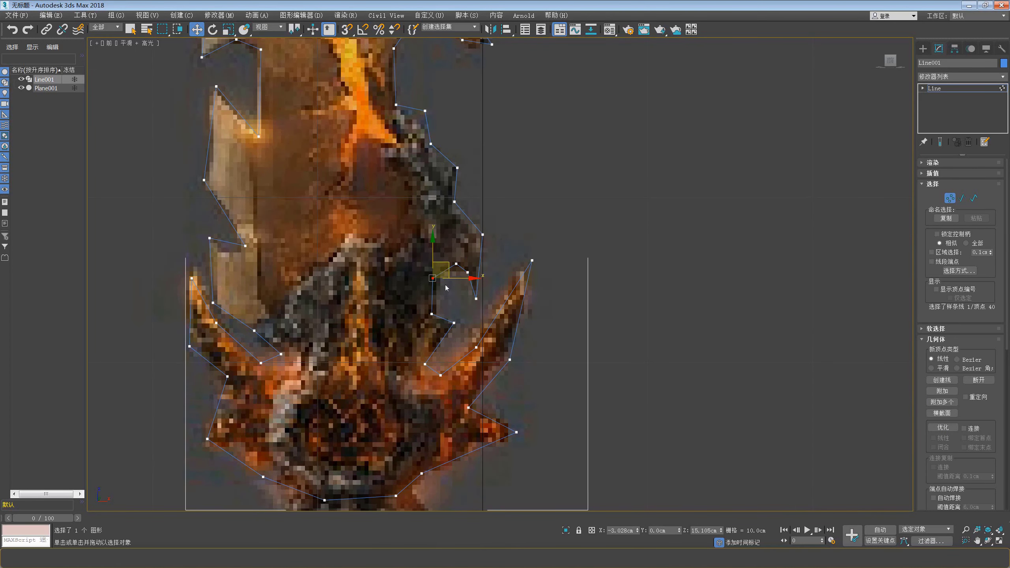
click(434, 314)
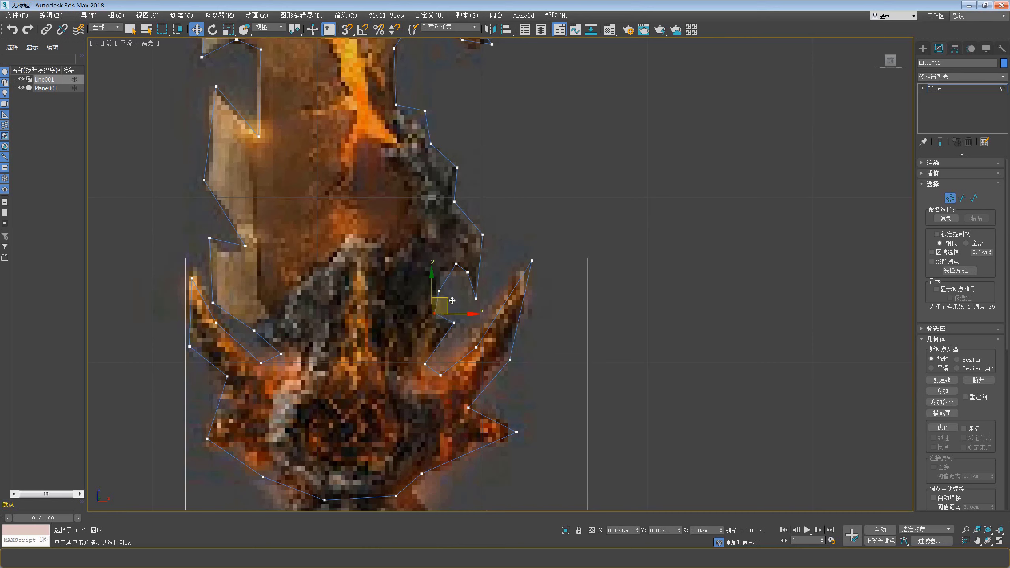
drag(452, 300, 454, 294)
click(456, 263)
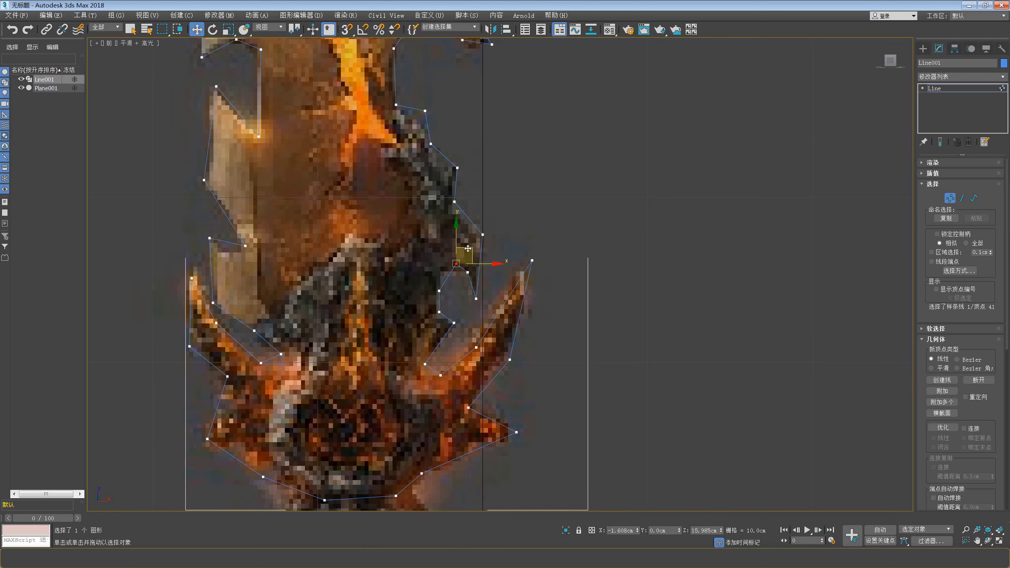
mouse_move(461, 256)
mouse_down()
mouse_move(428, 281)
mouse_move(453, 269)
mouse_up()
click(439, 290)
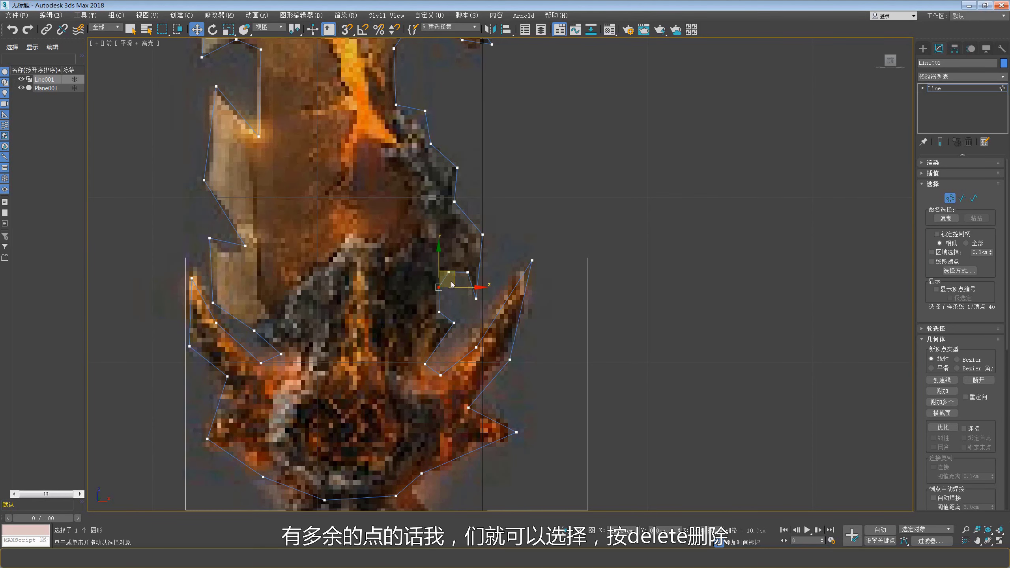
middle_drag(436, 311, 435, 285)
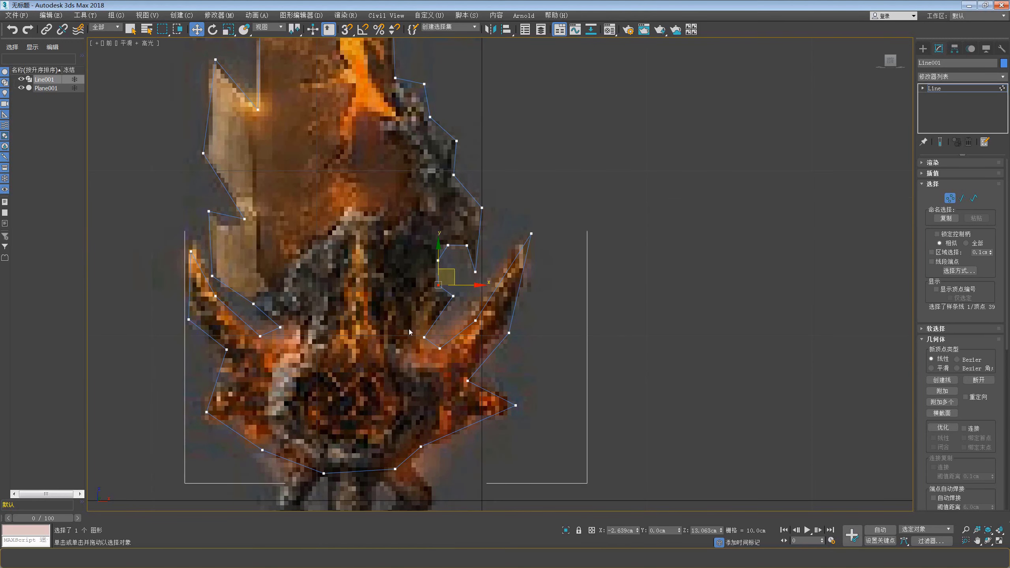
Step: Delete the surplus vertex and move the right flame vertices onto the flame edge
click(424, 337)
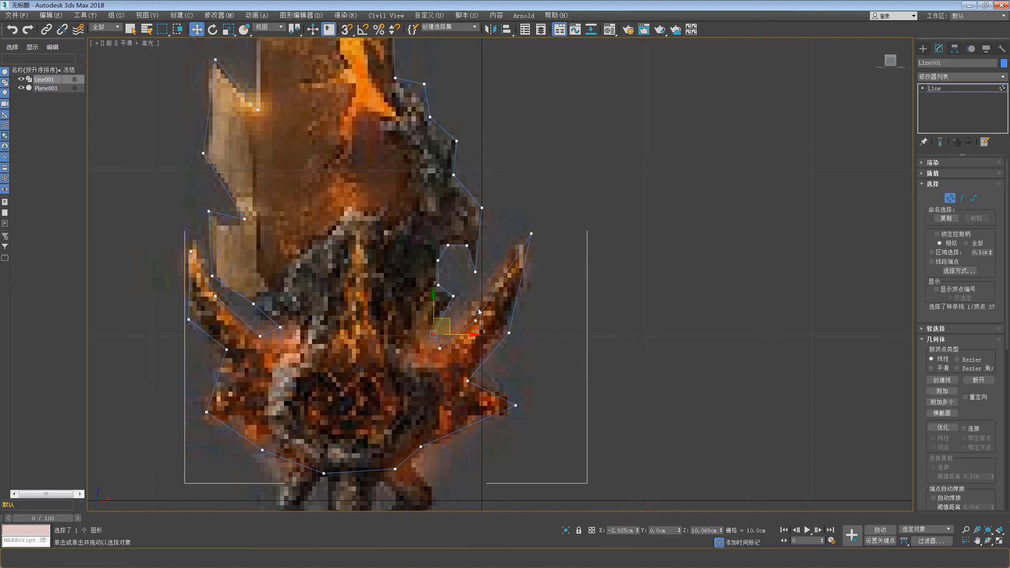
click(476, 321)
click(440, 349)
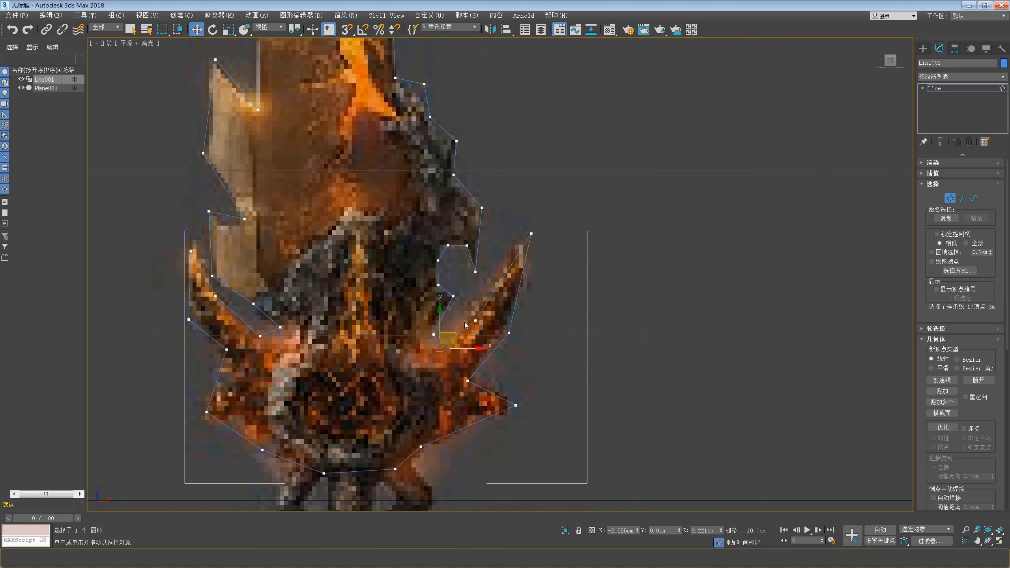
key(Delete)
click(475, 321)
drag(475, 321, 475, 298)
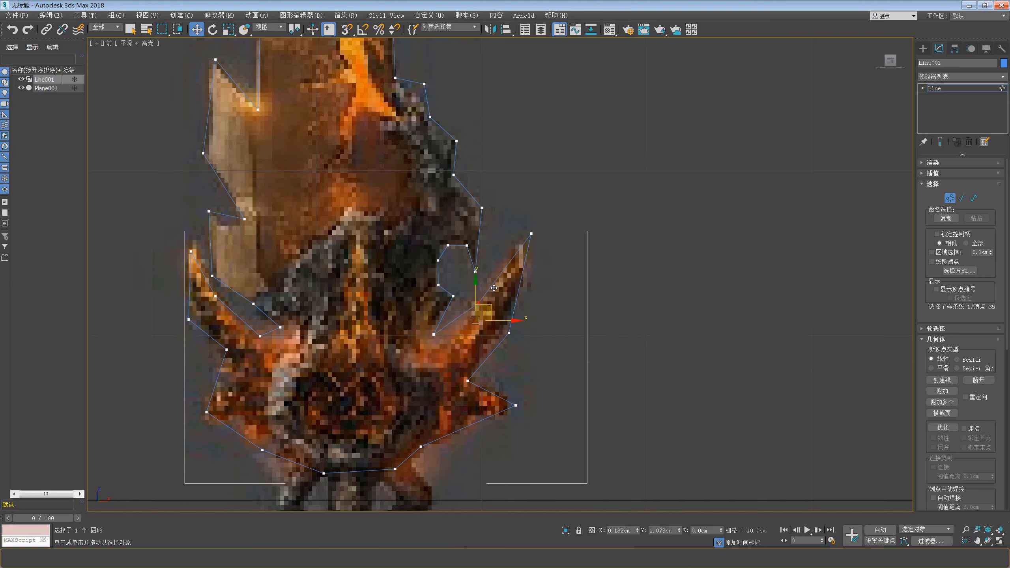
click(531, 233)
drag(531, 234, 528, 230)
Step: Reposition the lower flame prong's vertices onto the reference edge
middle_drag(529, 235, 535, 181)
click(514, 278)
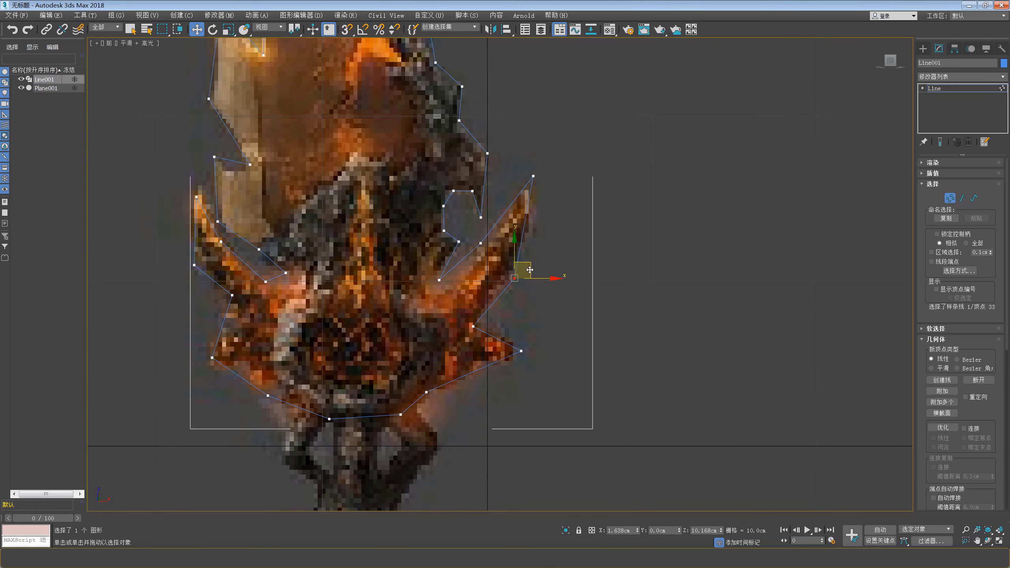
click(473, 326)
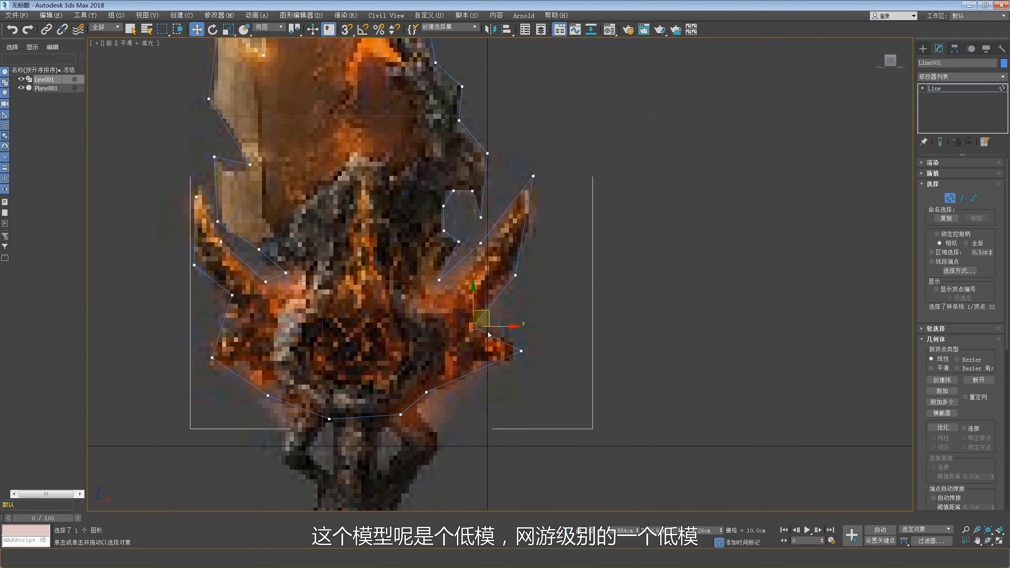
drag(479, 320, 494, 304)
middle_drag(509, 302, 510, 290)
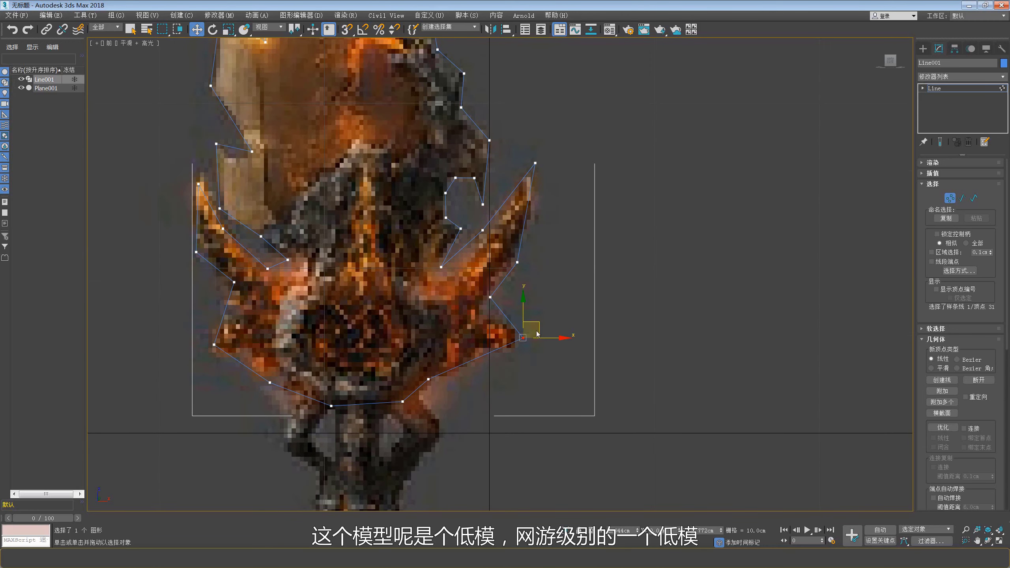
drag(523, 338, 527, 340)
drag(489, 297, 486, 306)
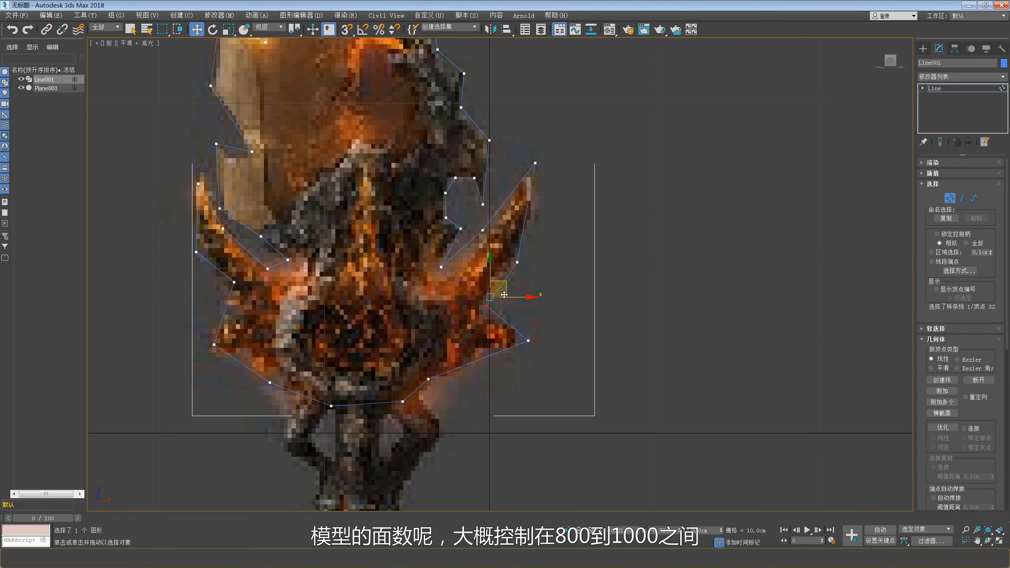
drag(548, 326, 526, 351)
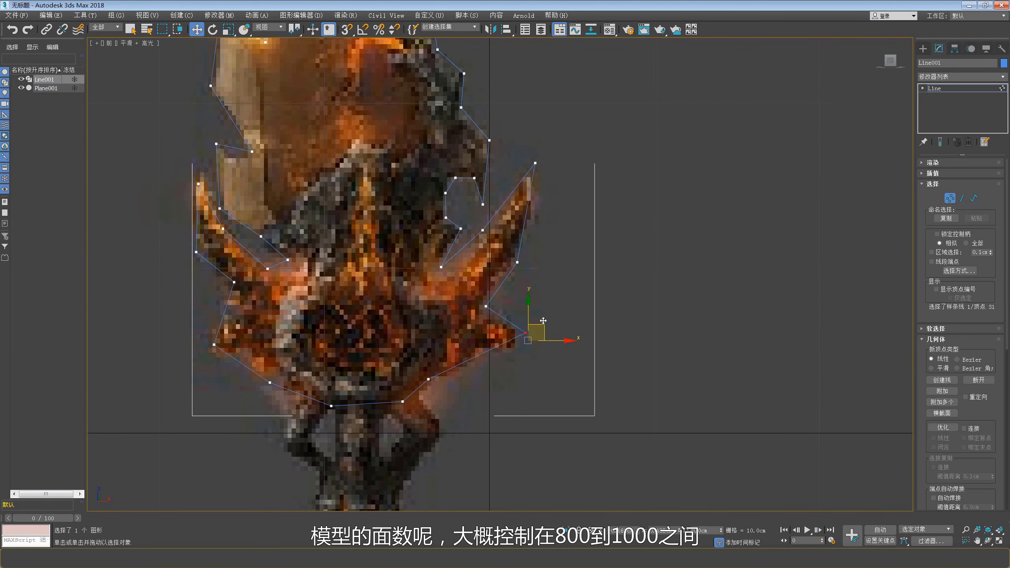
Step: Briefly try Refine on the lower outline, then select the lower-right tip vertices
right_click(516, 335)
click(503, 372)
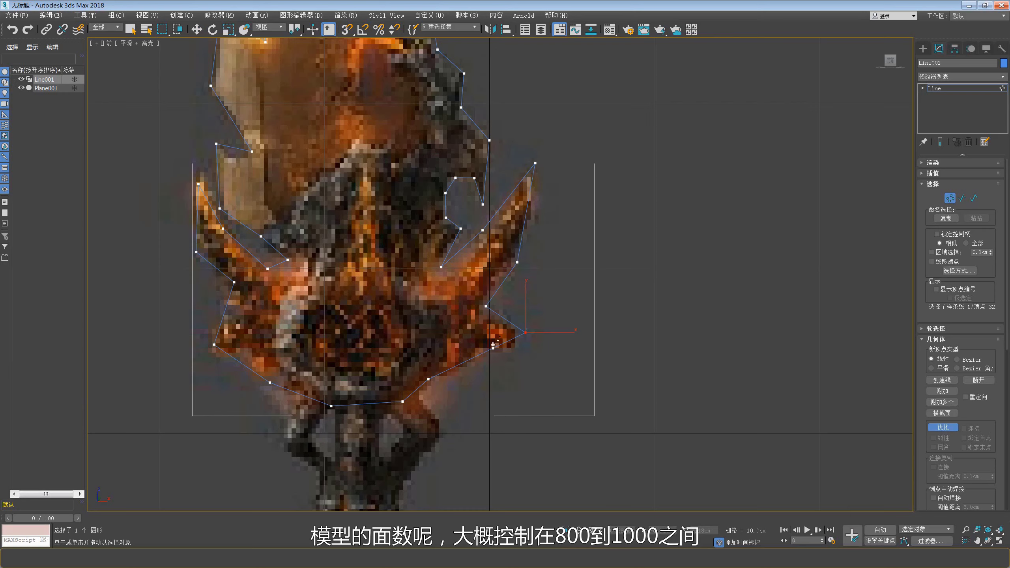
right_click(493, 344)
key(w)
click(493, 347)
click(525, 334)
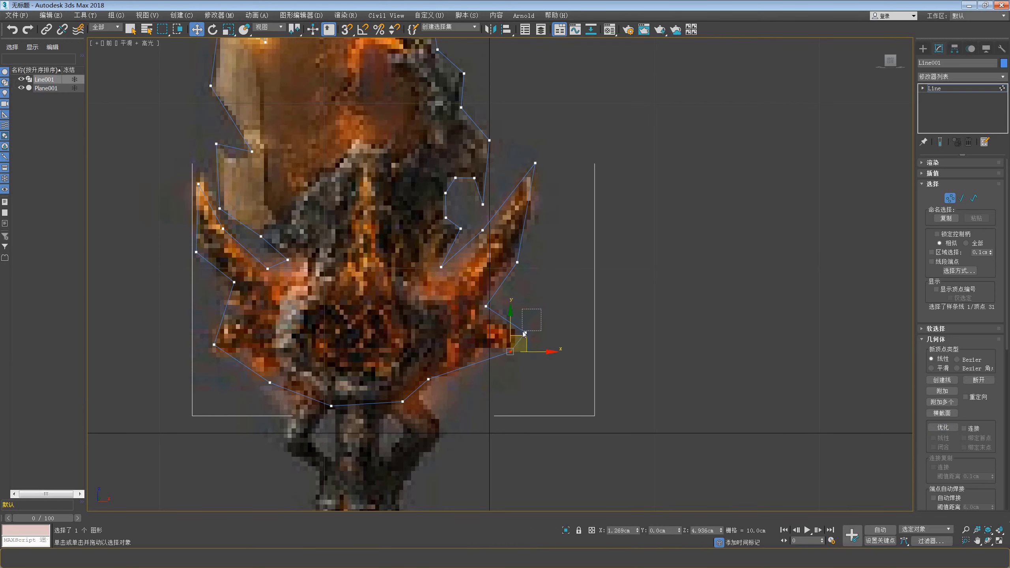
click(510, 352)
Step: Refine a new vertex onto the outline's lower-right edge
middle_drag(510, 350, 531, 304)
right_click(512, 304)
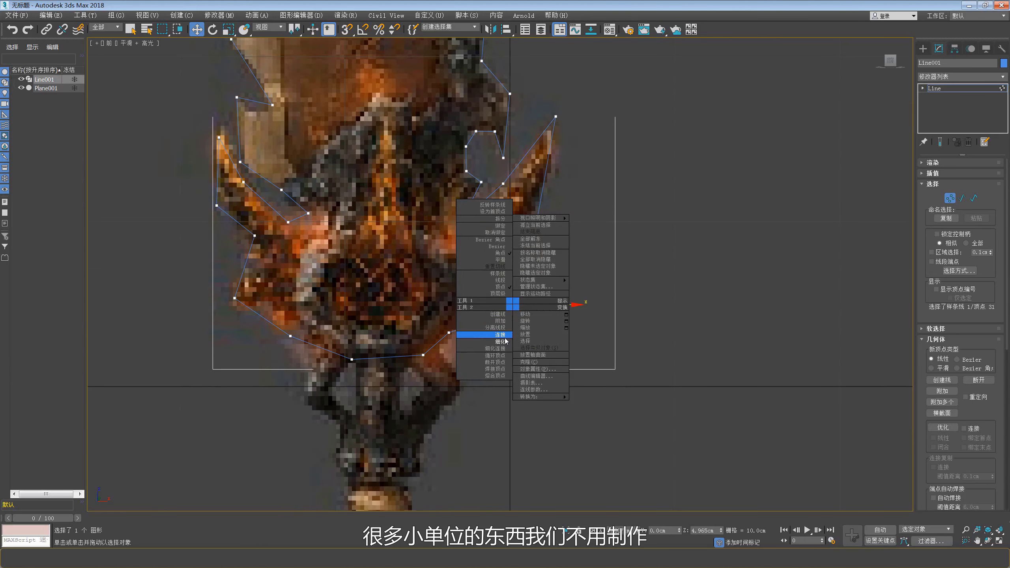
right_click(494, 322)
click(490, 356)
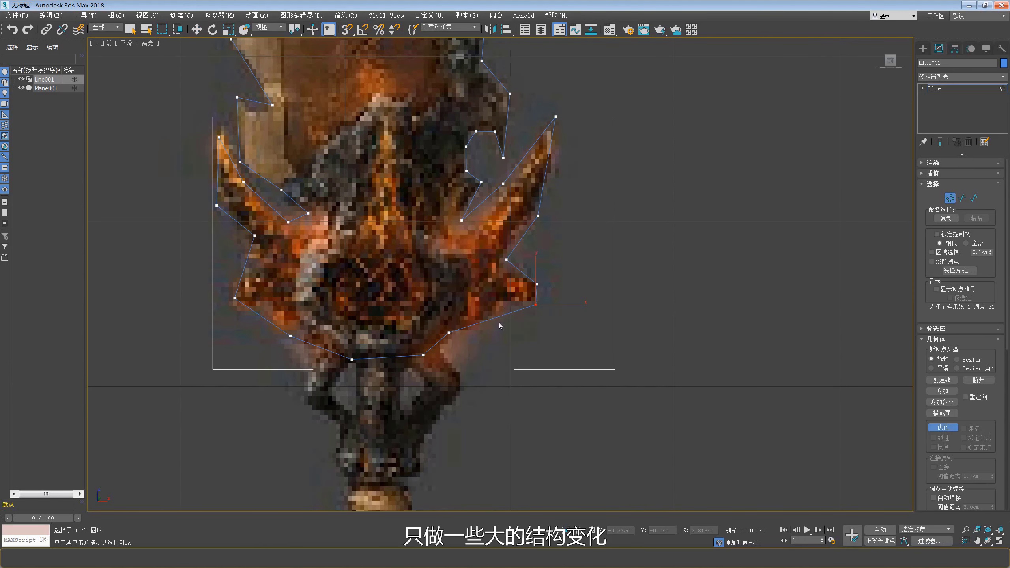
click(510, 305)
right_click(449, 316)
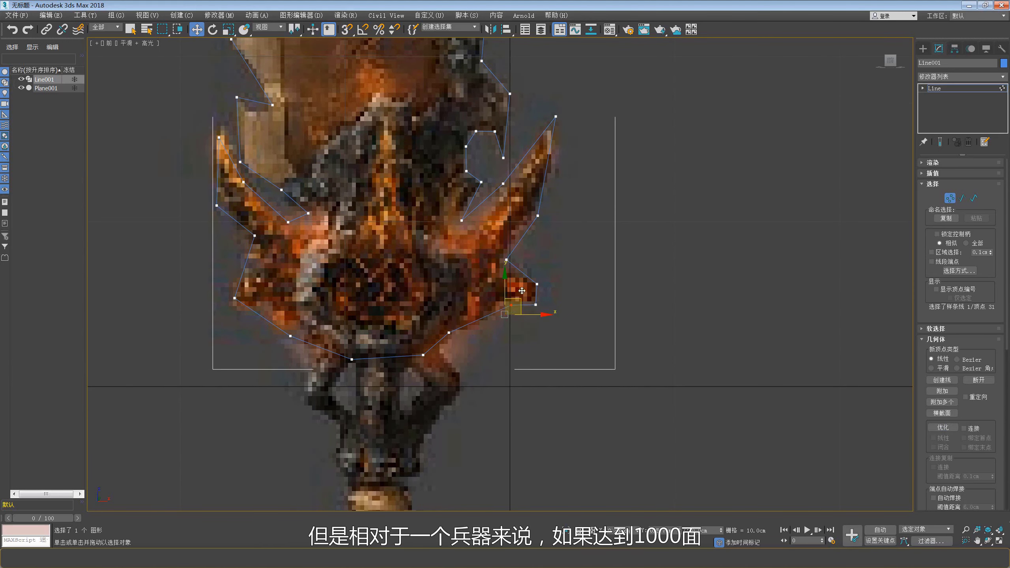
key(w)
Step: Add another vertex to the lower edge near the bottom vertices
click(449, 332)
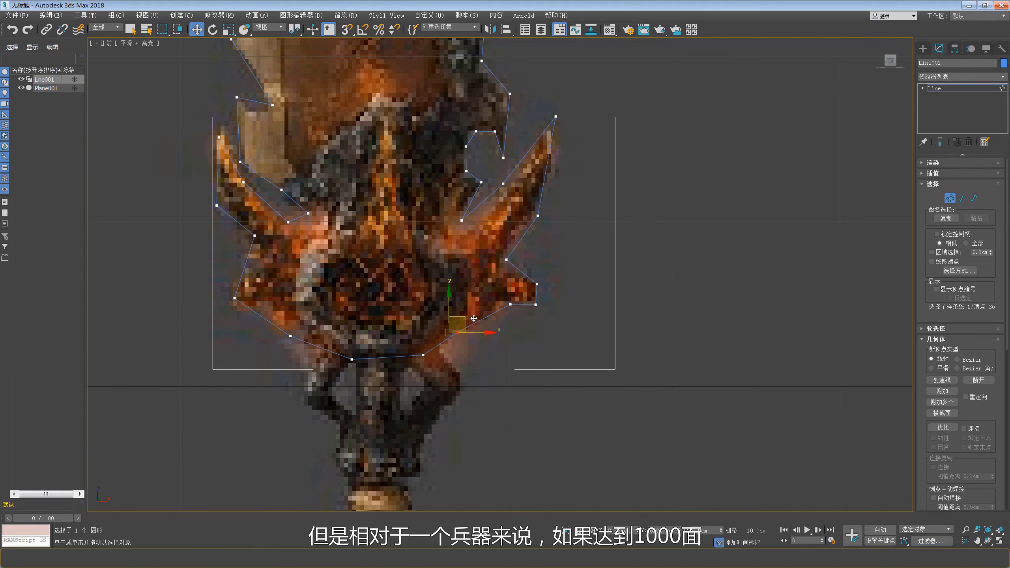
click(423, 354)
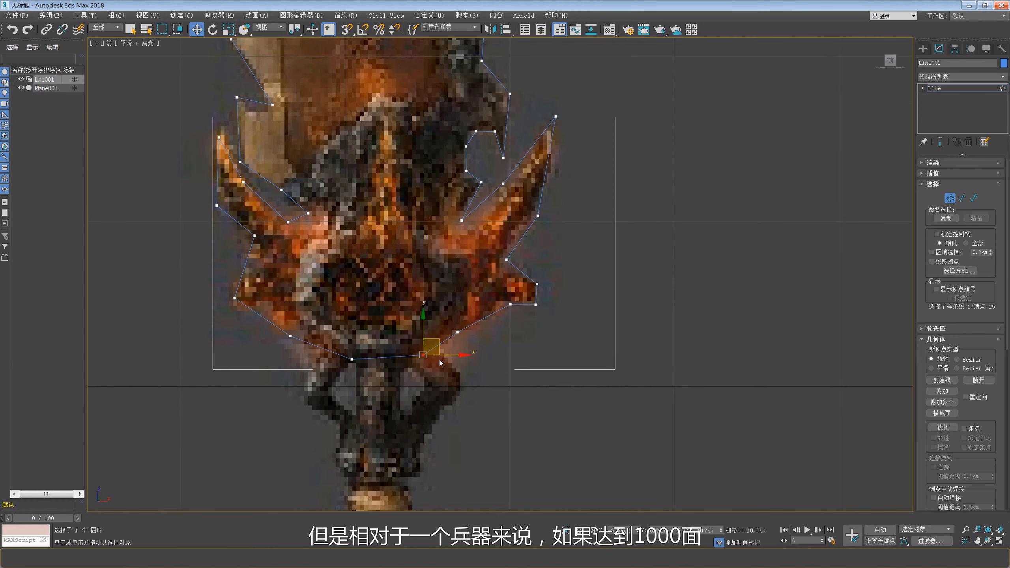
click(457, 332)
right_click(474, 312)
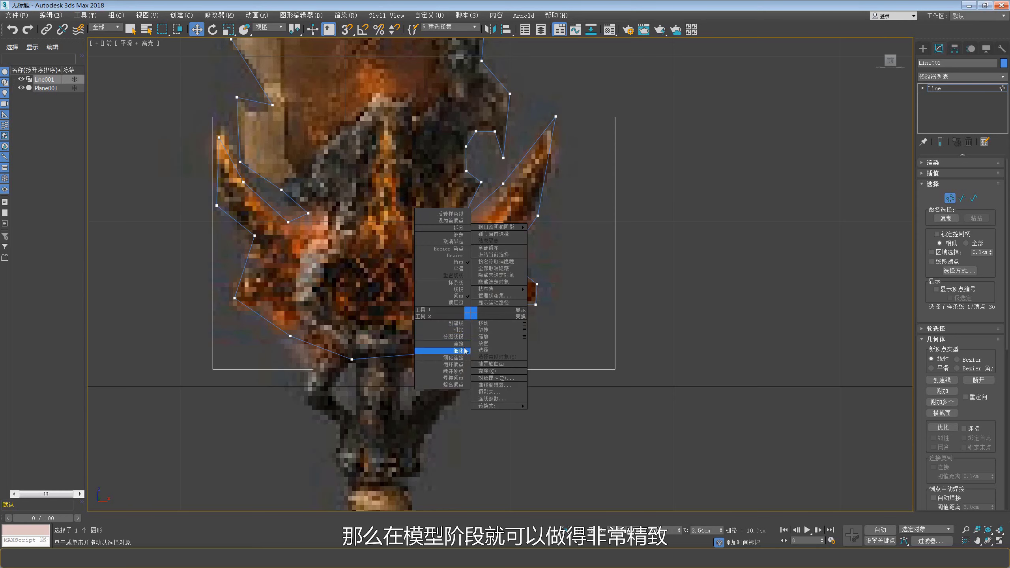
click(461, 350)
click(483, 317)
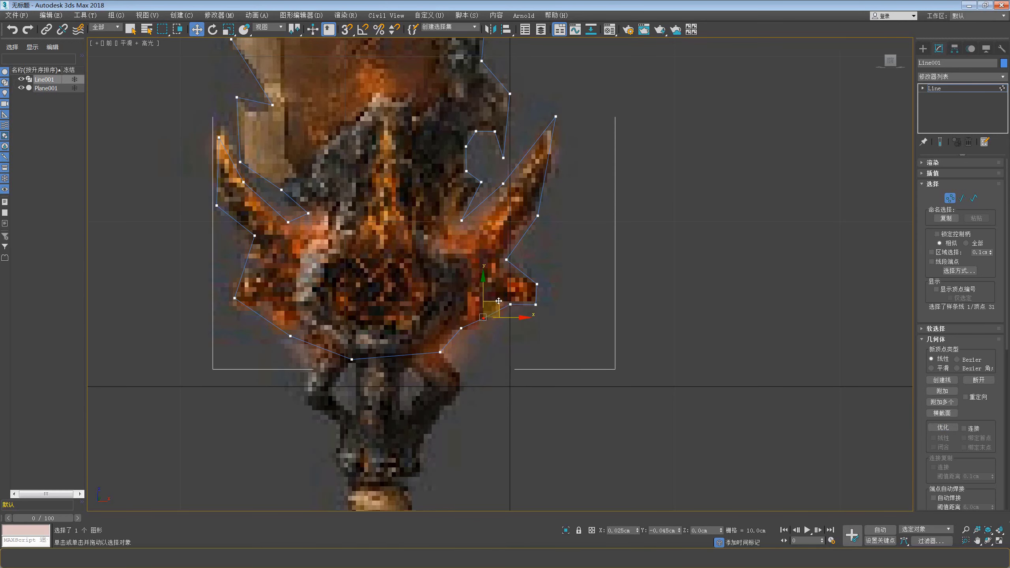
Step: Slide the bottom vertex left and up-left along the flame's edge
middle_drag(342, 328, 401, 324)
mouse_move(426, 343)
mouse_down()
mouse_move(399, 371)
mouse_move(396, 336)
mouse_up()
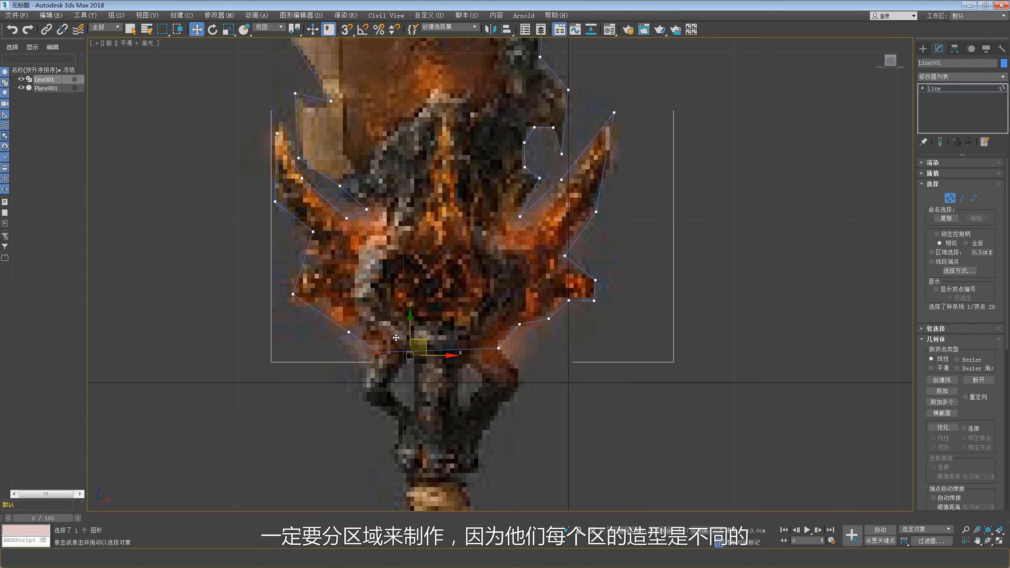
drag(397, 337, 394, 333)
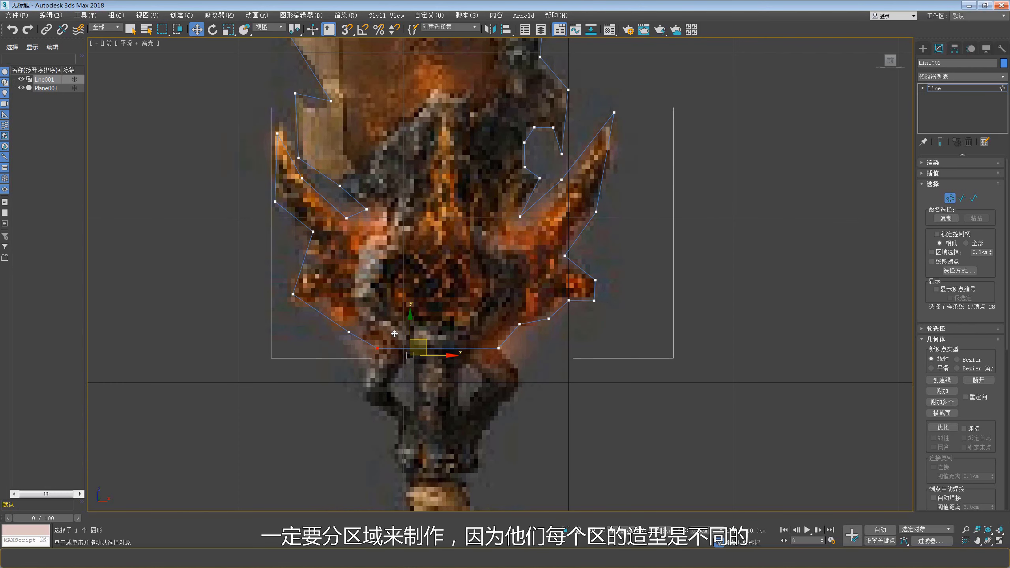
middle_drag(333, 292, 354, 318)
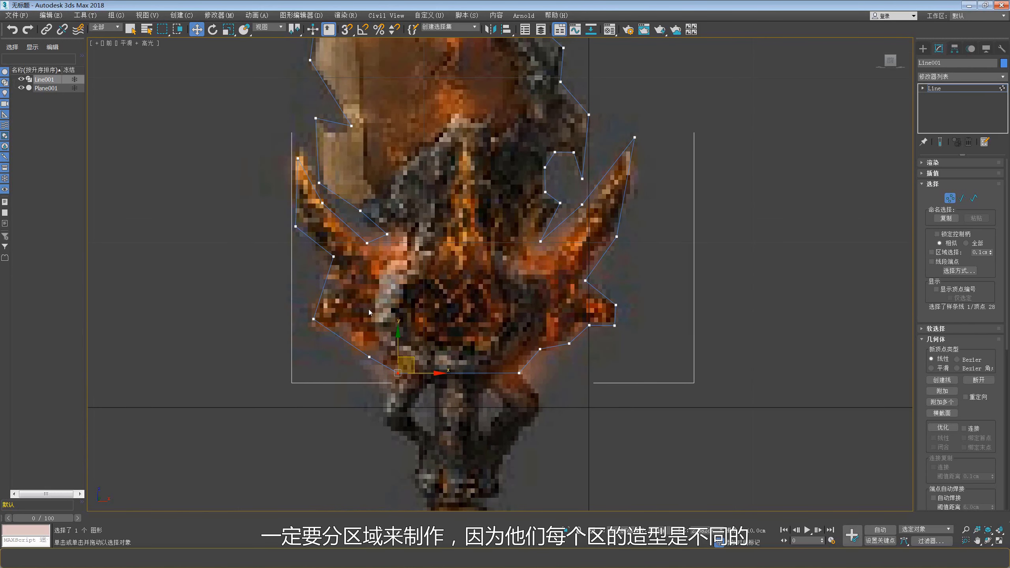
click(369, 357)
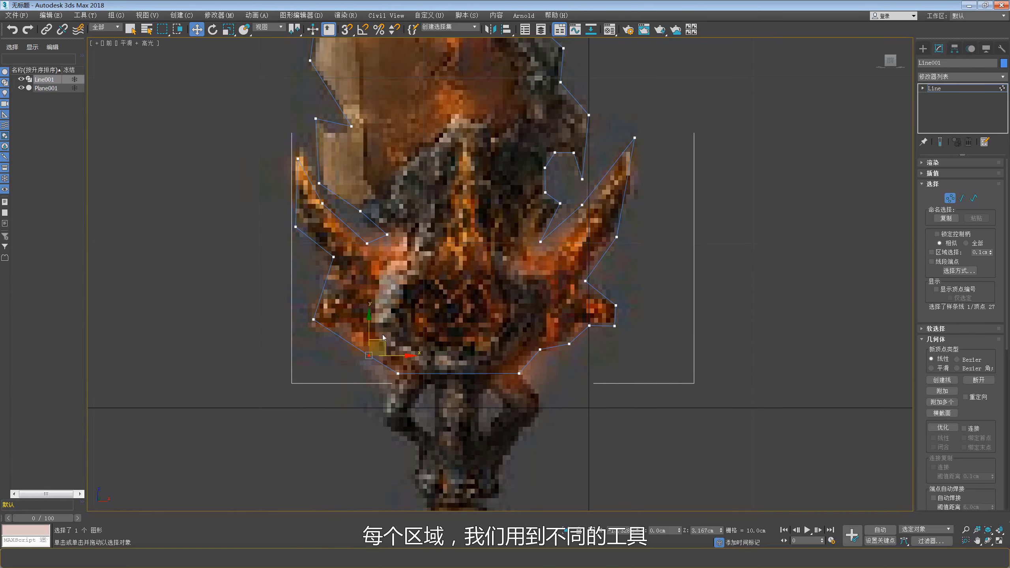
Step: Adjust the vertices around the lower-left flame tip and bottom edge of the outline
middle_drag(383, 337, 391, 349)
click(321, 330)
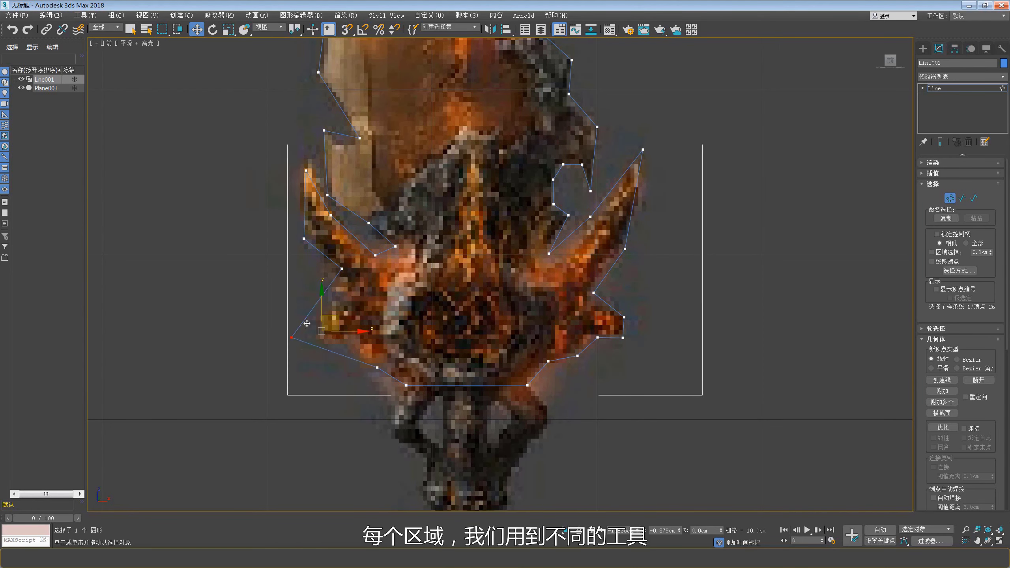
right_click(330, 309)
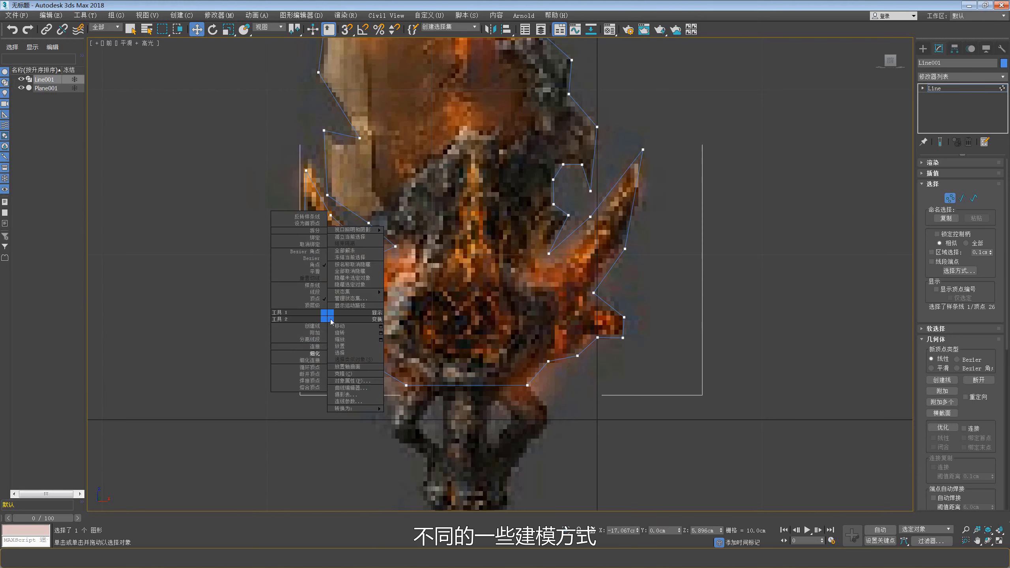
click(312, 356)
click(333, 335)
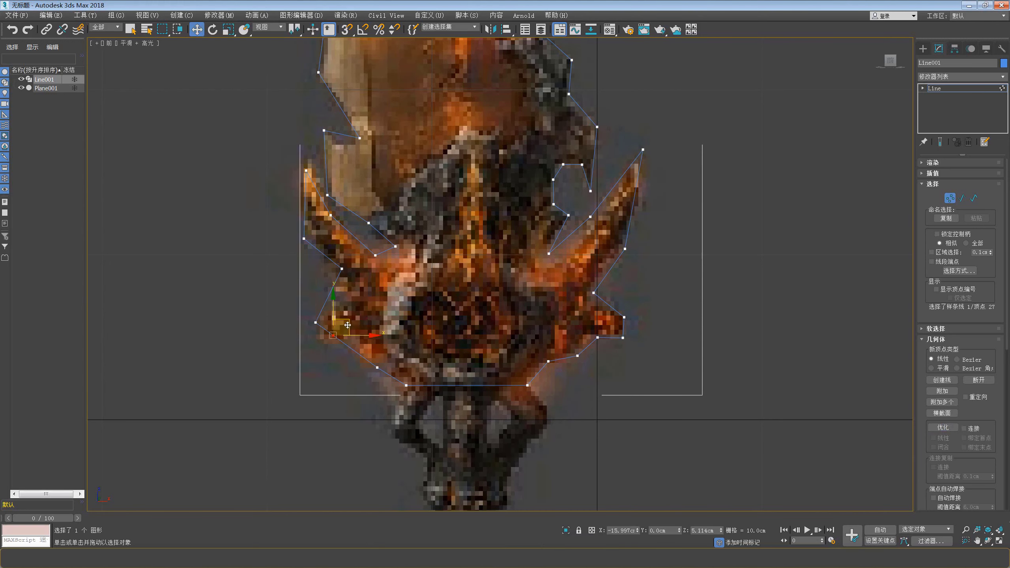
click(376, 367)
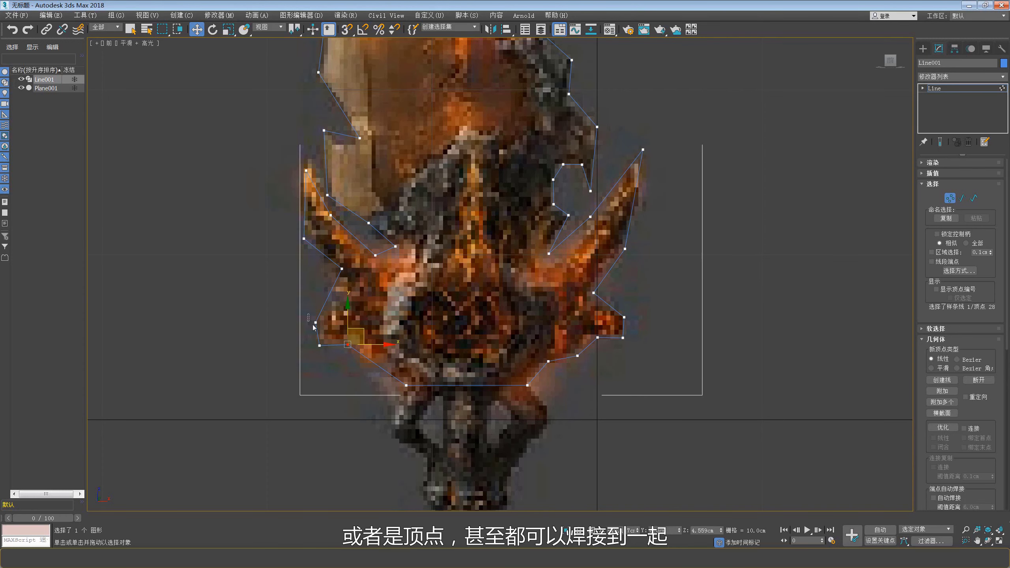
click(316, 323)
middle_drag(339, 277, 339, 284)
click(341, 278)
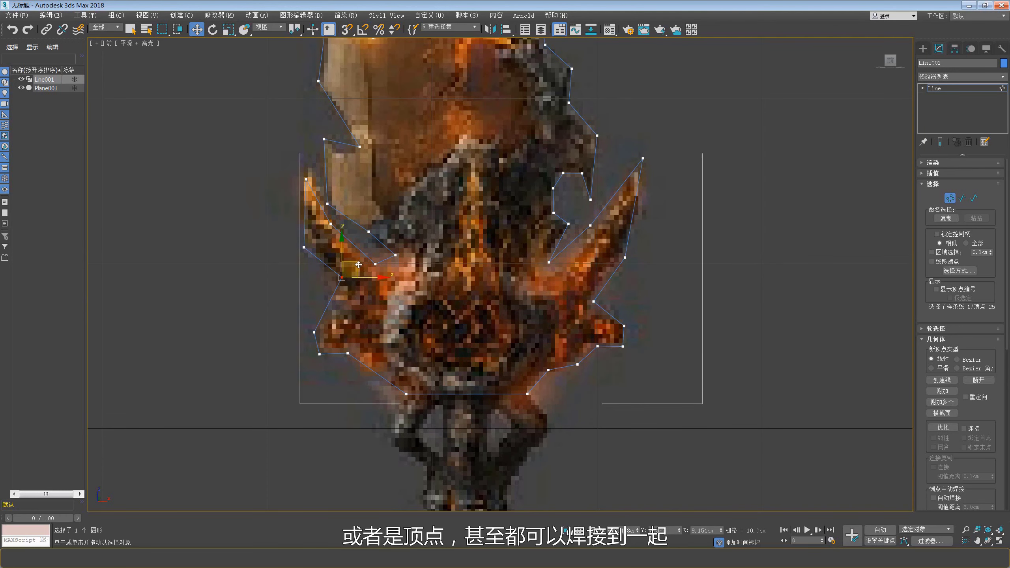
Step: Align vertices 23–25 on the left edge and insert a vertex on the left segment
middle_drag(352, 291, 350, 296)
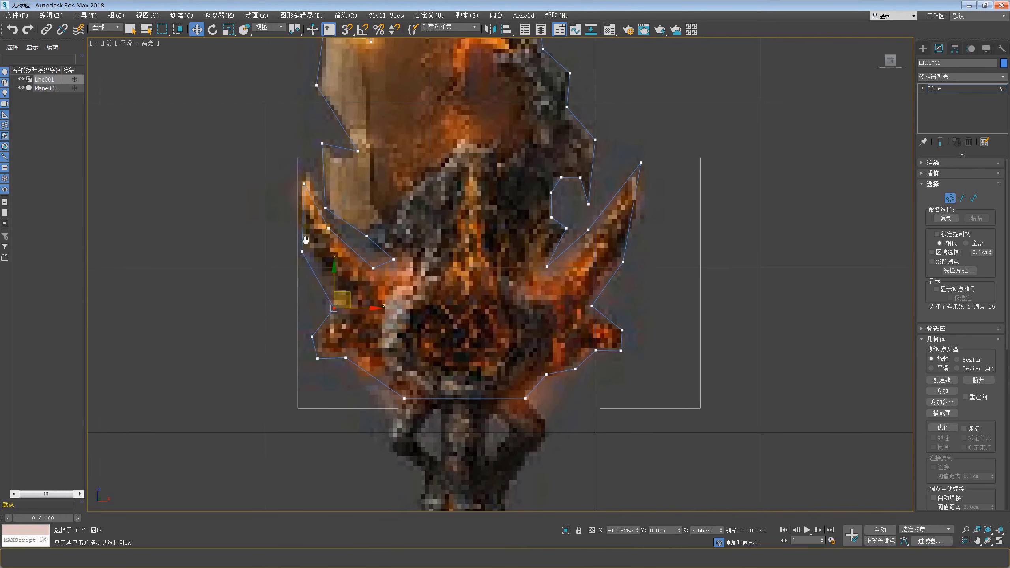
click(303, 252)
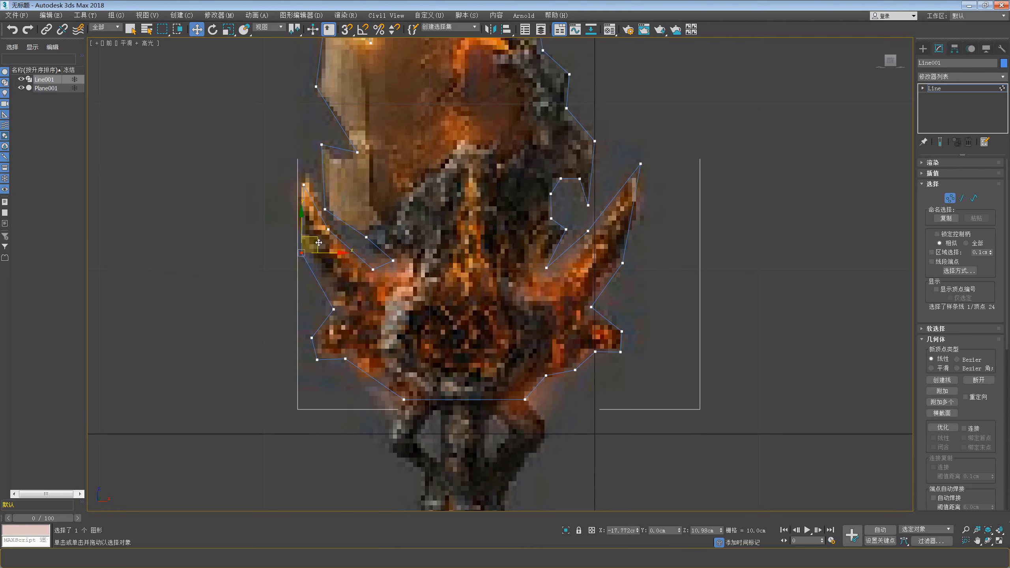
click(304, 184)
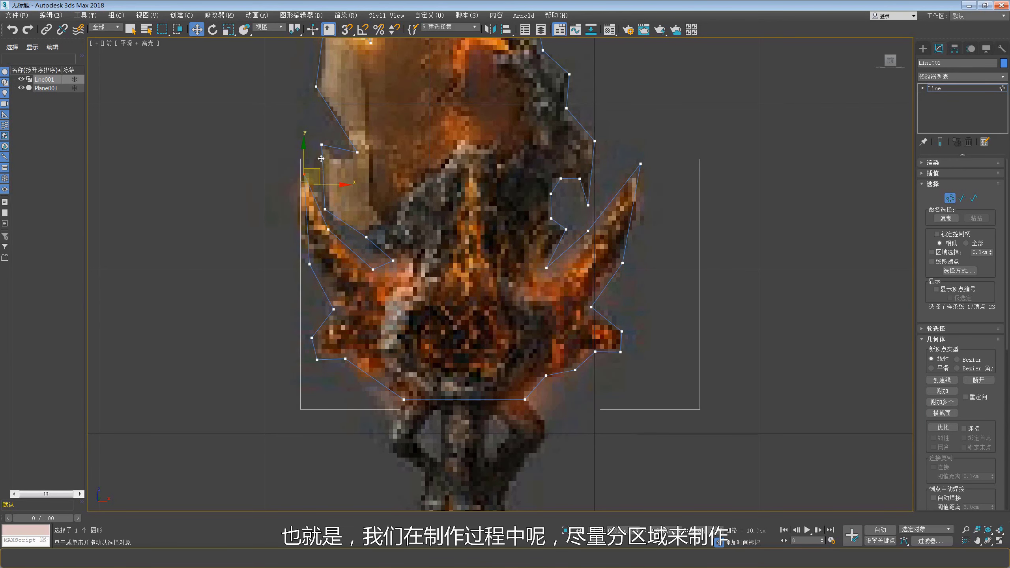
drag(321, 169, 321, 159)
right_click(317, 220)
click(306, 249)
right_click(307, 238)
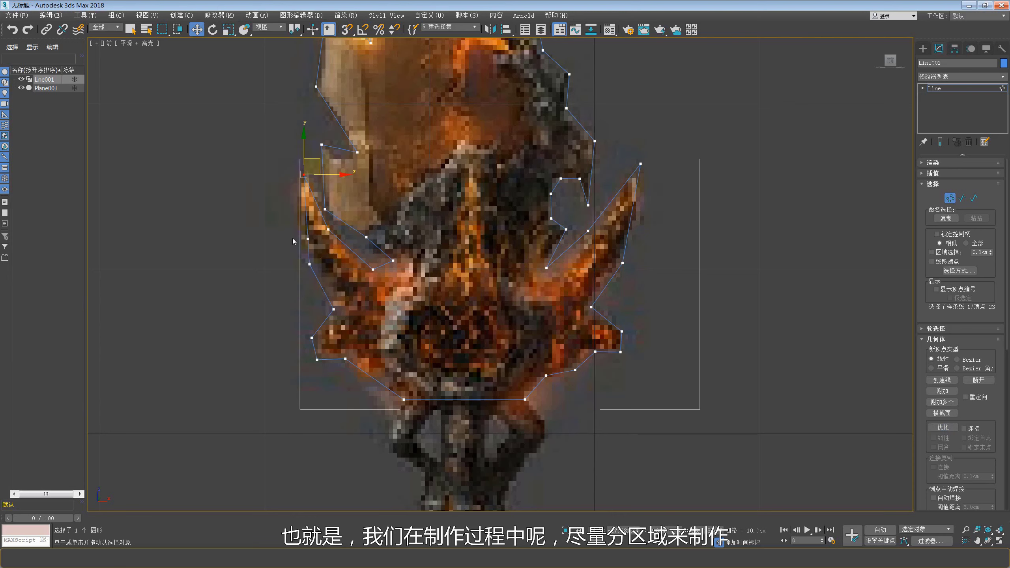
click(308, 238)
drag(318, 220, 312, 215)
Step: Delete an unneeded extra vertex along the inner edge of the outline
click(313, 278)
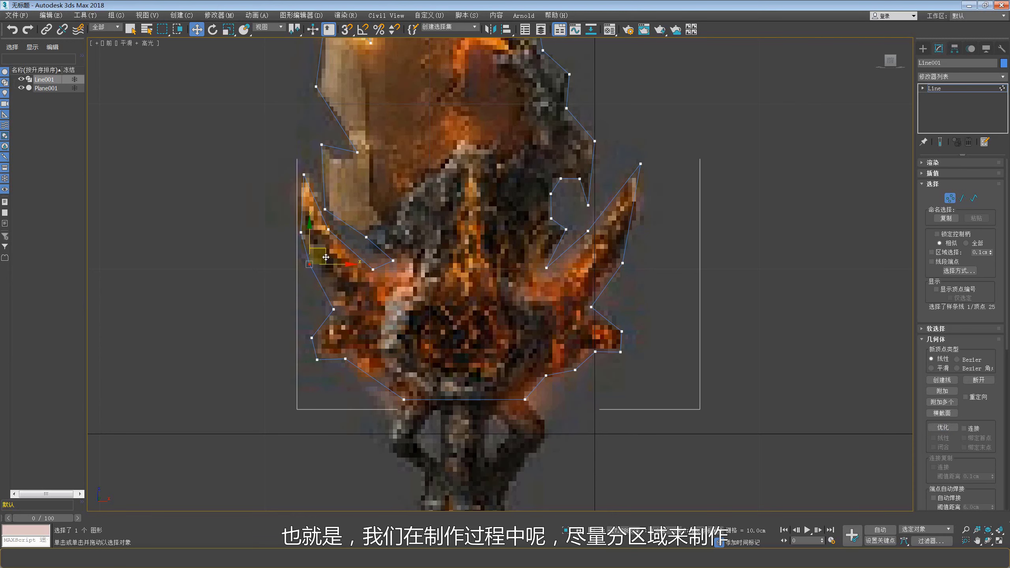
click(329, 229)
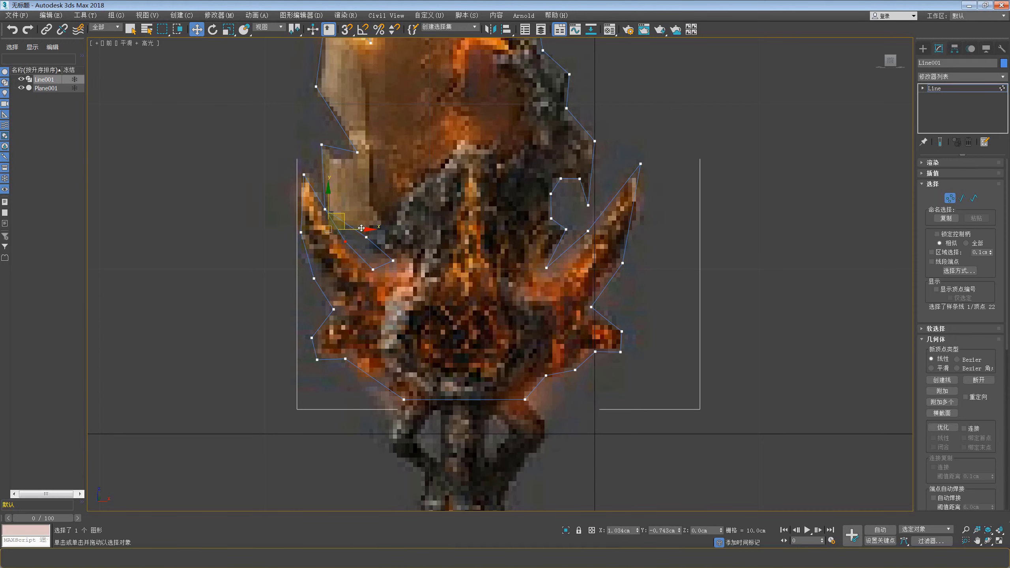
middle_drag(360, 228, 372, 240)
click(376, 286)
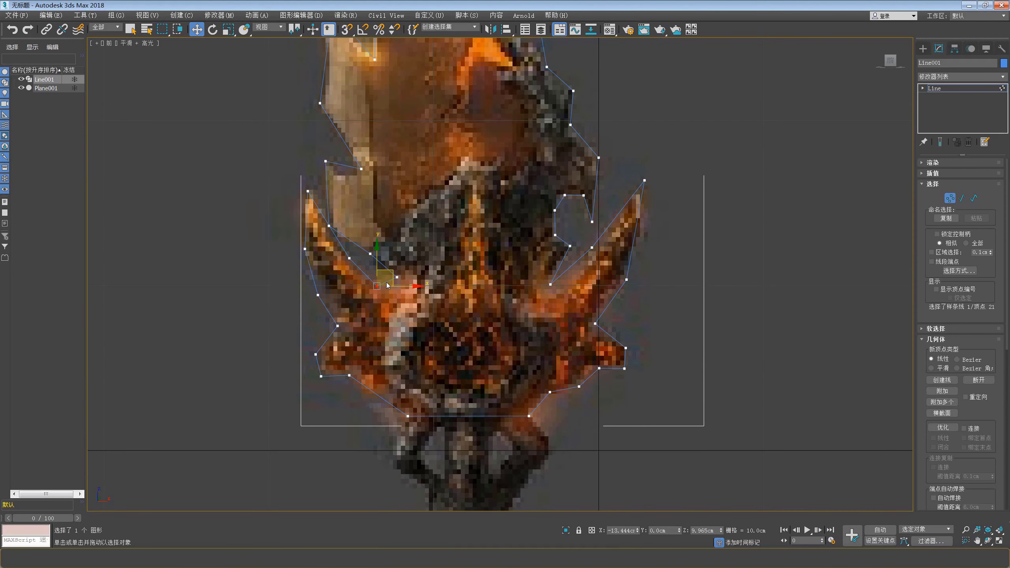
key(Delete)
Step: Refine vertices 18–21 and insert a vertex on the inner edge segment
click(350, 258)
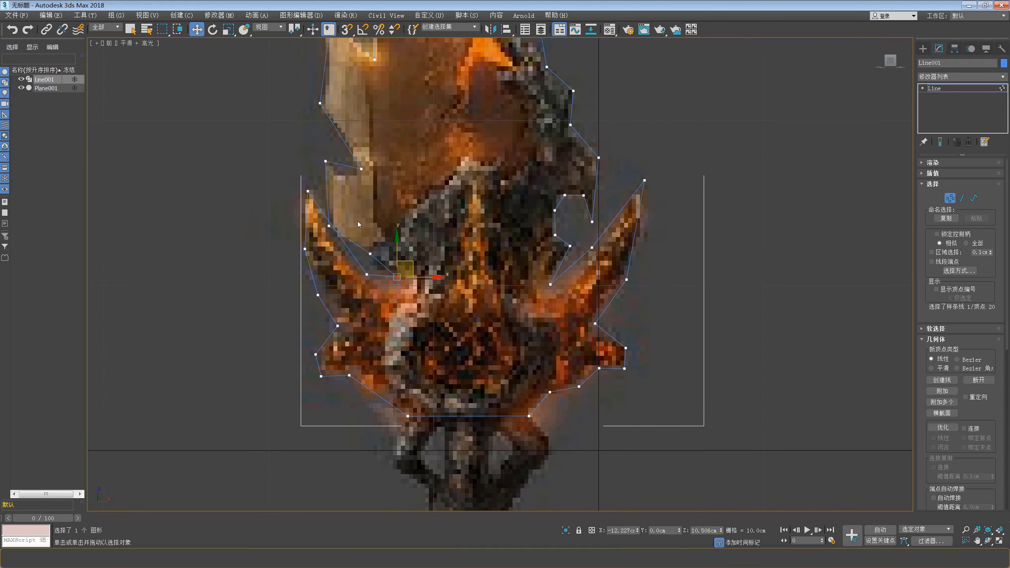
middle_drag(346, 239, 346, 245)
click(342, 246)
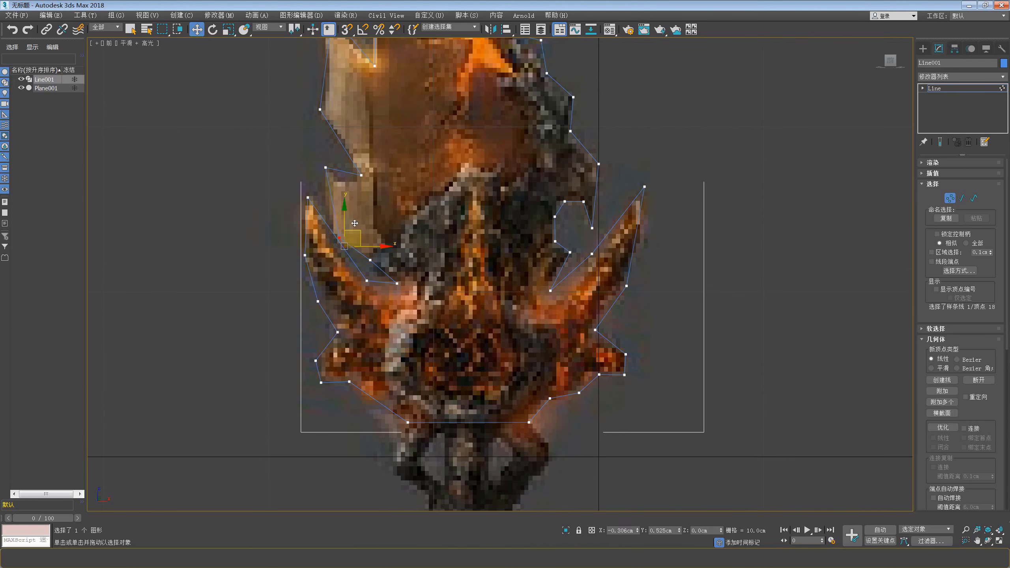
click(370, 259)
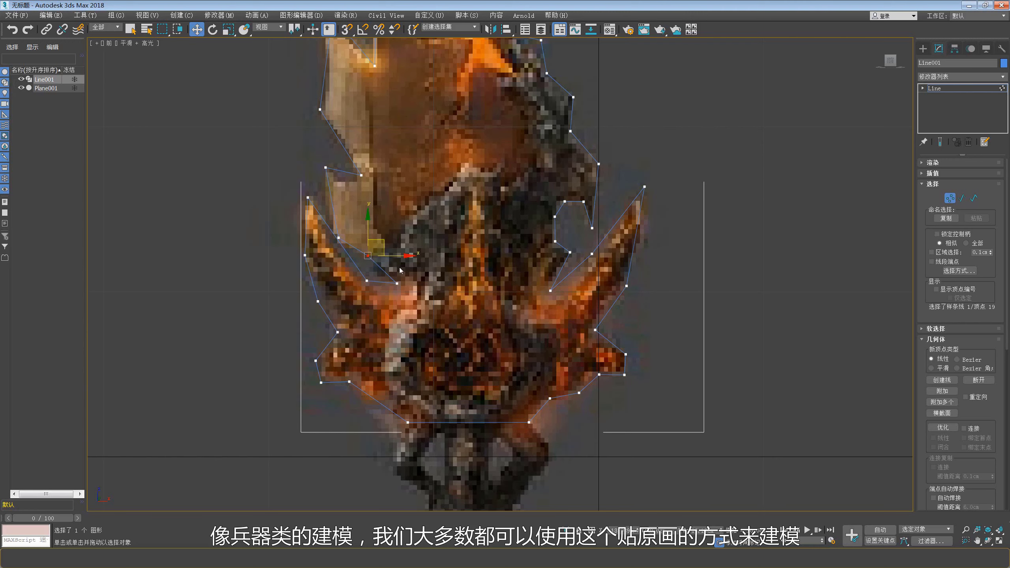
click(397, 283)
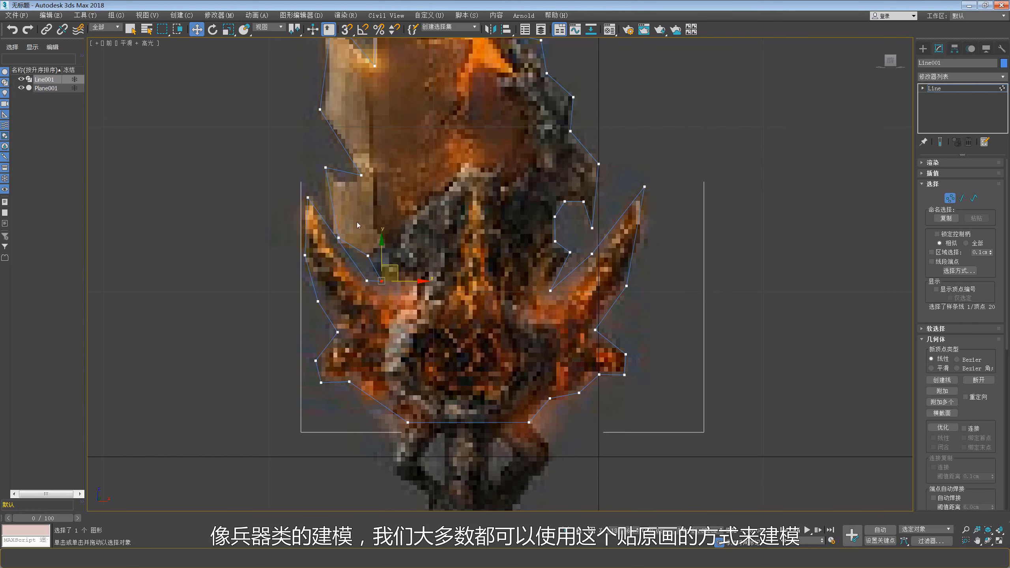
middle_drag(392, 265, 389, 276)
right_click(337, 242)
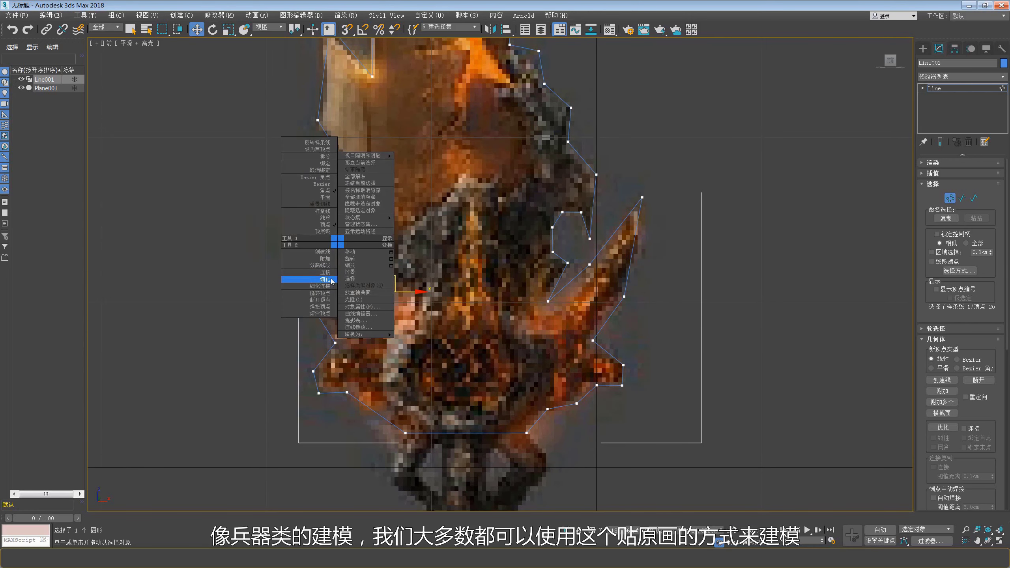
click(333, 281)
click(344, 263)
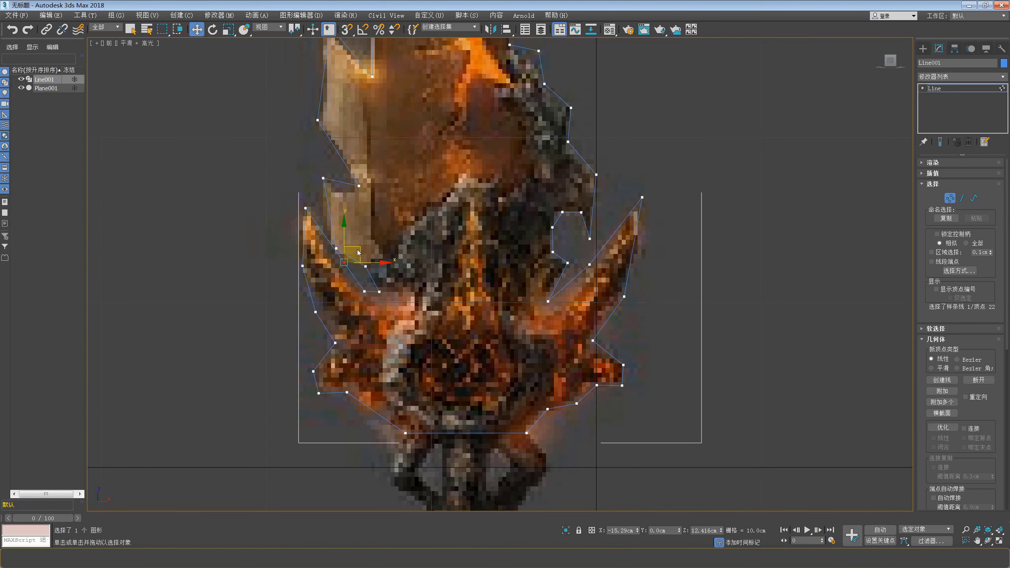
drag(358, 252, 347, 254)
Step: Adjust the upper-left vertices 16–19 so the outline follows the blade edge
middle_drag(346, 254, 337, 305)
click(312, 229)
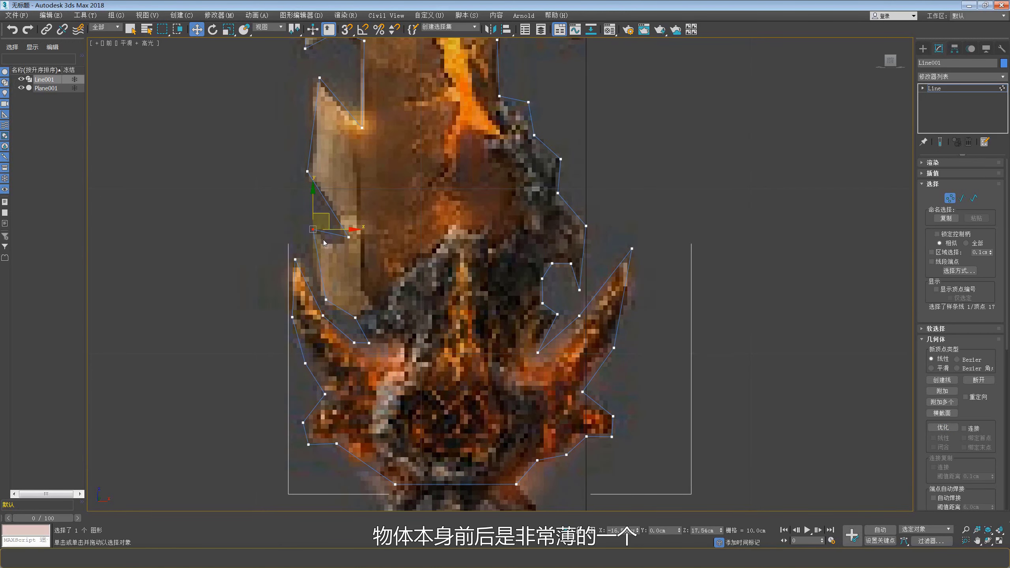
click(348, 238)
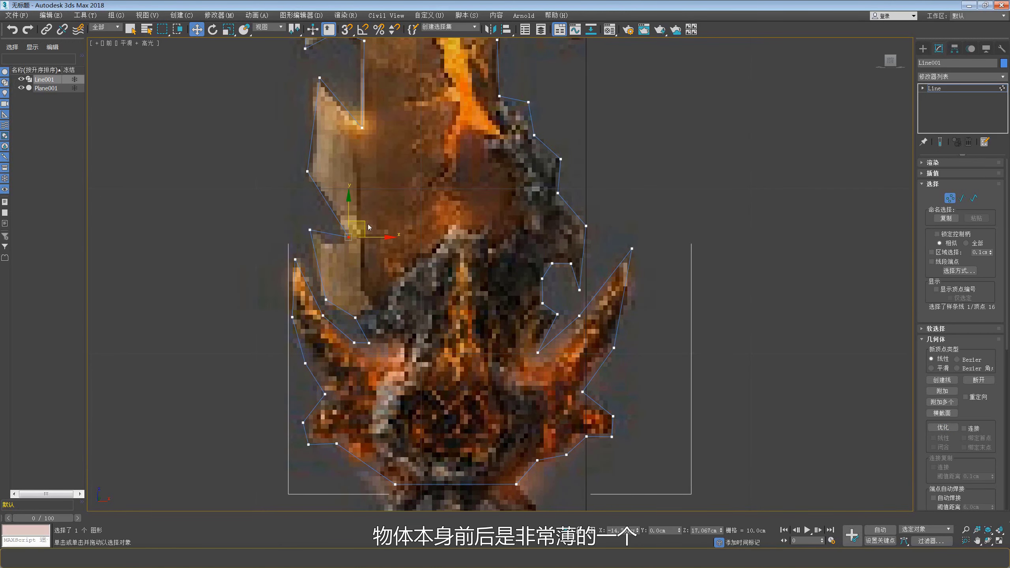
middle_drag(325, 188, 321, 267)
click(304, 250)
right_click(317, 238)
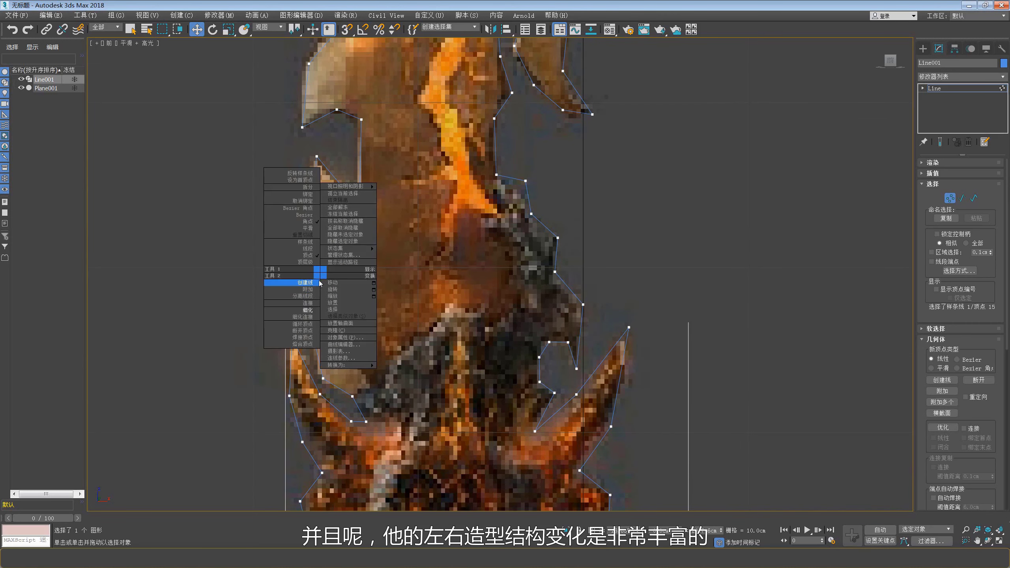
click(310, 300)
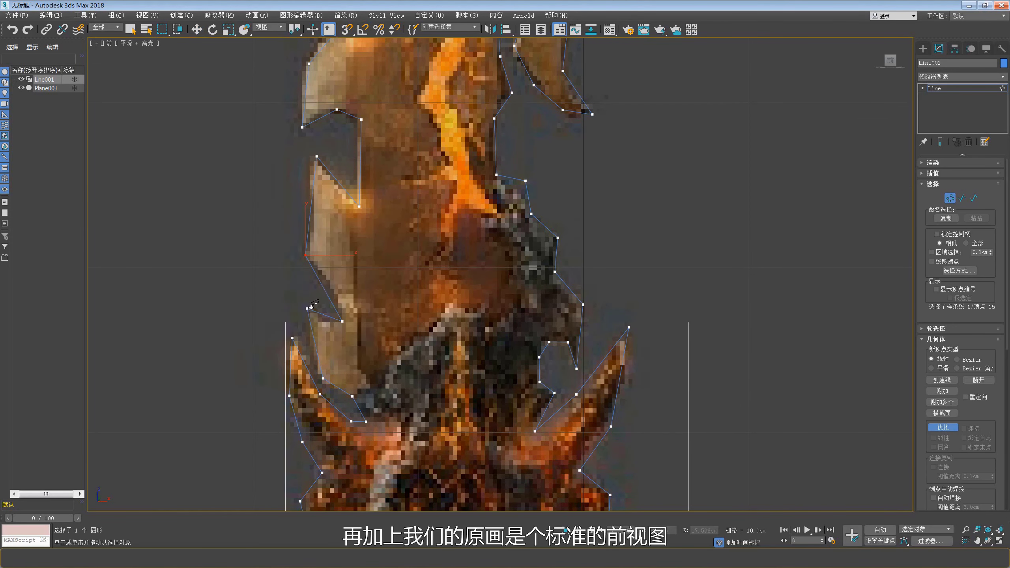
right_click(316, 288)
click(325, 289)
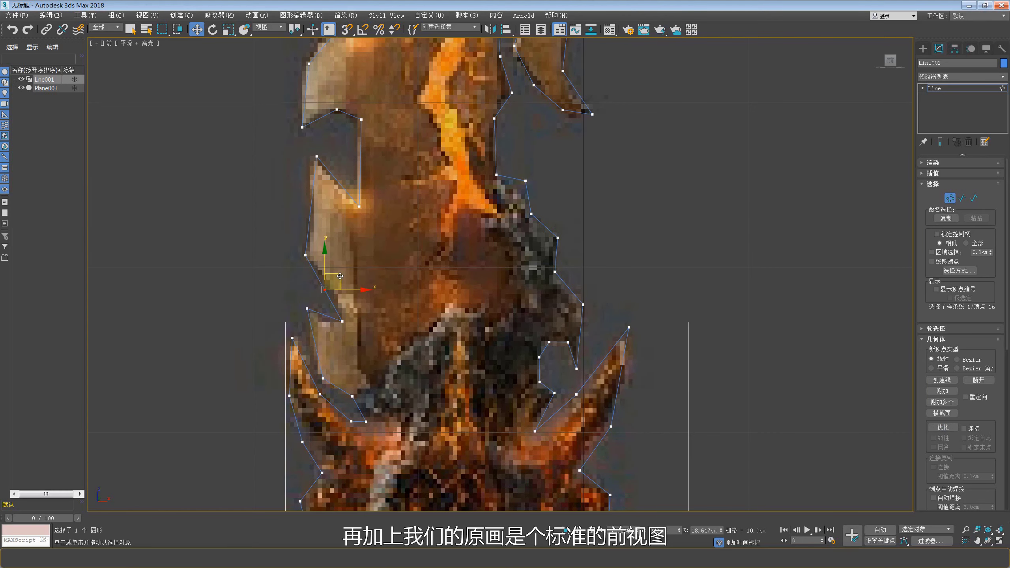
click(342, 321)
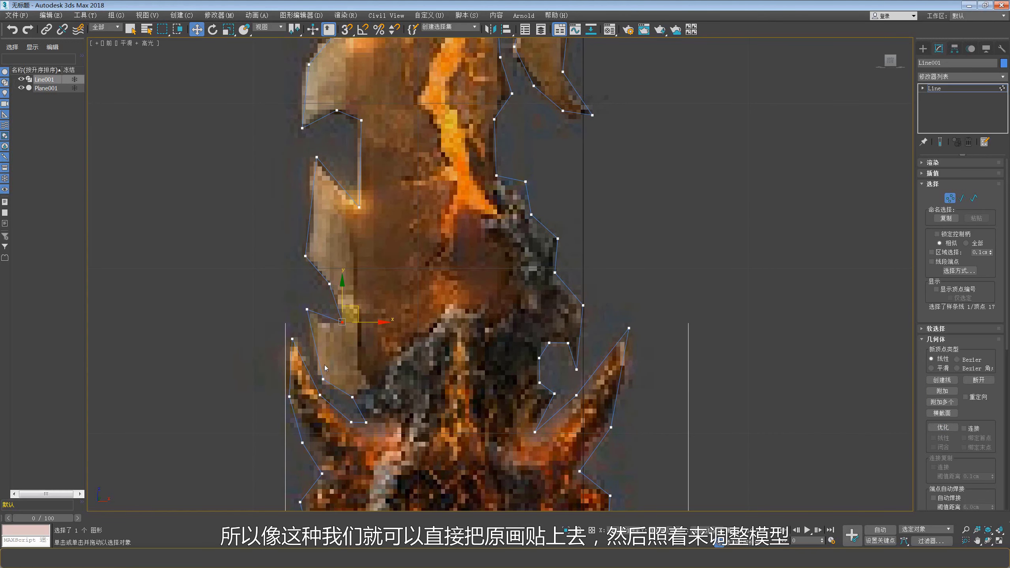
click(323, 379)
Step: Fit vertices 7–14 to the reference edge up the upper blade
middle_drag(301, 230, 296, 258)
click(313, 186)
middle_drag(326, 195, 325, 203)
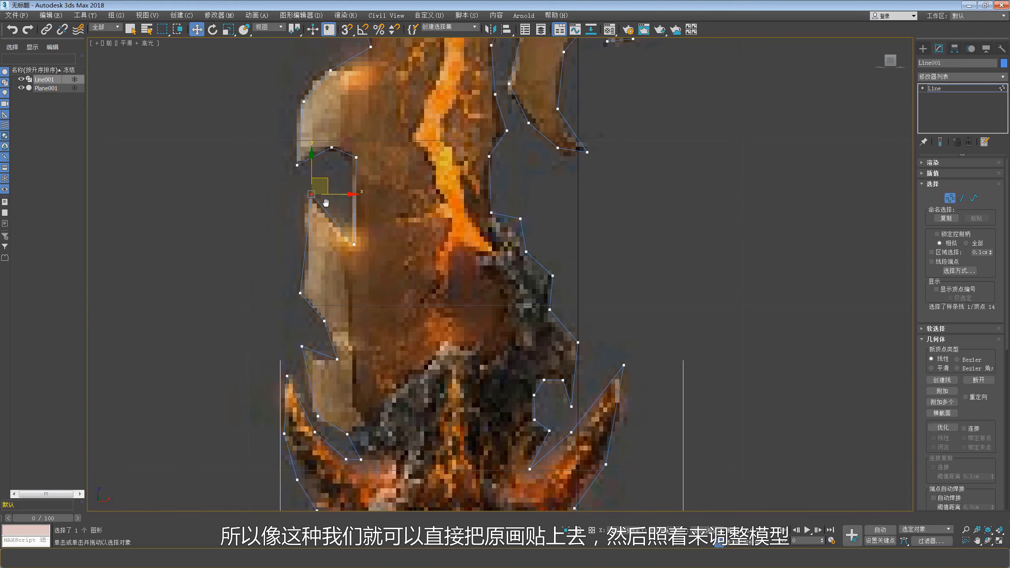
click(355, 260)
middle_drag(353, 243, 361, 259)
click(348, 206)
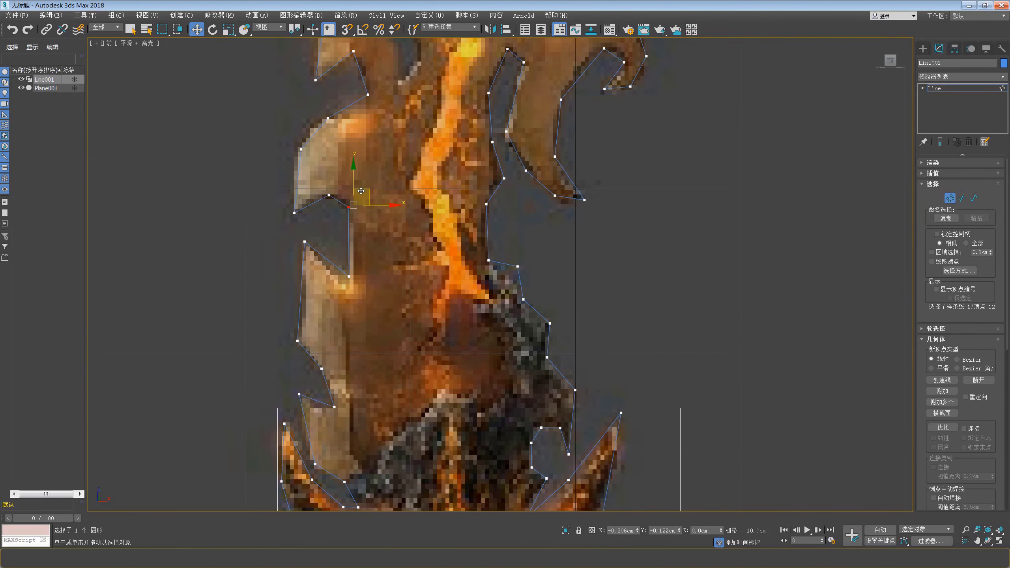
click(329, 196)
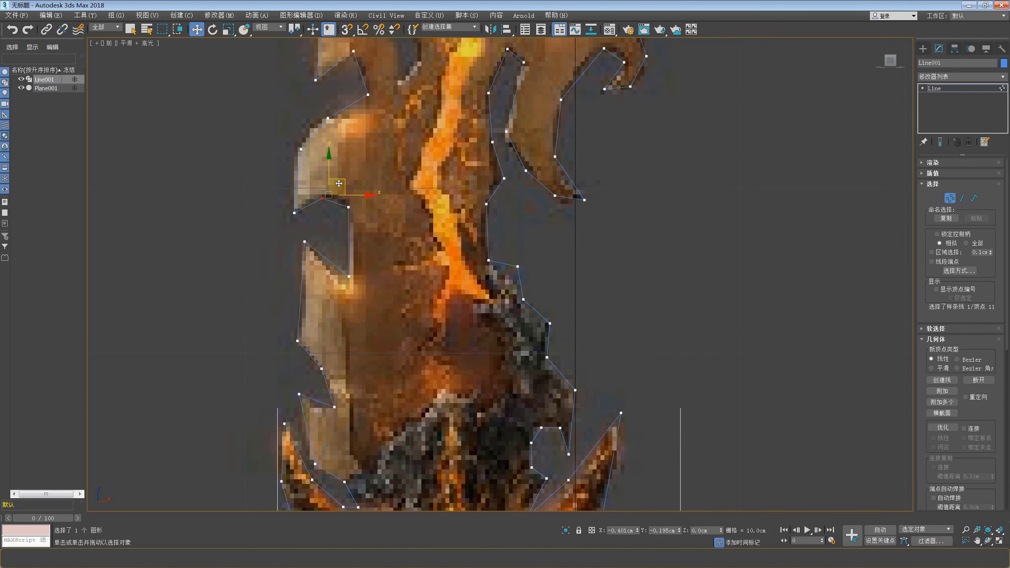
middle_drag(283, 191, 282, 239)
click(299, 197)
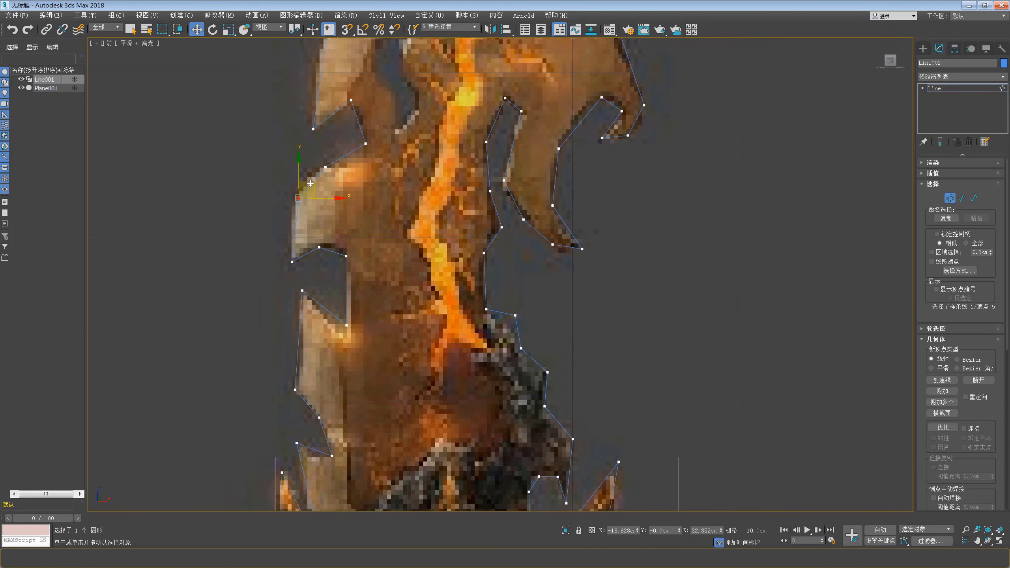
middle_drag(314, 171, 309, 241)
click(320, 193)
click(350, 217)
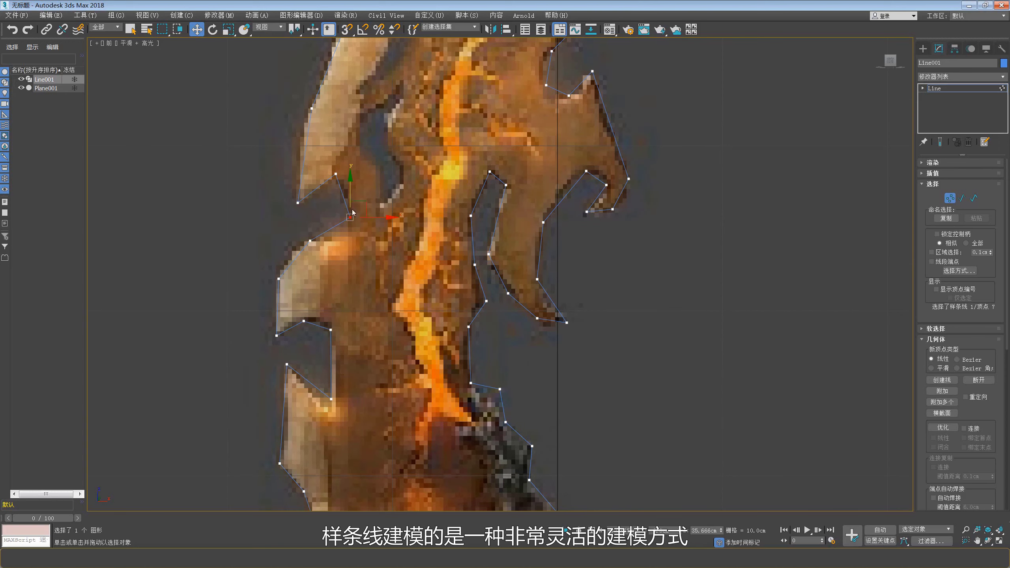
Step: Insert a vertex near the top flames and align vertices 4, 6 and 8
middle_drag(362, 208, 360, 235)
right_click(330, 215)
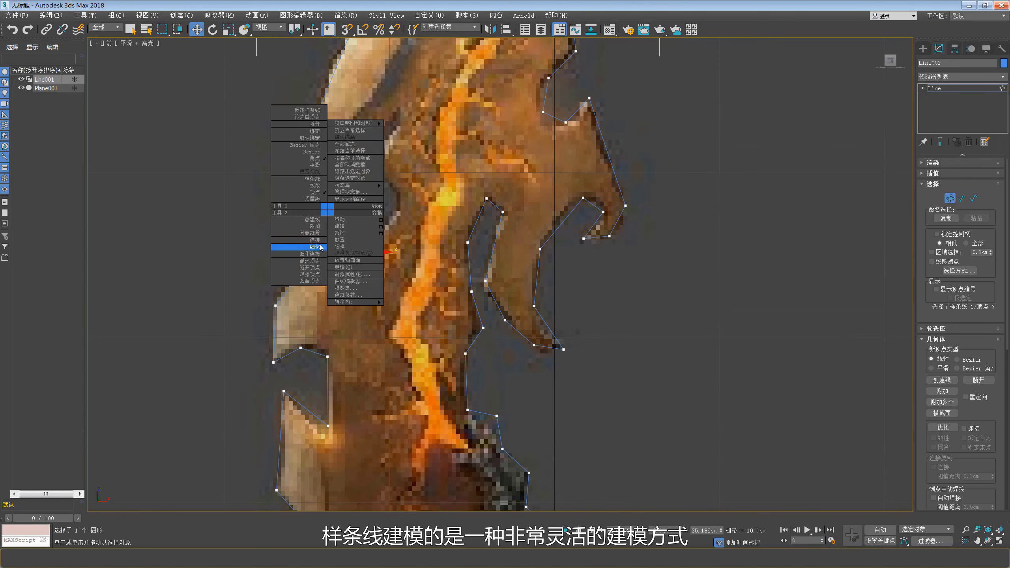
click(314, 246)
click(339, 227)
right_click(354, 215)
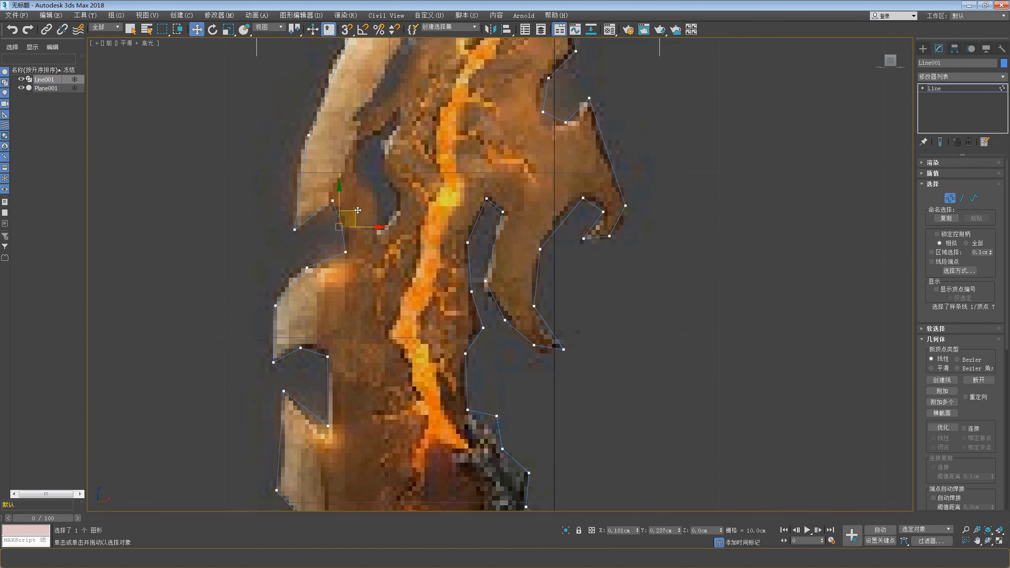
click(346, 252)
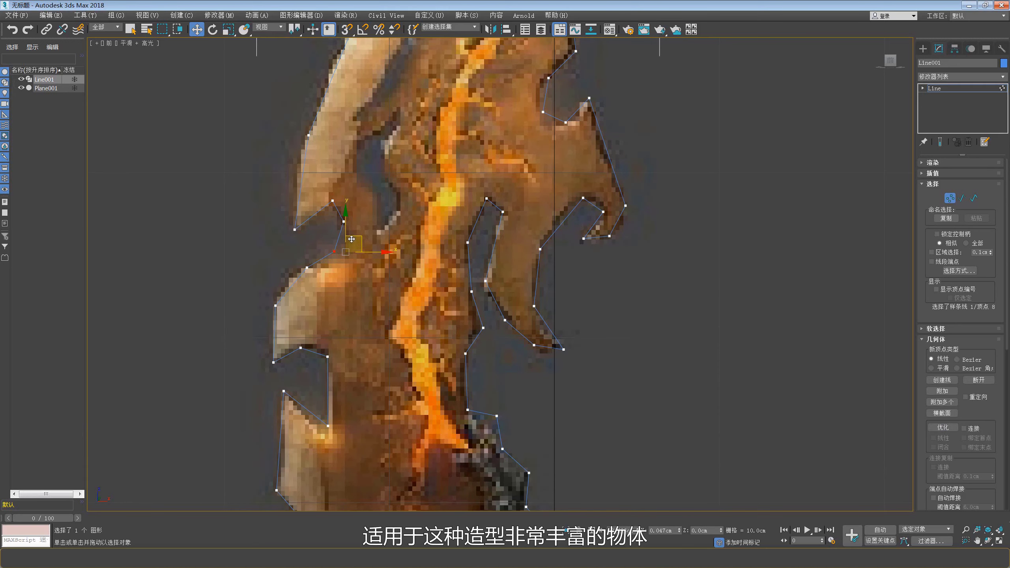
middle_drag(354, 235, 355, 252)
click(334, 216)
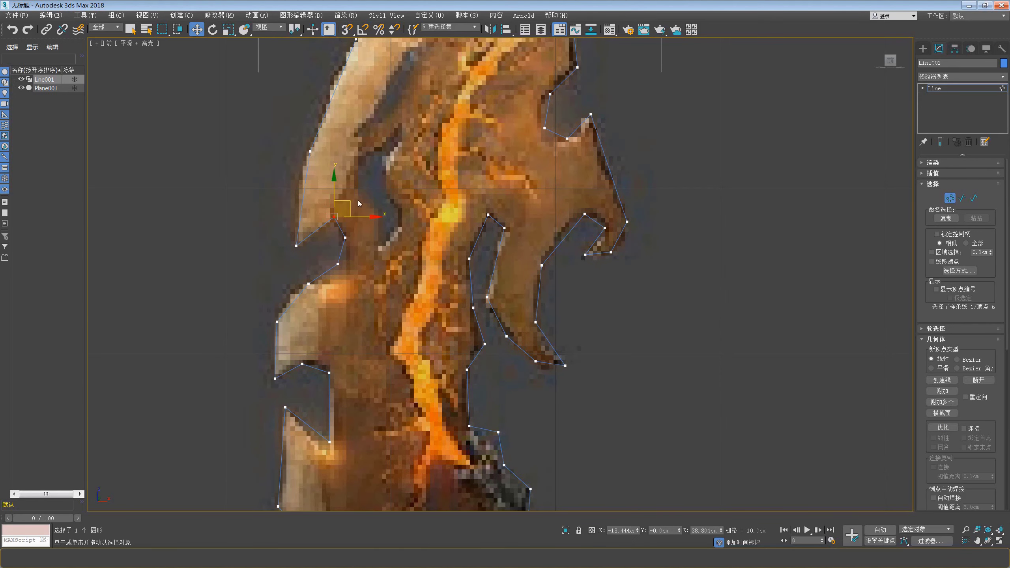
click(309, 151)
Step: Zoom and pan out to review the finished blade and guard outline
scroll(313, 230, down, 2)
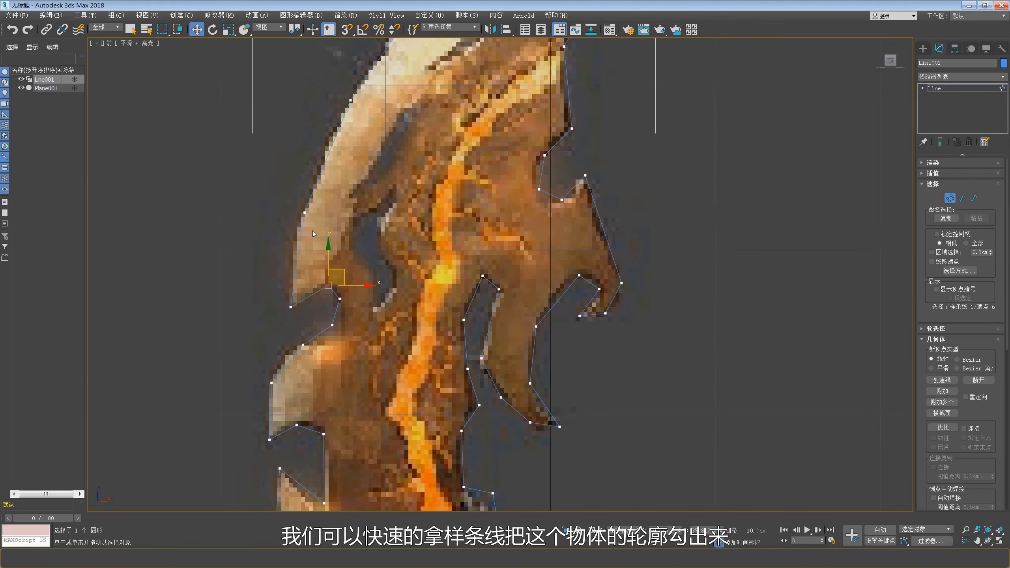
scroll(312, 231, down, 2)
scroll(366, 298, down, 3)
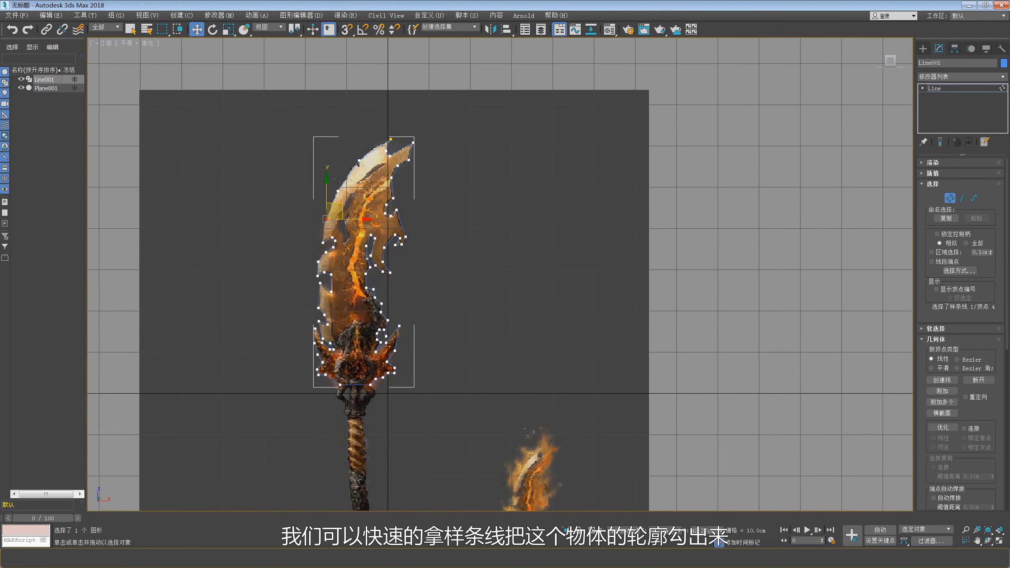
scroll(365, 261, up, 3)
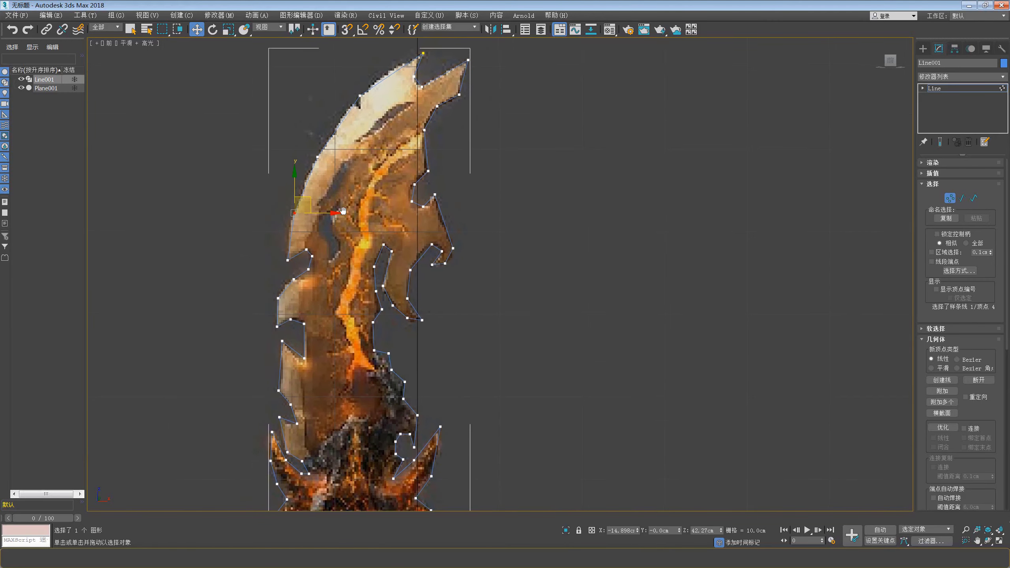
scroll(353, 255, up, 2)
scroll(369, 253, up, 2)
scroll(369, 253, down, 4)
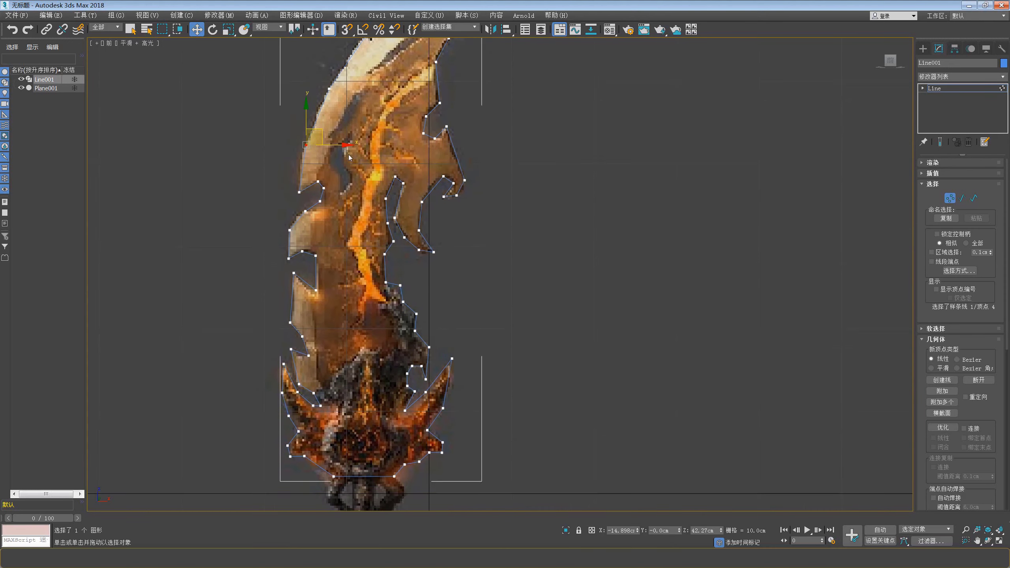
scroll(355, 233, up, 4)
mouse_move(355, 233)
middle_down()
mouse_move(377, 201)
mouse_move(383, 258)
middle_up()
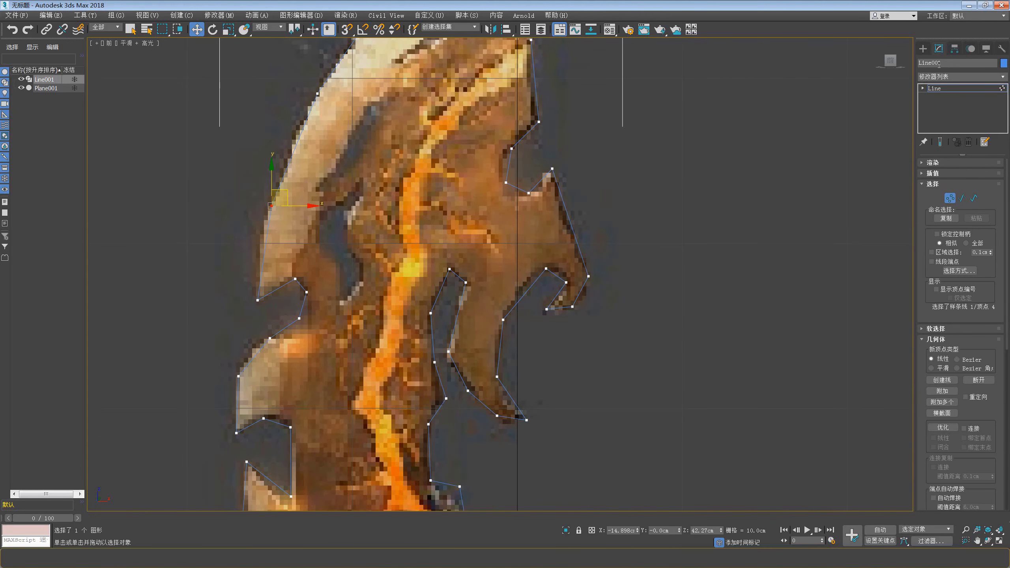
click(923, 48)
Step: Trace a closed line spline with corner points around the hollow gap inside the blade
click(946, 123)
scroll(385, 224, down, 2)
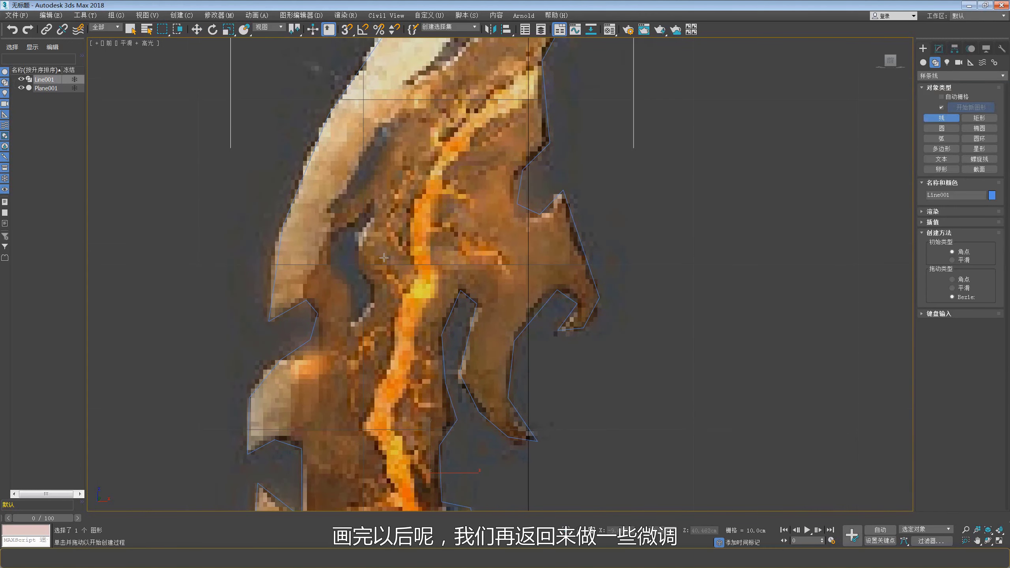
scroll(385, 224, down, 3)
scroll(384, 217, up, 3)
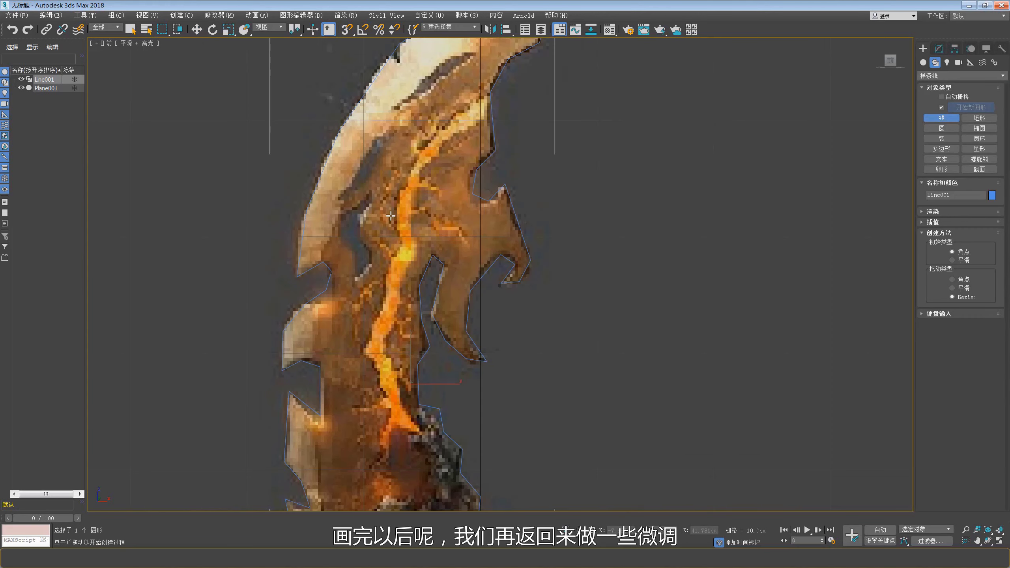
scroll(380, 195, up, 3)
click(381, 195)
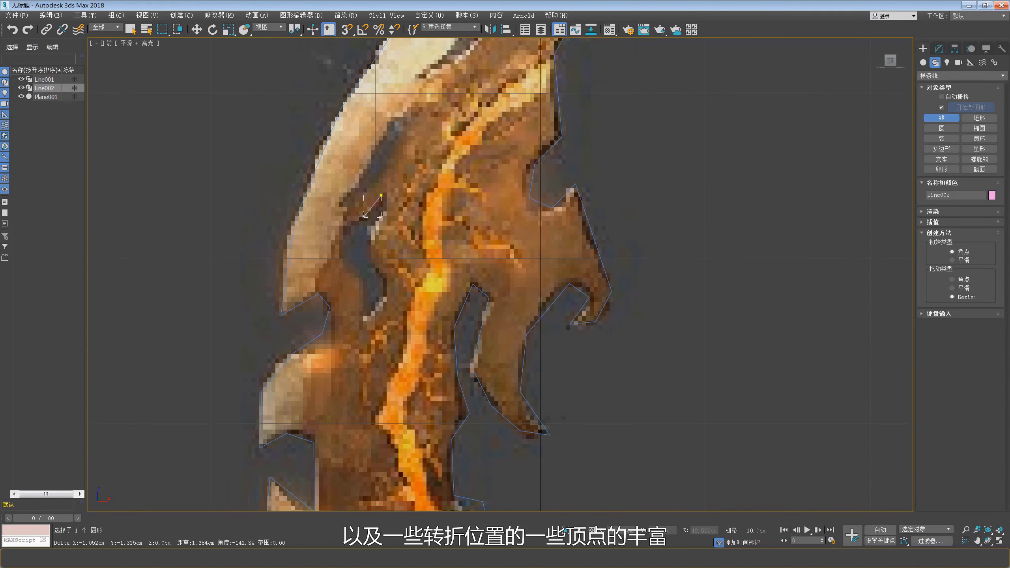
click(344, 229)
click(340, 260)
click(364, 279)
click(363, 319)
click(387, 298)
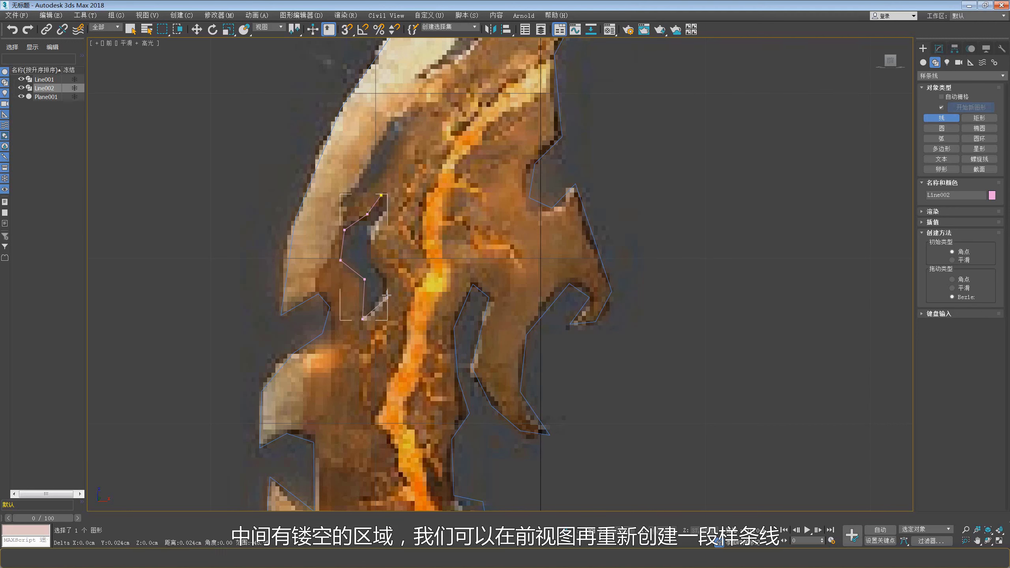
click(388, 277)
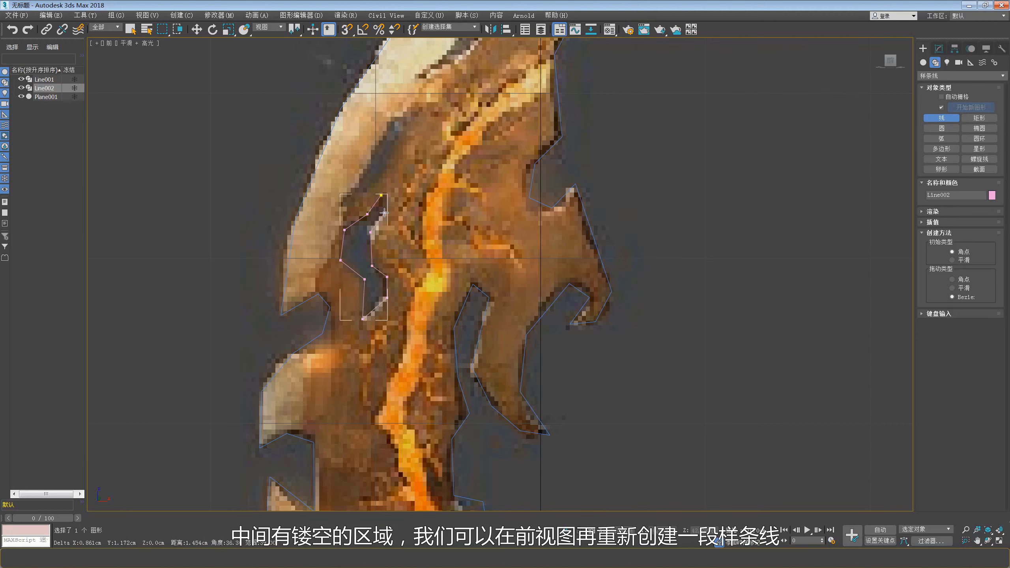
click(381, 195)
click(494, 312)
key(w)
Step: Attach the gap spline into Line001 so both form one shape
scroll(412, 281, down, 8)
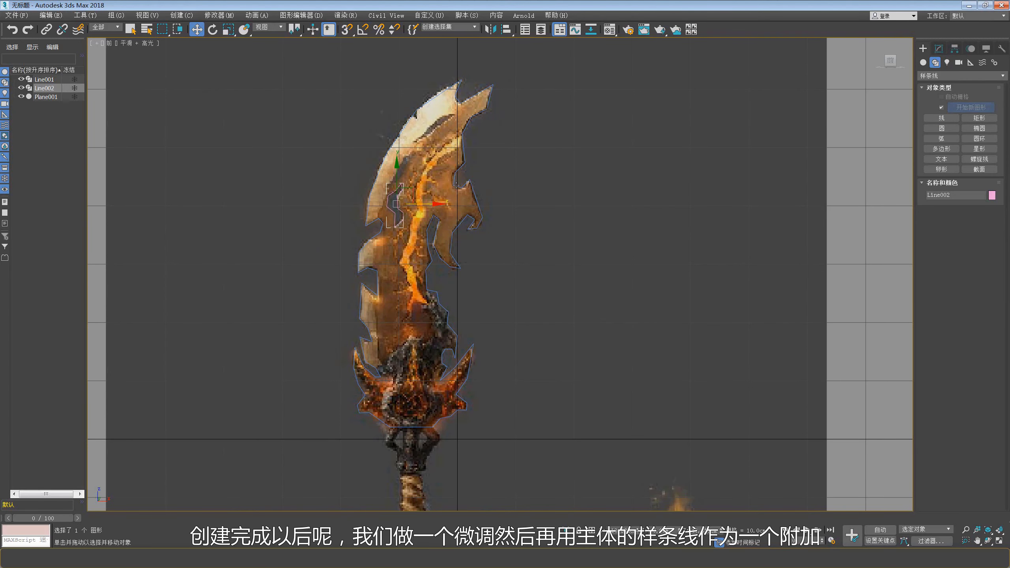
click(455, 185)
scroll(413, 175, up, 4)
scroll(398, 206, up, 4)
right_click(385, 230)
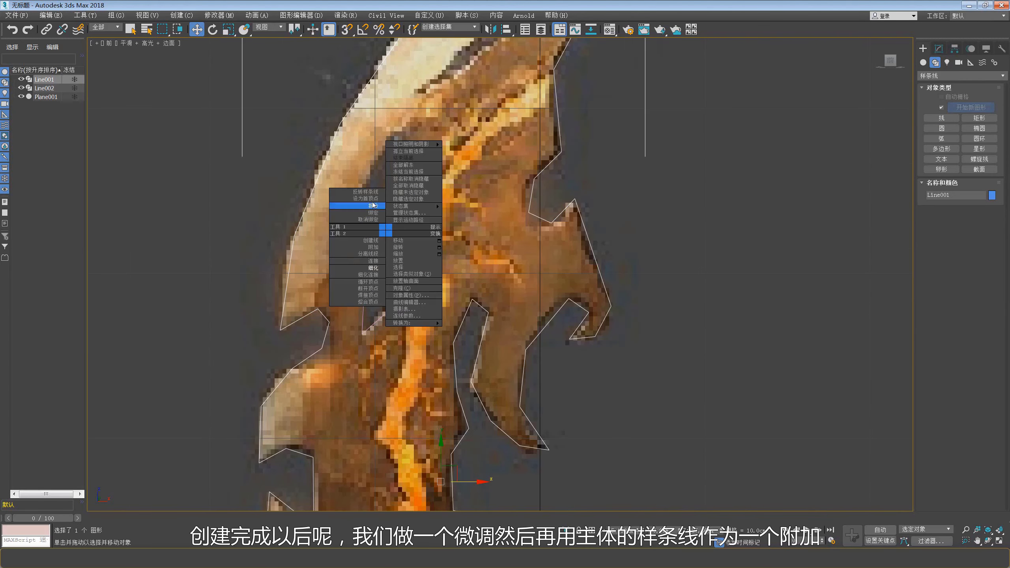
click(374, 246)
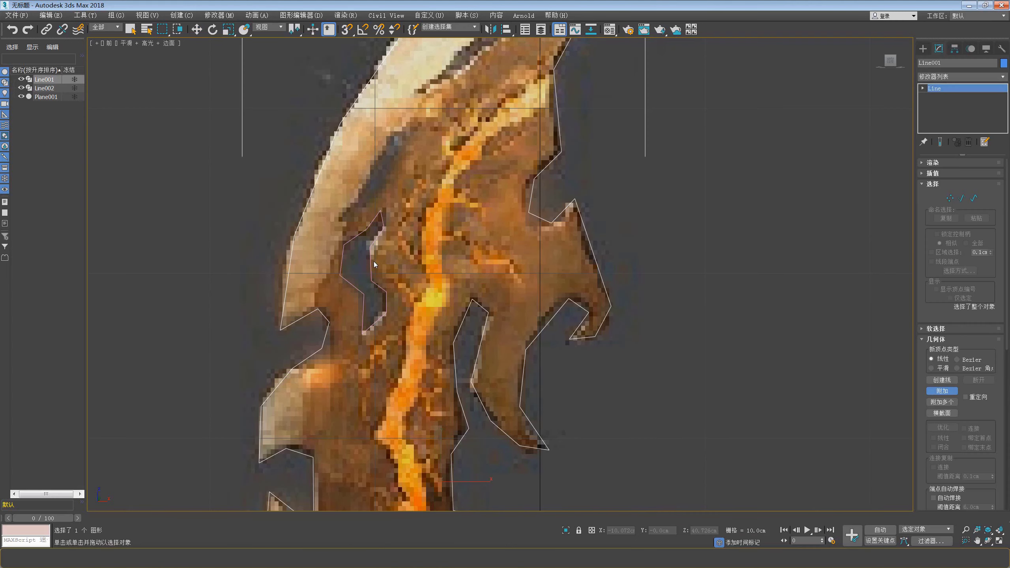
scroll(369, 261, down, 3)
scroll(360, 239, up, 6)
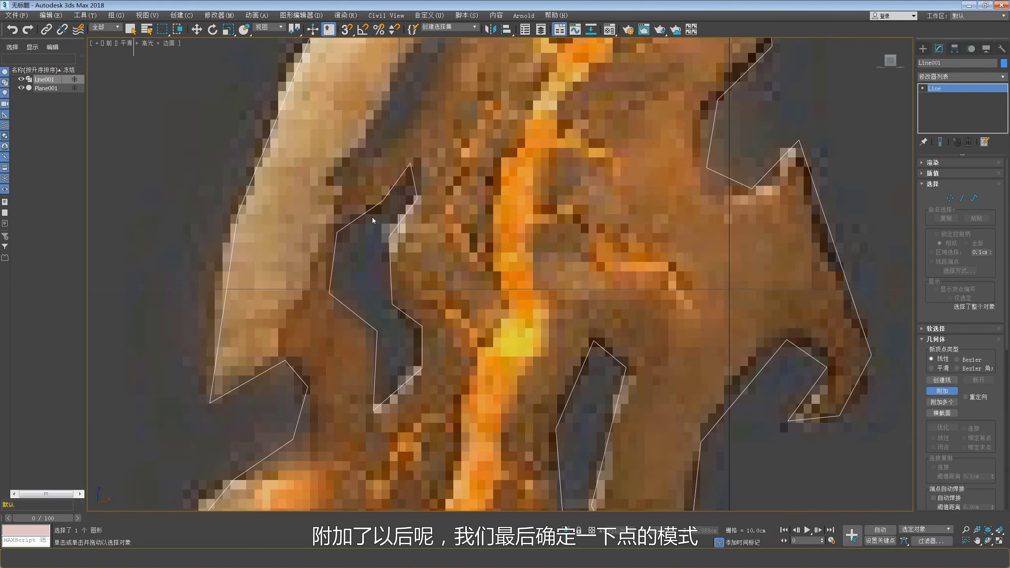
click(345, 229)
right_click(345, 229)
scroll(358, 238, down, 4)
scroll(358, 239, down, 3)
Step: Set all 94 outline vertices to Corner type
click(950, 197)
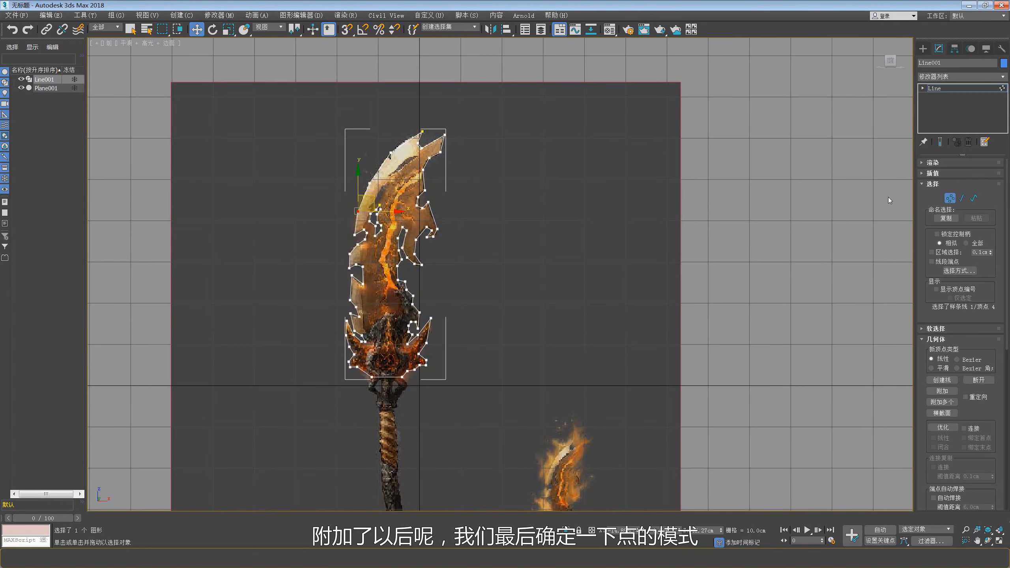
drag(570, 95, 271, 389)
right_click(431, 279)
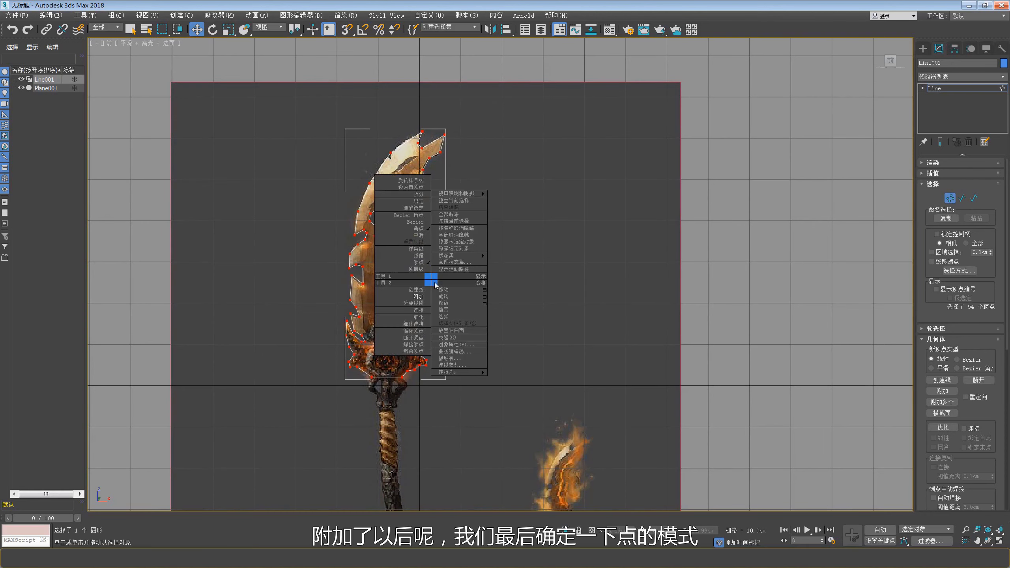
click(418, 229)
Step: Convert Line001 into an editable poly, giving a filled flat blade mesh
scroll(398, 239, up, 2)
scroll(395, 243, up, 1)
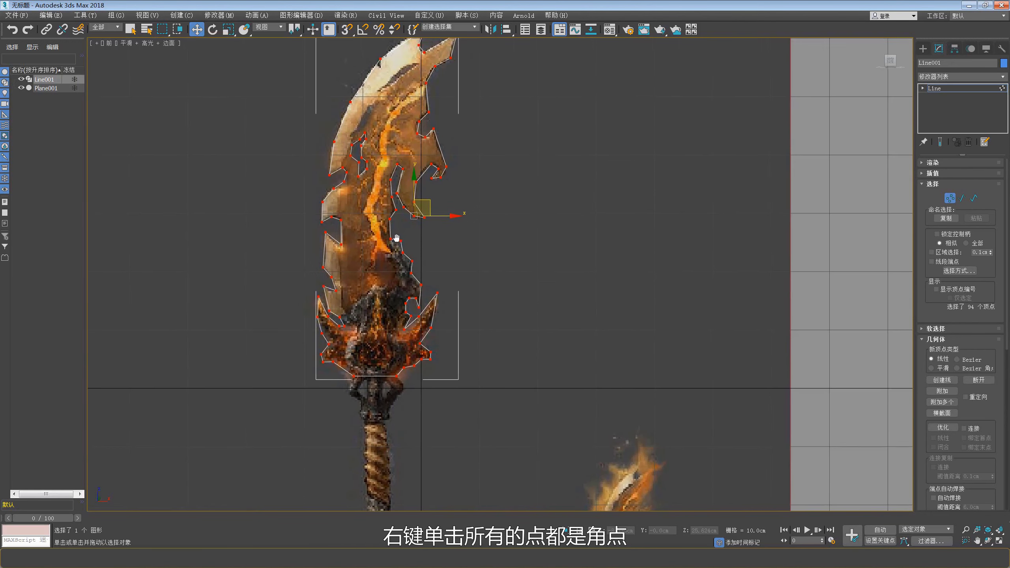
scroll(395, 239, up, 2)
scroll(395, 239, up, 1)
right_click(426, 223)
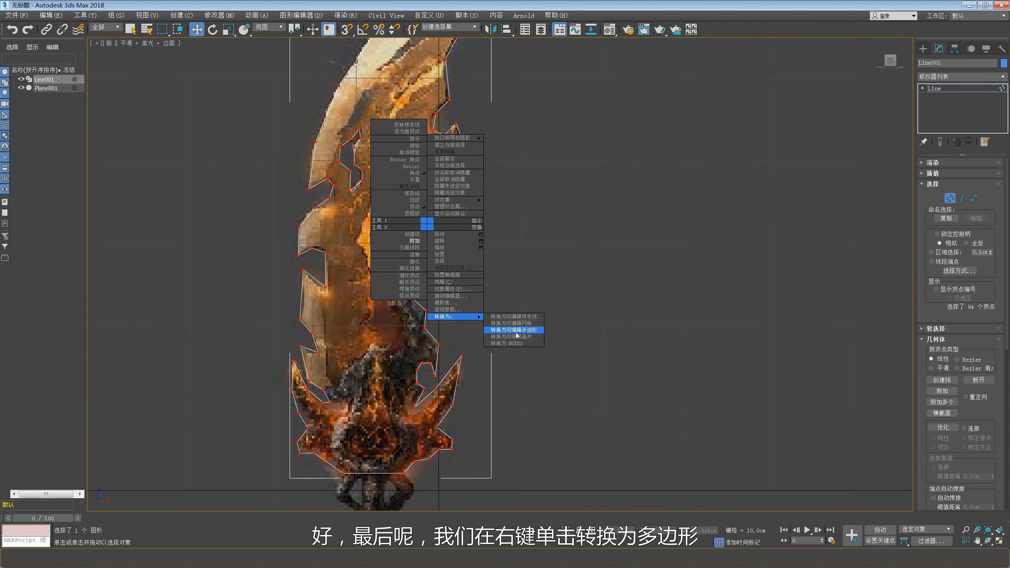
click(516, 334)
scroll(491, 286, down, 3)
scroll(439, 274, up, 3)
scroll(439, 274, up, 2)
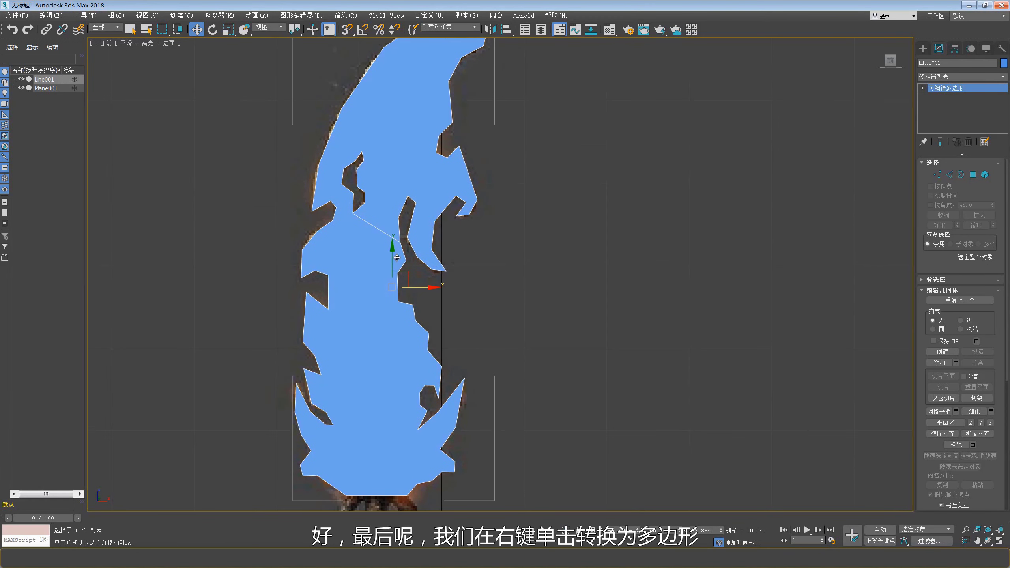
Step: Select the two tip-notch vertices and make the blade see-through with Alt+X
key(1)
scroll(406, 225, up, 2)
scroll(431, 187, up, 2)
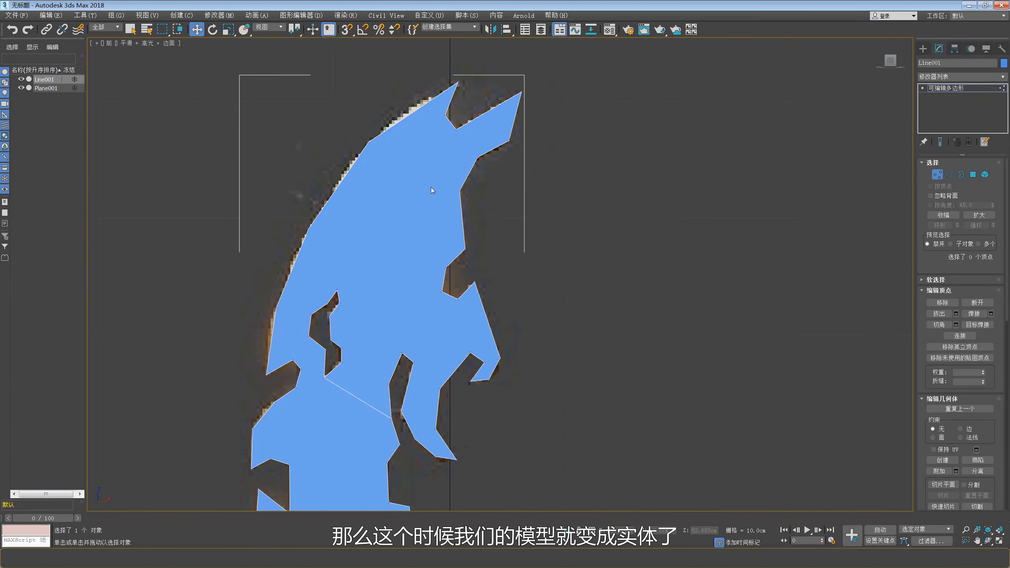
scroll(433, 180, up, 2)
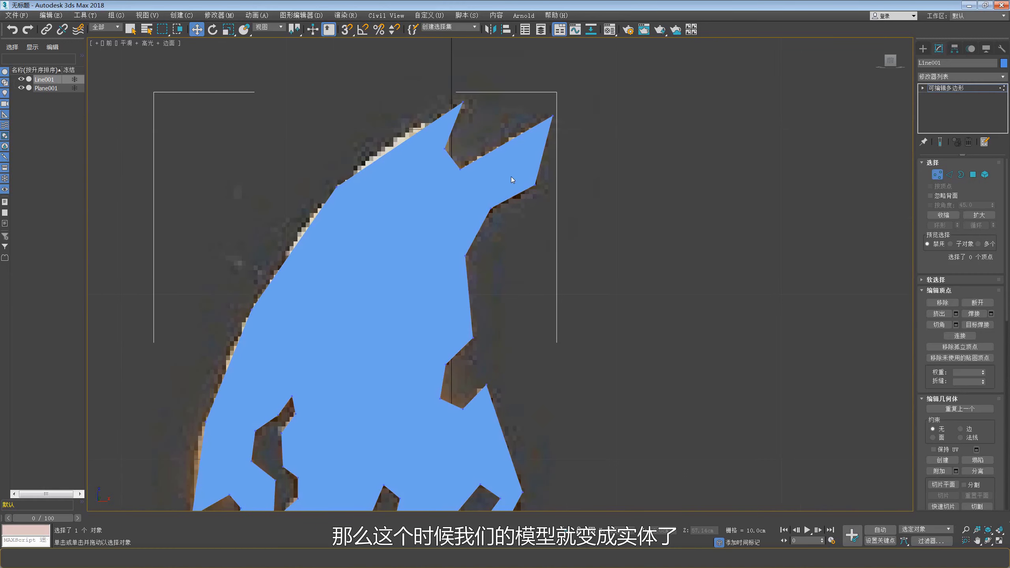
scroll(439, 175, down, 4)
scroll(439, 176, up, 2)
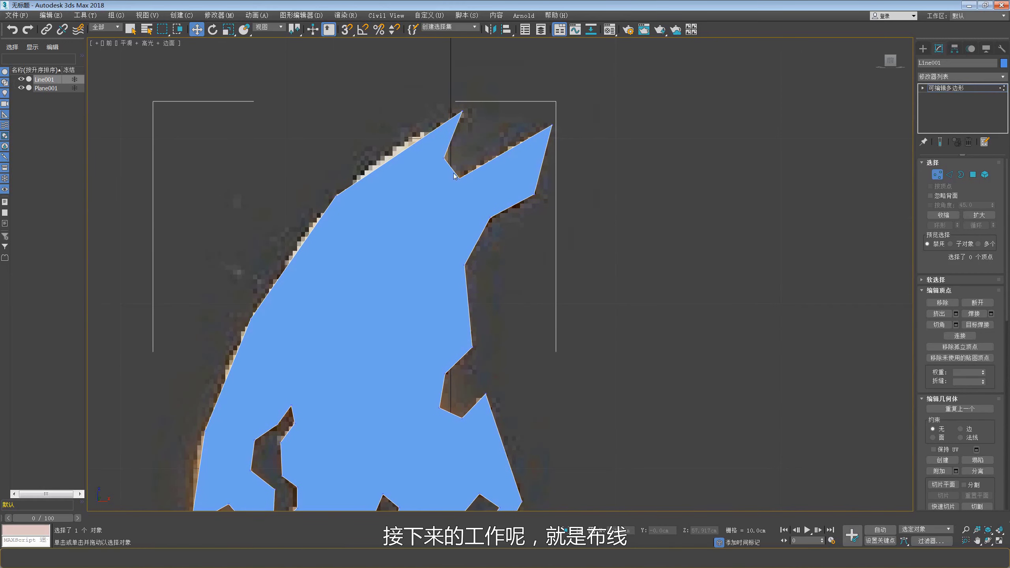
drag(496, 226, 497, 229)
scroll(497, 229, up, 3)
scroll(472, 224, down, 5)
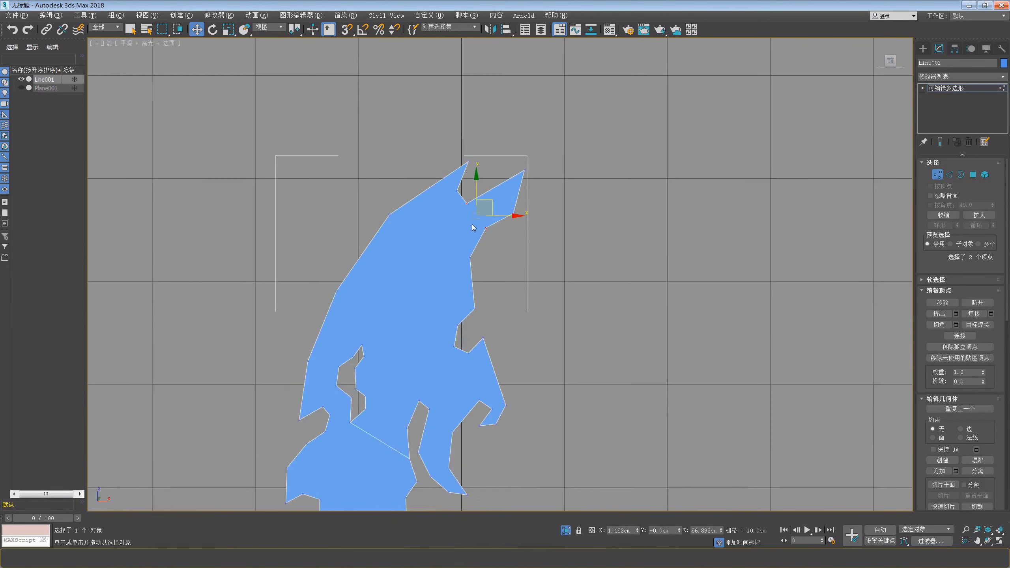
key(alt+x)
right_click(463, 192)
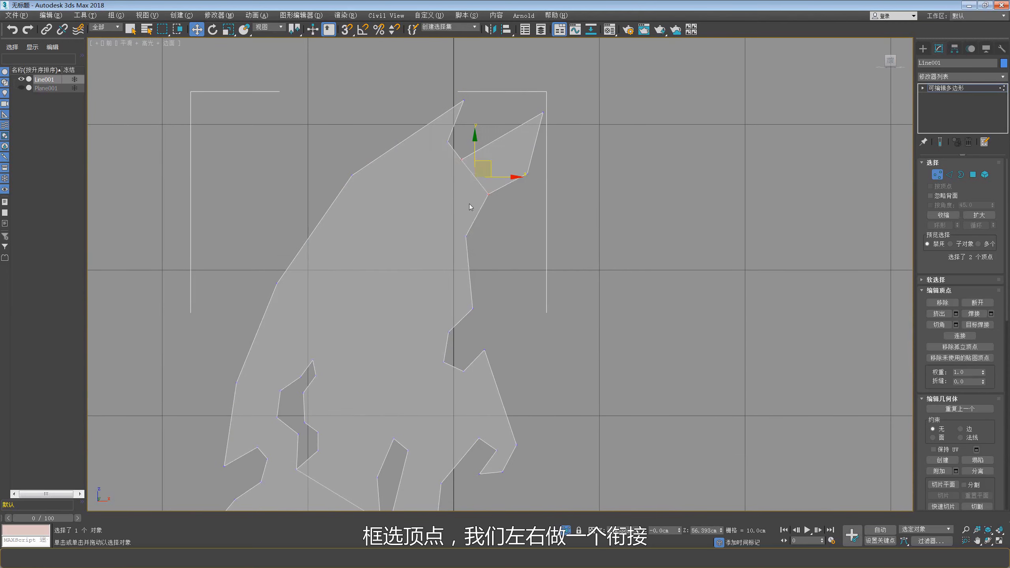
Step: Connect the first vertex pair across the top of the blade with a new edge
scroll(469, 204, up, 2)
scroll(398, 149, down, 2)
drag(353, 150, 390, 168)
ctrl+click(456, 200)
right_click(457, 217)
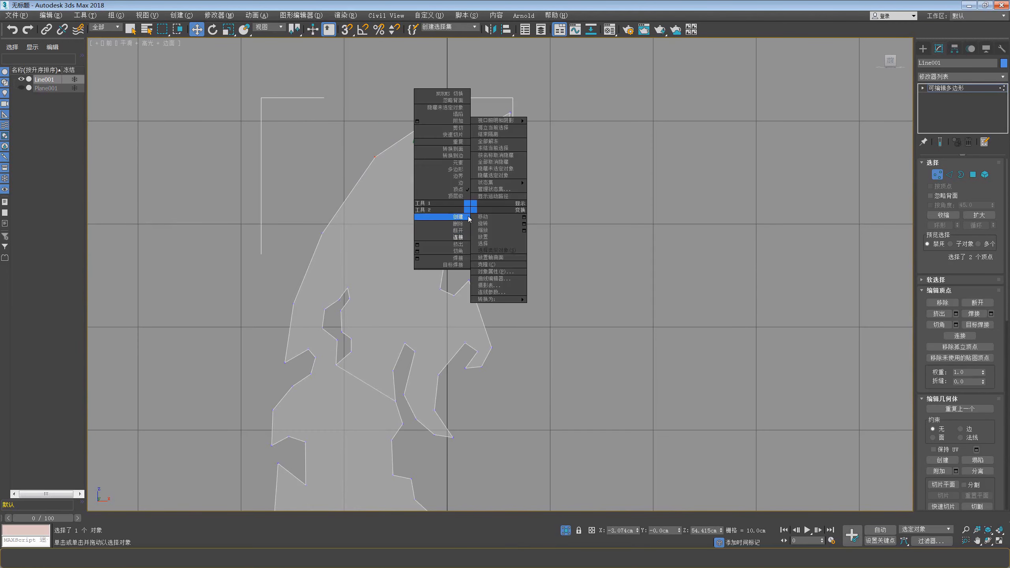
click(456, 222)
Step: Unhide the reference image plane behind the blade outline
scroll(430, 145, up, 2)
right_click(457, 208)
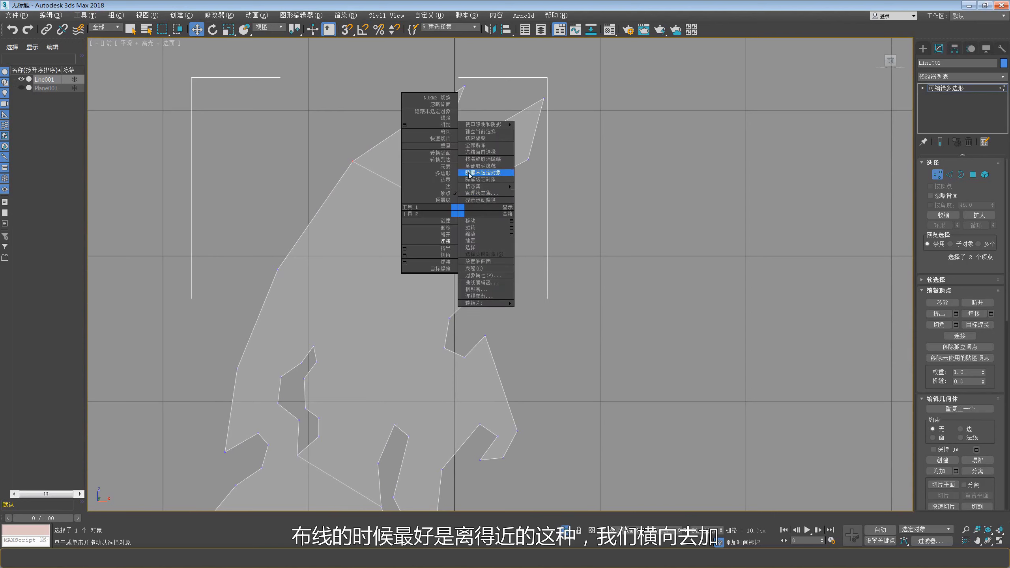
click(470, 168)
scroll(407, 228, up, 2)
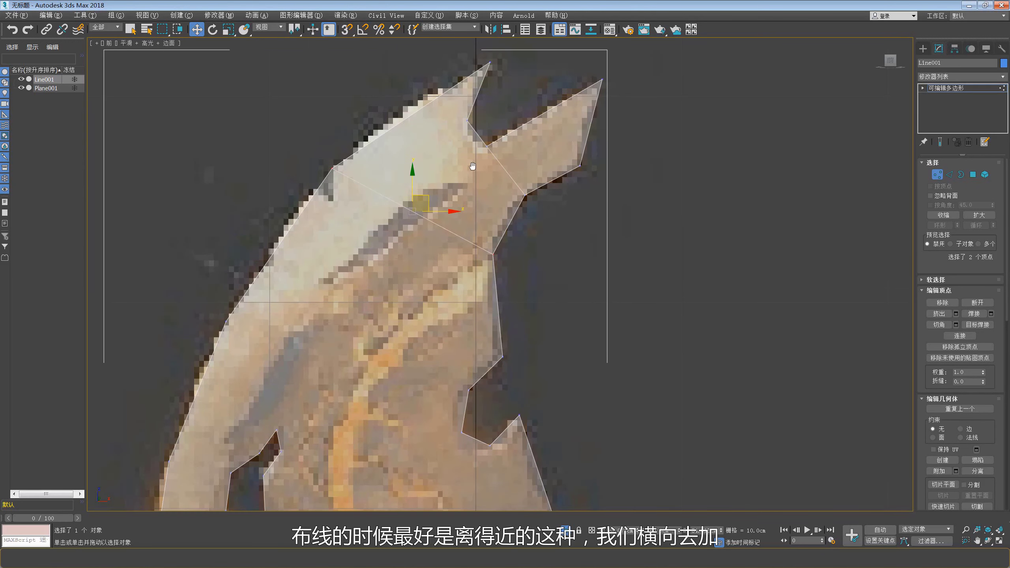
scroll(411, 228, down, 2)
Step: Connect a left-edge vertex to its opposite vertex across the blade
middle_drag(411, 228, 418, 210)
click(301, 199)
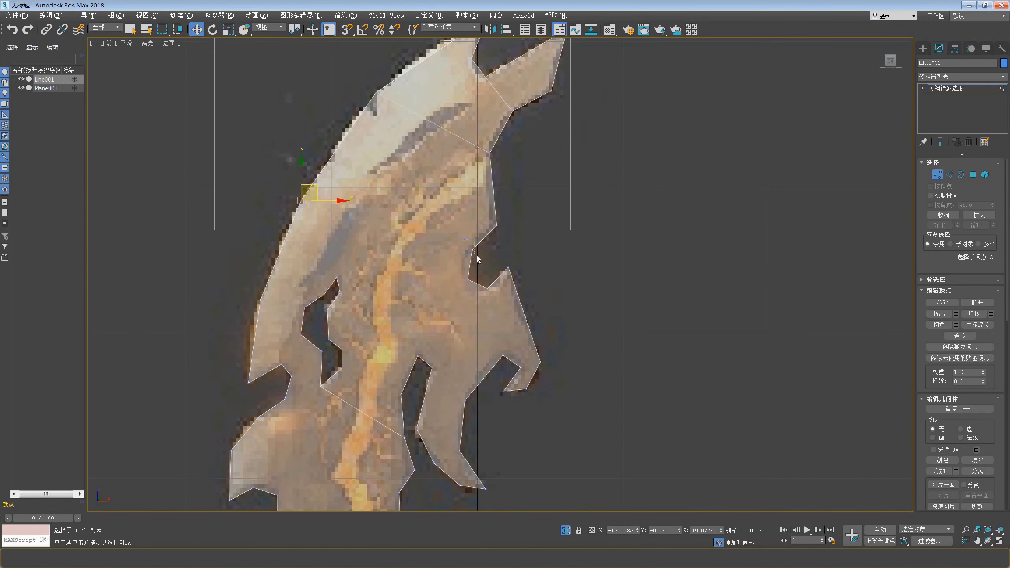
right_click(477, 258)
click(454, 284)
Step: Add another edge joining a vertex pair further down the blade
middle_drag(367, 289, 385, 254)
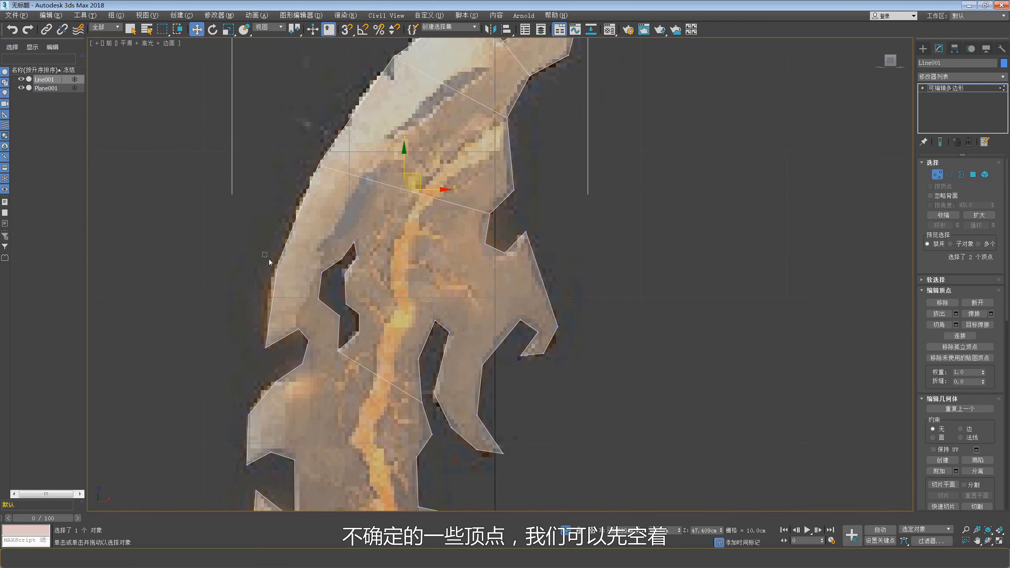
drag(262, 252, 323, 278)
right_click(341, 266)
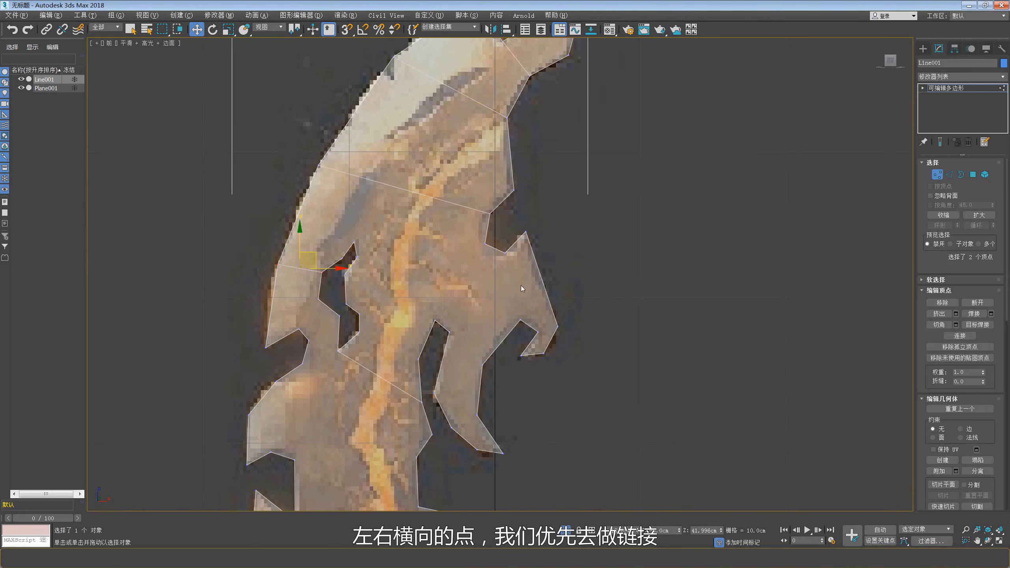
middle_drag(384, 304, 388, 287)
drag(387, 286, 364, 297)
right_click(449, 302)
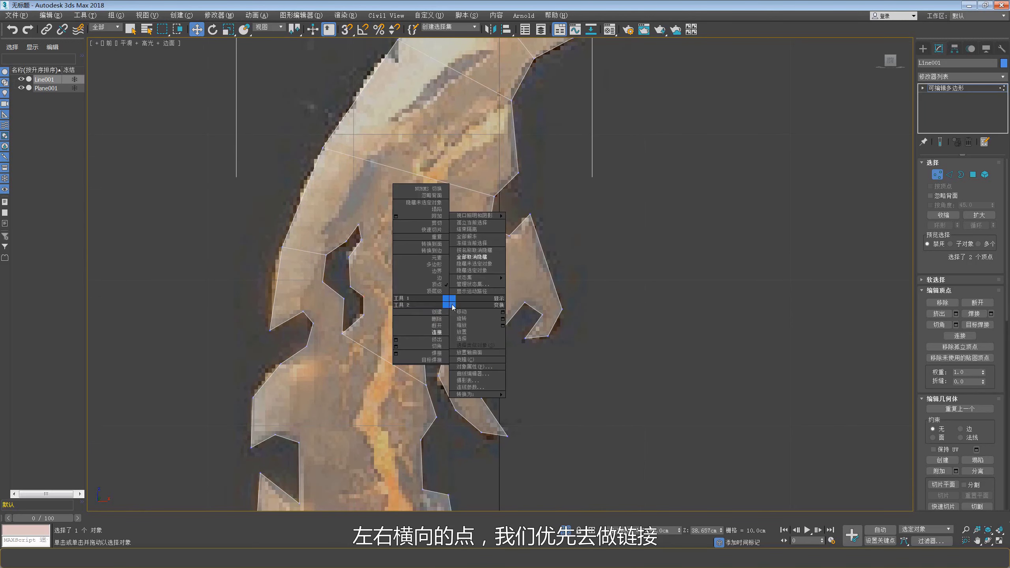
click(444, 333)
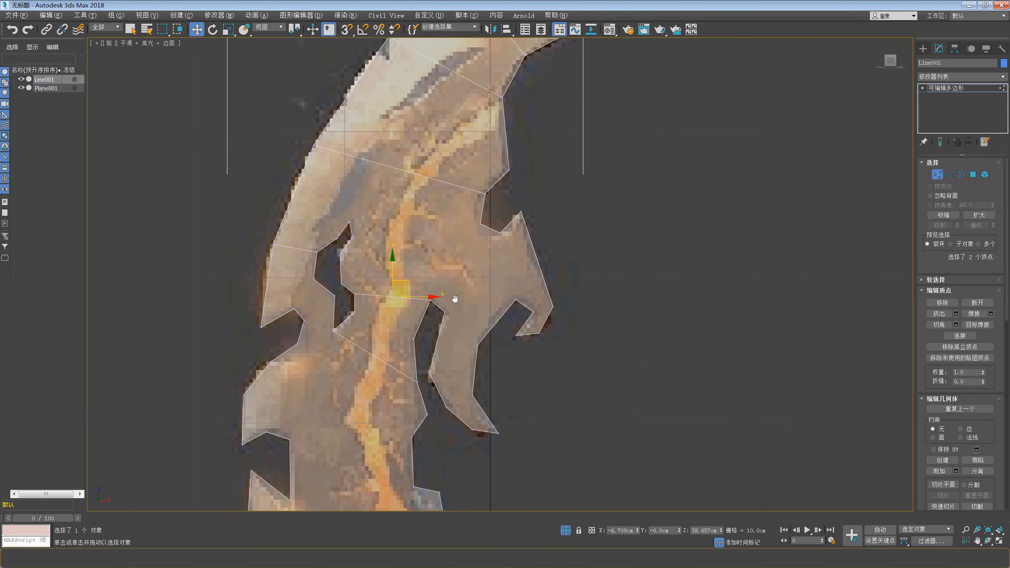
Step: Connect the next left-edge vertex to the right edge of the blade
right_click(496, 339)
click(464, 366)
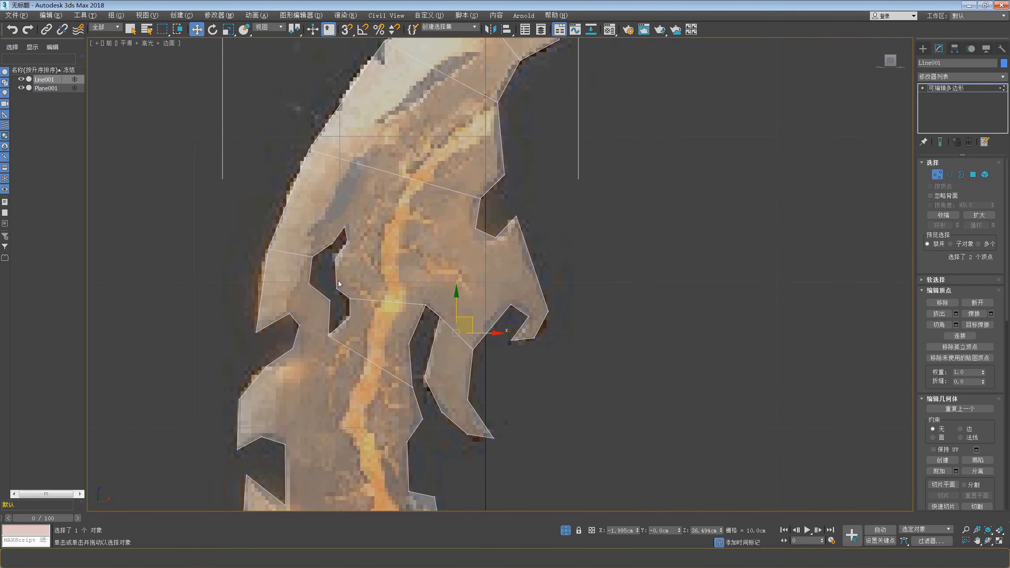
middle_drag(338, 283, 344, 272)
drag(362, 227, 352, 241)
ctrl+click(481, 217)
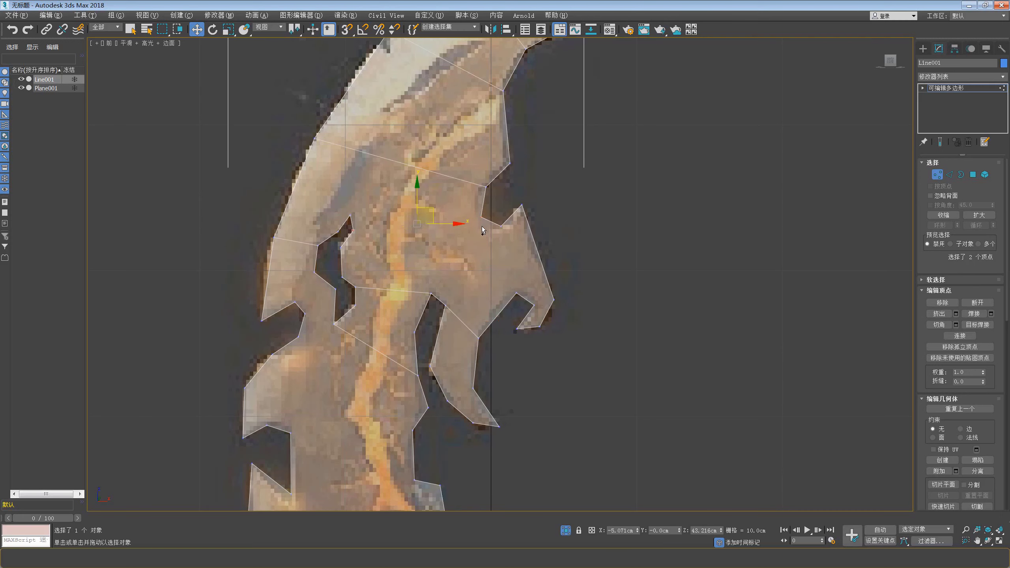
right_click(481, 219)
click(451, 249)
Step: Cut a diagonal edge across the blade's next section
middle_drag(406, 298, 344, 241)
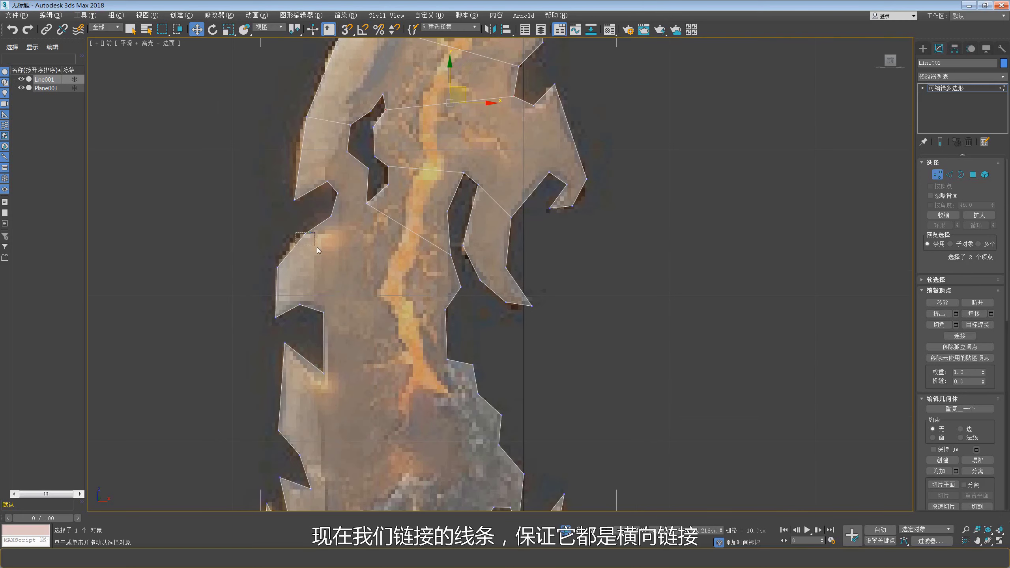
ctrl+click(277, 316)
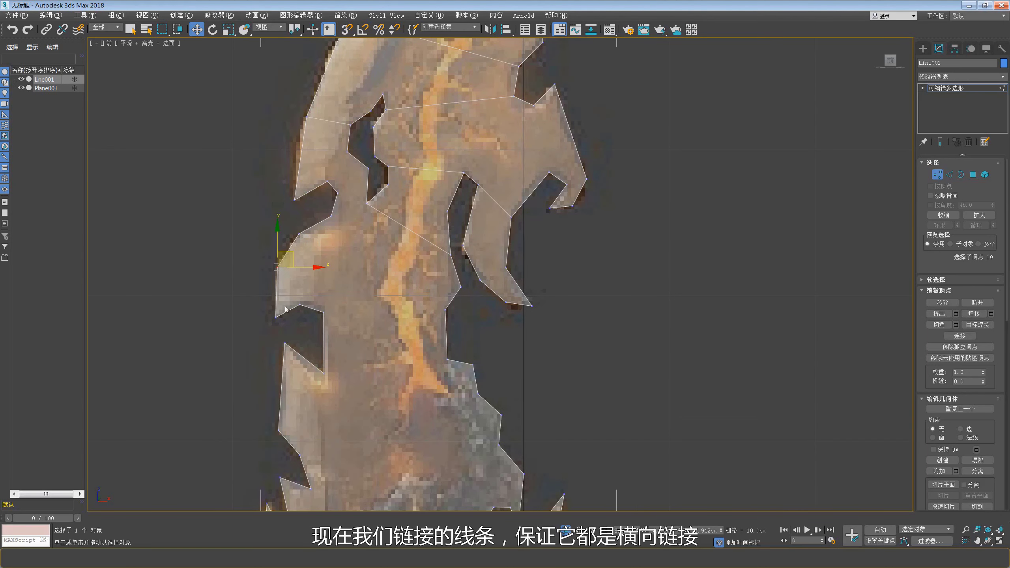
alt+drag(289, 227, 435, 275)
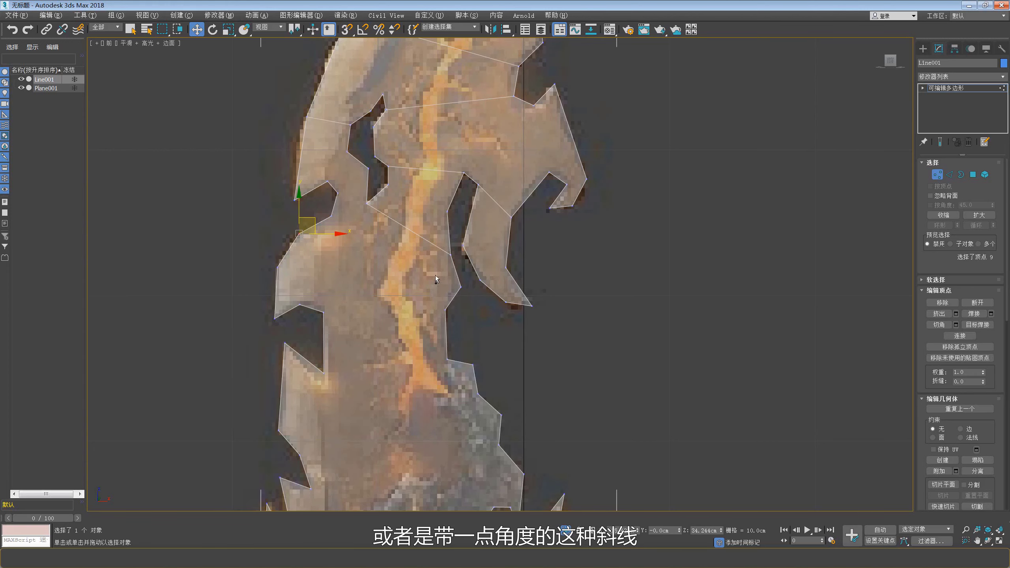
click(460, 282)
right_click(460, 284)
click(429, 317)
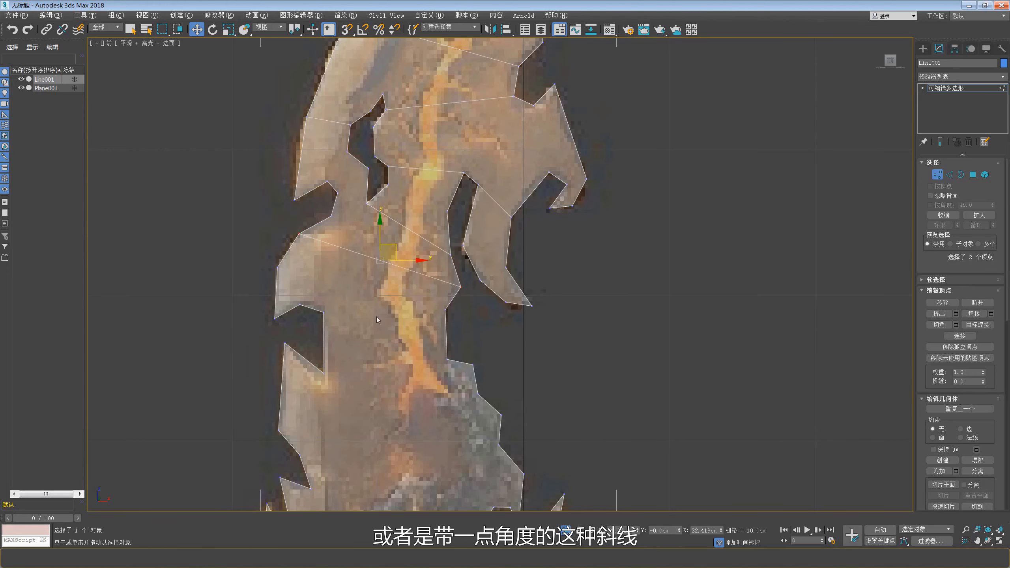
Step: Add a horizontal edge across the following blade section
middle_drag(376, 316, 378, 270)
drag(329, 253, 396, 264)
right_click(460, 277)
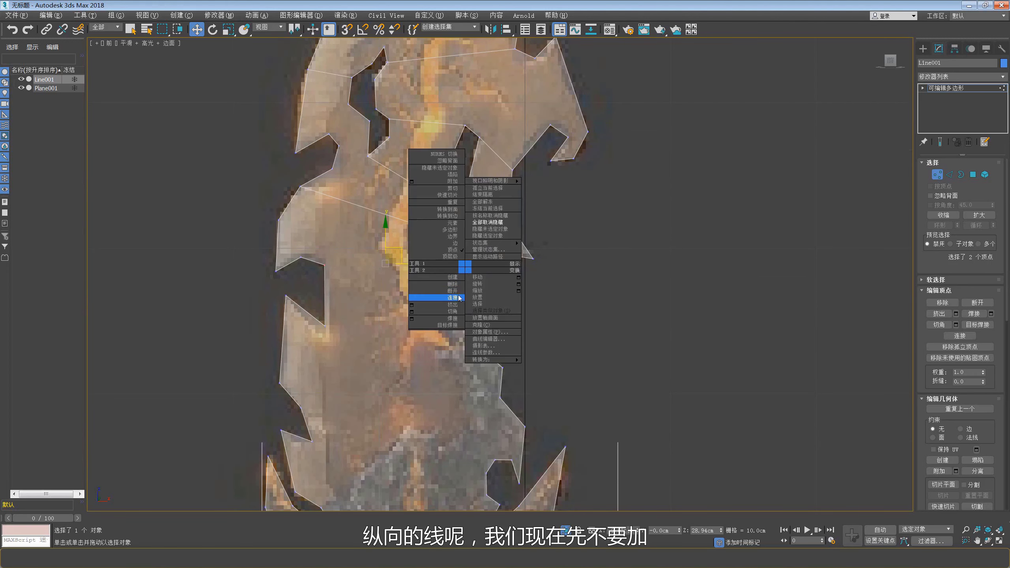
click(461, 266)
Step: Join one more vertex pair and select the next opposite pair
middle_drag(404, 254, 404, 245)
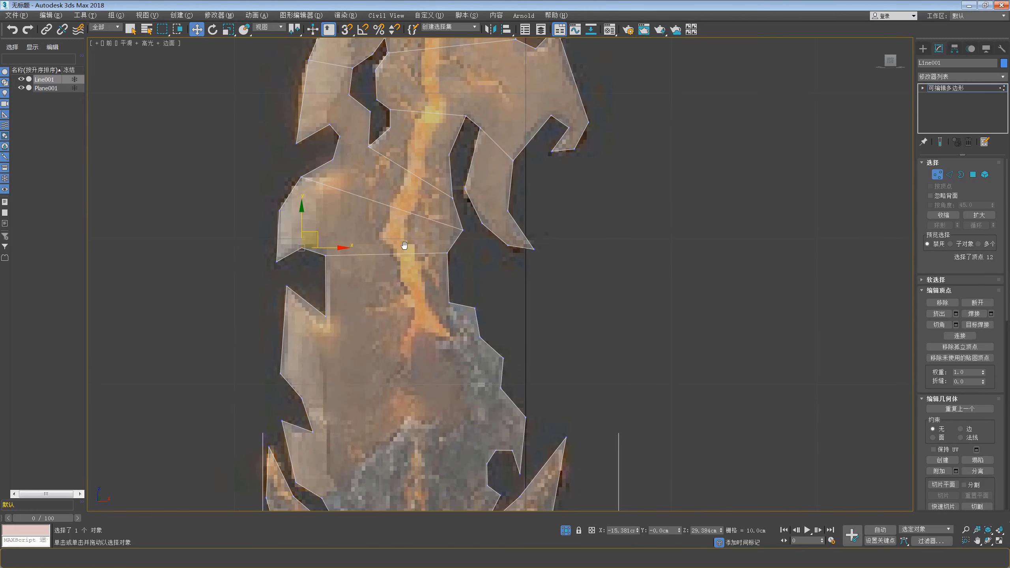
ctrl+click(462, 229)
right_click(463, 229)
click(457, 262)
middle_drag(324, 305, 320, 247)
ctrl+click(444, 243)
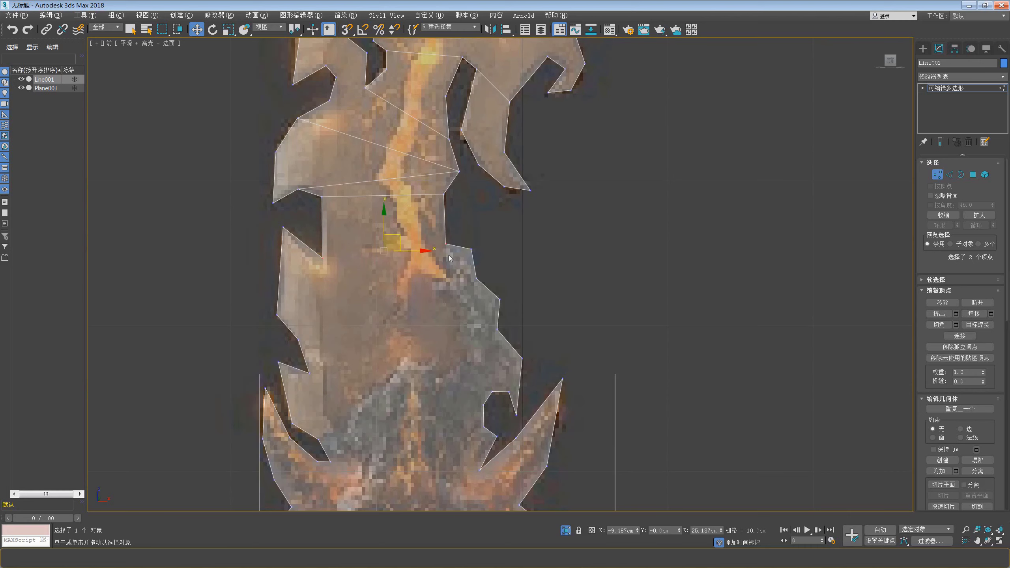
right_click(448, 255)
Step: Finish the pending connection and add a horizontal edge across the lower blade
click(457, 262)
middle_drag(361, 305, 348, 224)
drag(276, 266, 277, 265)
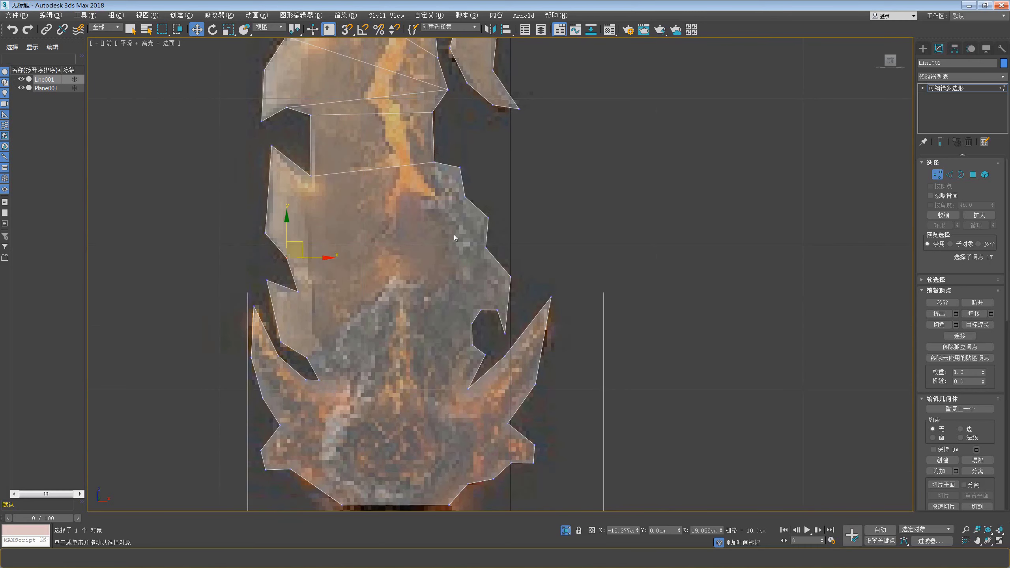
ctrl+click(486, 247)
right_click(490, 250)
click(476, 262)
Step: Connect another vertex pair across the lower blade
middle_drag(368, 293, 374, 269)
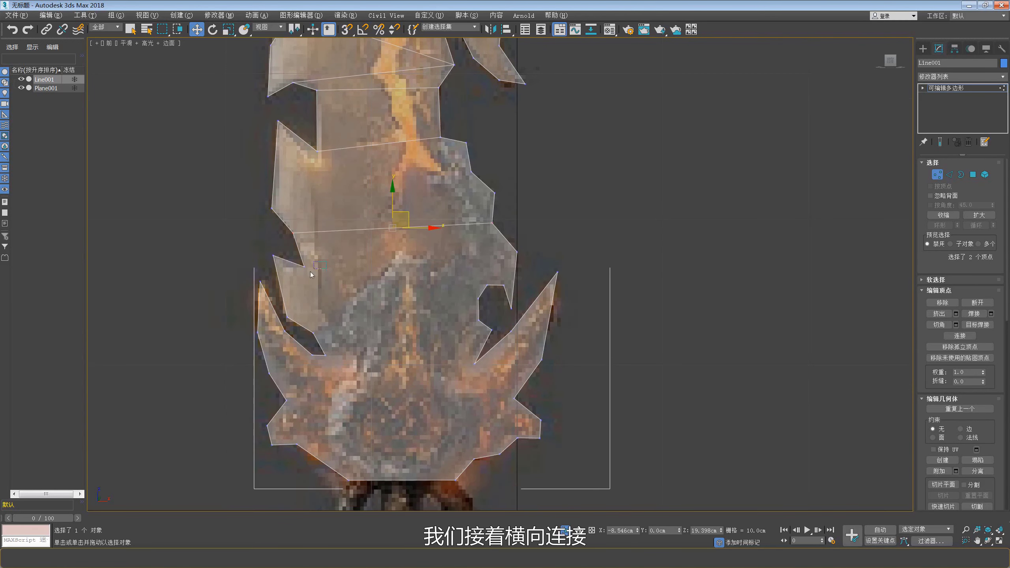
drag(314, 254, 300, 282)
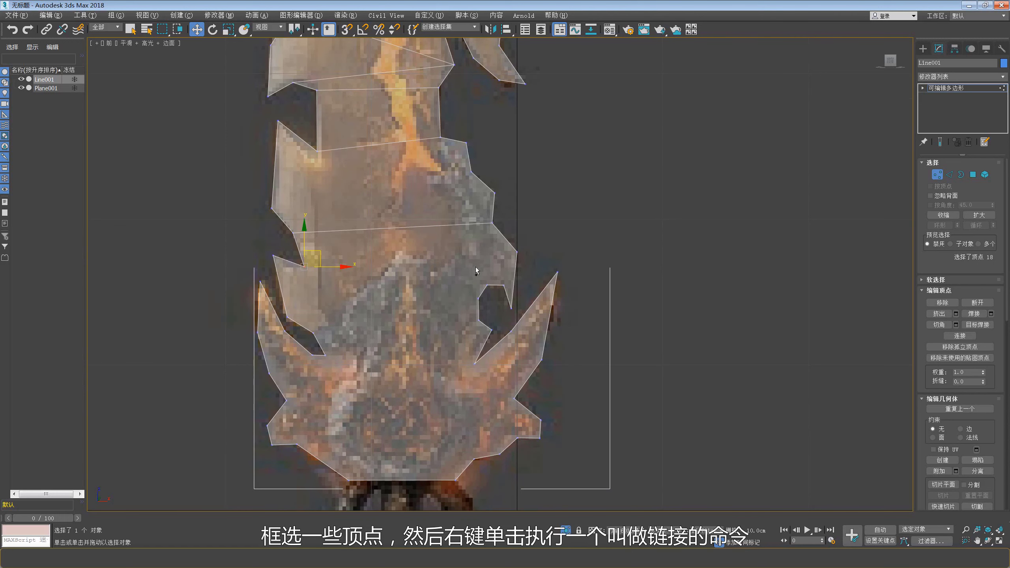
ctrl+drag(459, 285, 478, 306)
right_click(478, 306)
click(457, 326)
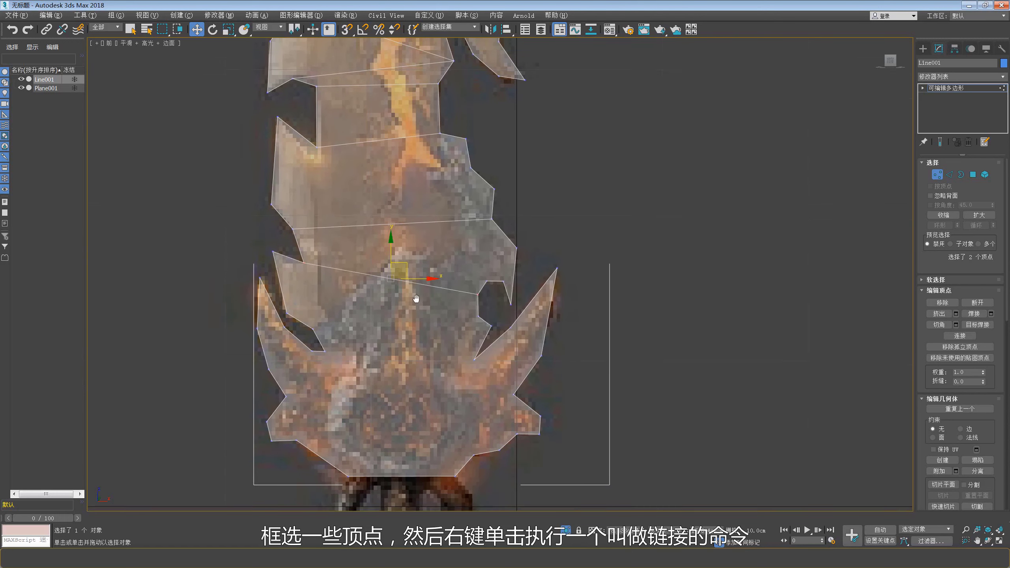
Step: Add the first connecting edge across the guard section
middle_drag(515, 248, 515, 171)
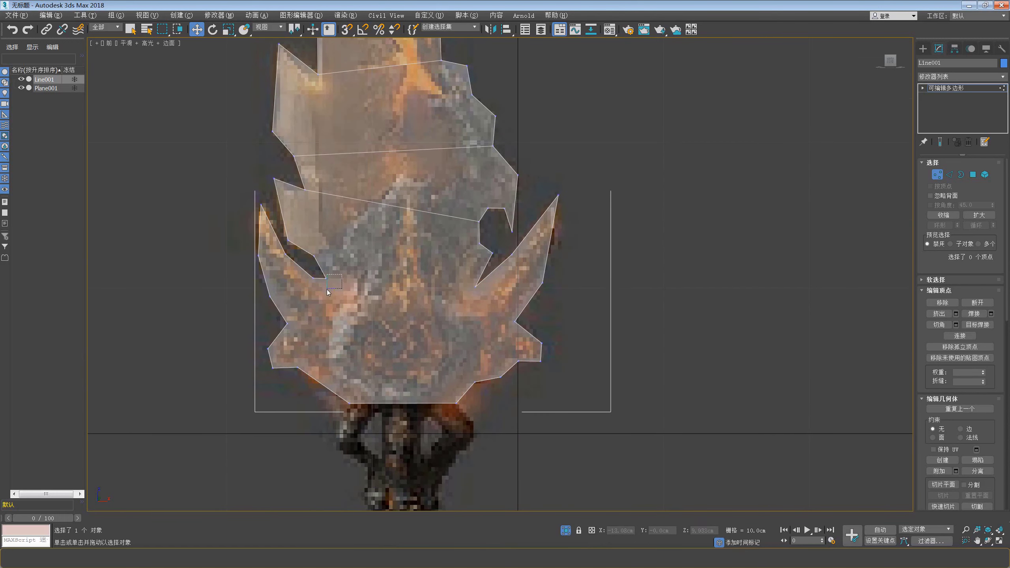
drag(318, 270, 336, 287)
ctrl+drag(466, 278, 484, 293)
right_click(487, 294)
click(476, 322)
Step: Add a horizontal edge higher on the guard toward the handle
middle_drag(352, 330, 346, 281)
click(283, 276)
ctrl+click(511, 274)
right_click(513, 286)
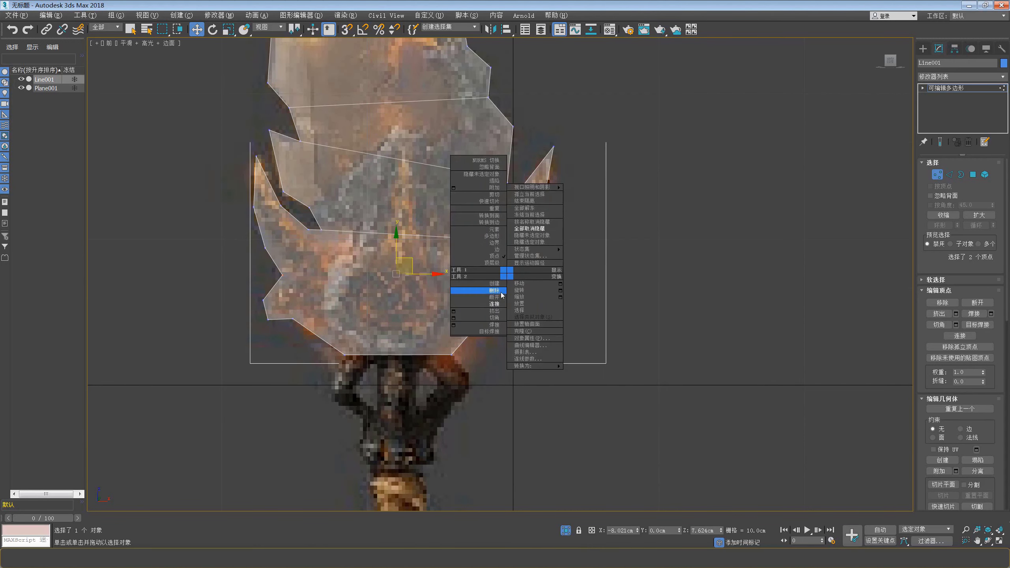
click(477, 310)
Step: Join the guard's left and right corner vertices with an edge
middle_drag(307, 315, 306, 275)
click(291, 279)
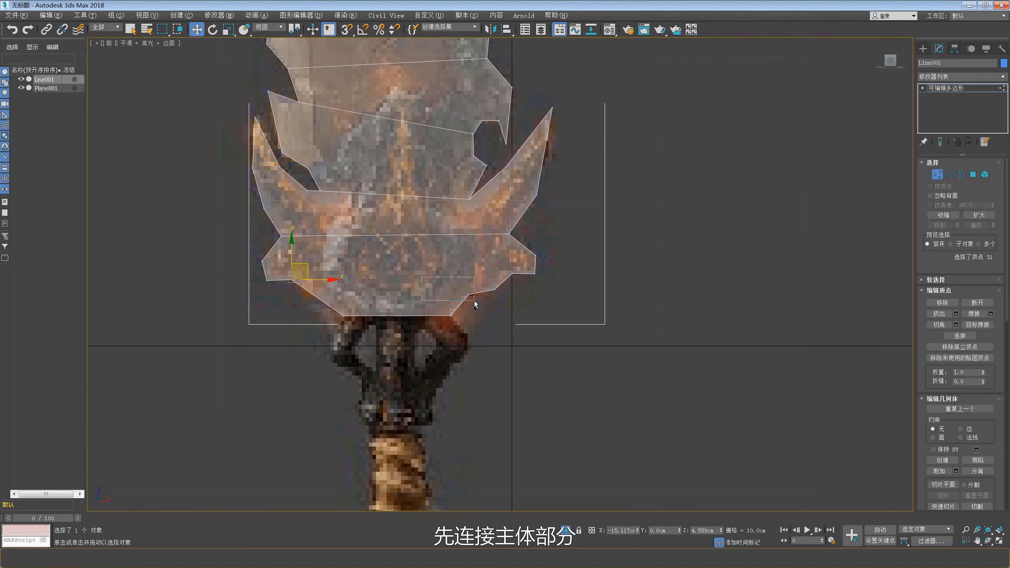
ctrl+drag(421, 278, 474, 302)
right_click(464, 281)
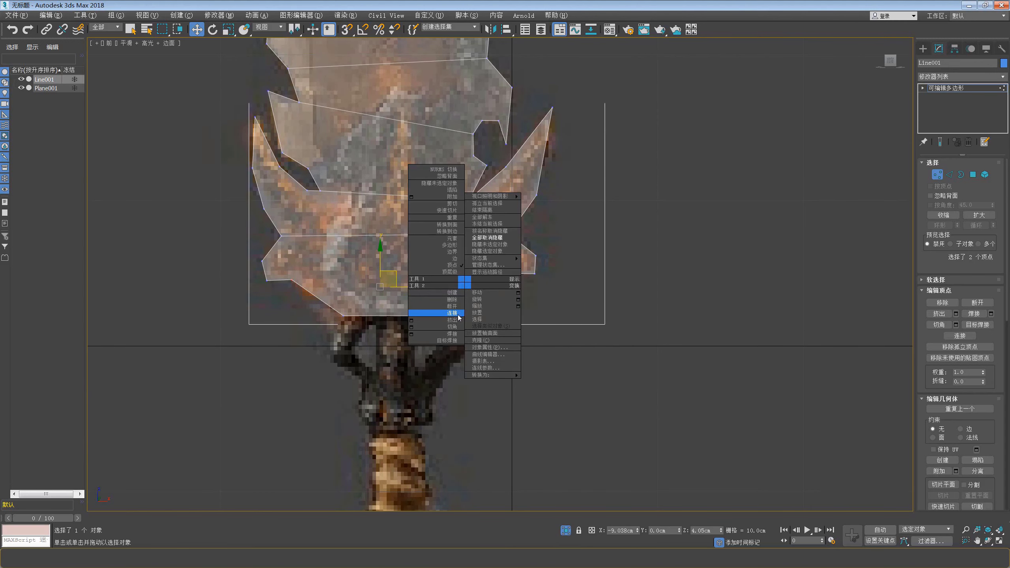
click(459, 314)
Step: Re-centre the view on the guard and pick a left-side vertex for the next cut
middle_drag(407, 231, 407, 255)
scroll(348, 357, up, 2)
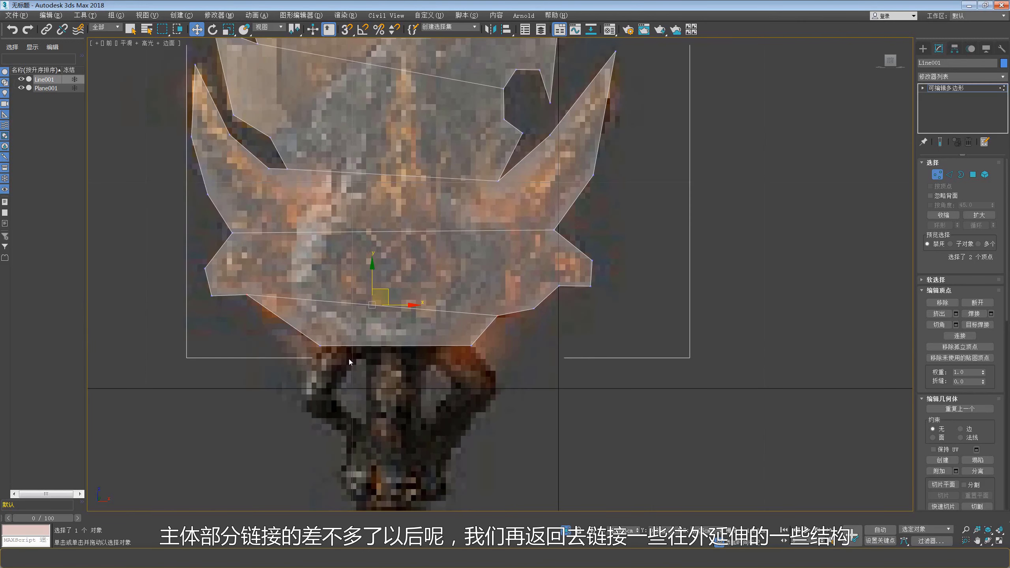
middle_drag(285, 279, 298, 297)
drag(274, 292, 273, 293)
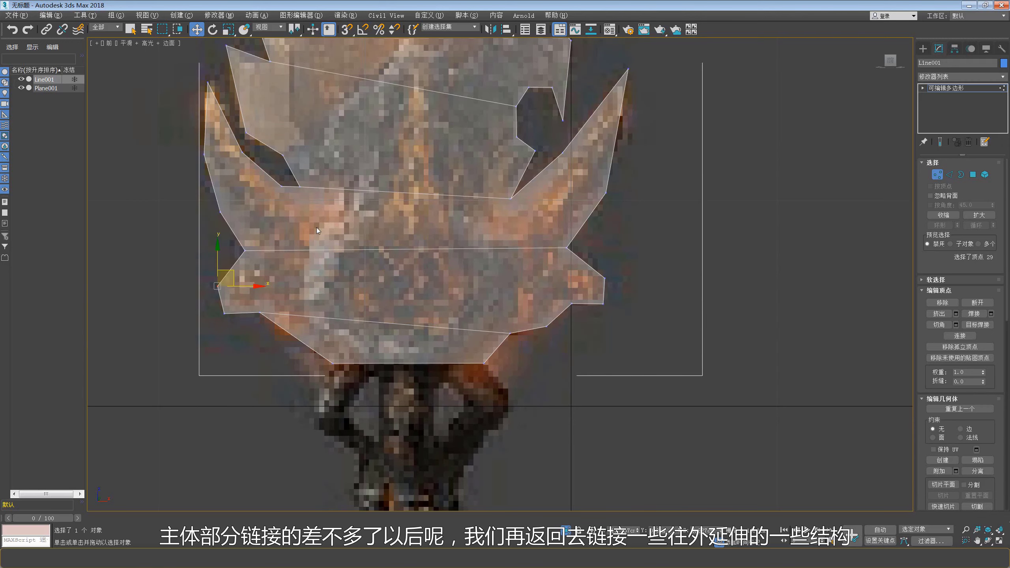
scroll(316, 227, down, 3)
scroll(451, 292, up, 3)
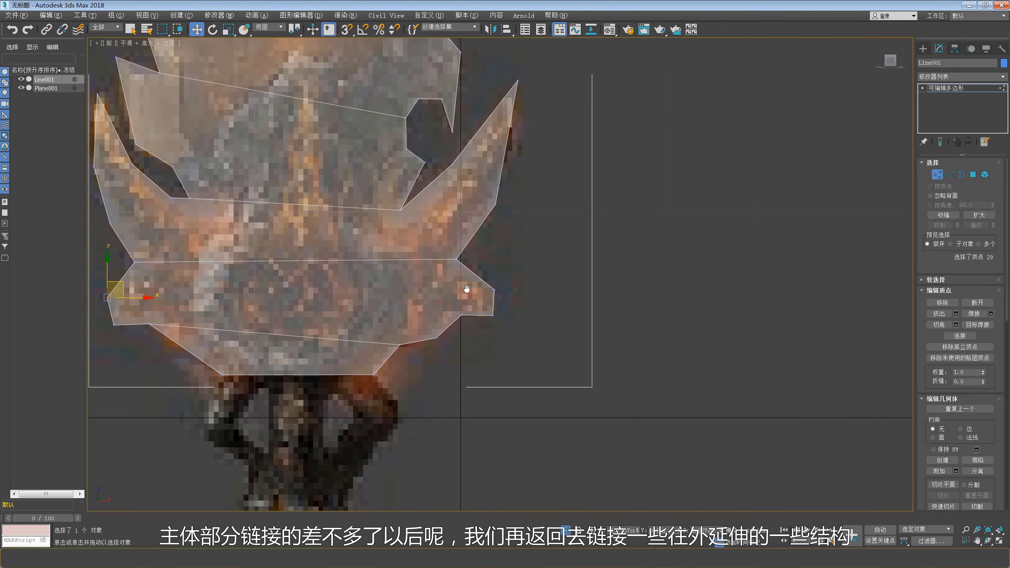
scroll(462, 293, up, 1)
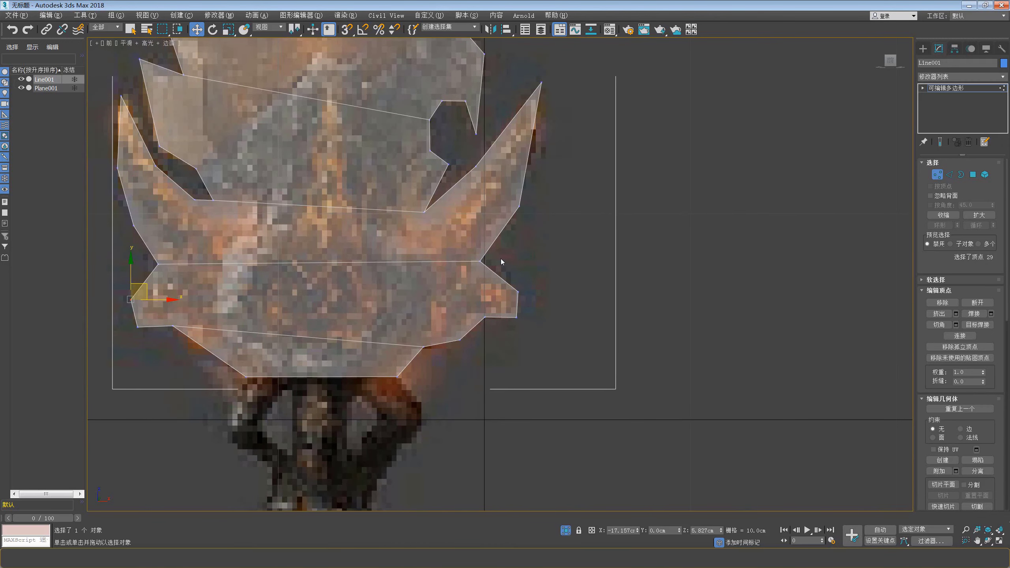
scroll(398, 255, down, 5)
scroll(329, 246, up, 4)
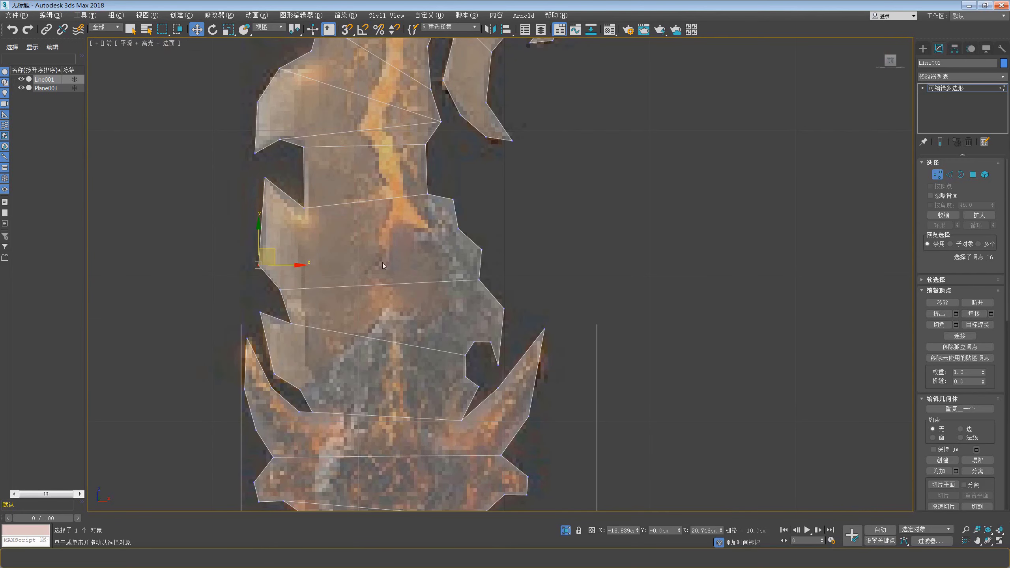
Step: Connect two vertex pairs across the right prongs with new triangulating edges
ctrl+click(457, 229)
right_click(461, 227)
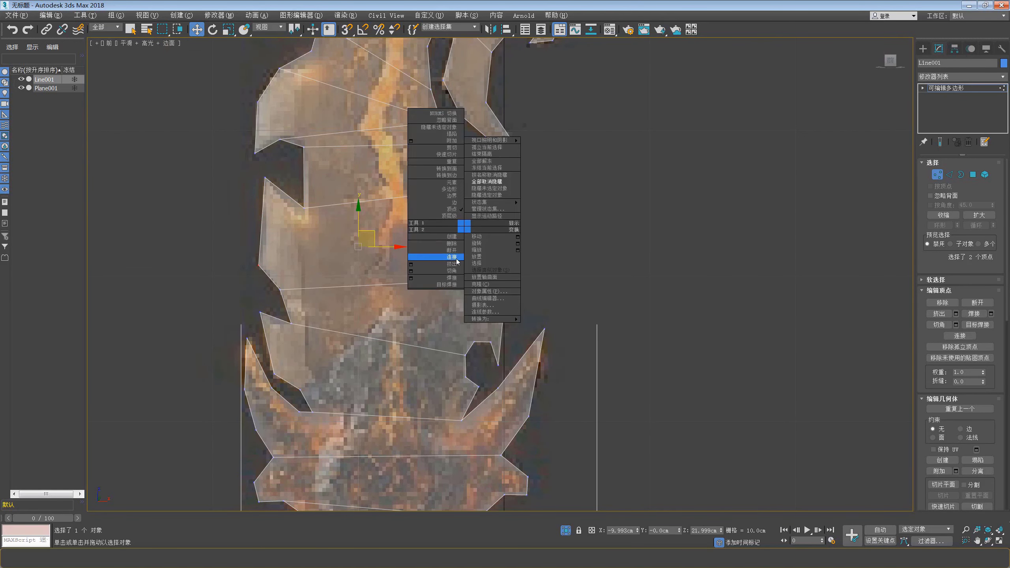
click(434, 231)
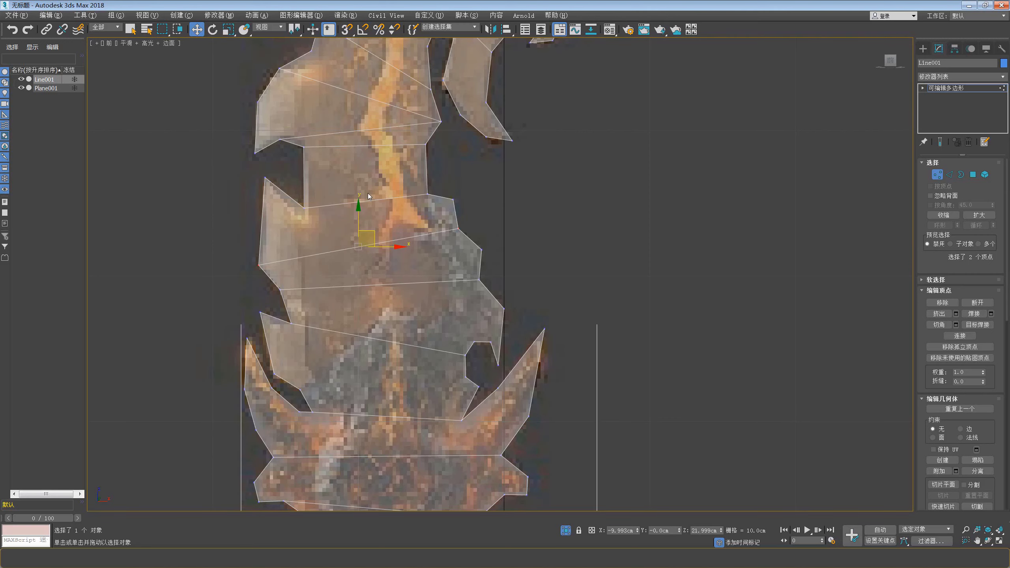
scroll(368, 196, up, 1)
scroll(375, 222, up, 1)
scroll(342, 259, up, 1)
scroll(234, 227, up, 1)
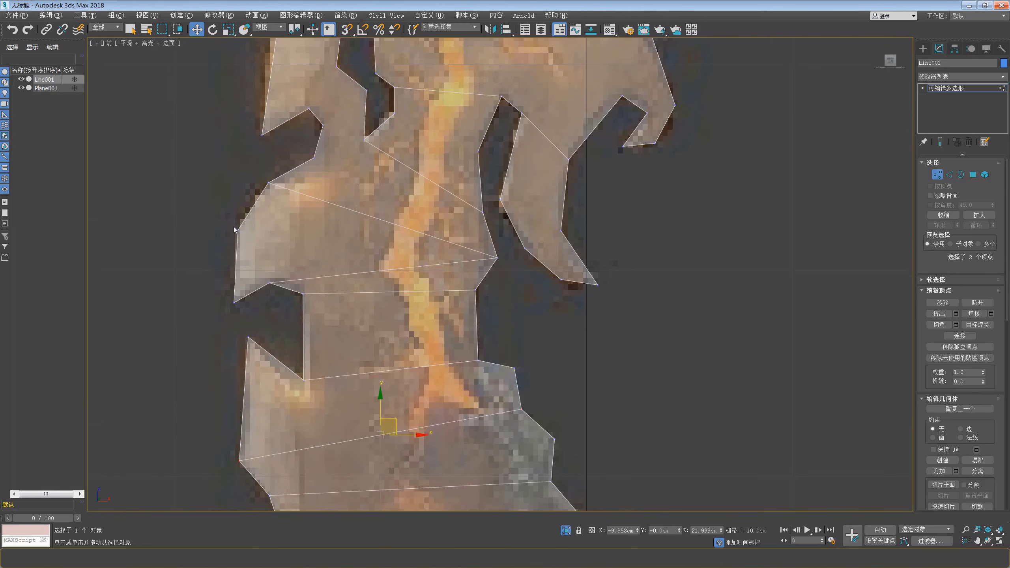
ctrl+click(496, 259)
right_click(495, 263)
click(448, 284)
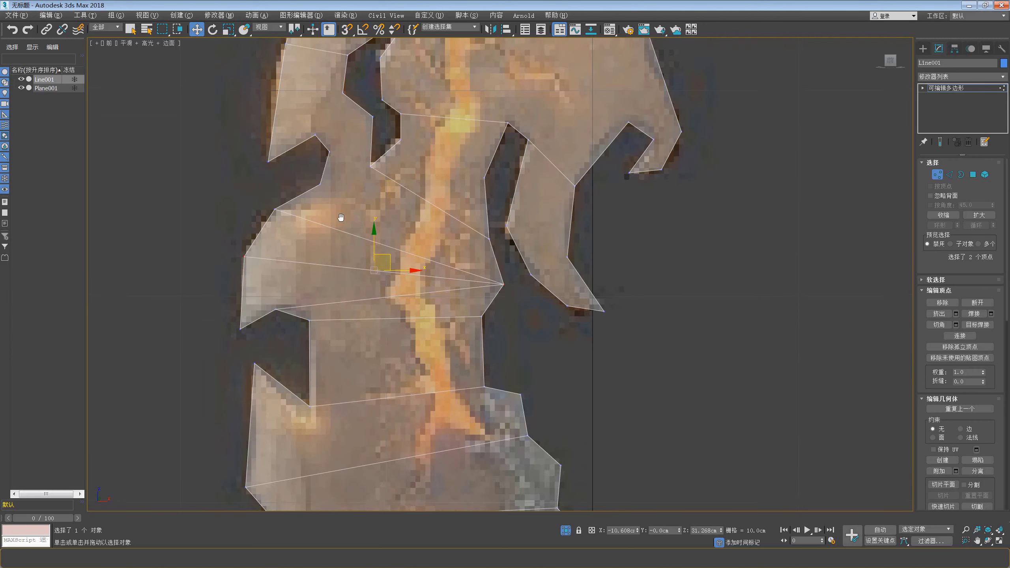
Step: Add connecting edges across the upper section of the right-side prongs
middle_drag(320, 181, 319, 257)
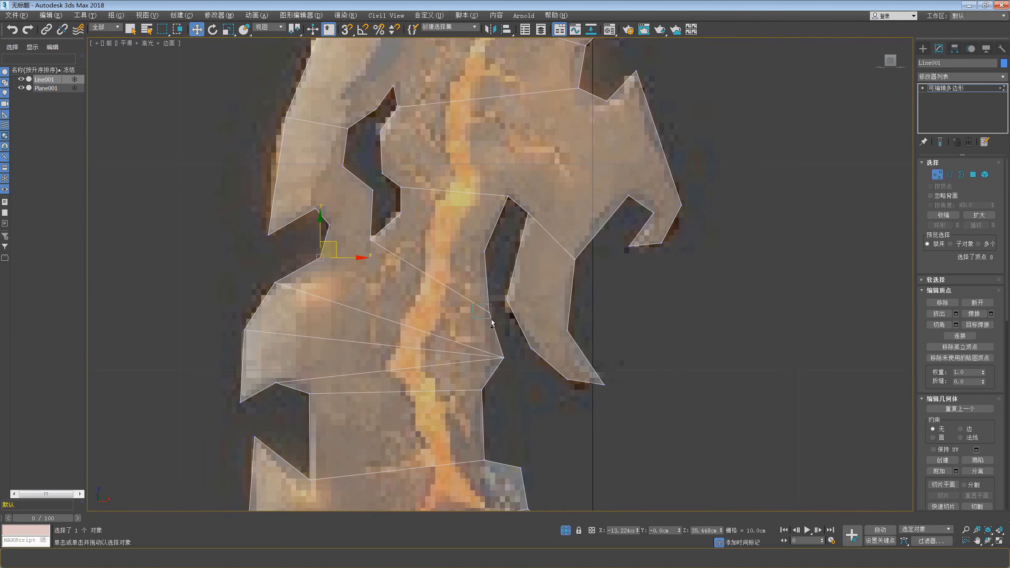
ctrl+click(491, 321)
right_click(492, 322)
click(448, 341)
middle_drag(327, 222, 334, 277)
right_click(370, 267)
click(342, 282)
click(309, 245)
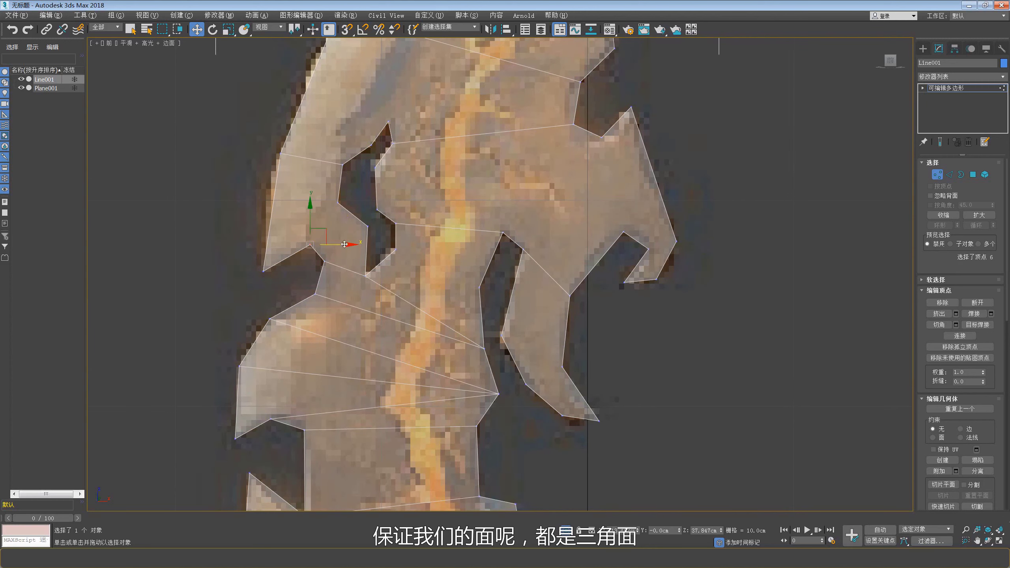
ctrl+click(368, 226)
right_click(370, 227)
click(348, 267)
Step: Continue pairing vertices along the outline and connecting them into triangles
mouse_move(350, 197)
middle_down()
mouse_move(351, 209)
mouse_move(313, 209)
middle_up()
ctrl+click(313, 264)
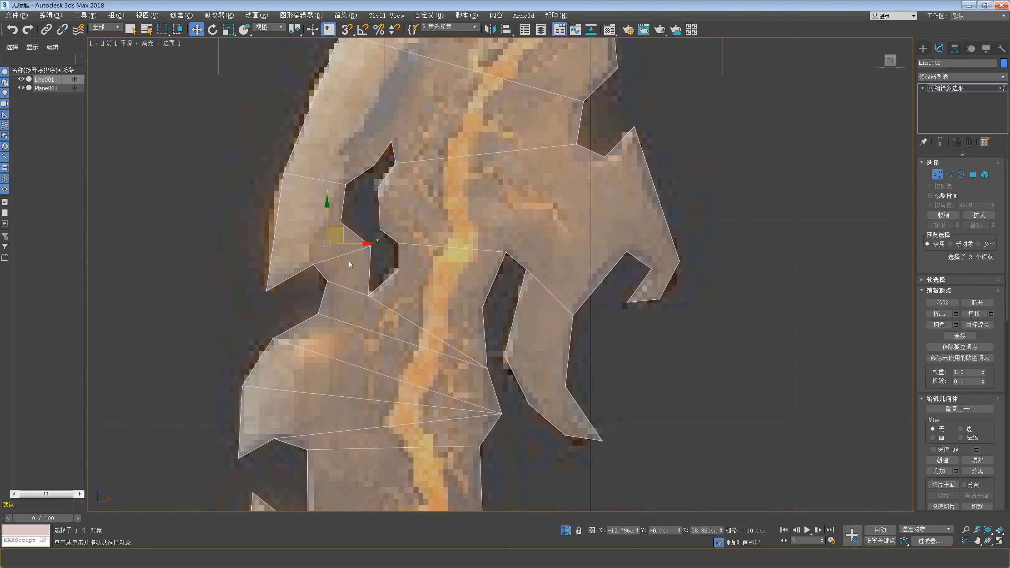
right_click(349, 261)
click(317, 292)
middle_drag(436, 270, 355, 254)
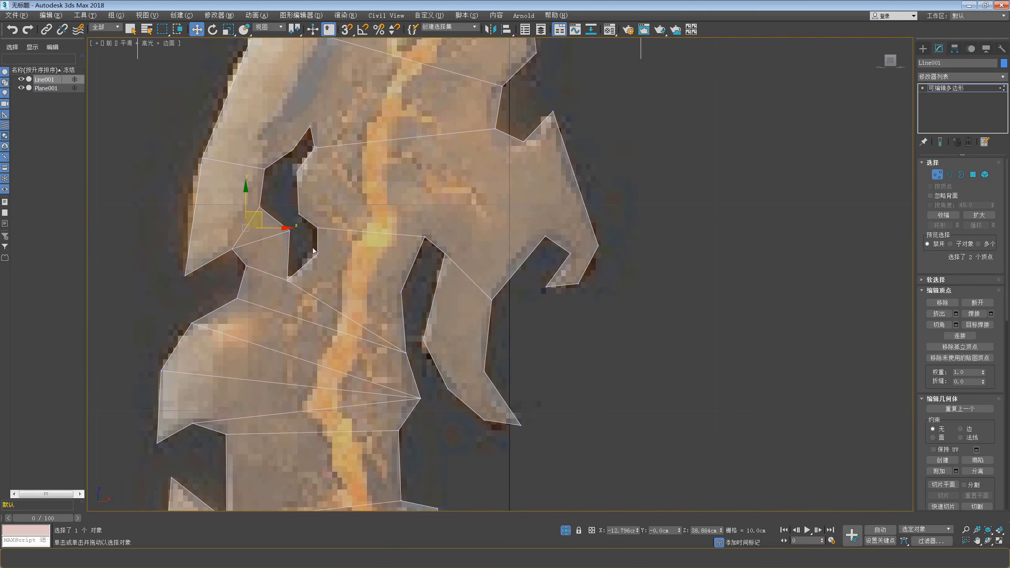
right_click(411, 293)
click(402, 312)
middle_drag(407, 281, 355, 279)
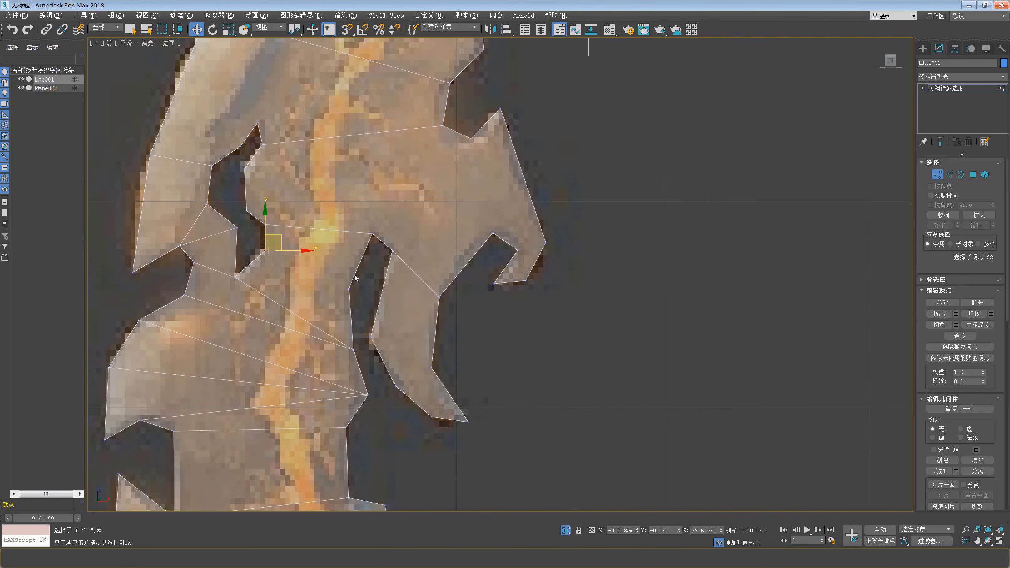
ctrl+click(366, 275)
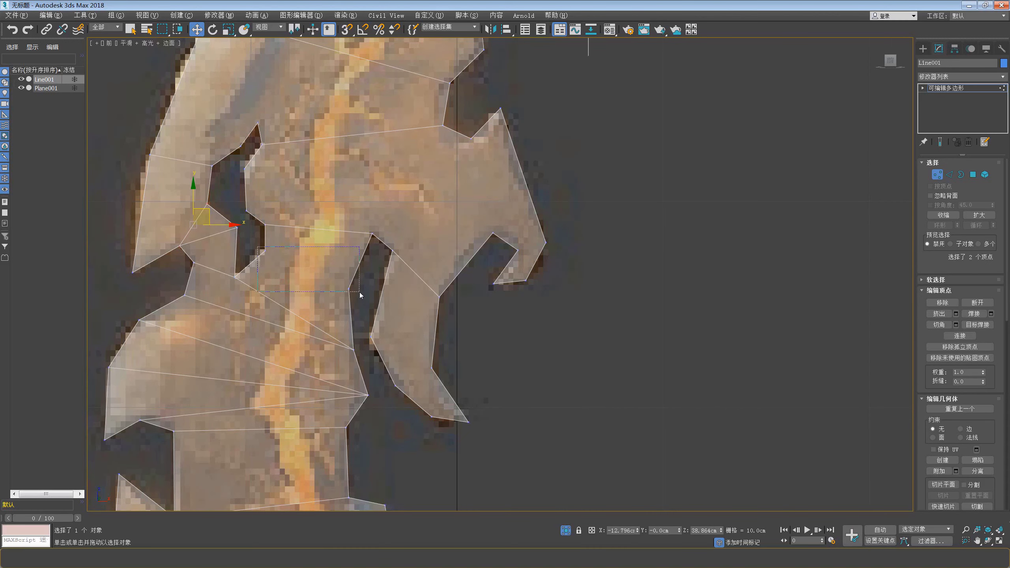
right_click(357, 289)
click(356, 314)
Step: Split the middle prong's faces with diagonal edges between selected vertex pairs
middle_drag(355, 315, 323, 270)
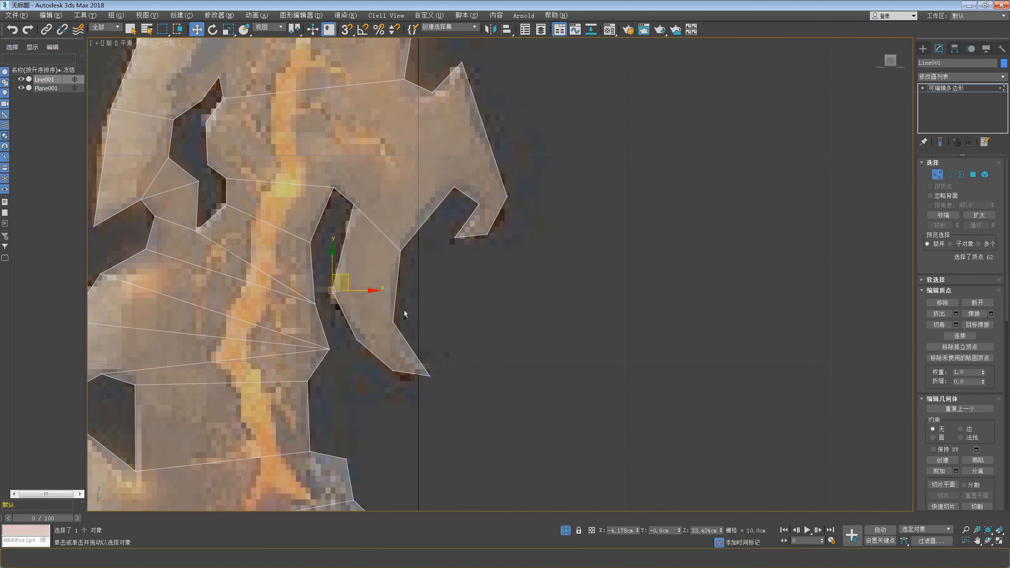
drag(404, 314, 358, 259)
middle_drag(400, 354, 386, 287)
right_click(385, 286)
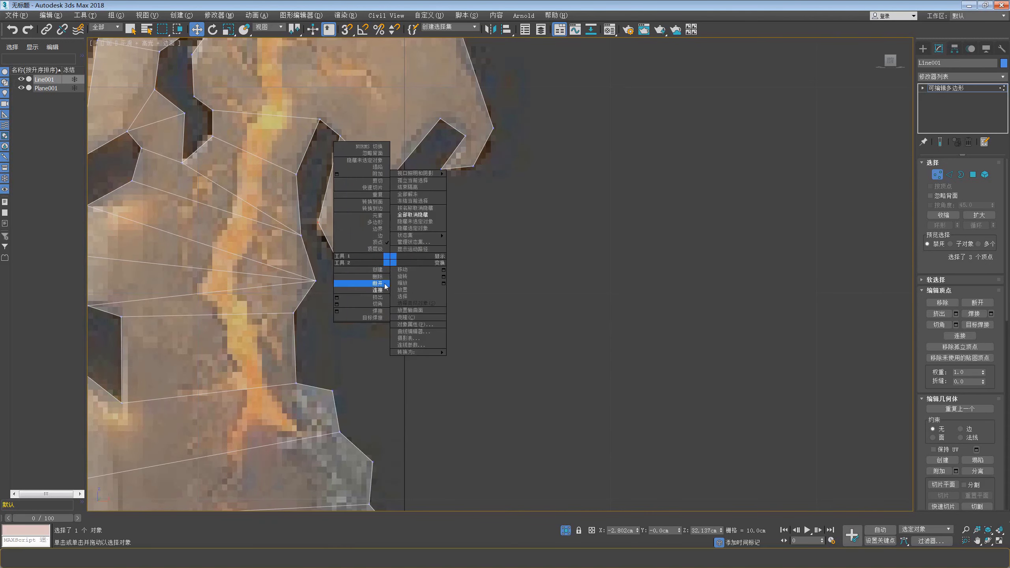
click(385, 284)
drag(372, 206, 425, 256)
right_click(404, 277)
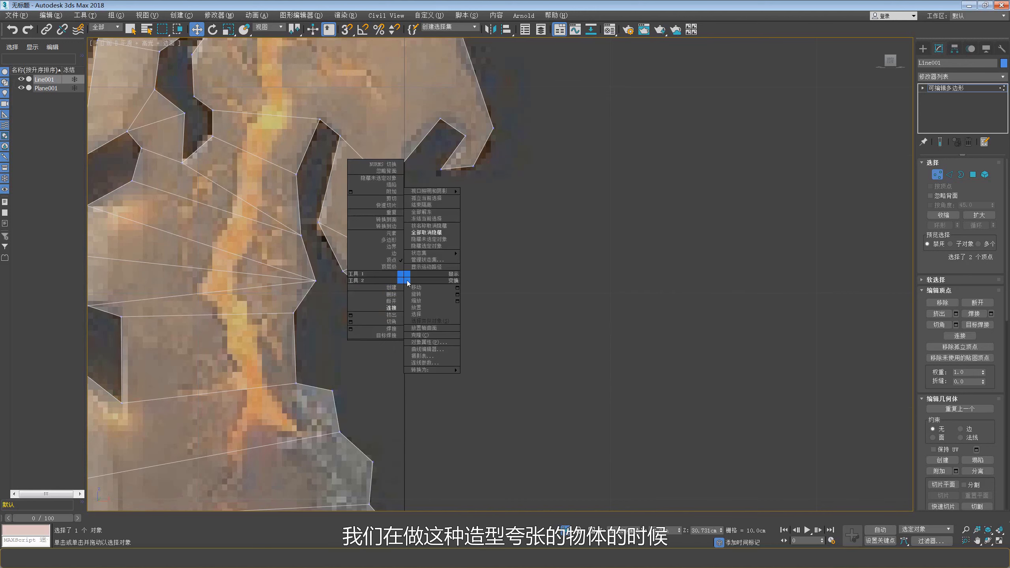
click(394, 308)
middle_drag(358, 210, 355, 263)
click(316, 274)
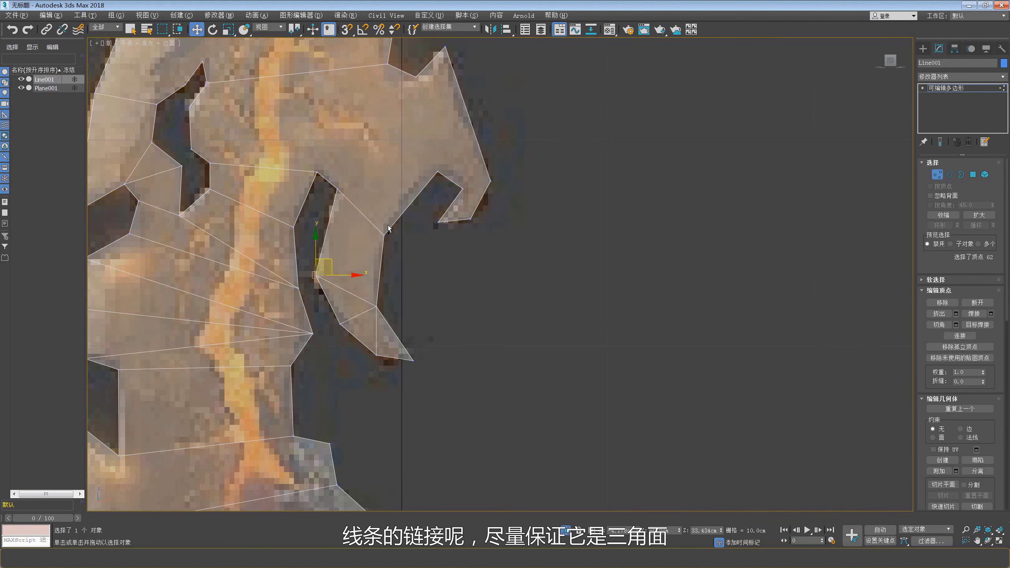
right_click(395, 236)
click(377, 253)
Step: Triangulate the lower prong edge and select vertices at the hooked prong tip
middle_drag(372, 195, 349, 259)
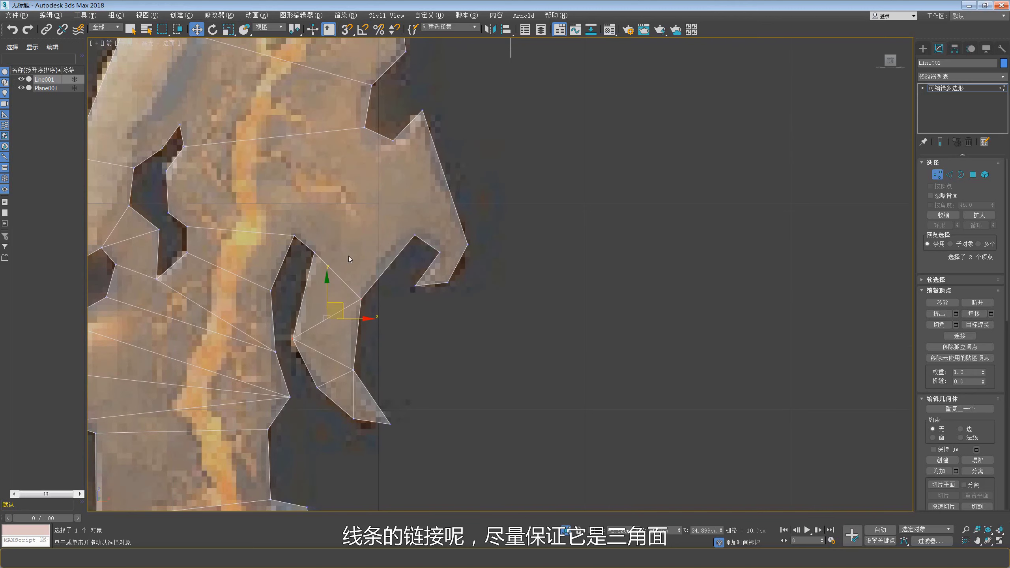
click(314, 251)
right_click(423, 240)
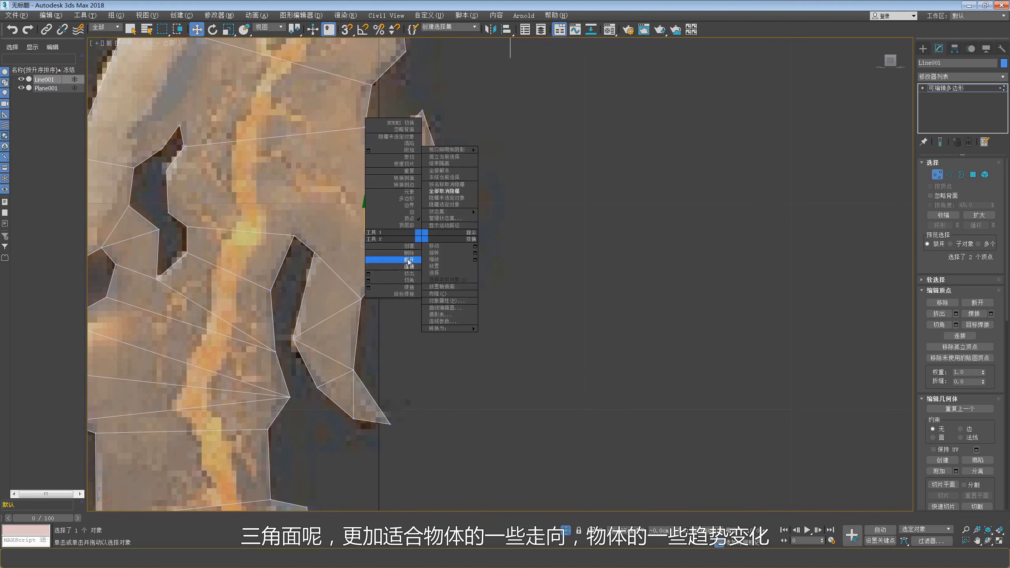
click(408, 259)
scroll(361, 207, down, 2)
middle_drag(360, 207, 428, 238)
scroll(503, 250, up, 2)
drag(528, 266, 484, 285)
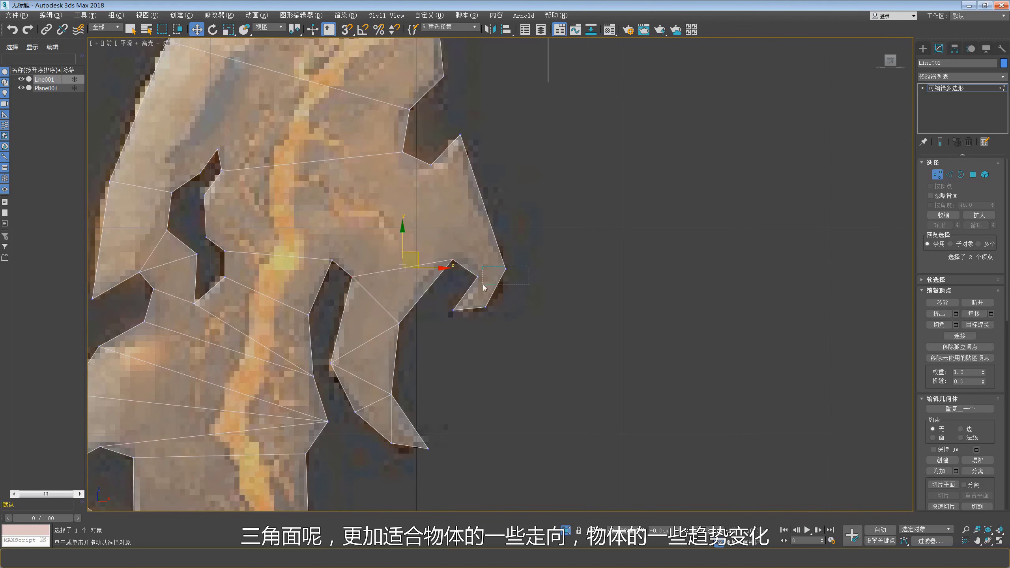
right_click(525, 274)
click(494, 303)
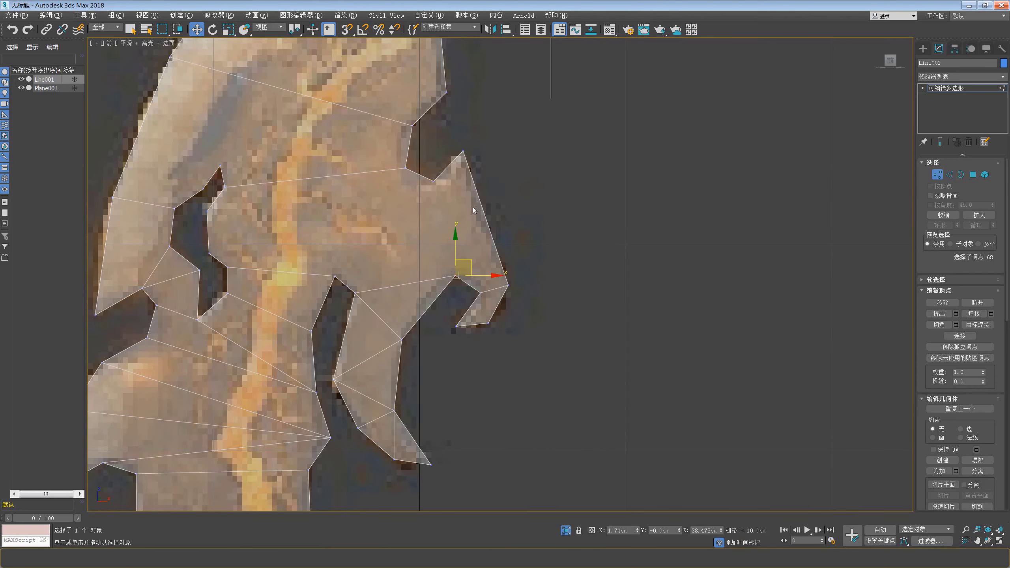
Step: Connect three vertex pairs on the hooked right-side prong into triangles
ctrl+click(463, 151)
middle_drag(390, 205, 388, 226)
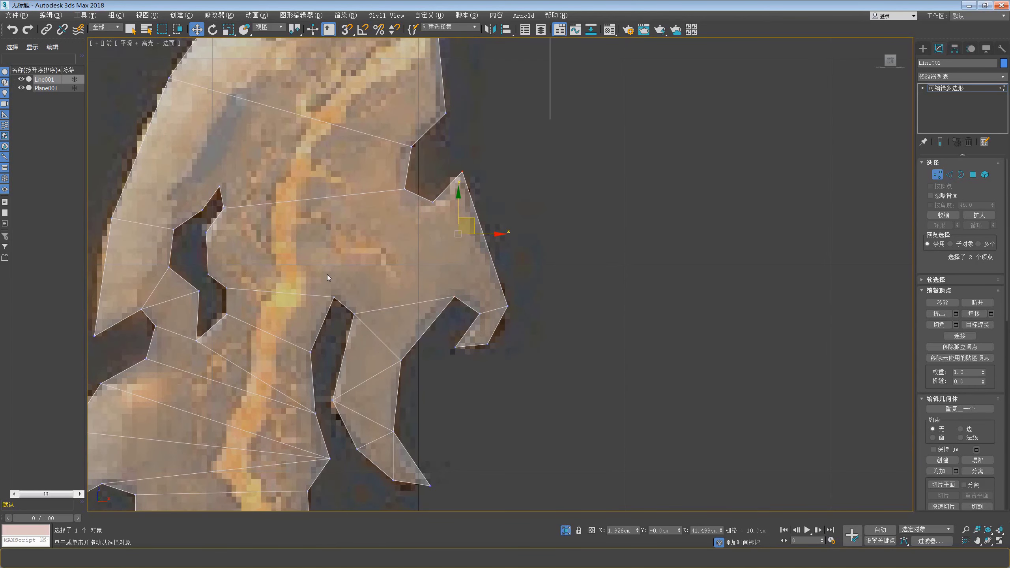
ctrl+click(431, 201)
right_click(443, 217)
click(413, 187)
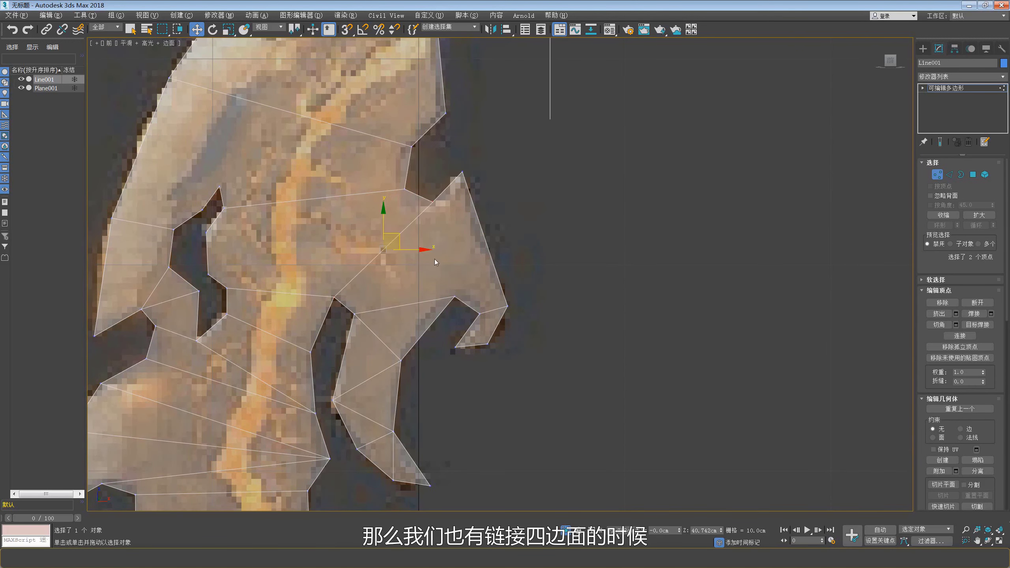
middle_drag(447, 281, 448, 262)
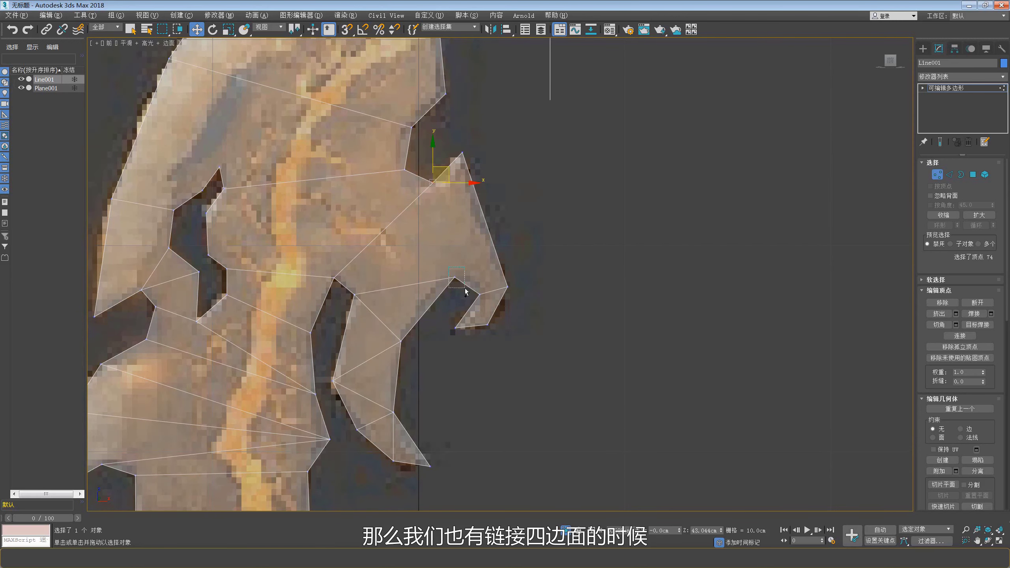
ctrl+click(455, 278)
right_click(459, 281)
click(430, 251)
mouse_move(347, 236)
middle_down()
mouse_move(399, 232)
mouse_move(436, 246)
mouse_move(434, 269)
middle_up()
ctrl+click(424, 286)
right_click(453, 239)
click(413, 269)
Step: Connect vertices to split two long quads along the upper blade into triangles
scroll(370, 228, down, 3)
scroll(390, 226, up, 3)
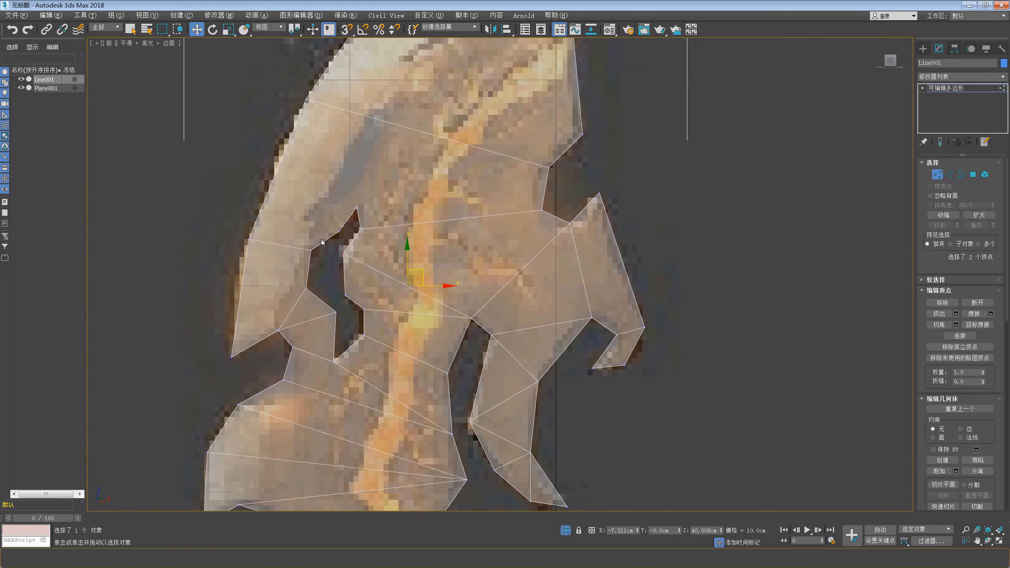
mouse_move(319, 215)
middle_down()
mouse_move(327, 252)
mouse_move(352, 262)
middle_up()
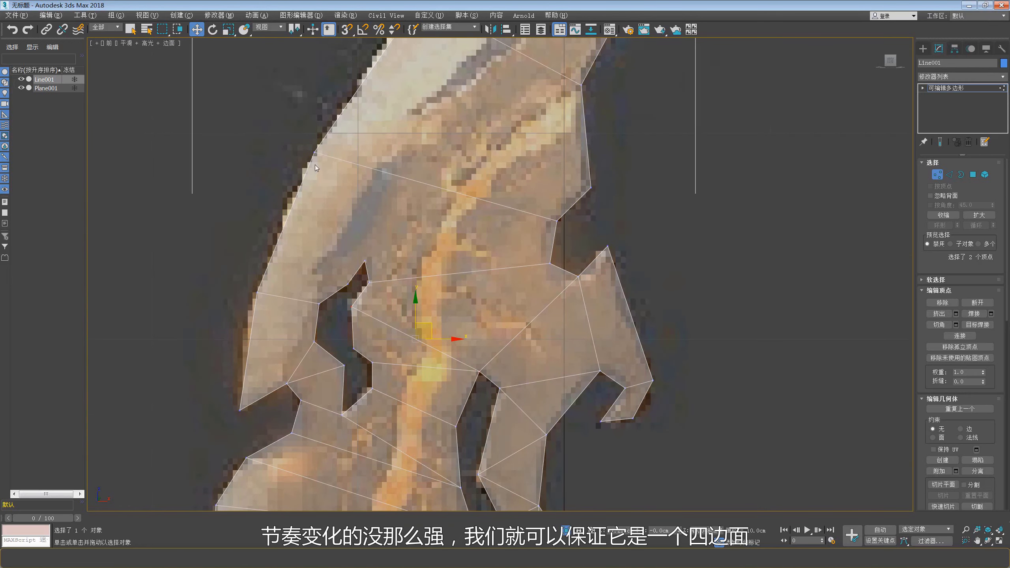
right_click(358, 289)
click(338, 296)
middle_drag(276, 211, 291, 230)
scroll(385, 244, down, 3)
scroll(337, 205, up, 3)
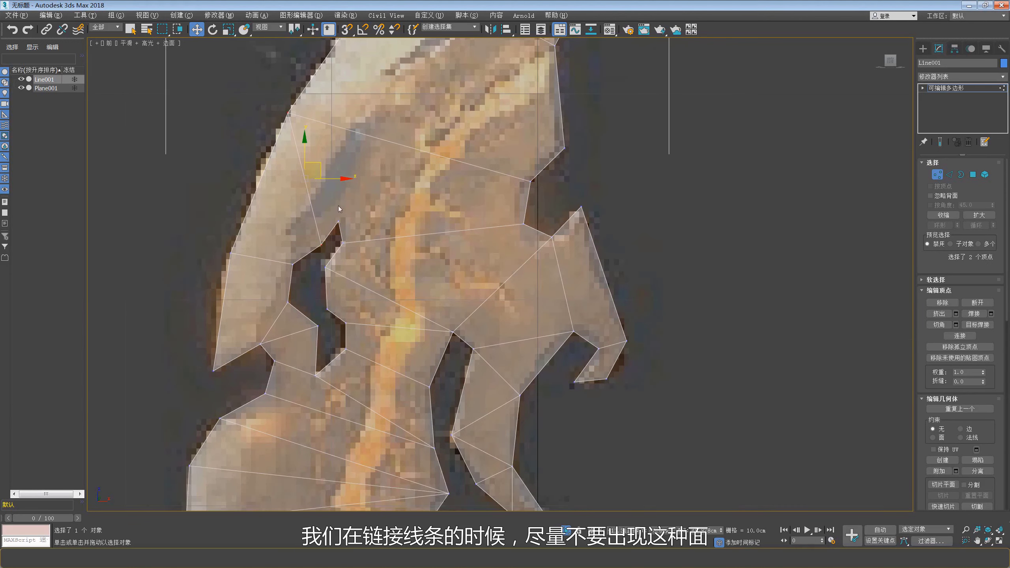
middle_drag(460, 222, 448, 230)
right_click(546, 207)
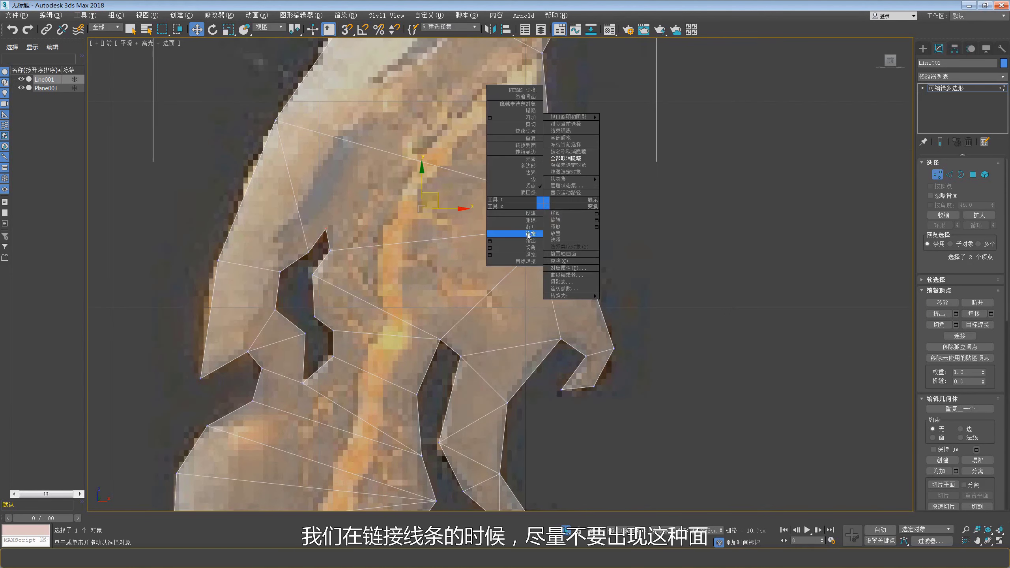
click(513, 230)
Step: Add a connecting edge and select vertices near the blade's pointed tip
middle_drag(292, 124, 295, 114)
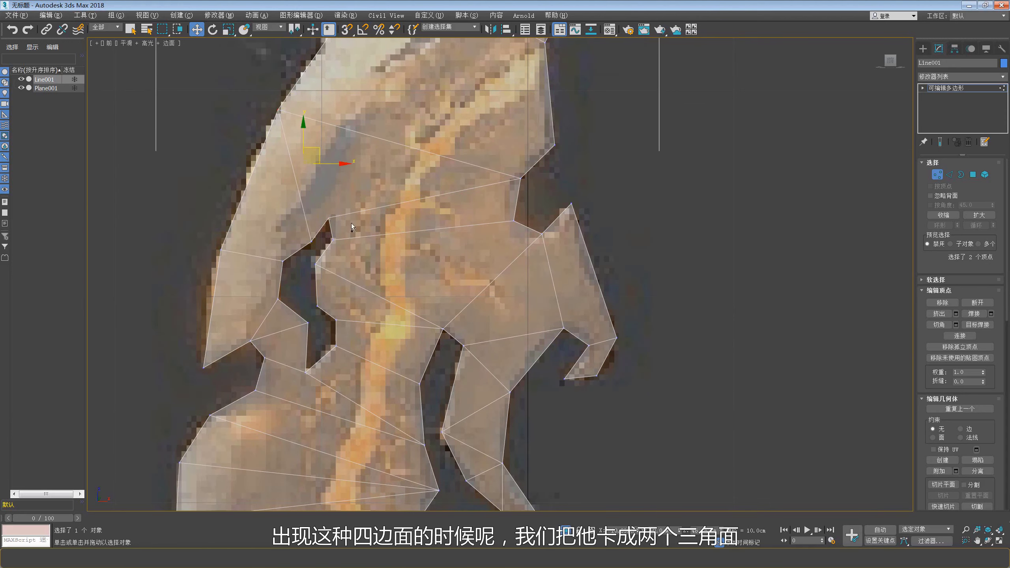
right_click(384, 202)
click(378, 238)
scroll(327, 243, down, 2)
scroll(327, 243, down, 2)
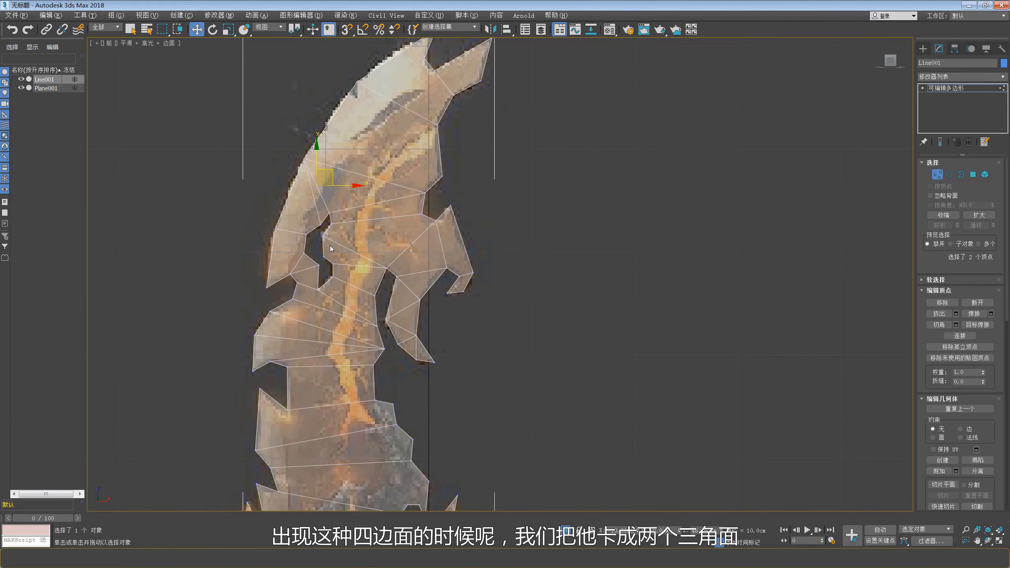
scroll(329, 248, down, 2)
scroll(363, 205, up, 3)
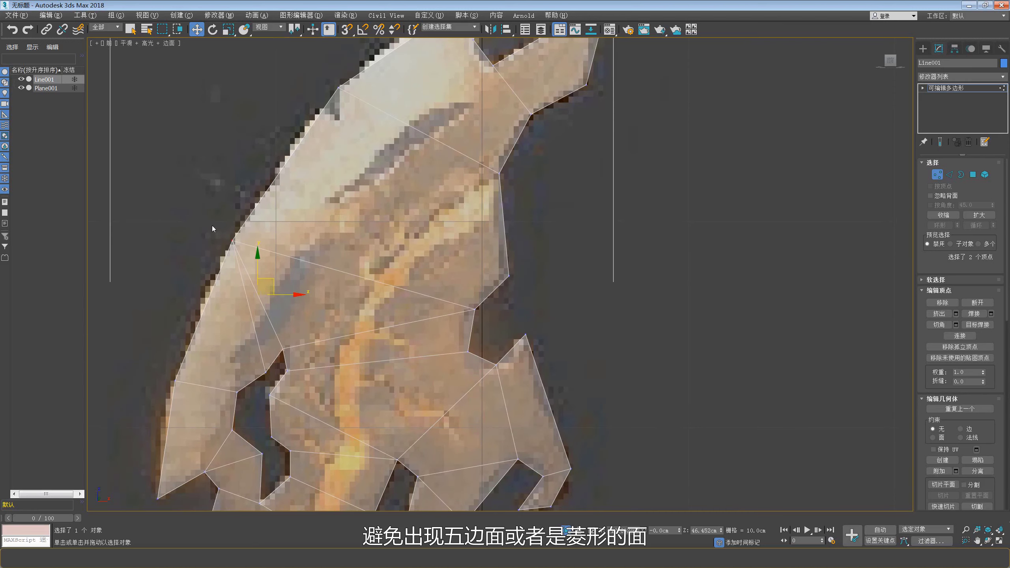
right_click(539, 250)
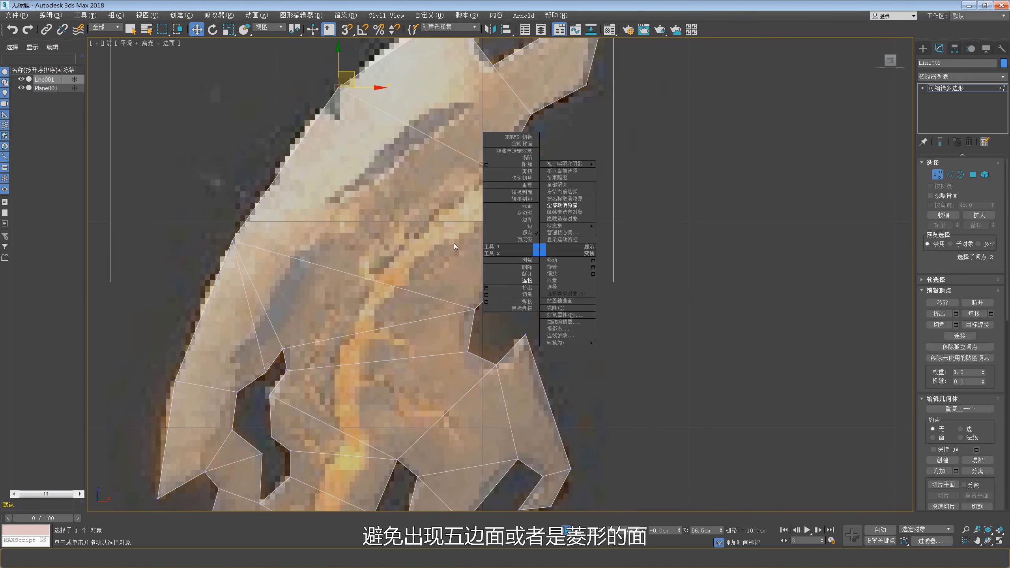
click(454, 243)
right_click(534, 268)
scroll(442, 203, down, 3)
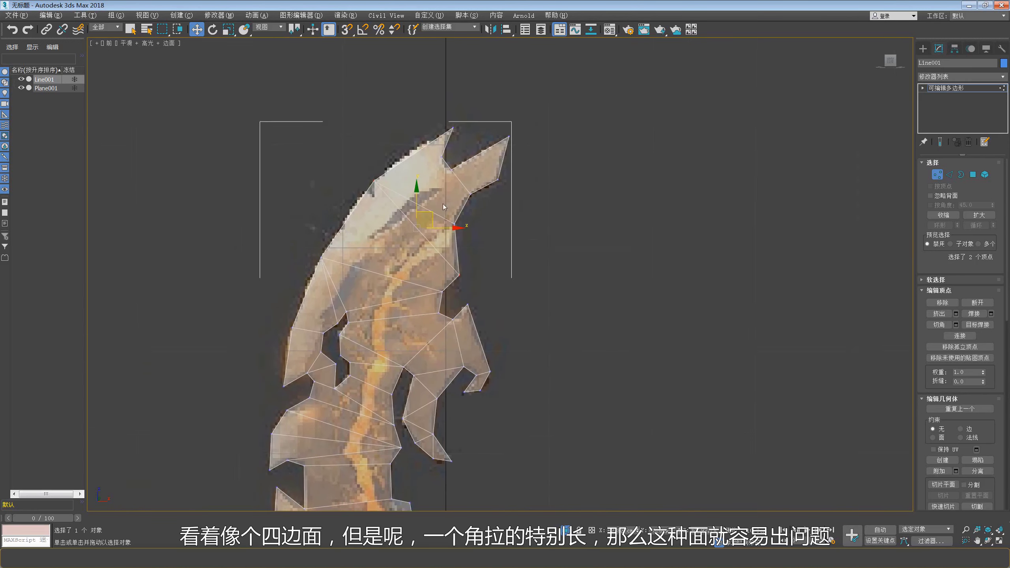
scroll(443, 203, up, 3)
Step: Connect the remaining vertex pairs at the pointed tip into triangles
right_click(483, 157)
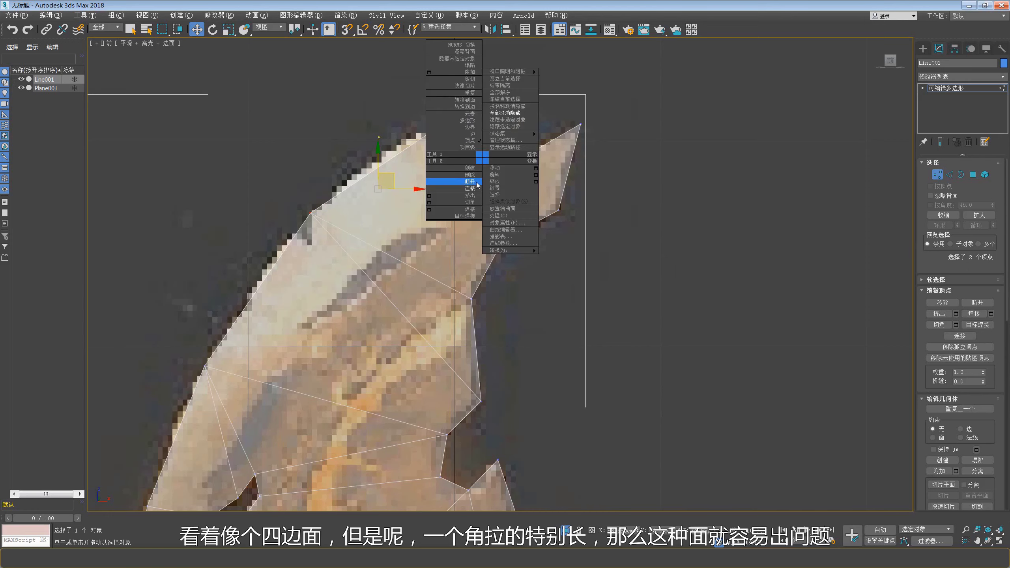
middle_drag(470, 224, 459, 187)
right_click(481, 259)
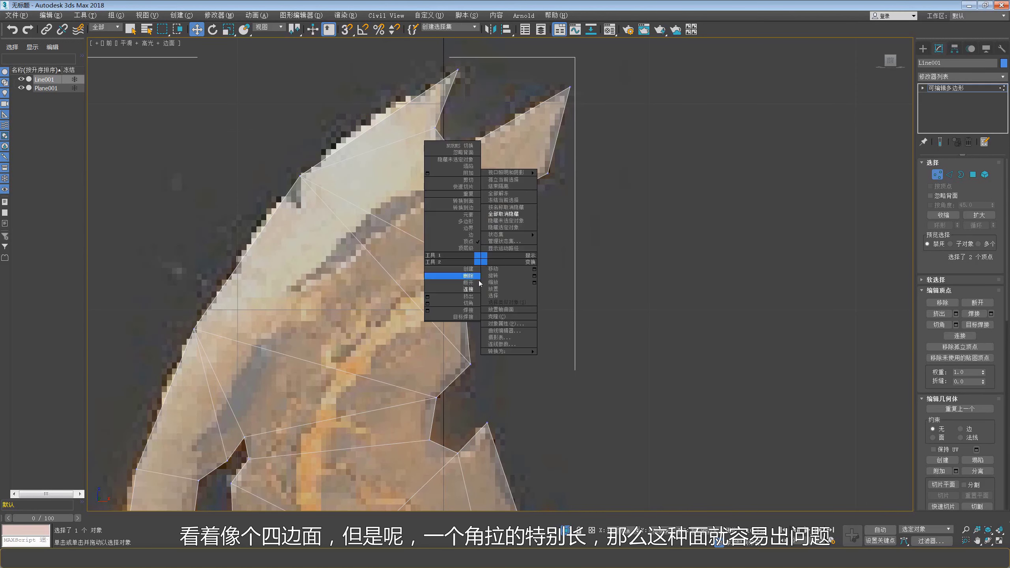
click(468, 289)
scroll(433, 214, down, 2)
scroll(475, 161, up, 2)
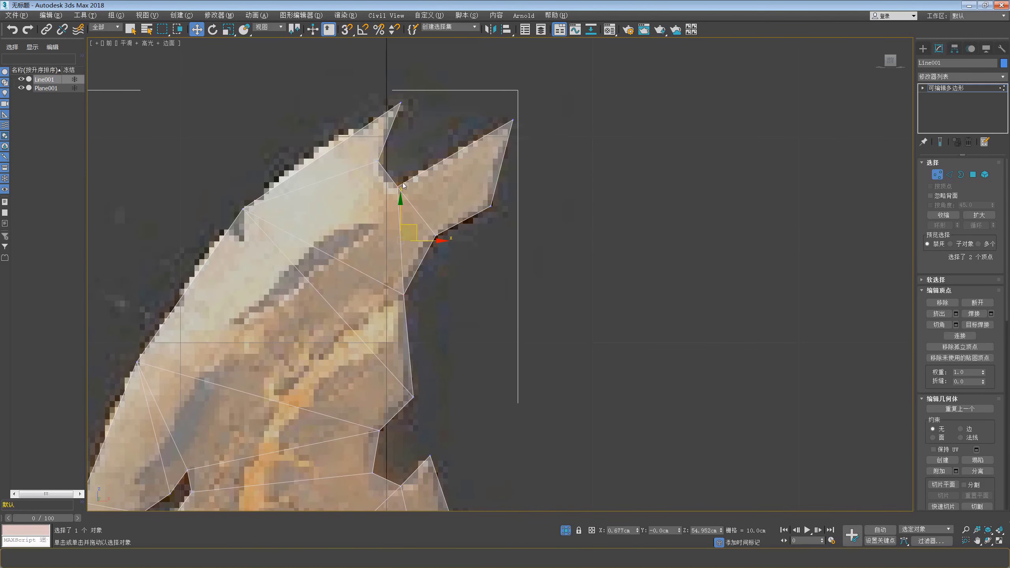
middle_drag(481, 171, 472, 184)
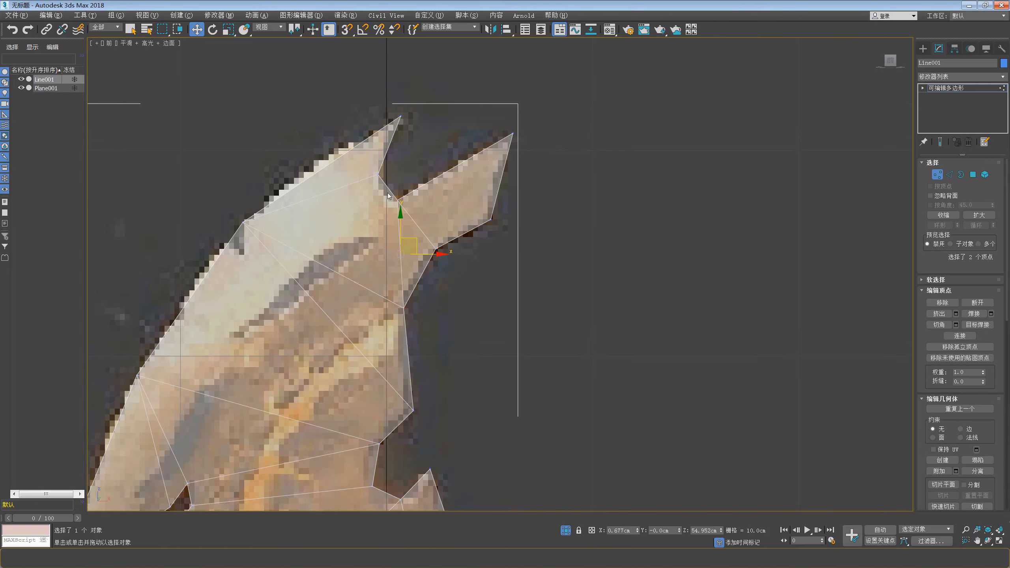
right_click(497, 231)
click(500, 243)
scroll(458, 279, down, 2)
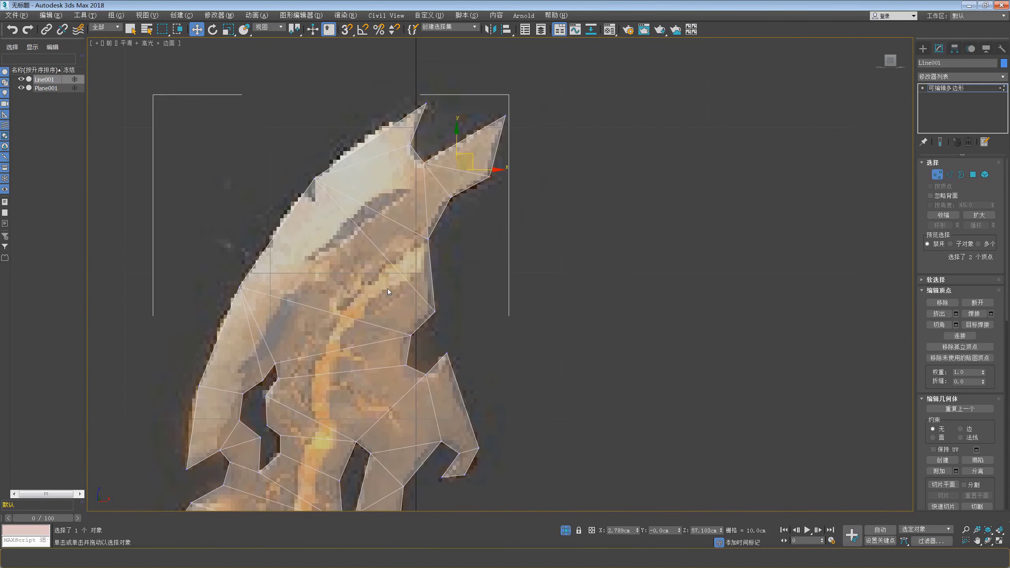
scroll(387, 289, up, 2)
scroll(357, 258, up, 2)
middle_drag(276, 328, 279, 264)
Step: Join three vertex pairs across the upper blade, including the prong's inner corner
click(290, 287)
right_click(289, 311)
click(260, 337)
drag(312, 261, 312, 261)
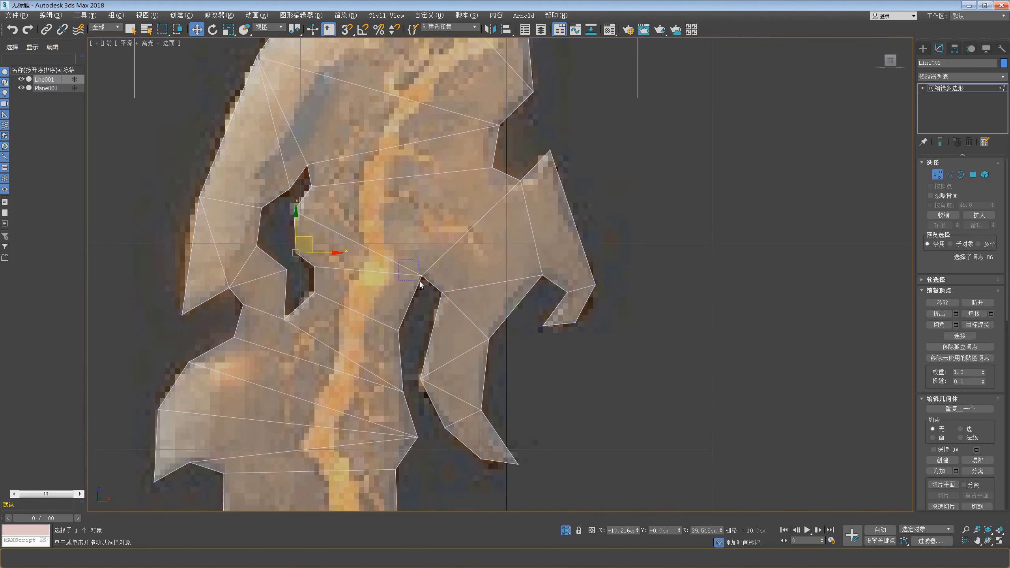
right_click(429, 279)
click(427, 301)
middle_drag(325, 306, 313, 286)
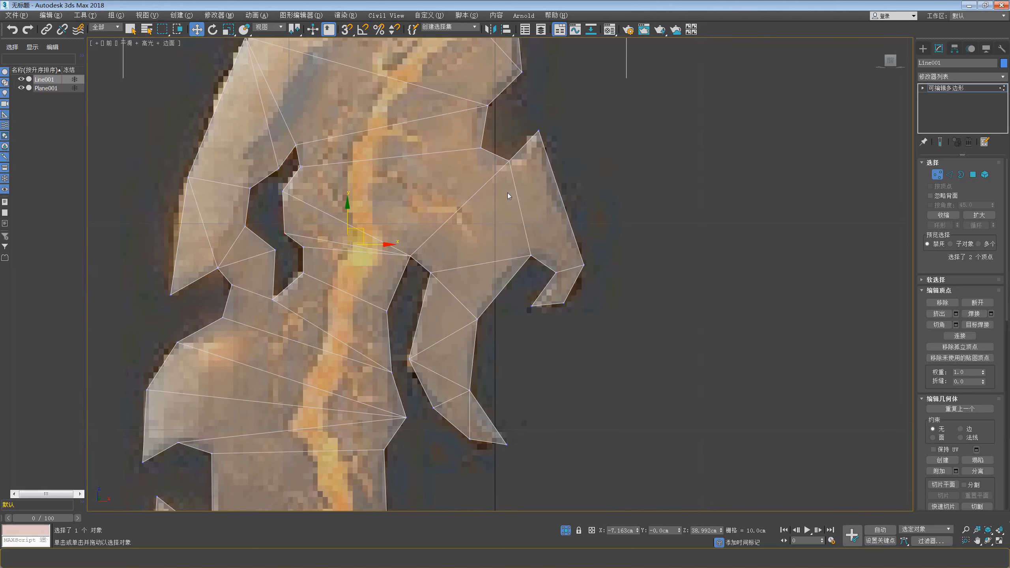
ctrl+click(410, 256)
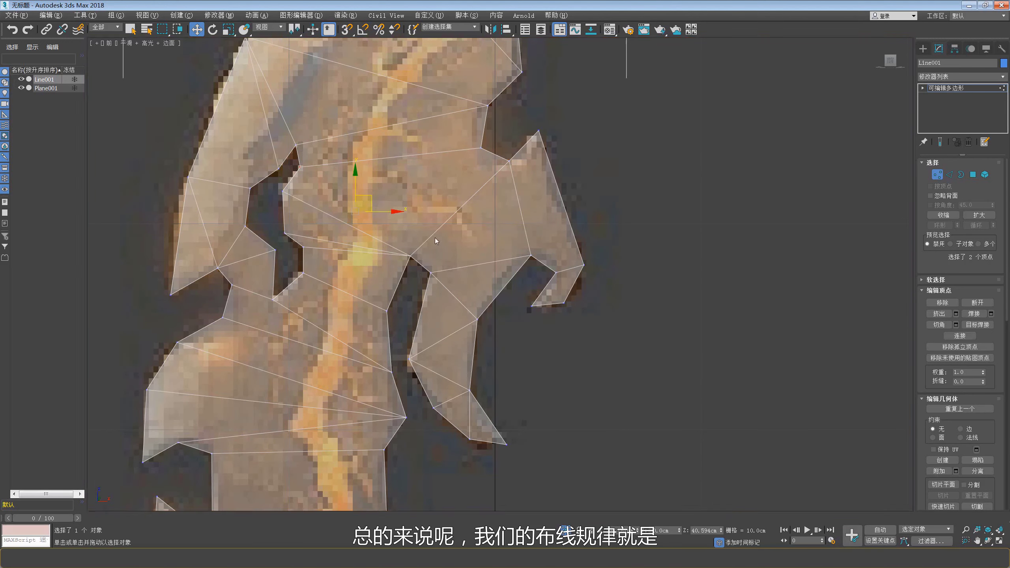
right_click(417, 241)
click(405, 265)
Step: Add one more diagonal edge further up the blade outline
middle_drag(417, 255, 399, 228)
scroll(486, 219, down, 2)
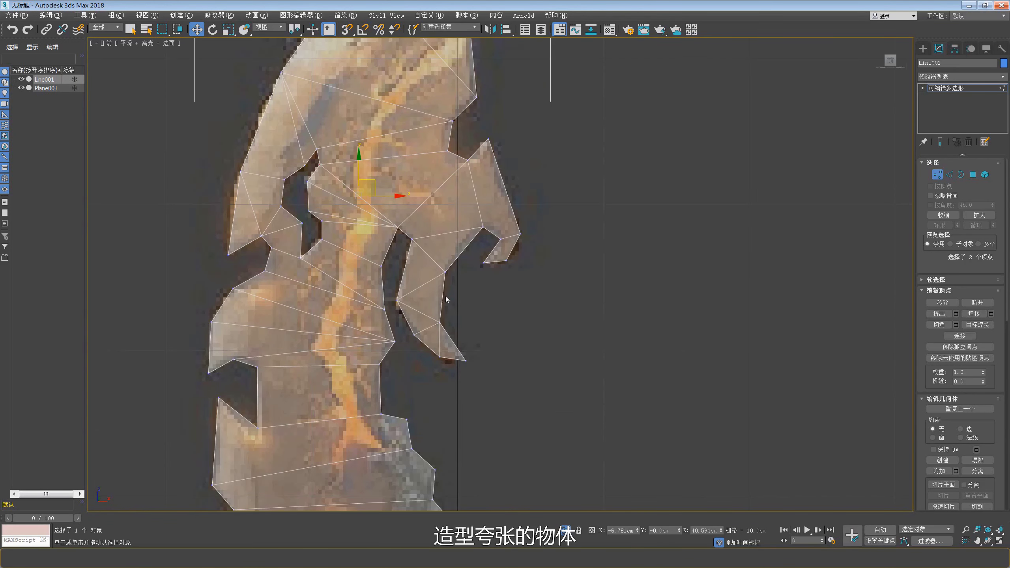
middle_drag(445, 296, 385, 270)
scroll(268, 259, up, 3)
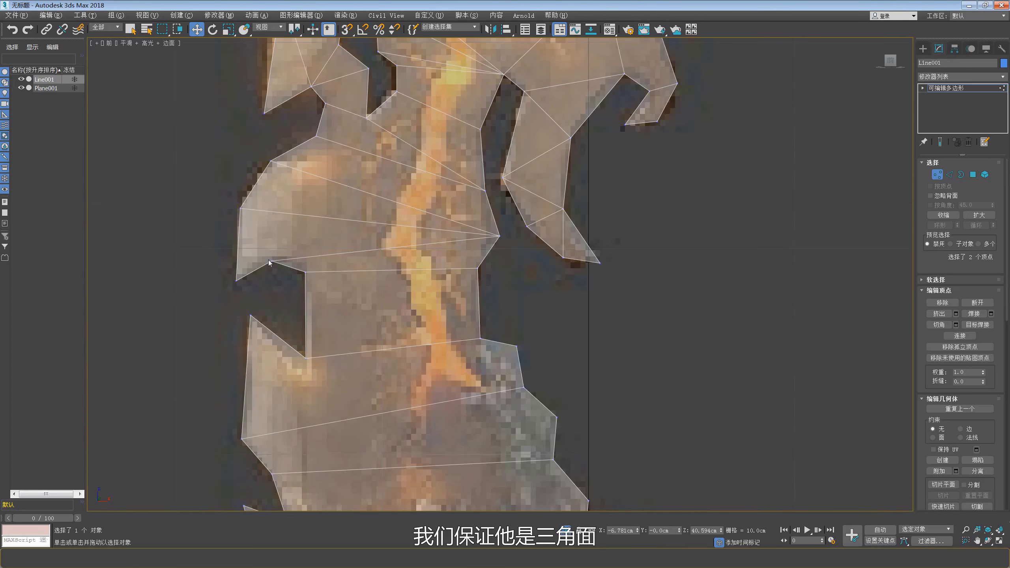
right_click(269, 255)
click(291, 262)
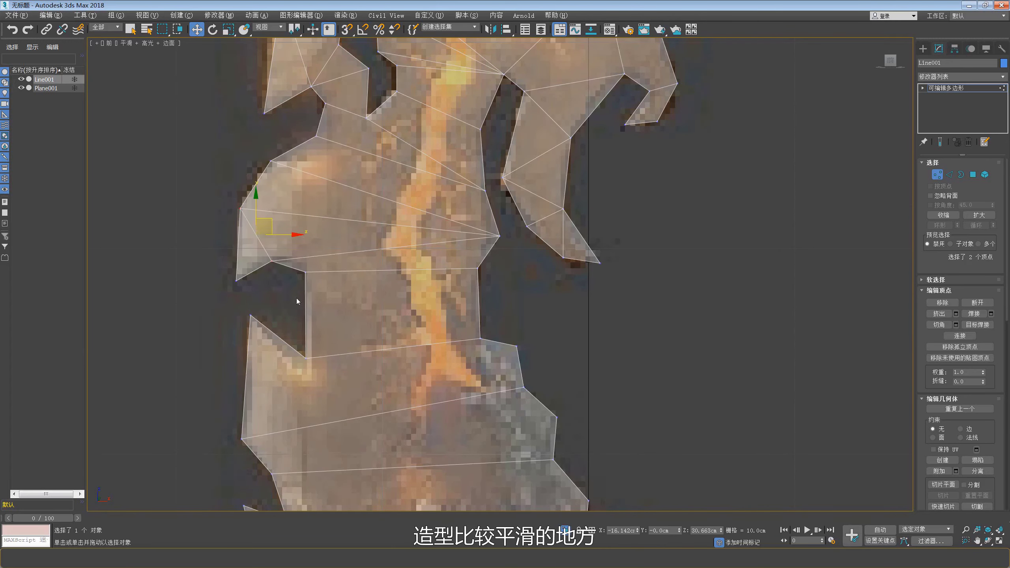
scroll(297, 298, down, 2)
mouse_move(336, 206)
middle_down()
mouse_move(397, 264)
mouse_move(402, 181)
middle_up()
Step: Add three diagonal Connect edges between left-edge and opposite vertices on the lower blade
scroll(440, 206, up, 2)
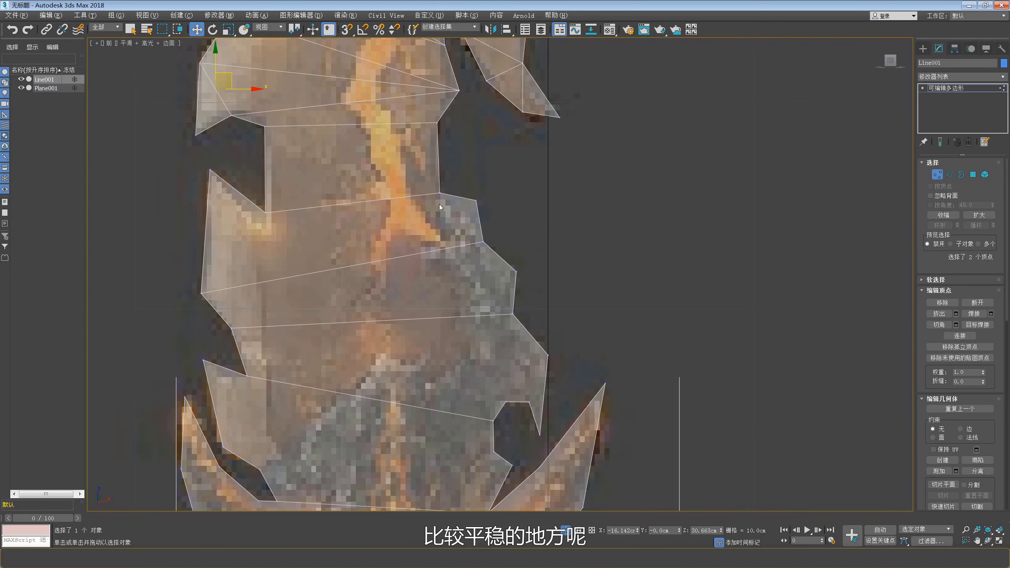
click(266, 213)
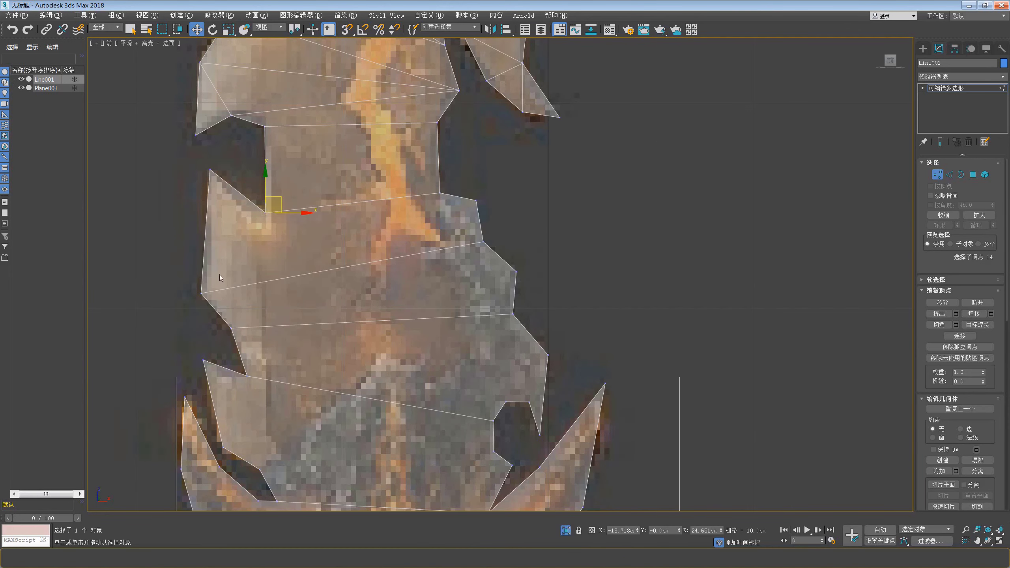
ctrl+click(201, 293)
right_click(305, 262)
click(274, 291)
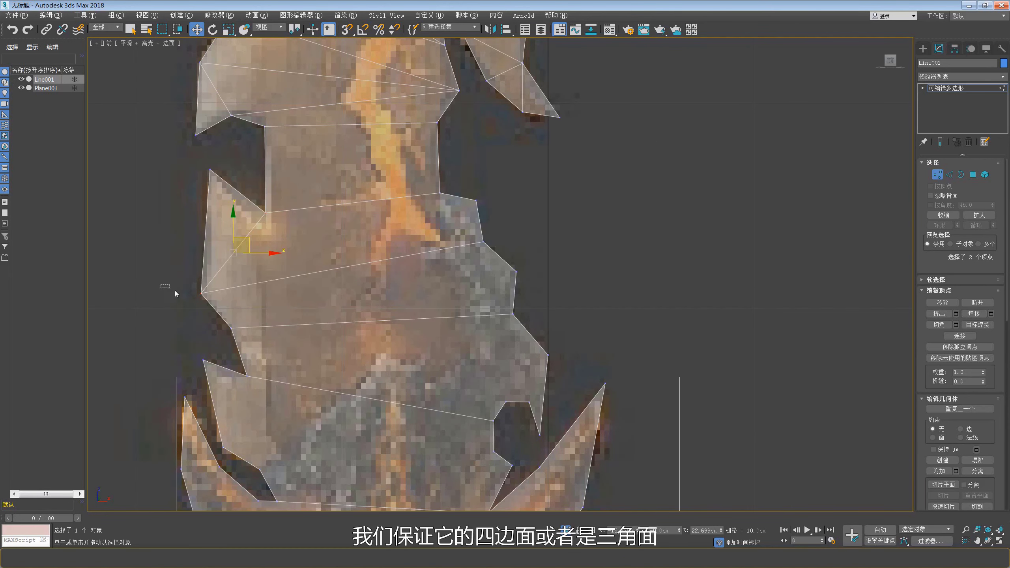
ctrl+click(477, 200)
right_click(505, 205)
click(493, 236)
scroll(383, 226, down, 4)
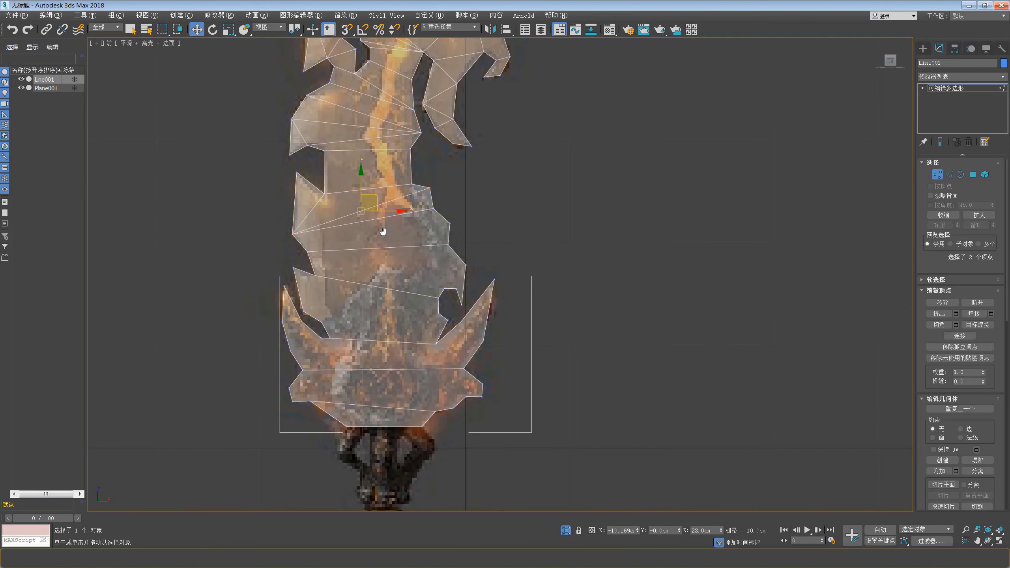
scroll(469, 236, up, 2)
click(279, 250)
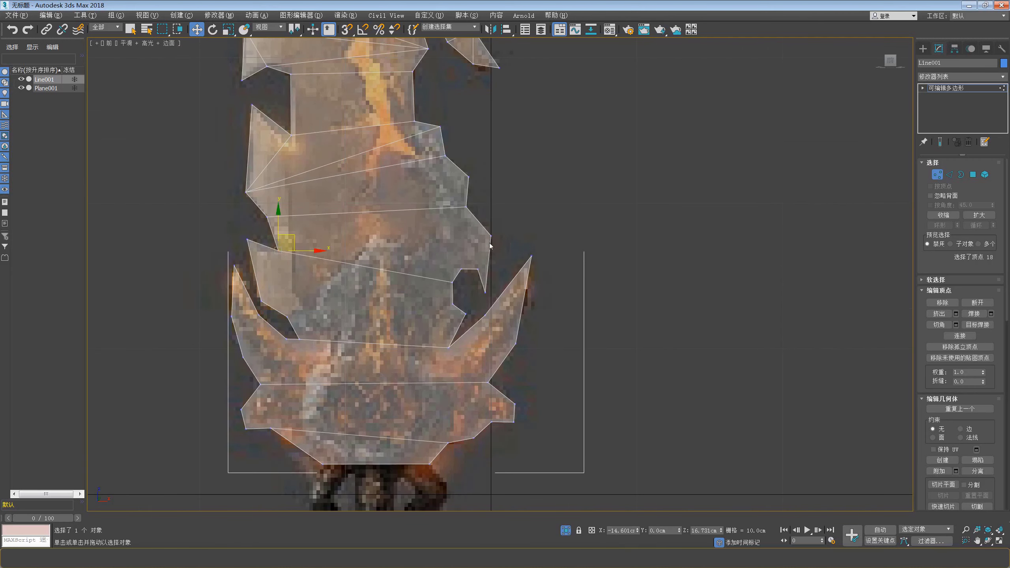
ctrl+click(491, 236)
right_click(497, 238)
click(492, 272)
Step: Pan down the lower blade and connect another vertex pair across it
scroll(492, 272, up, 2)
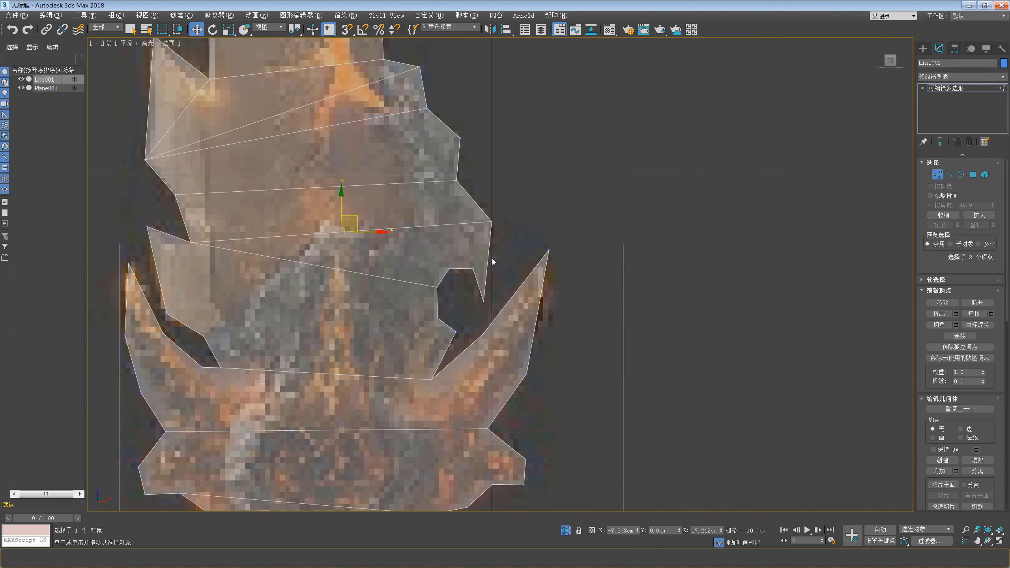
scroll(461, 263, up, 2)
scroll(470, 285, down, 2)
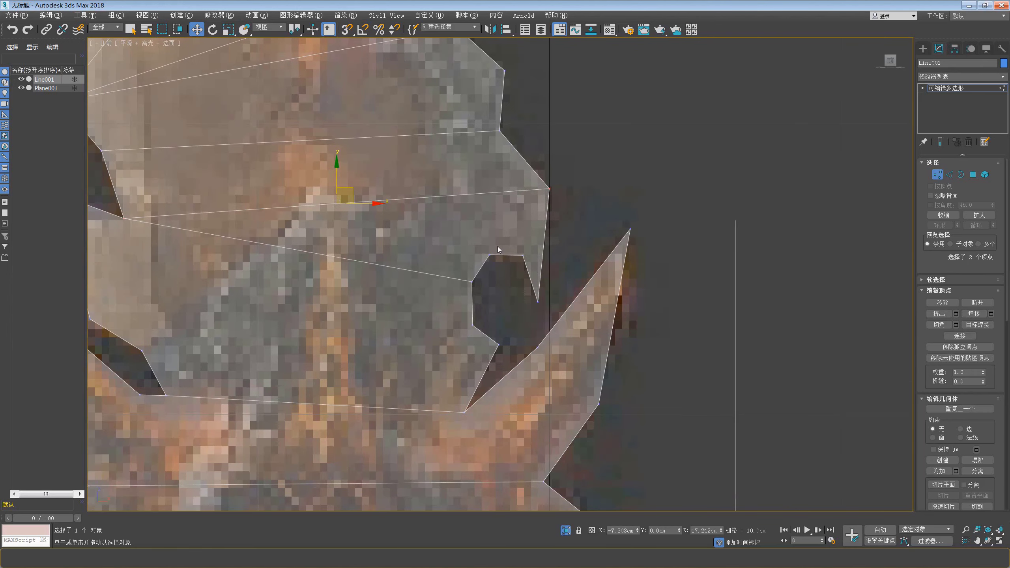
scroll(293, 228, up, 1)
right_click(359, 207)
click(353, 230)
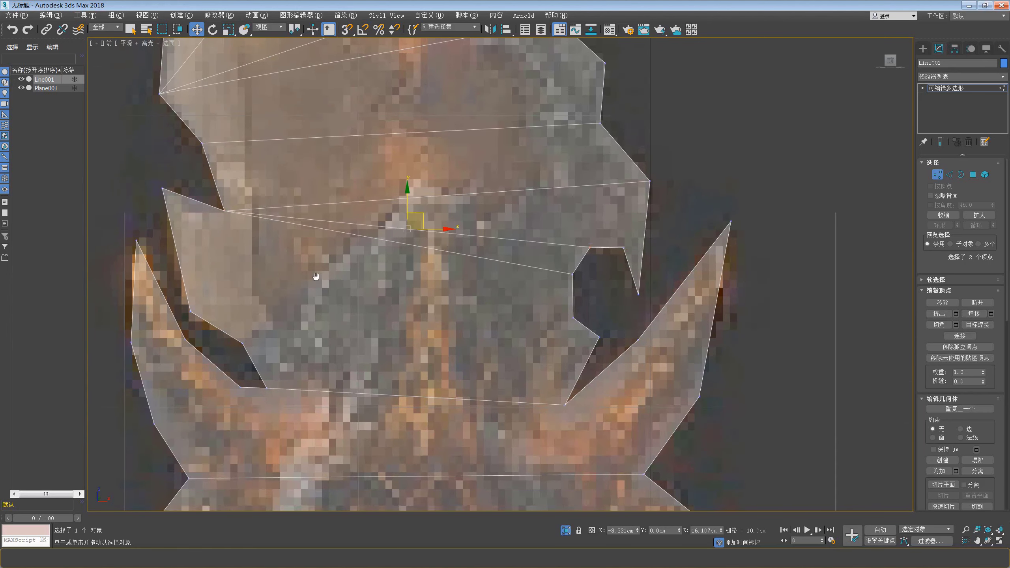
middle_drag(357, 238, 374, 173)
click(201, 262)
ctrl+click(583, 269)
right_click(598, 270)
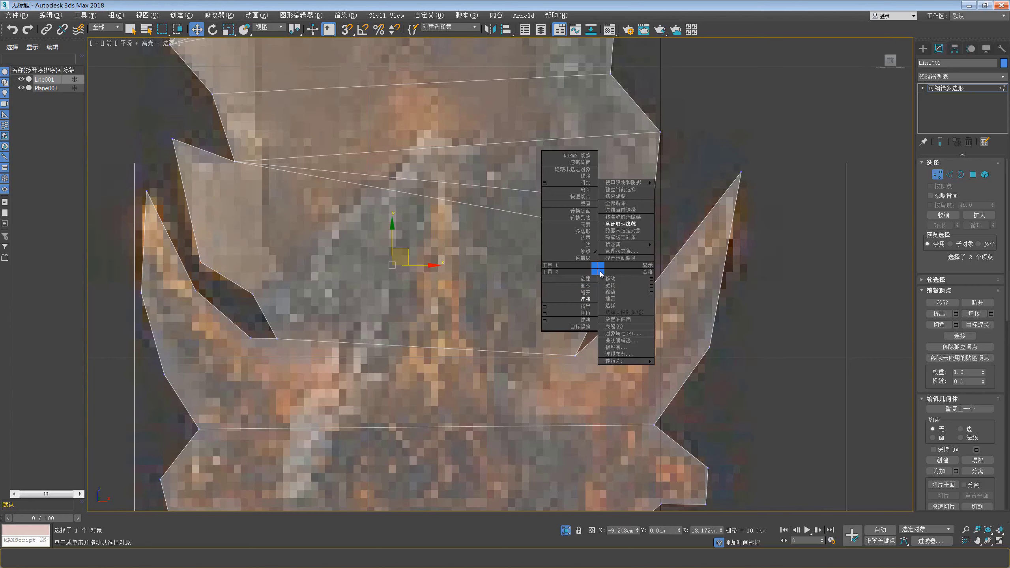
click(592, 298)
Step: Split the wide lower guard bands with two more connecting edges
middle_drag(438, 278, 390, 243)
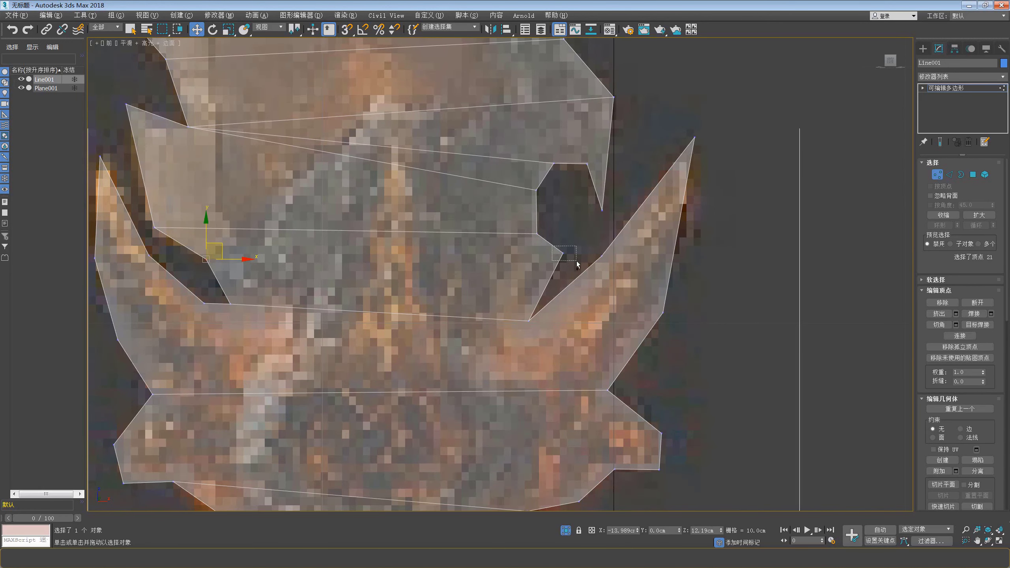
right_click(586, 253)
click(574, 283)
middle_drag(527, 335, 466, 280)
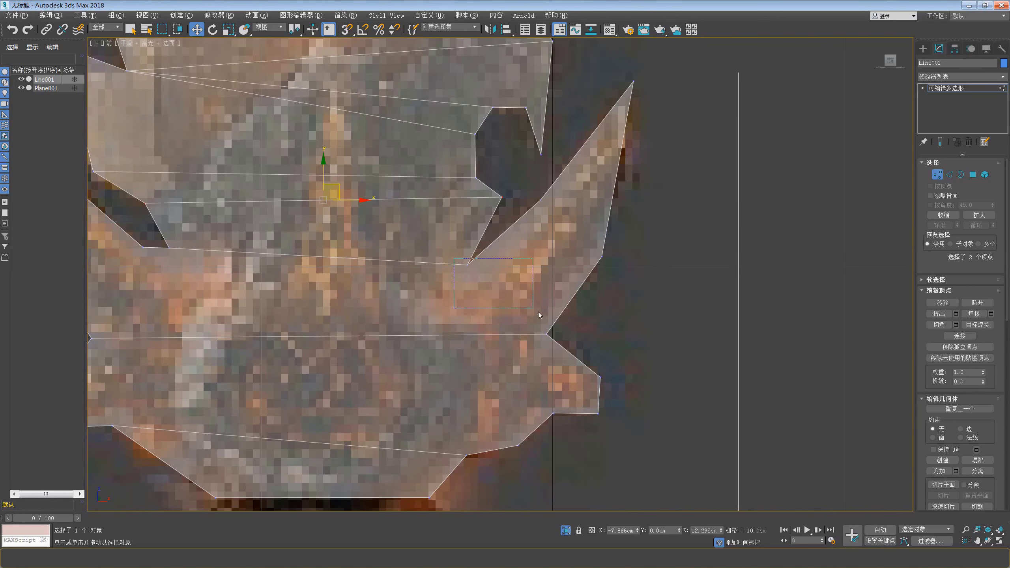
drag(538, 314, 538, 312)
right_click(579, 308)
click(551, 336)
Step: Connect vertex pairs across the right horn and then the left horn
drag(552, 213, 628, 274)
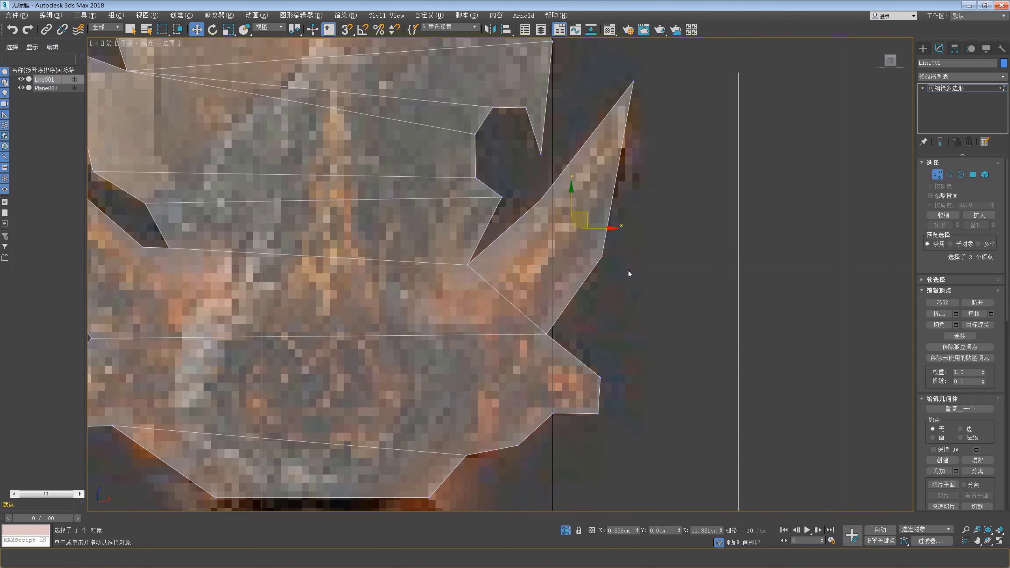
right_click(628, 273)
click(576, 272)
middle_drag(573, 267, 855, 255)
drag(431, 208, 406, 281)
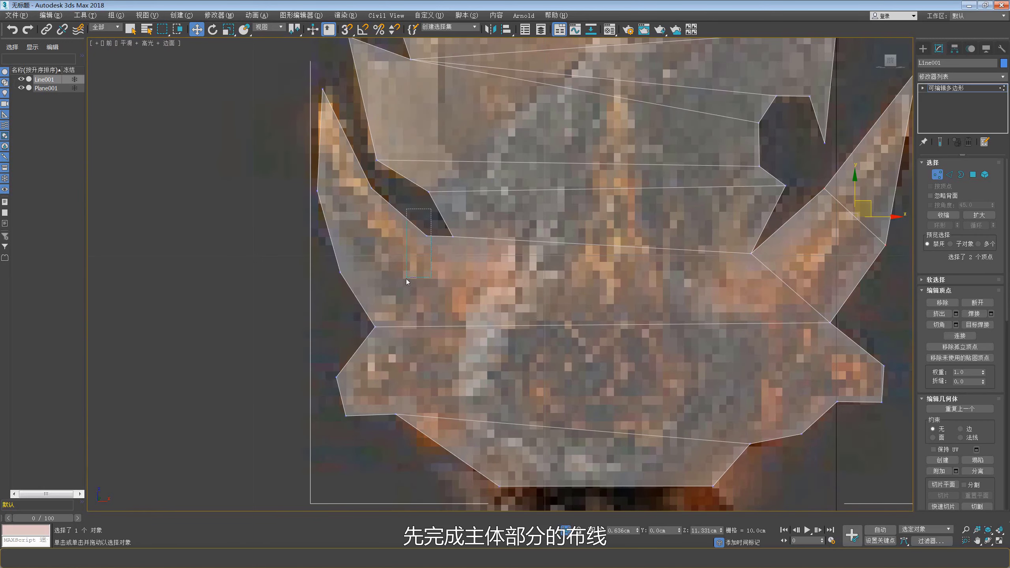
right_click(404, 301)
click(376, 326)
Step: Triangulate the left horn with three more edges between its vertex pairs
click(370, 188)
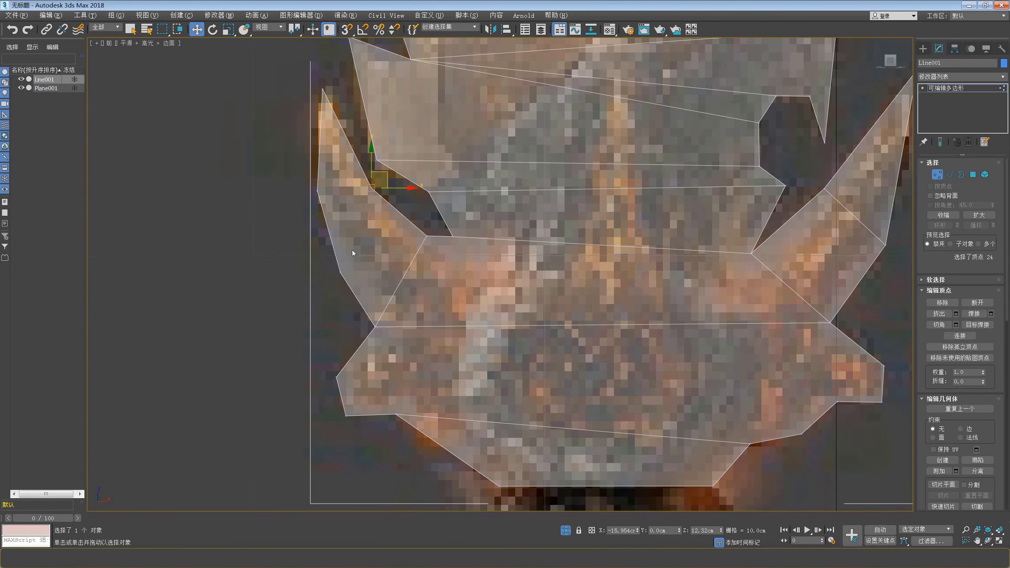
ctrl+click(340, 272)
right_click(343, 262)
click(318, 285)
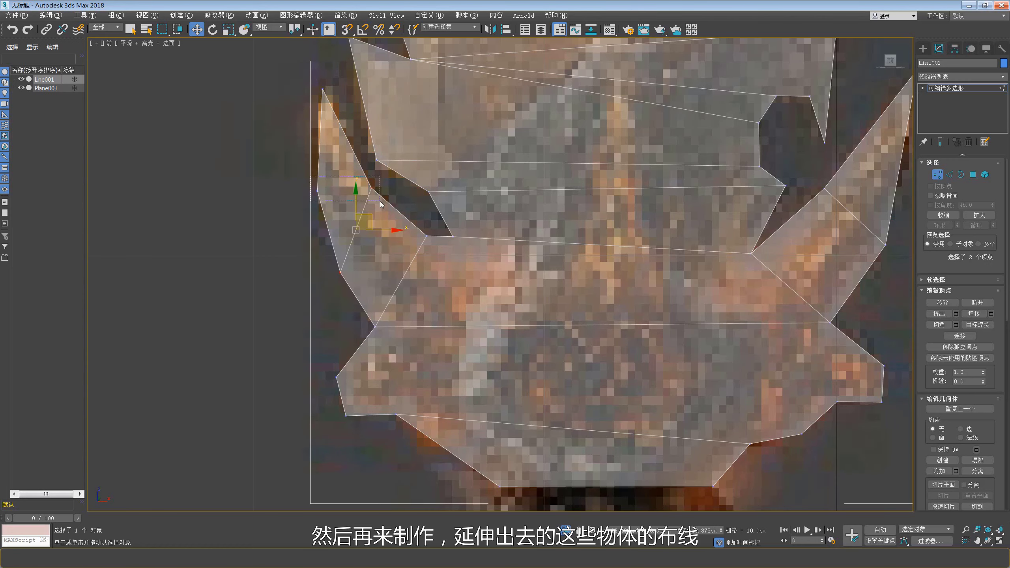
right_click(379, 199)
click(373, 229)
scroll(373, 235, down, 5)
scroll(315, 212, up, 1)
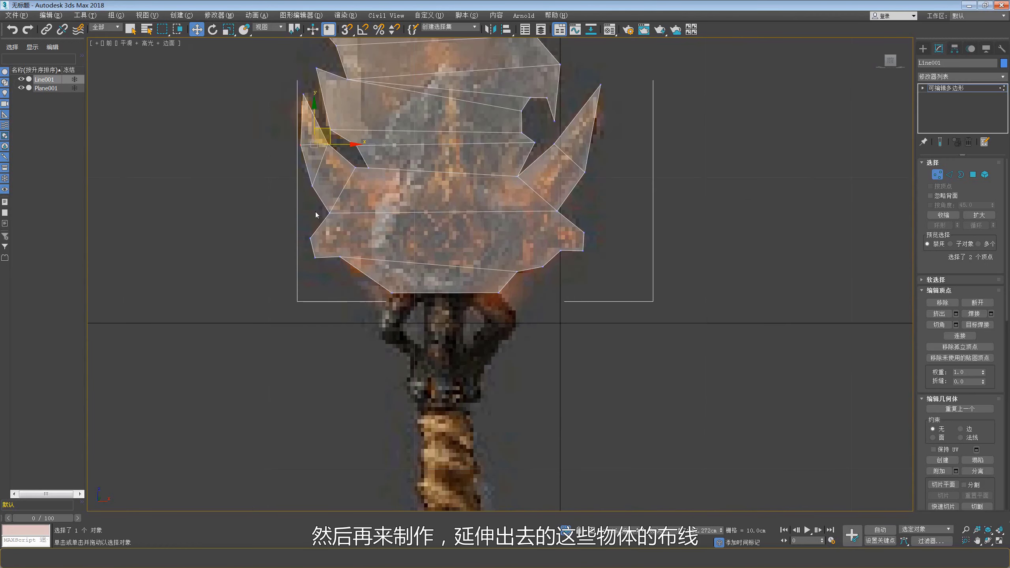
scroll(326, 178, up, 2)
scroll(305, 216, up, 1)
ctrl+click(363, 183)
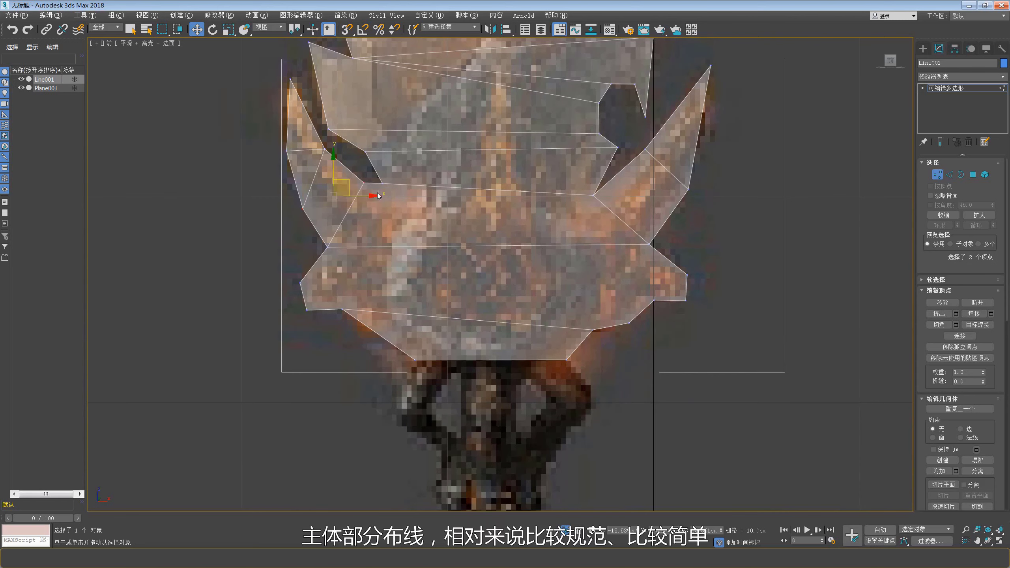
right_click(373, 197)
click(377, 229)
Step: Connect the horn's base vertex across the piece and add an edge on the lower left edge
scroll(404, 193, up, 2)
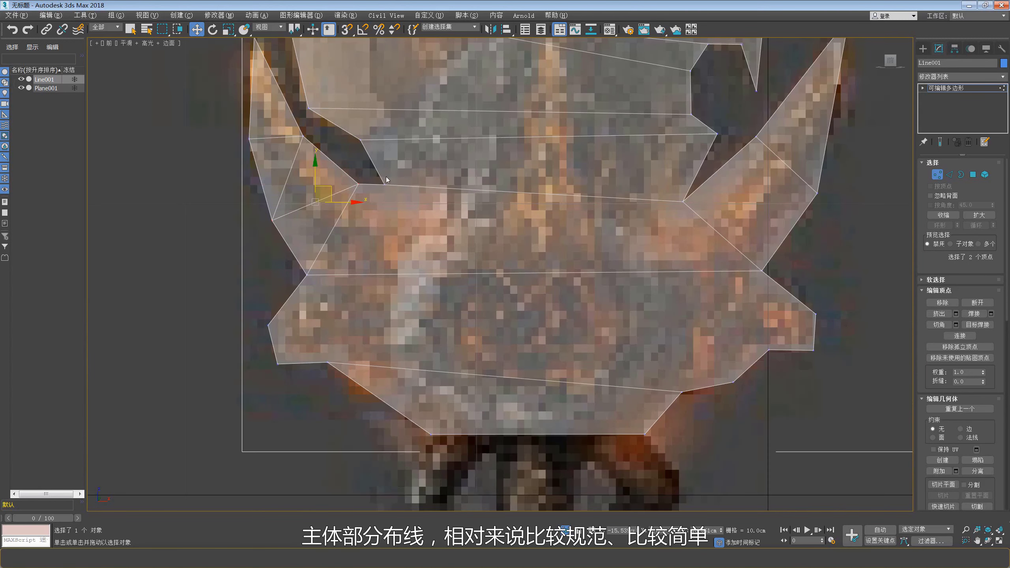
click(381, 196)
ctrl+click(303, 272)
right_click(376, 257)
click(375, 287)
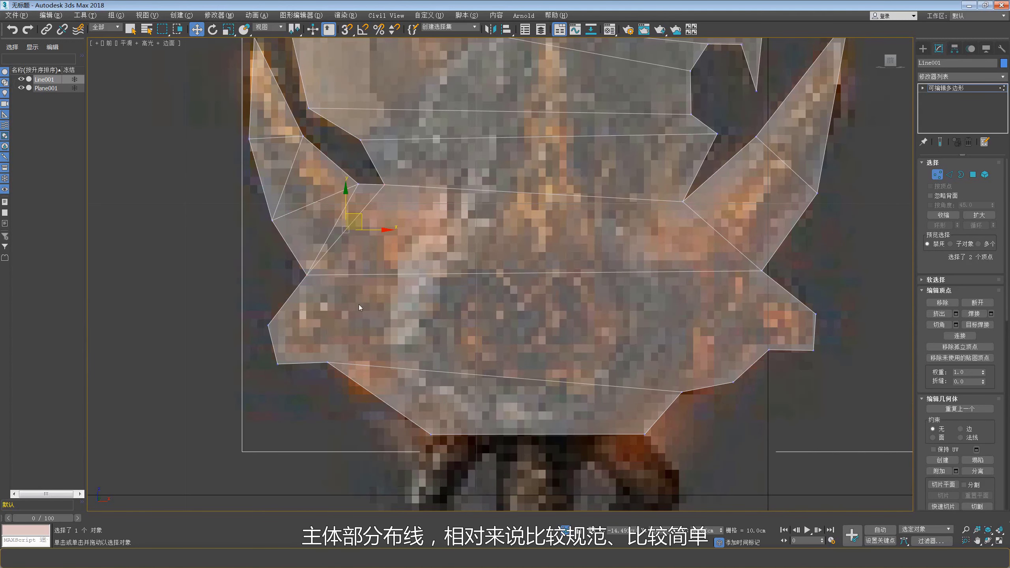
middle_drag(295, 284, 283, 225)
right_click(325, 294)
click(322, 286)
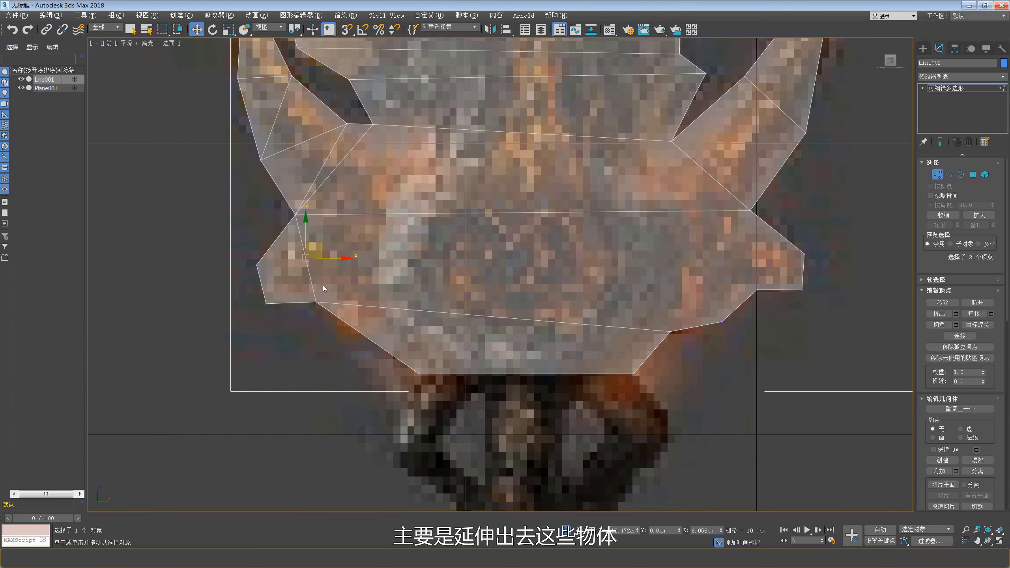
Step: Connect the right-side vertex pair and add a diagonal across the lower piece
middle_drag(323, 285, 140, 287)
drag(579, 197, 539, 303)
right_click(579, 287)
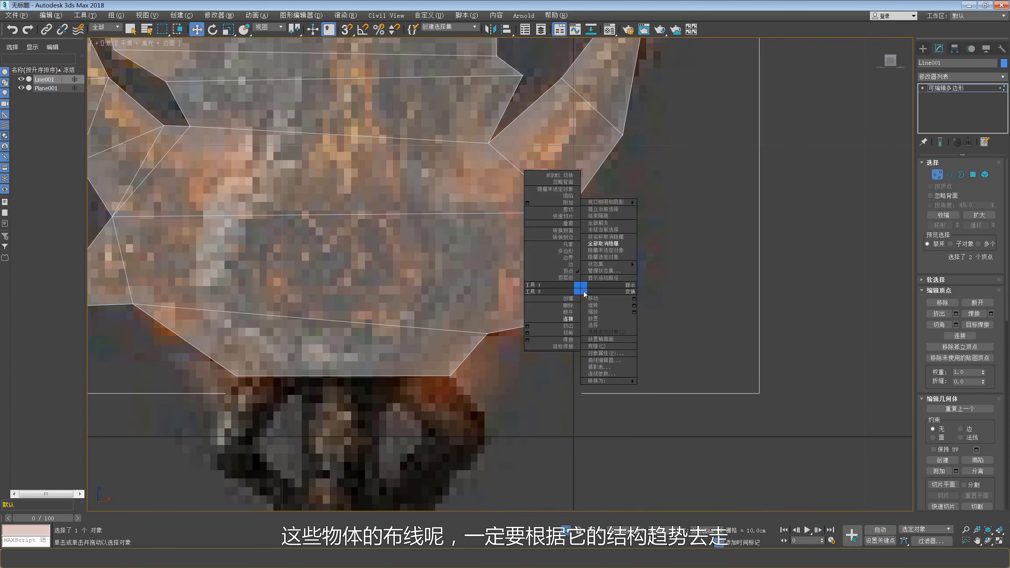
click(552, 321)
middle_drag(557, 293, 598, 283)
click(579, 313)
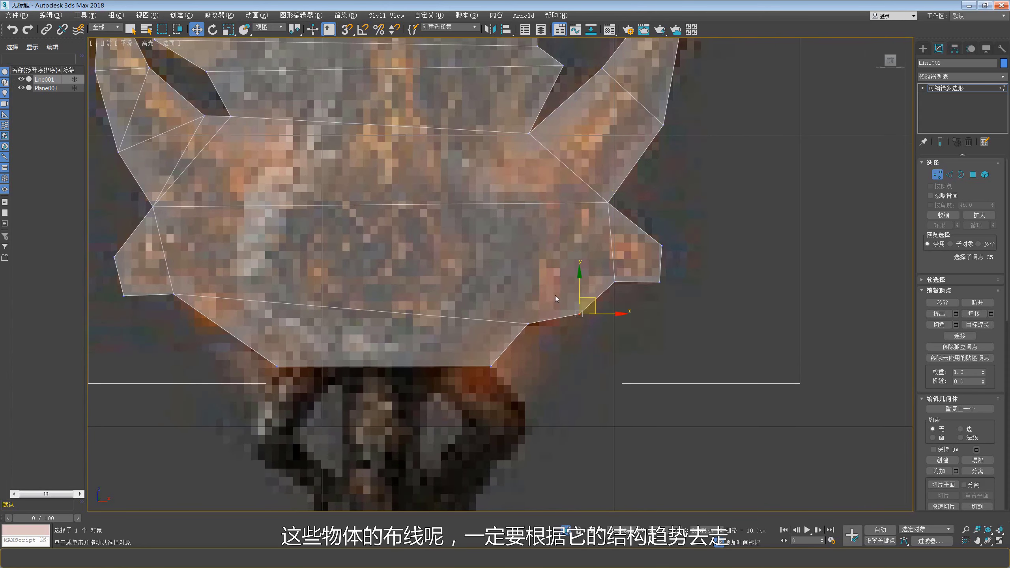
ctrl+click(151, 205)
right_click(273, 235)
click(282, 225)
scroll(395, 243, down, 3)
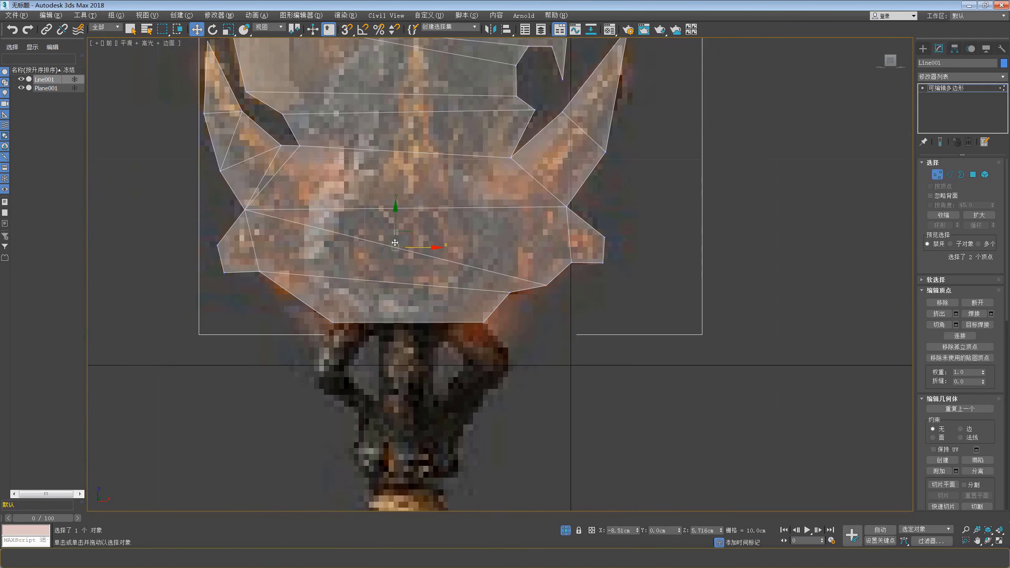
middle_drag(395, 242, 373, 294)
click(258, 295)
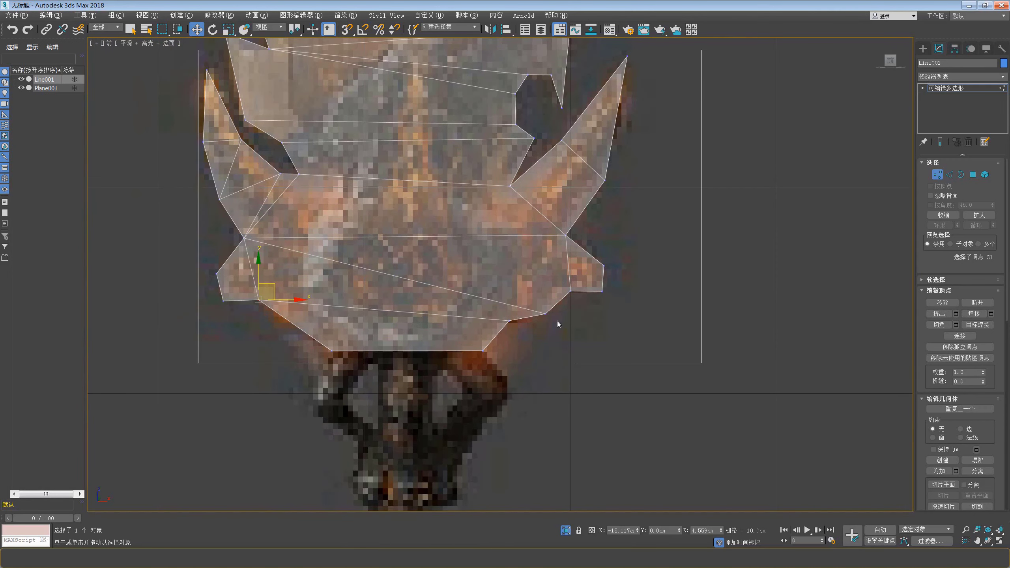
scroll(520, 271, down, 2)
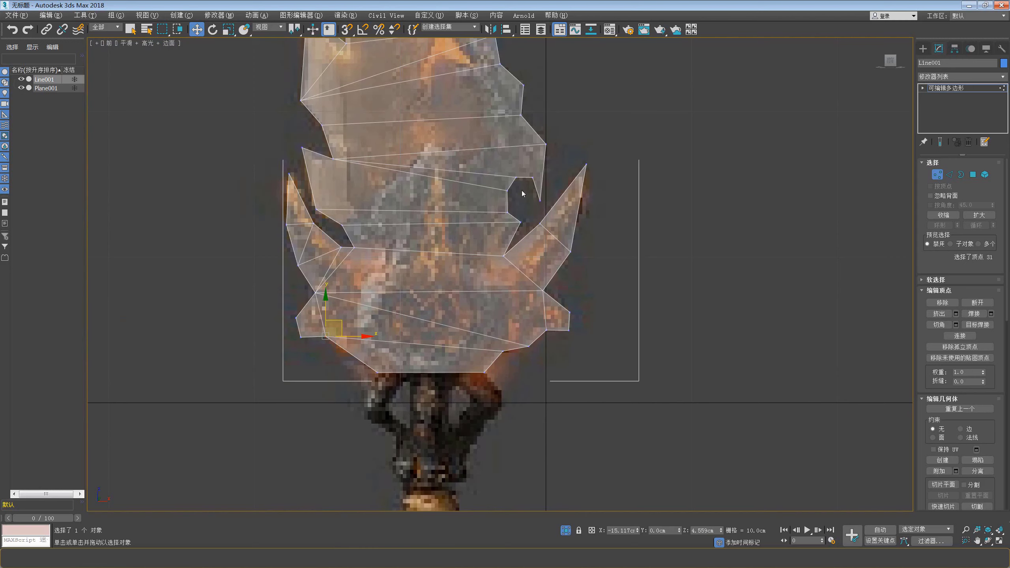
middle_drag(522, 194, 533, 242)
Step: Connect a vertex pair near the blade's top-right corner with a new edge
scroll(552, 234, up, 3)
click(553, 214)
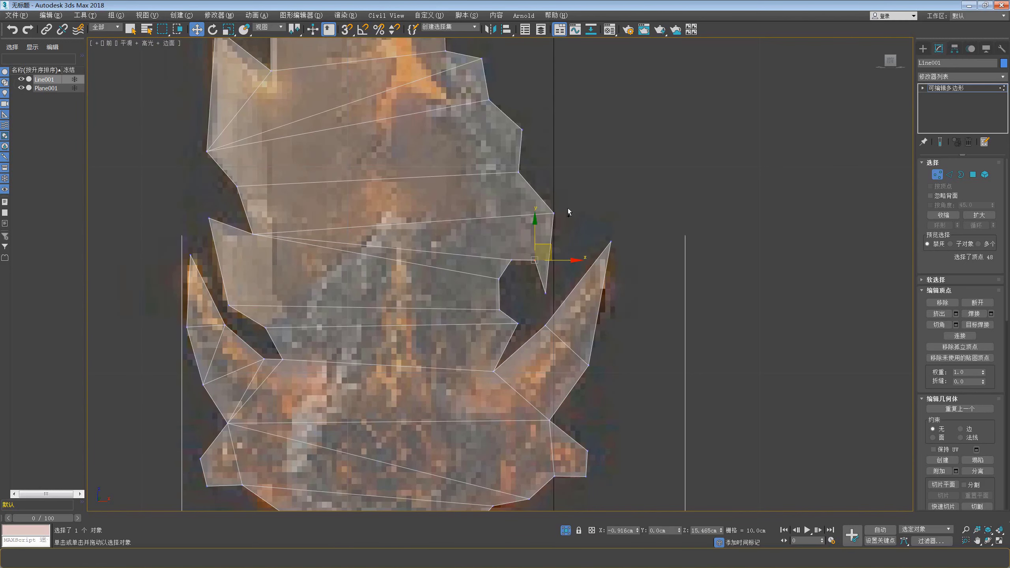
right_click(568, 209)
click(563, 256)
drag(503, 266, 504, 264)
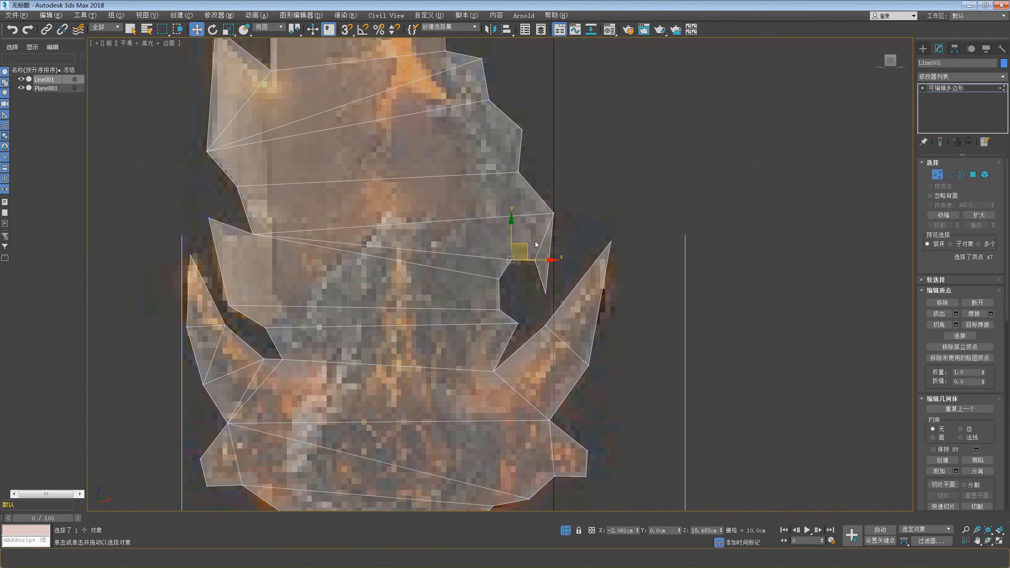
drag(534, 232, 535, 229)
right_click(545, 227)
click(406, 287)
Step: Add two more edges joining left-edge vertices to vertices across the blade
middle_drag(406, 288, 346, 236)
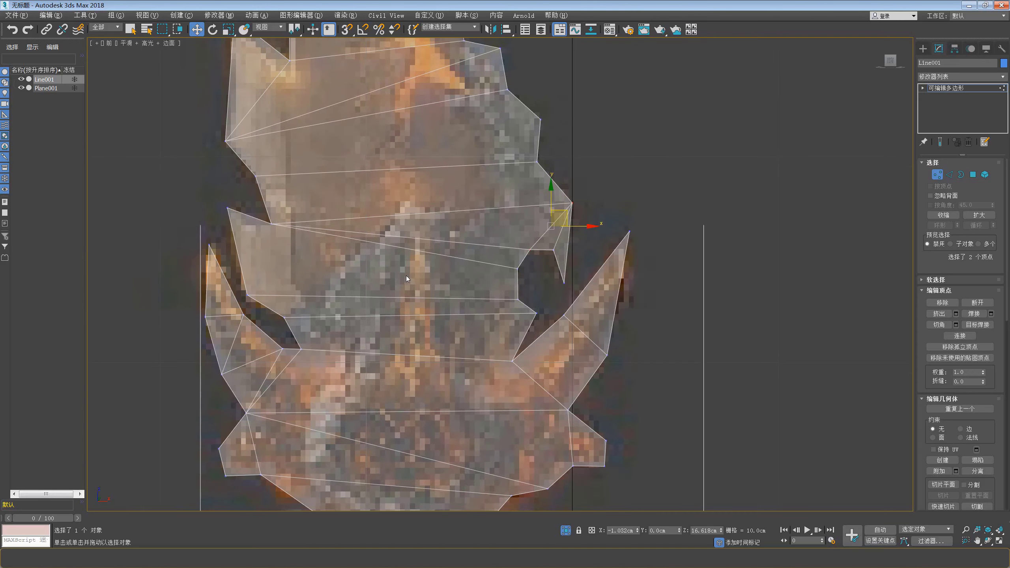
click(321, 218)
ctrl+click(297, 291)
right_click(355, 263)
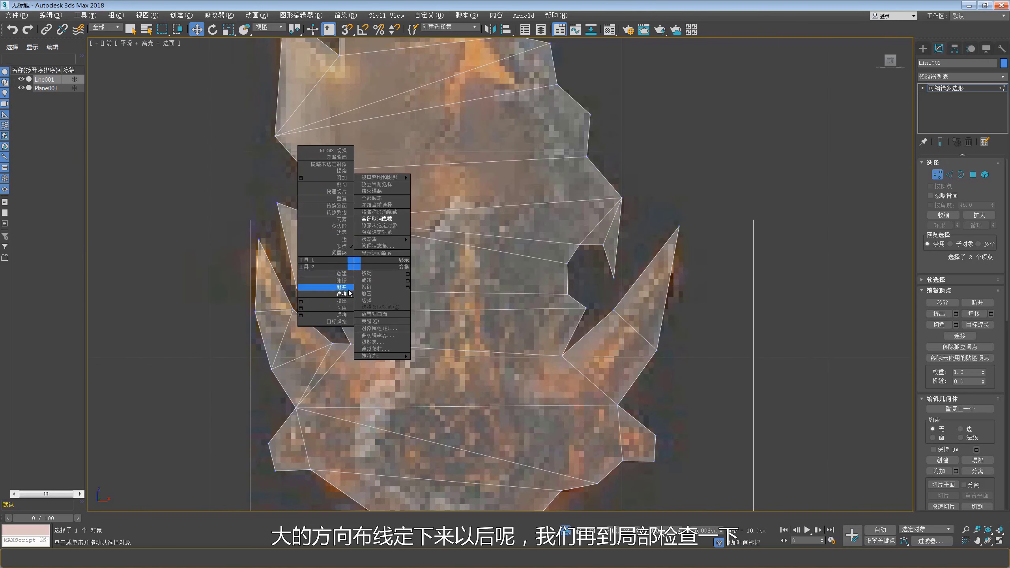
click(326, 294)
middle_drag(361, 261, 363, 280)
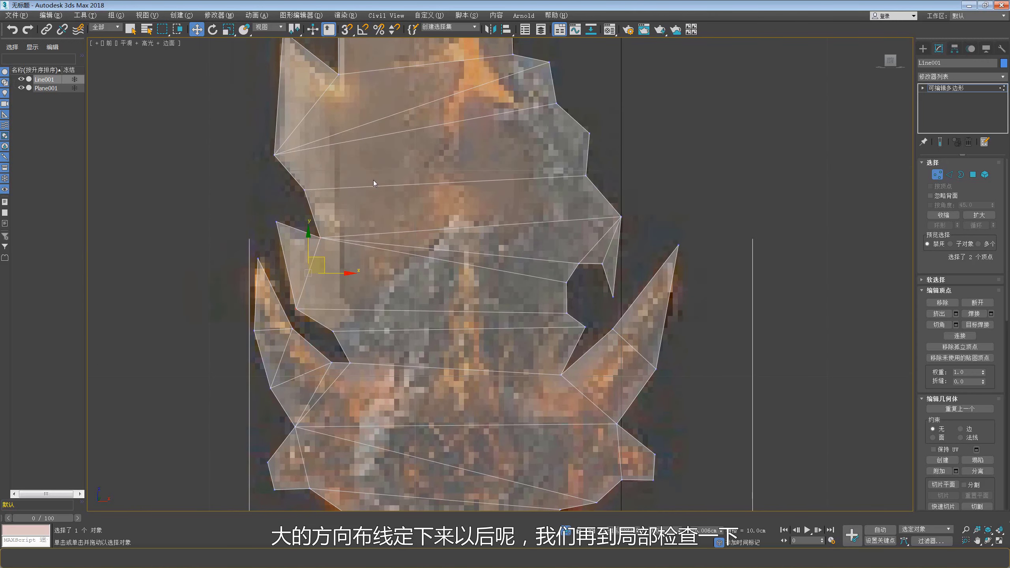
middle_drag(373, 180, 376, 248)
click(301, 258)
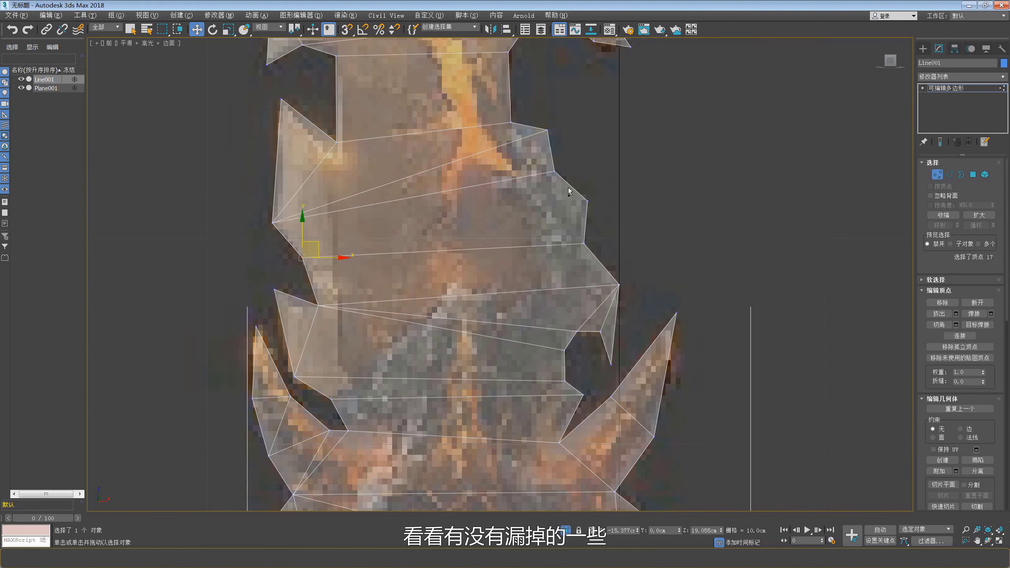
ctrl+click(587, 201)
right_click(610, 195)
click(572, 218)
Step: Fill a missing triangle on the upper blade with a connecting edge
middle_drag(493, 152, 493, 240)
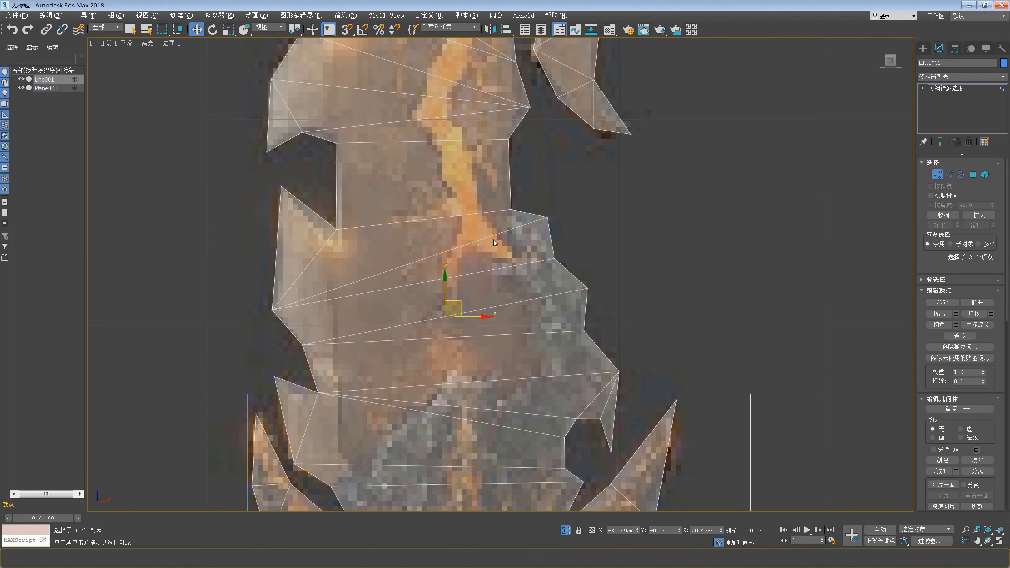
middle_drag(431, 181, 434, 267)
middle_drag(467, 141, 473, 253)
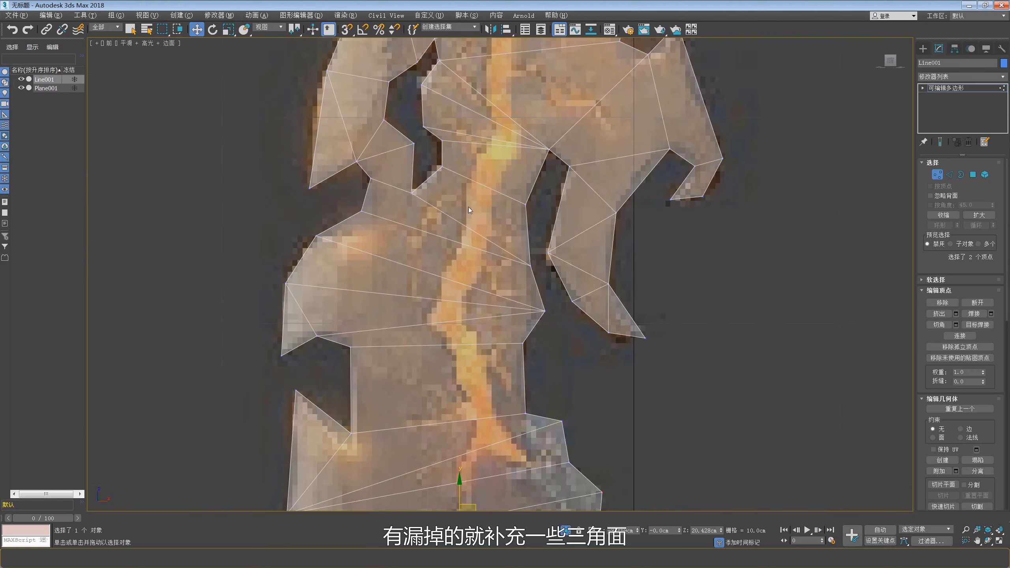
middle_drag(469, 206, 455, 259)
click(348, 263)
ctrl+click(398, 245)
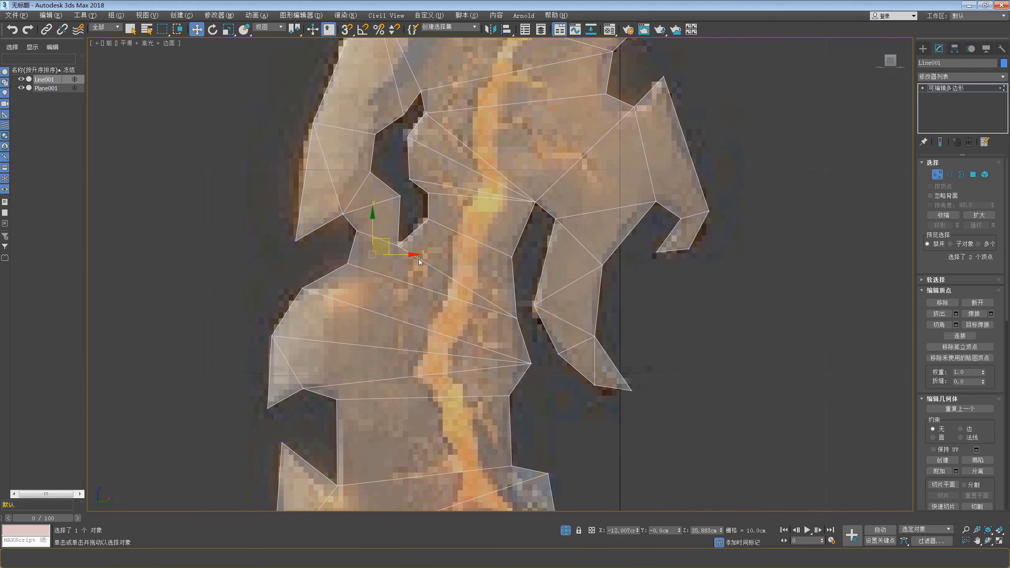
right_click(418, 259)
click(415, 289)
Step: Join the two right-hand tip vertices and check the blade top for gaps
middle_drag(494, 289, 427, 296)
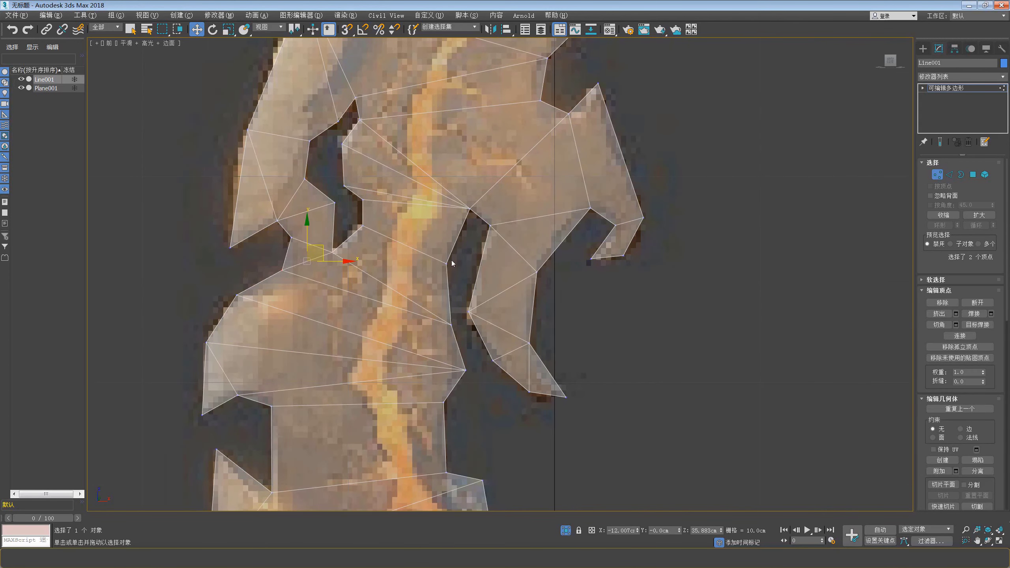
mouse_move(356, 125)
middle_down()
mouse_move(362, 237)
mouse_move(309, 176)
middle_up()
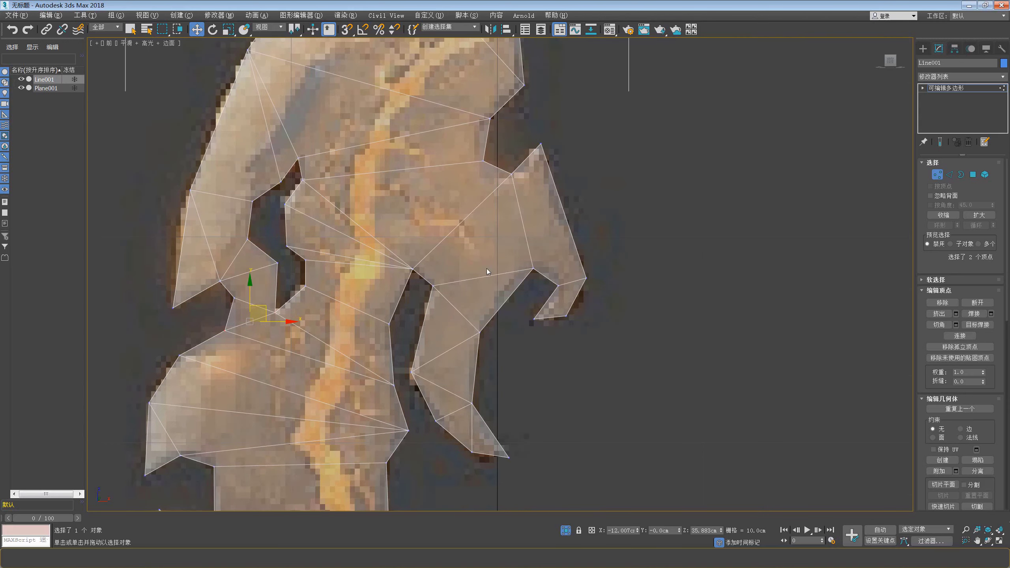
click(533, 269)
ctrl+click(586, 279)
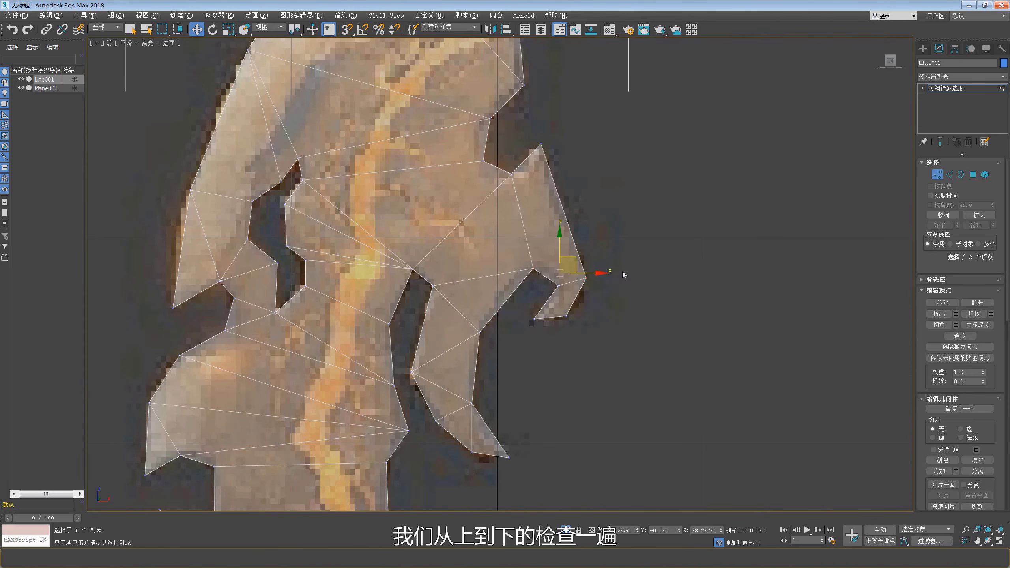
right_click(621, 272)
mouse_move(552, 194)
middle_down()
mouse_move(552, 220)
mouse_move(507, 244)
middle_up()
scroll(551, 220, down, 2)
scroll(513, 195, up, 2)
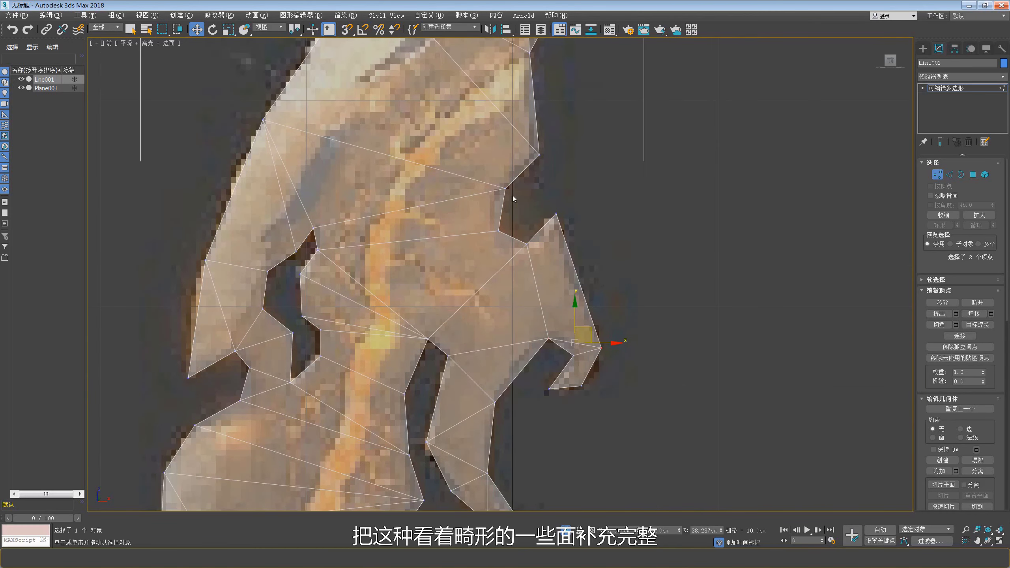
scroll(513, 196, down, 4)
middle_drag(513, 196, 506, 248)
scroll(507, 248, up, 2)
click(329, 212)
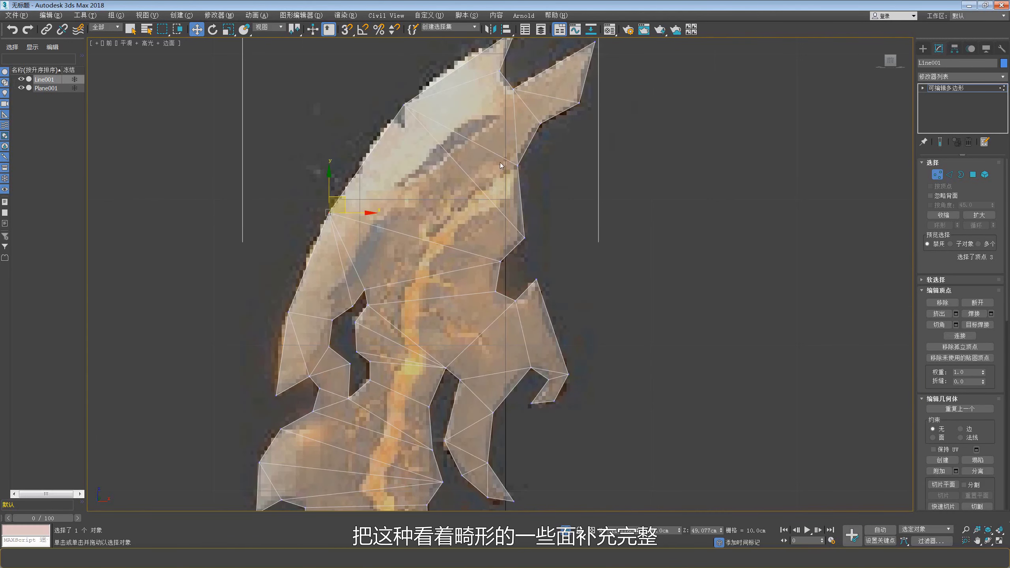
middle_drag(500, 163, 538, 158)
scroll(601, 174, down, 4)
Step: Zoom out and start a Line spline with points down from the handle's top
scroll(538, 176, up, 4)
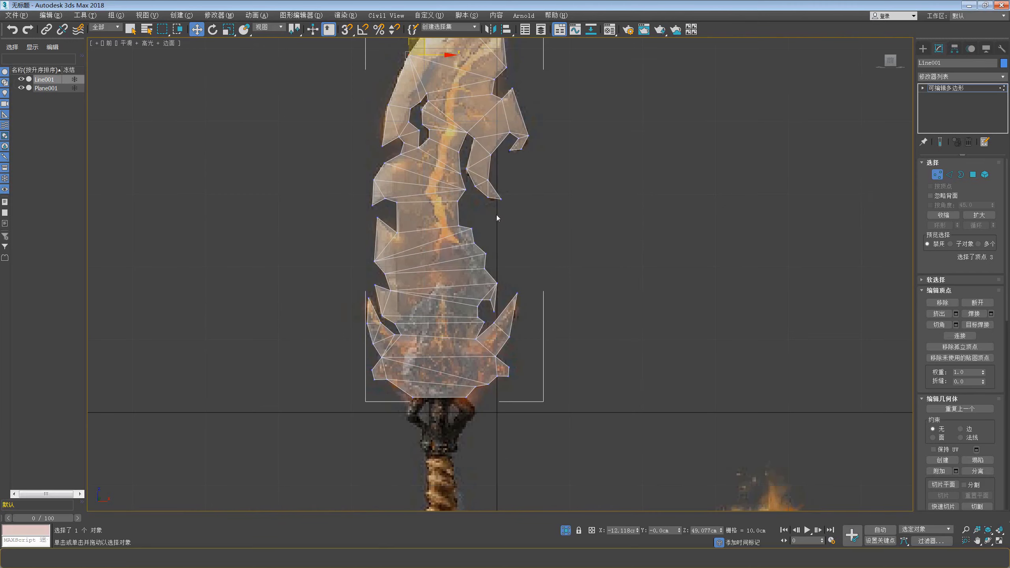
scroll(464, 217, down, 3)
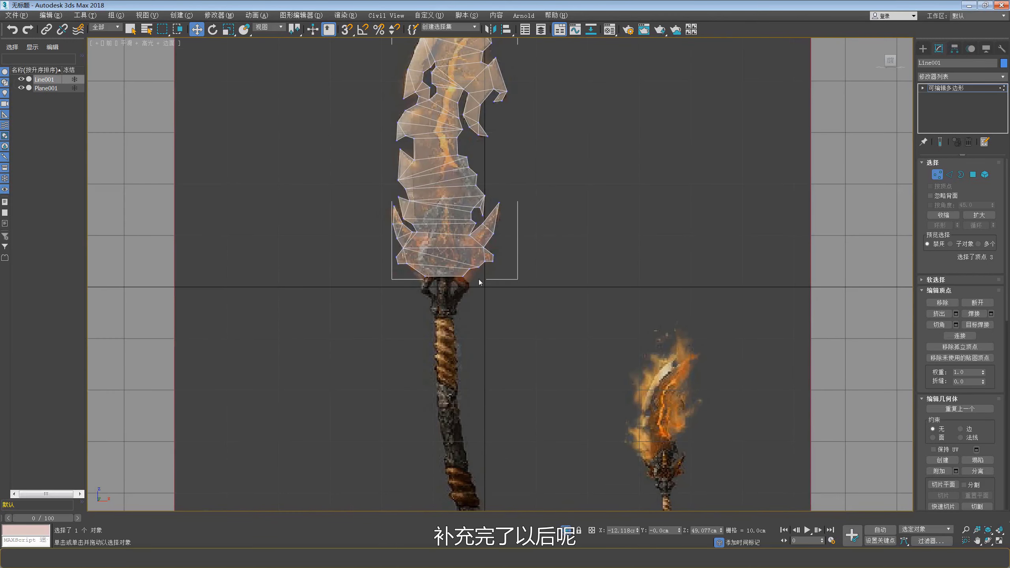
scroll(450, 247, down, 2)
scroll(451, 246, up, 2)
scroll(453, 244, up, 1)
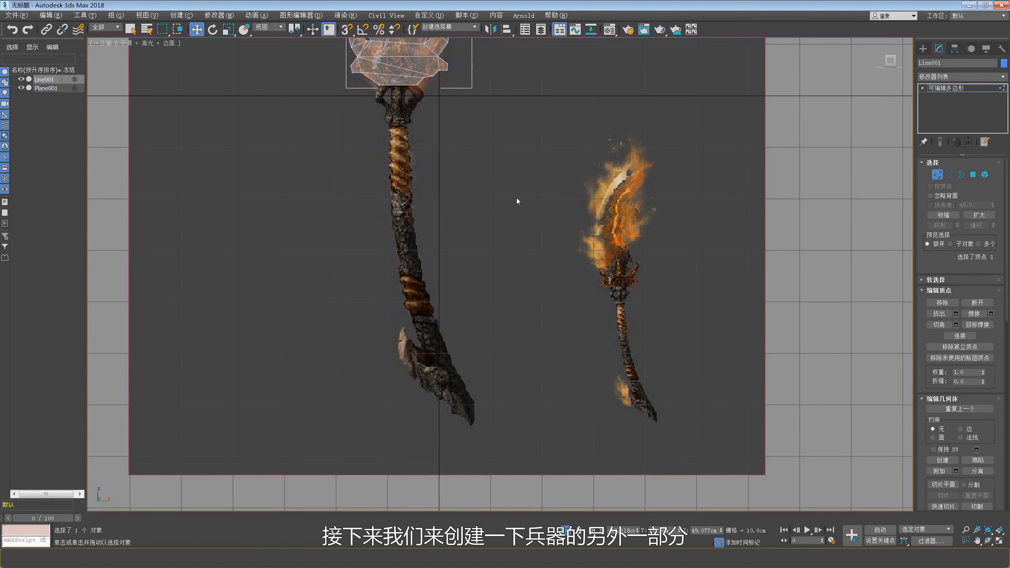
click(922, 48)
click(941, 118)
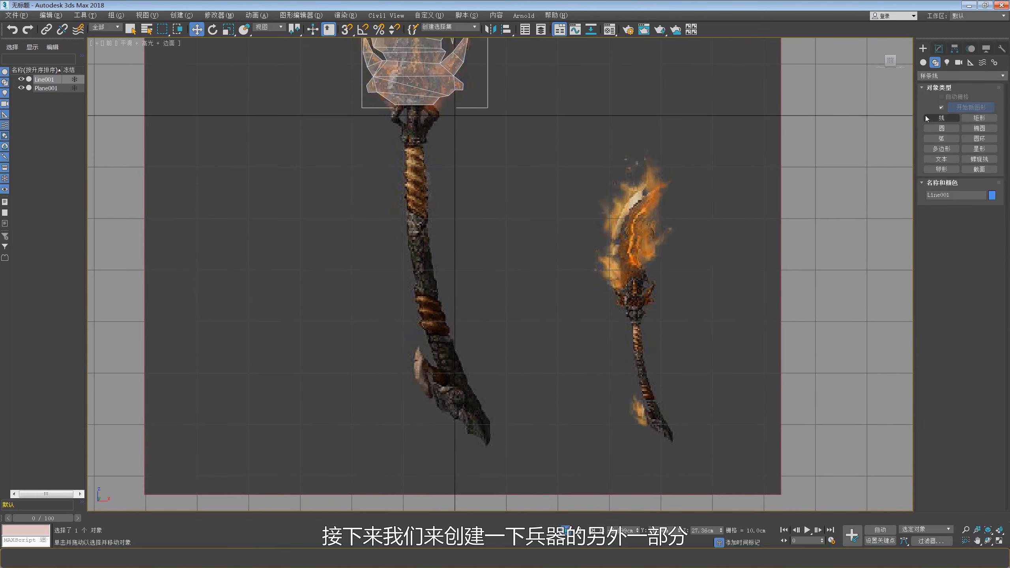
middle_drag(406, 108, 387, 92)
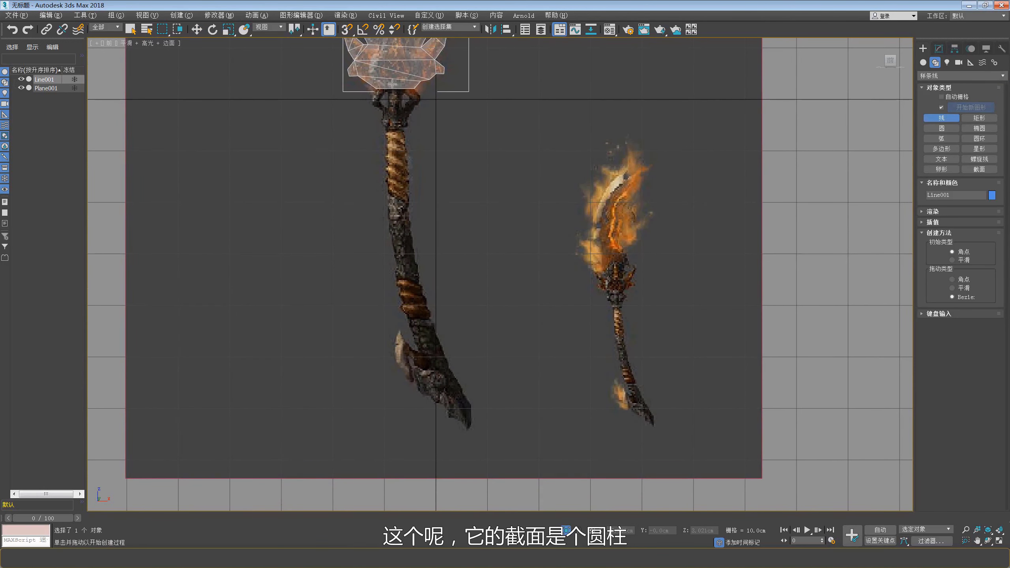
click(394, 85)
click(394, 162)
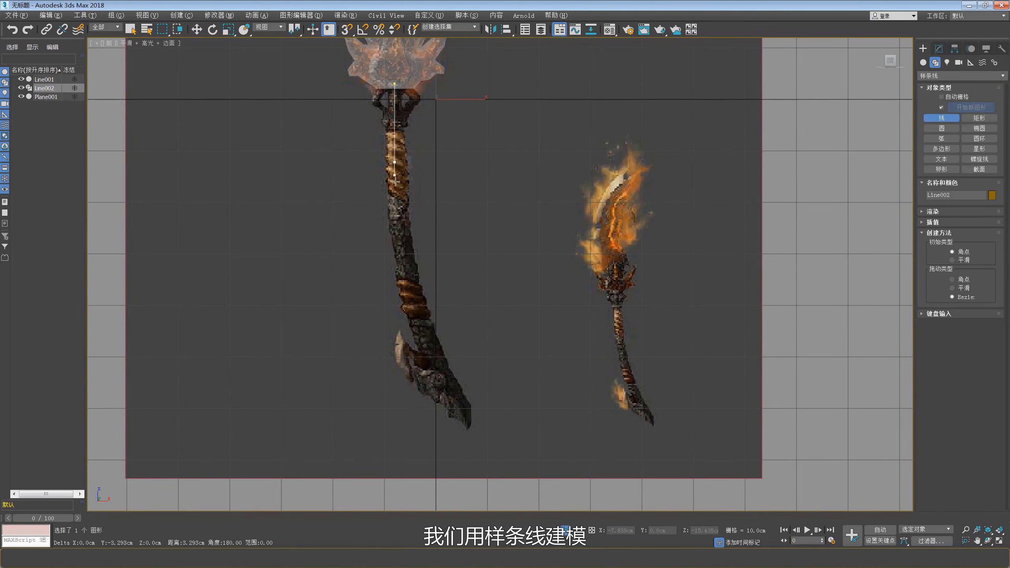
click(400, 226)
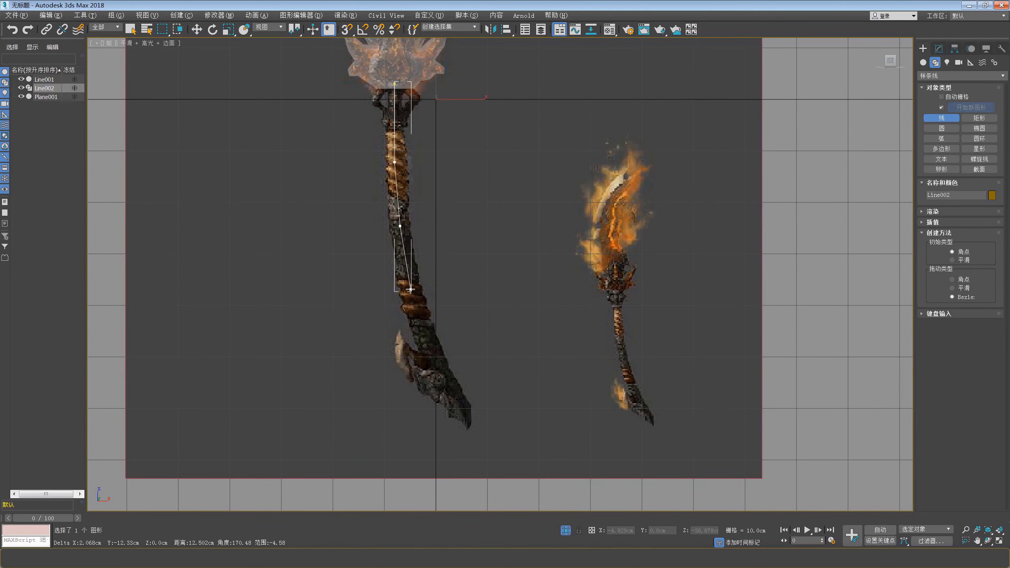
Step: Continue the path with four more points along the handle's curve and finish it
click(410, 289)
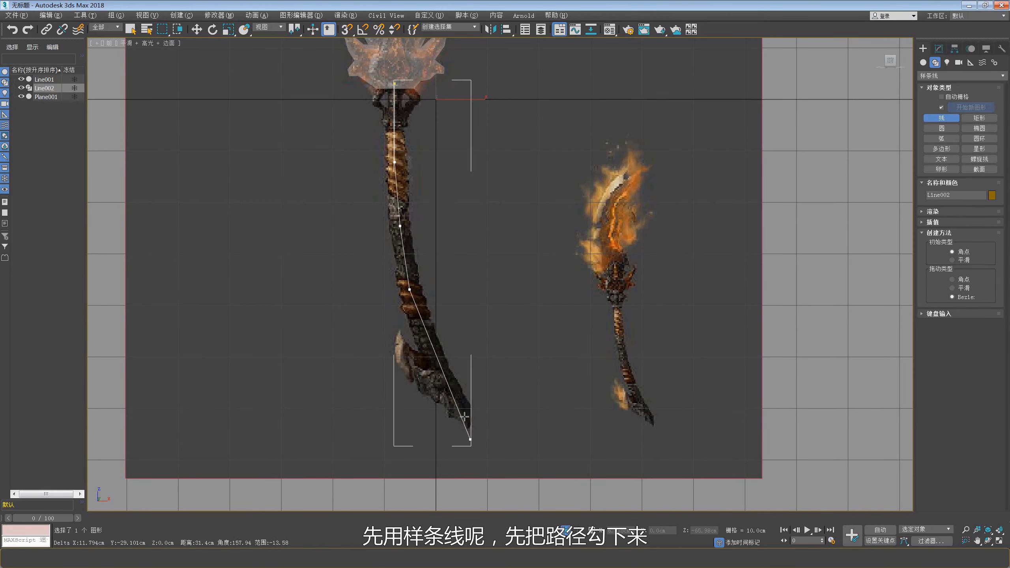
click(426, 342)
click(446, 384)
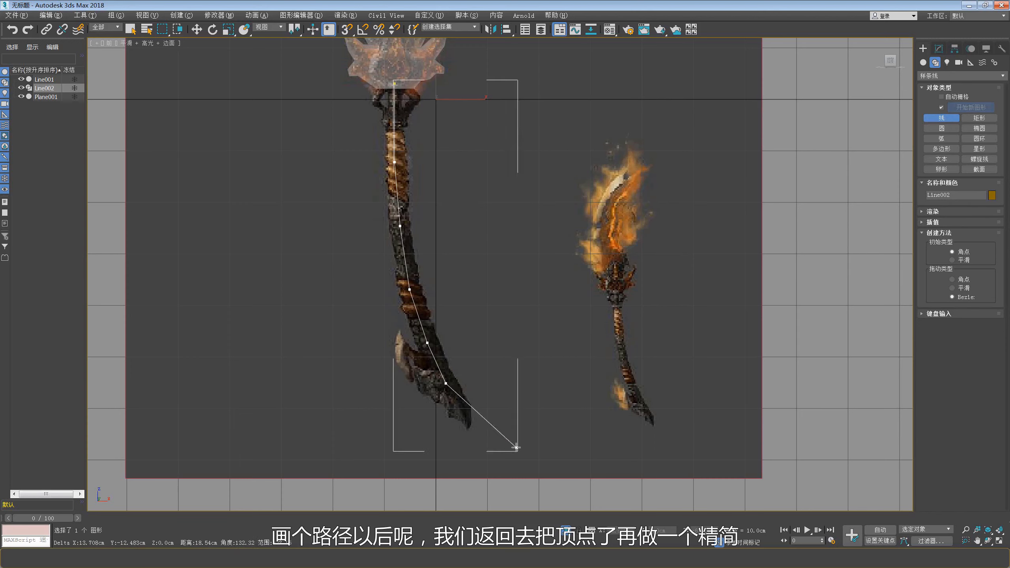
click(469, 426)
right_click(468, 425)
Step: Move a midway vertex of Line002 down onto the handle's curve
middle_drag(425, 262, 423, 279)
click(408, 306)
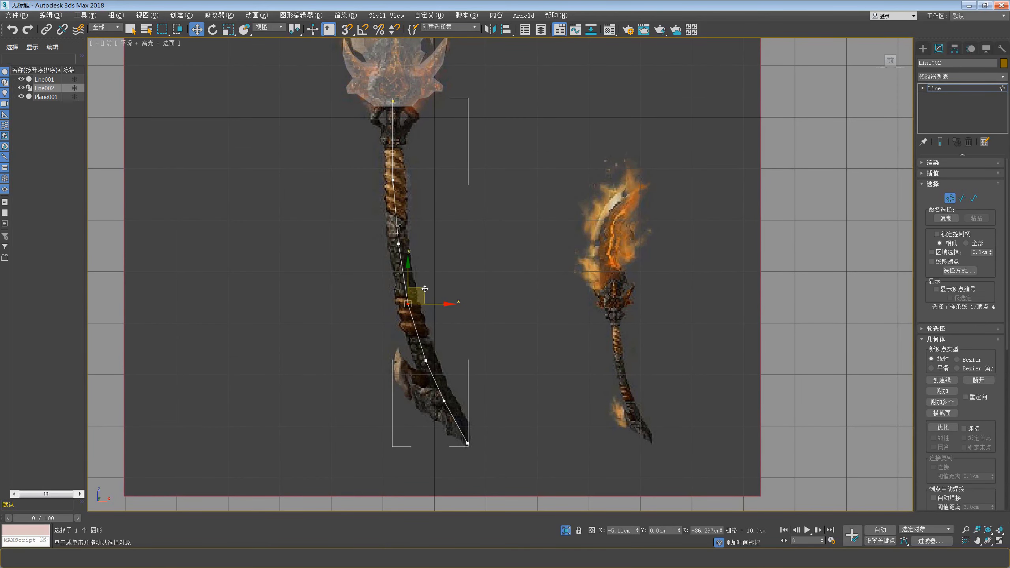
mouse_move(424, 289)
mouse_down()
mouse_move(442, 349)
mouse_move(427, 306)
mouse_up()
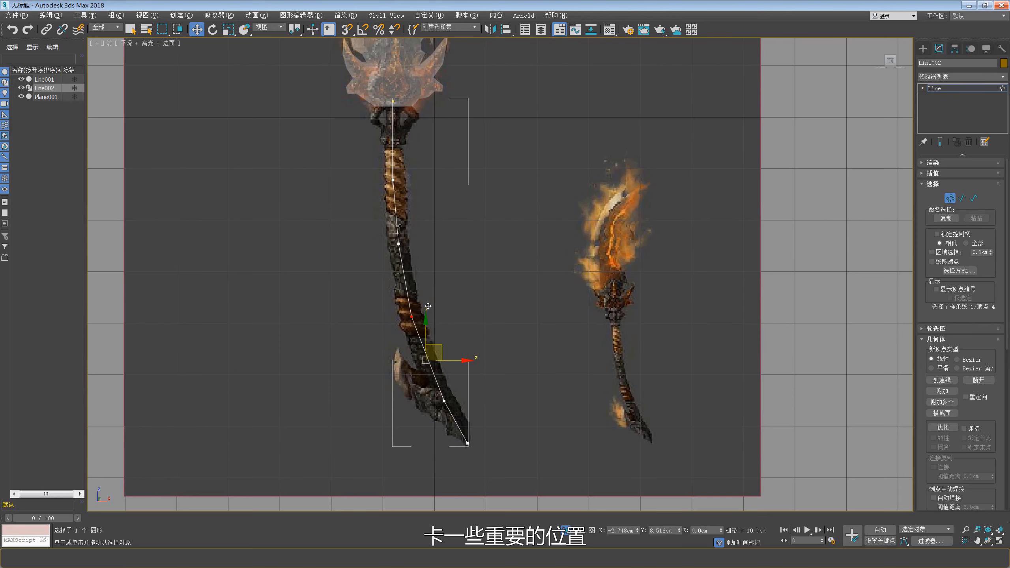
click(398, 243)
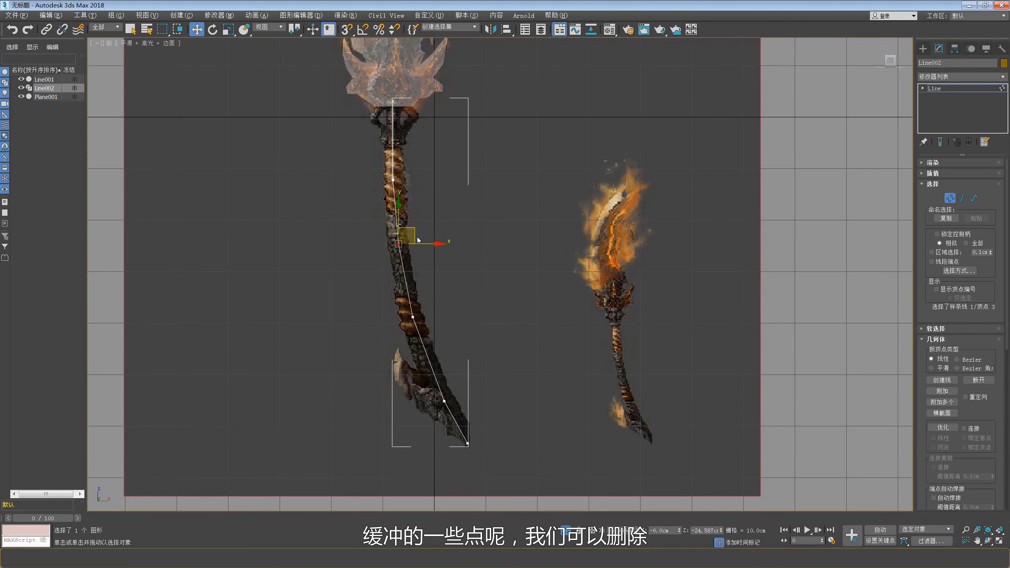
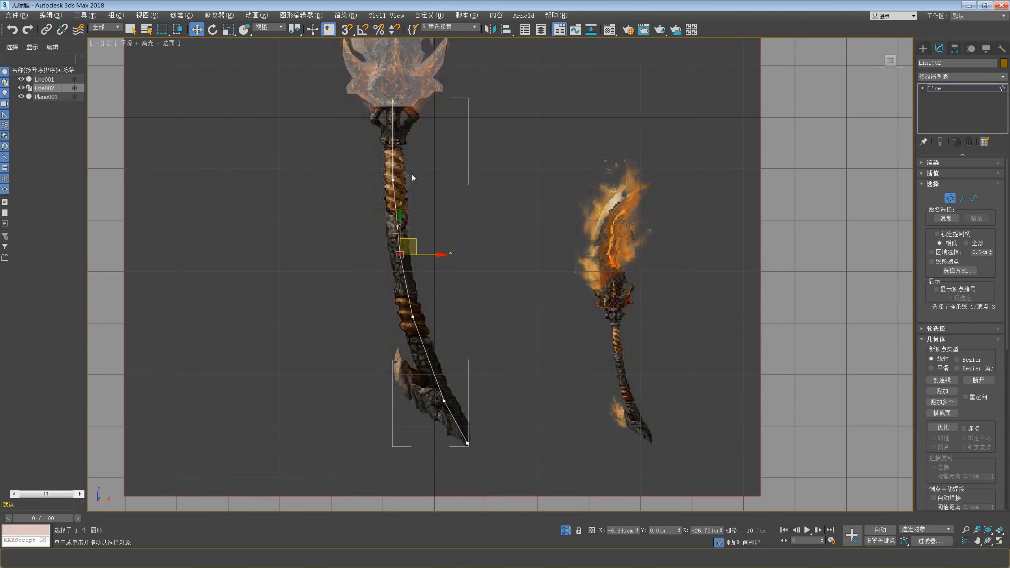
Step: Reposition Line002's vertices along the grip, from the upper handle down to its bottom end
click(393, 180)
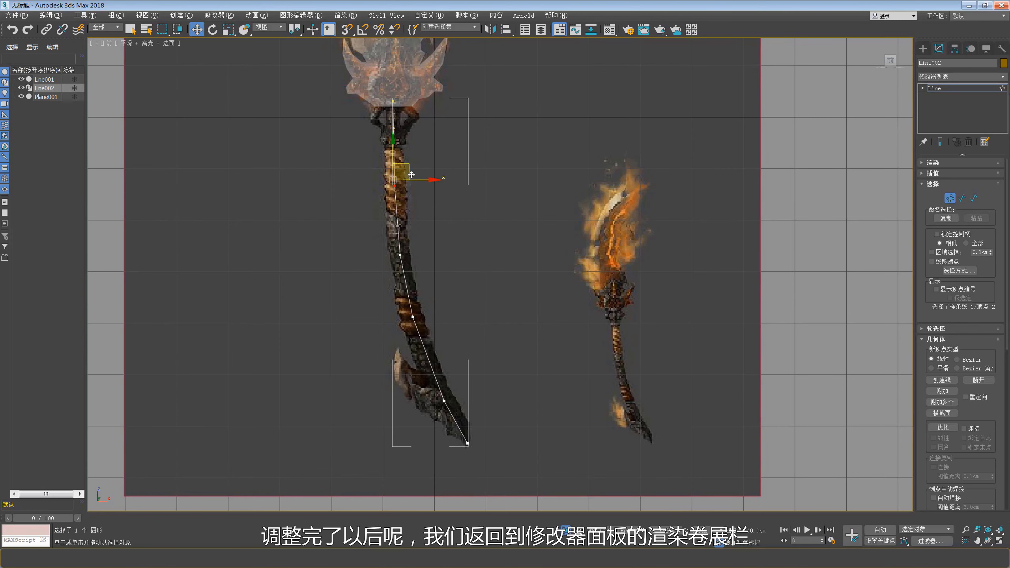
middle_drag(411, 175, 405, 142)
click(407, 283)
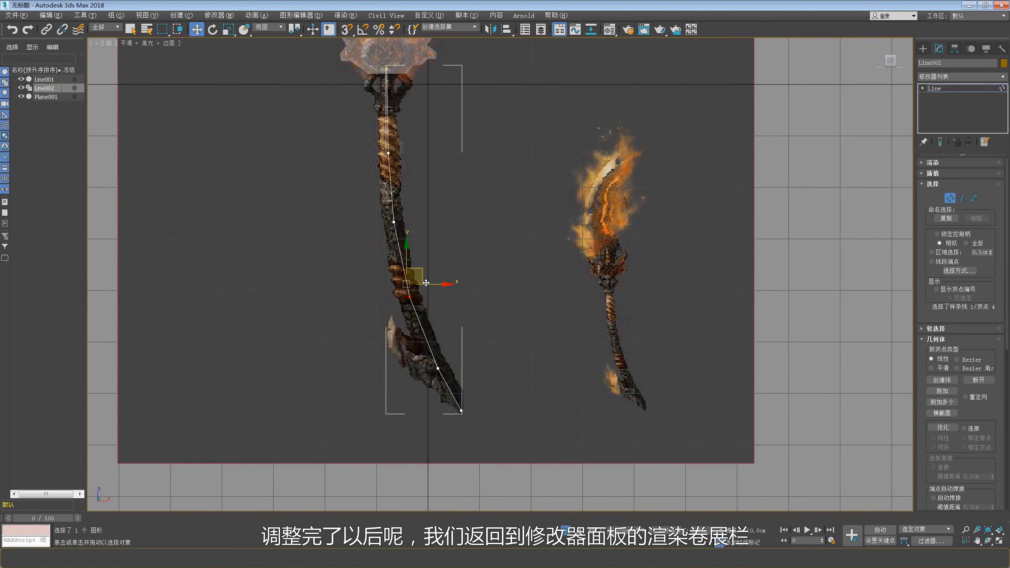
click(438, 369)
middle_drag(438, 368, 438, 415)
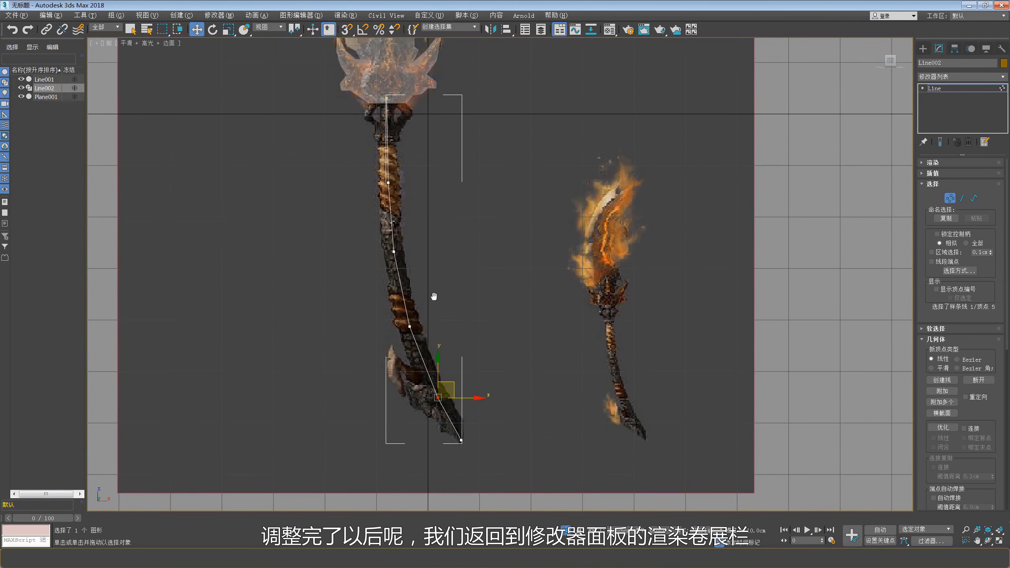
Step: Enable Line002 in renderer and viewport as a 6-sided tube about 3.96 cm thick
click(932, 162)
click(940, 172)
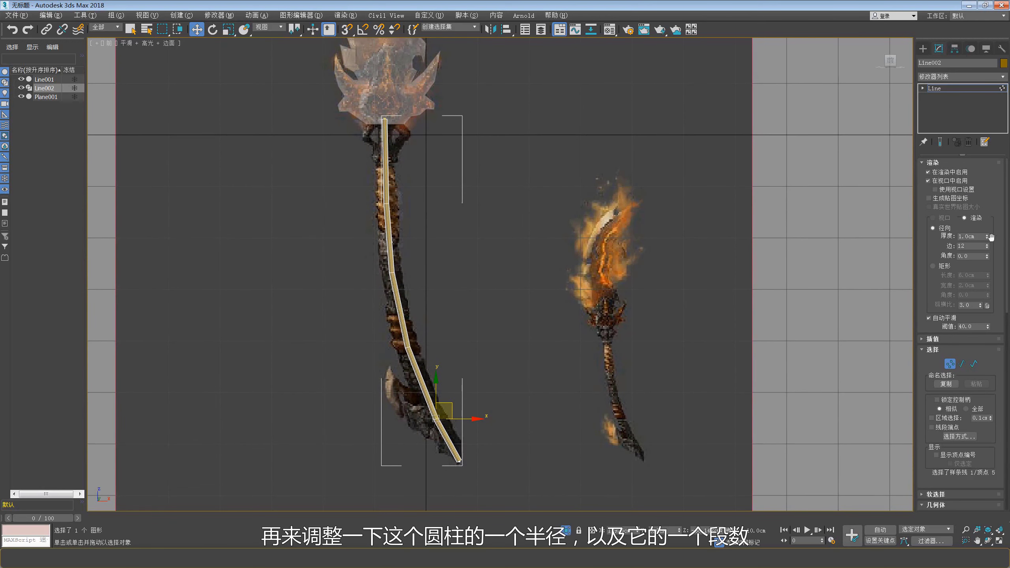
drag(986, 247, 988, 247)
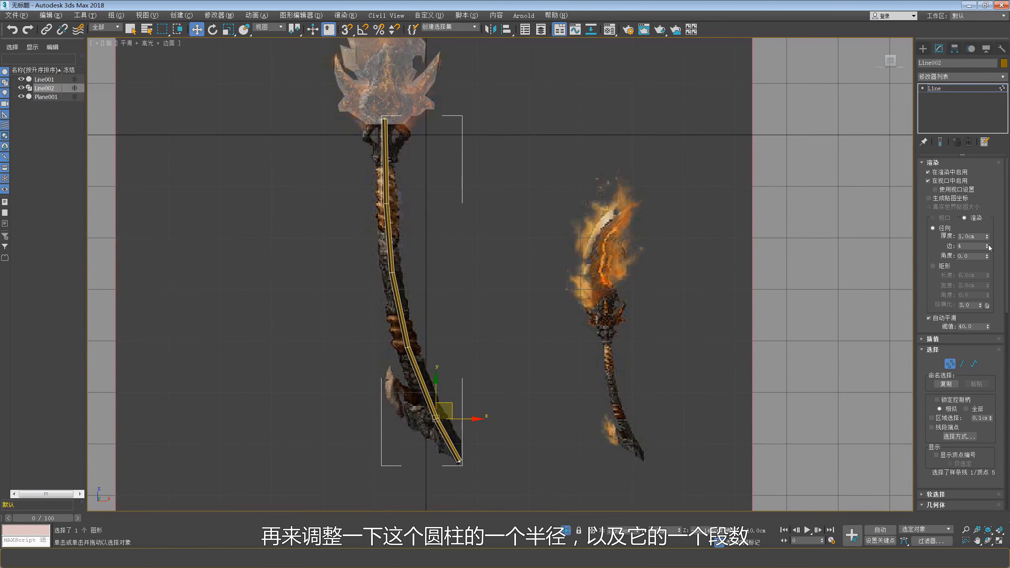
drag(987, 246, 987, 241)
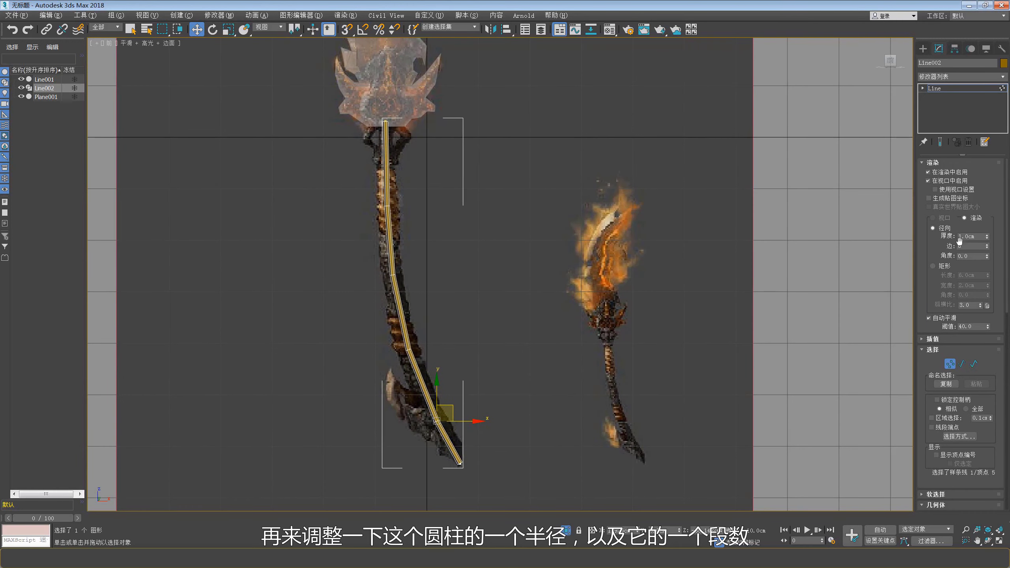
middle_drag(566, 246, 606, 209)
mouse_move(988, 237)
mouse_down()
mouse_move(10, 146)
mouse_move(28, 123)
mouse_up()
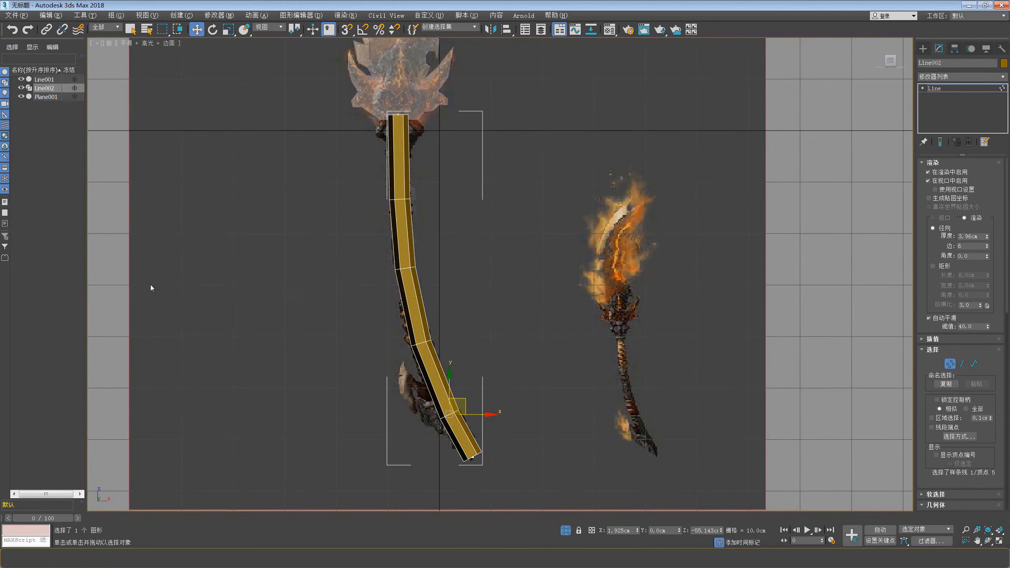
Step: Convert the handle tube Line002 to an Editable Poly
middle_drag(454, 255, 463, 224)
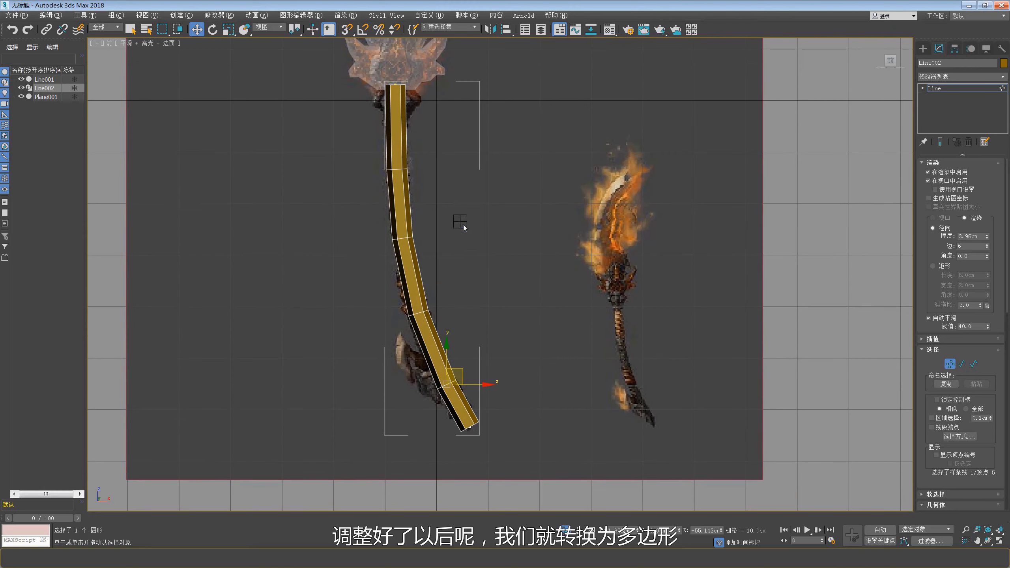
right_click(460, 221)
click(518, 325)
Step: Select the blade mesh Line001 and activate the Cut tool from its quad menu
middle_drag(441, 265, 439, 231)
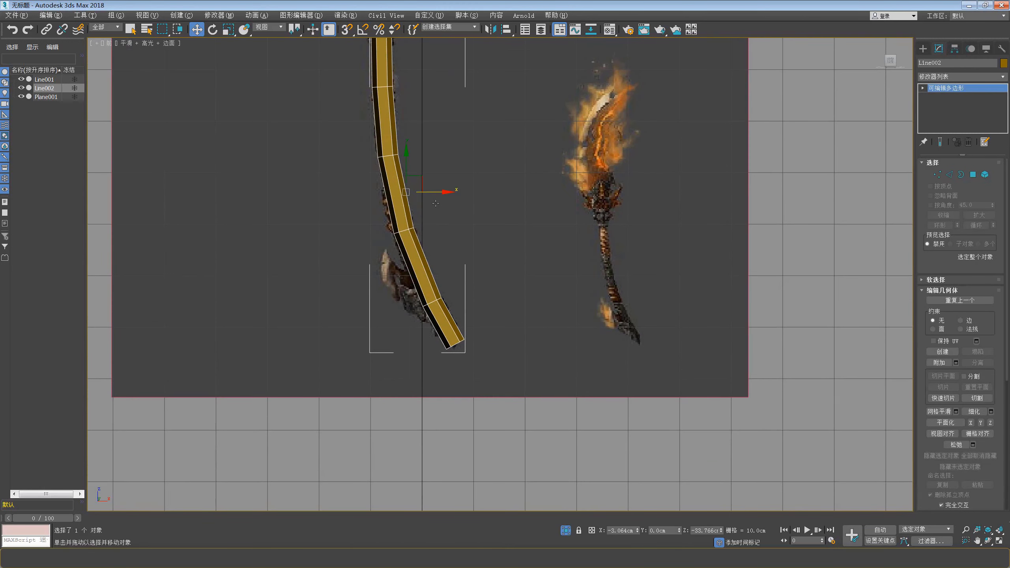
scroll(439, 230, down, 2)
middle_drag(427, 120, 428, 211)
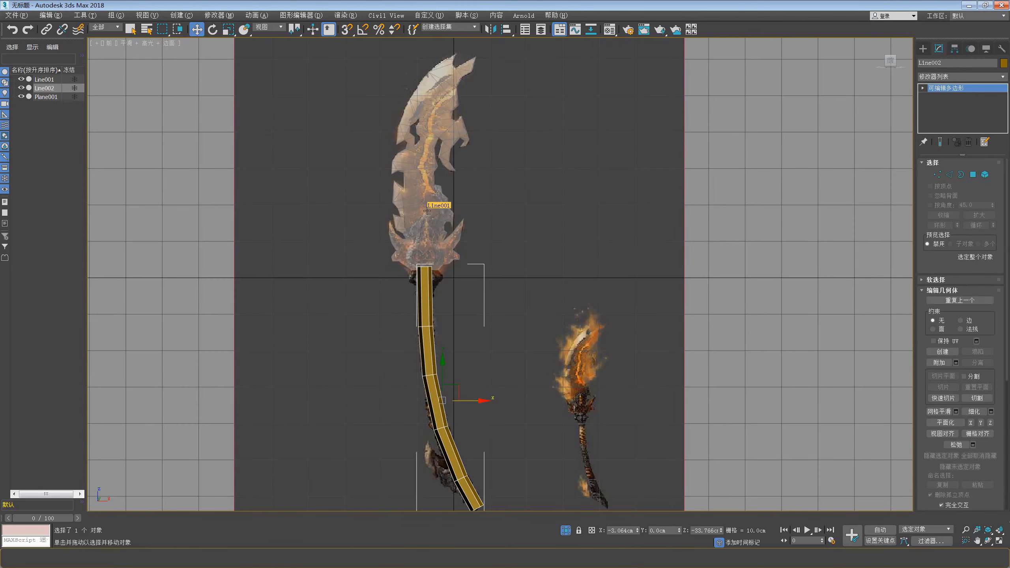
scroll(425, 208, up, 3)
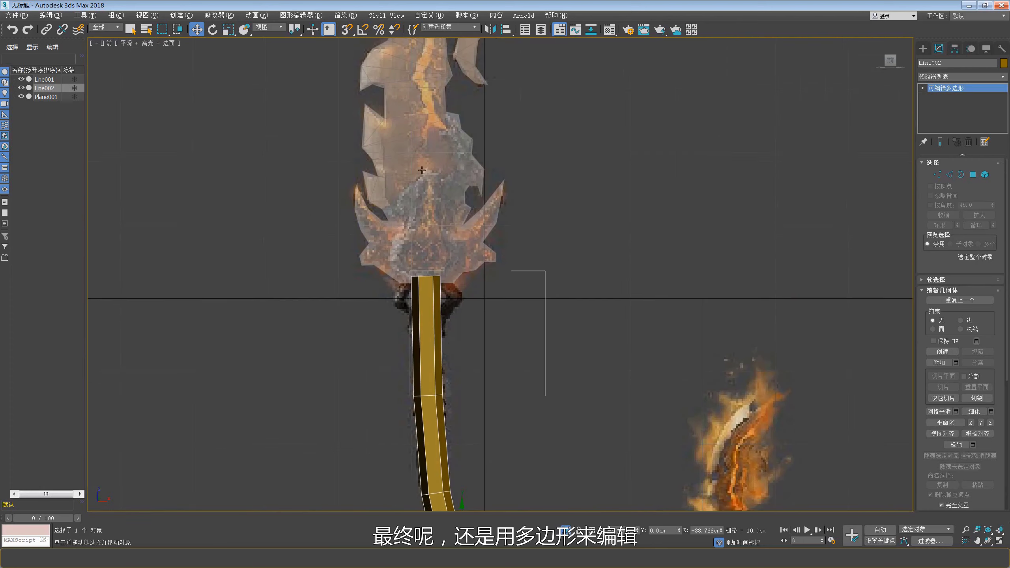
click(422, 206)
scroll(426, 207, down, 2)
scroll(439, 209, up, 2)
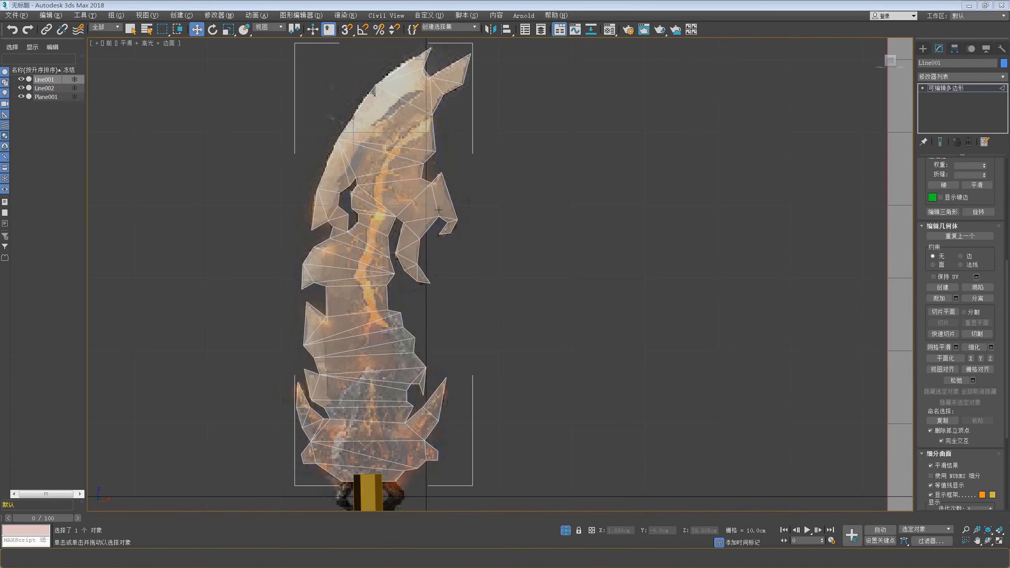
middle_drag(409, 232, 420, 230)
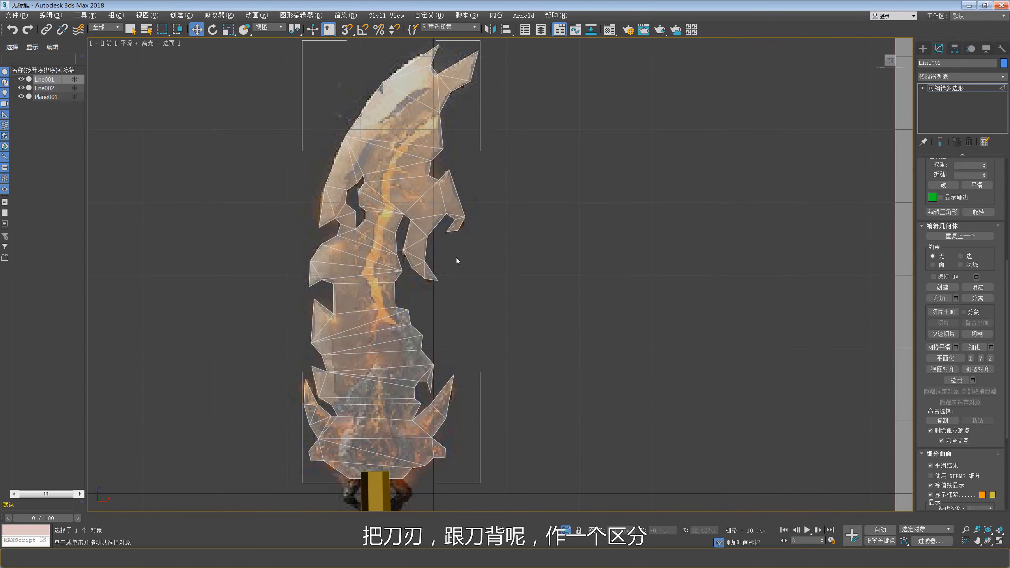
right_click(423, 244)
click(411, 175)
Step: Cut an edge from the lower blade up to near the tip, separating cutting edge from spine
middle_drag(342, 362, 344, 354)
scroll(331, 398, up, 3)
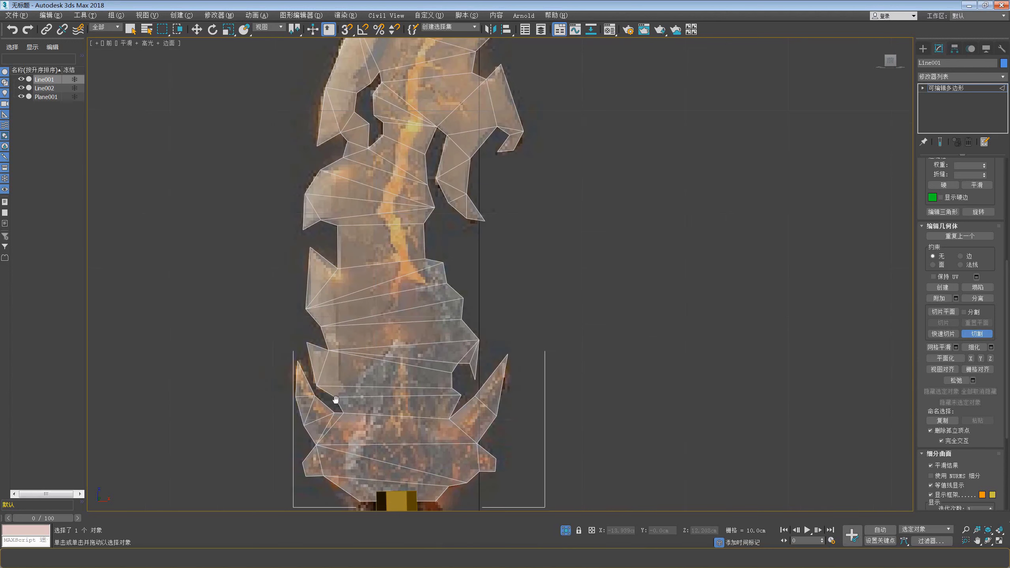
middle_drag(334, 402, 347, 409)
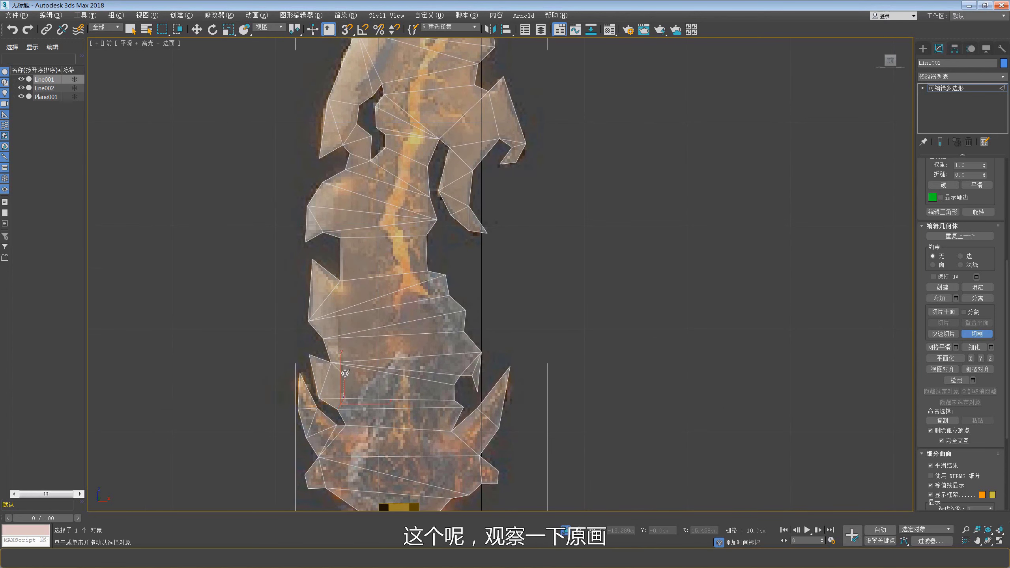
click(342, 364)
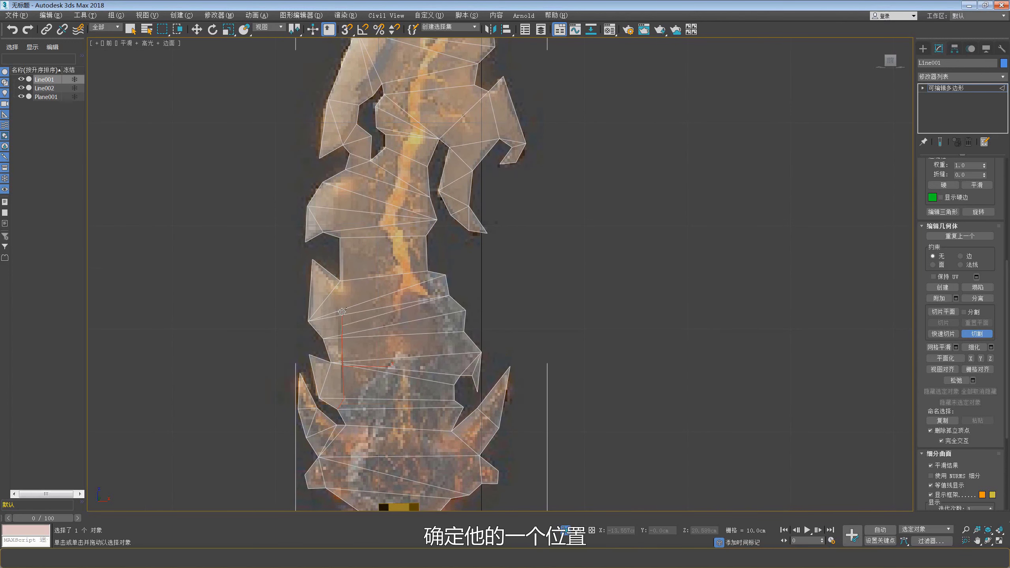
click(190, 527)
scroll(445, 277, up, 2)
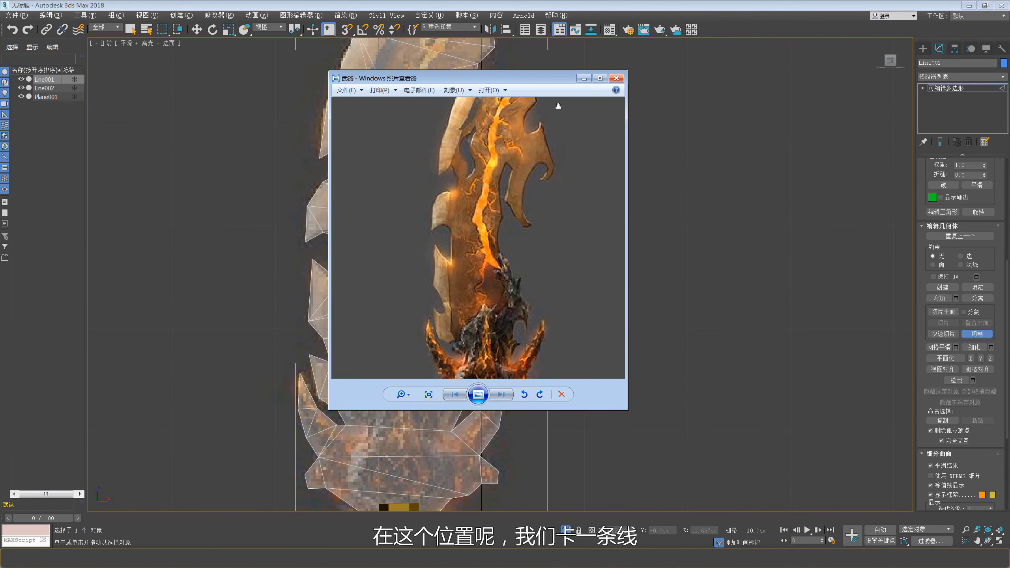
click(584, 78)
scroll(501, 207, up, 3)
middle_drag(362, 308, 365, 326)
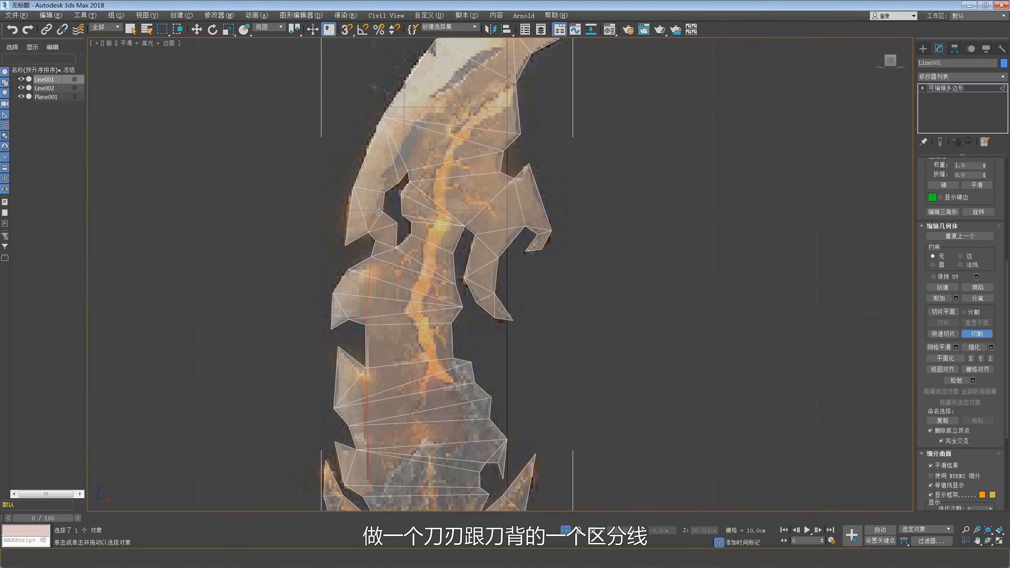
middle_drag(379, 212, 373, 346)
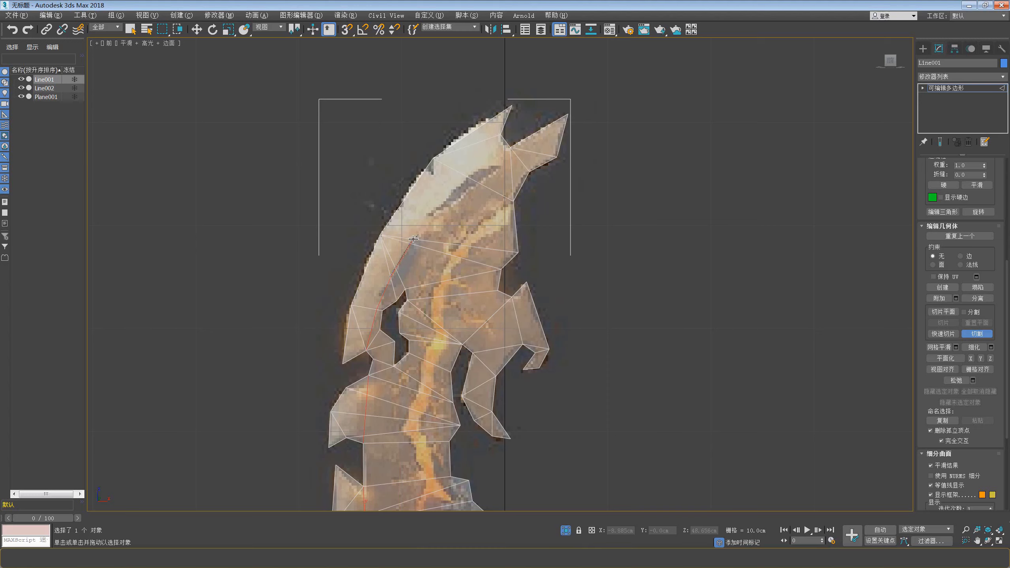
click(513, 147)
right_click(514, 147)
Step: Switch to Vertex mode and compare the sword tip and hilt against the reference image
middle_drag(428, 267, 417, 272)
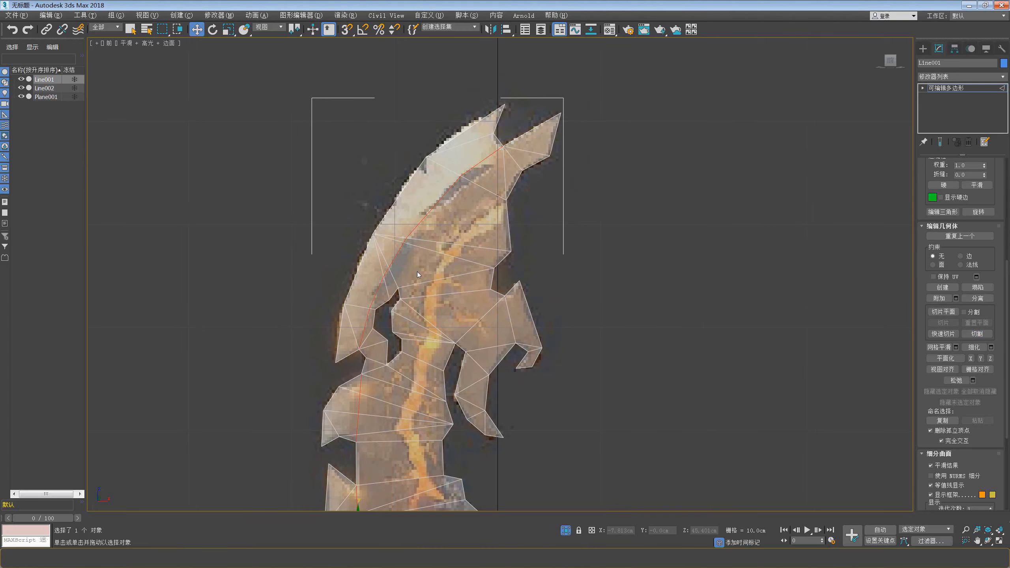
key(1)
middle_drag(376, 308, 372, 286)
key(alt+Tab)
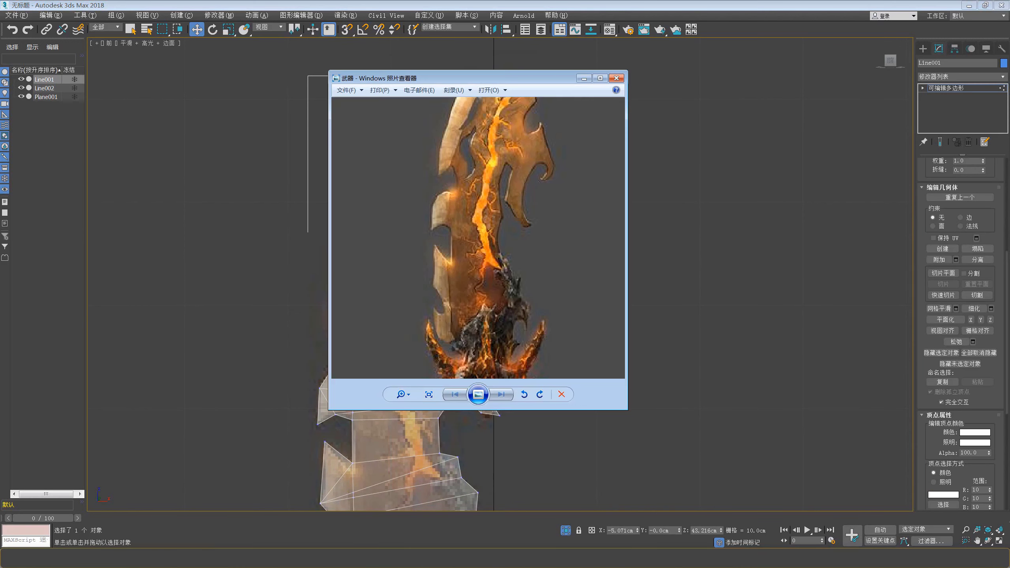
drag(487, 174, 488, 212)
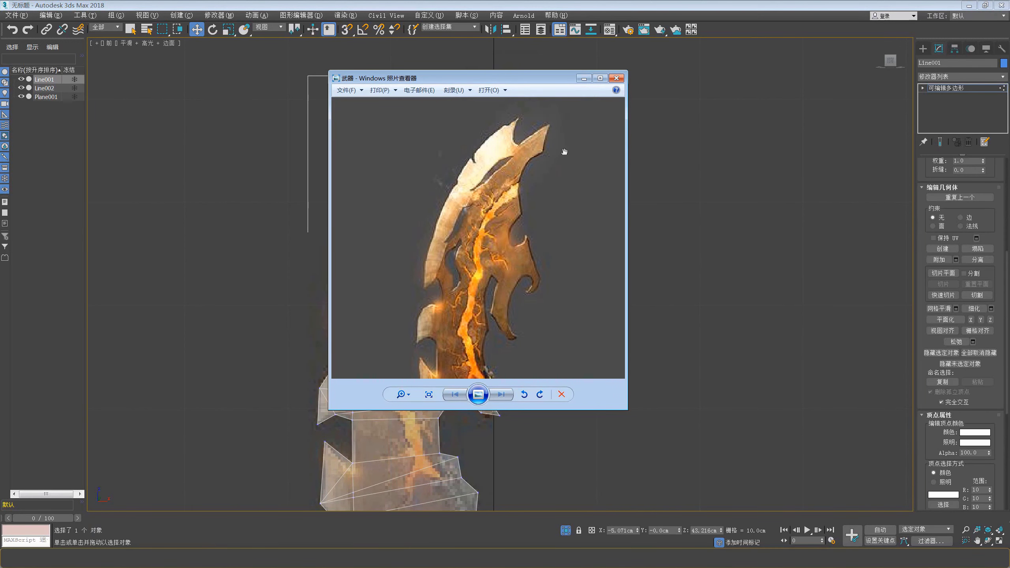
drag(557, 177, 509, 180)
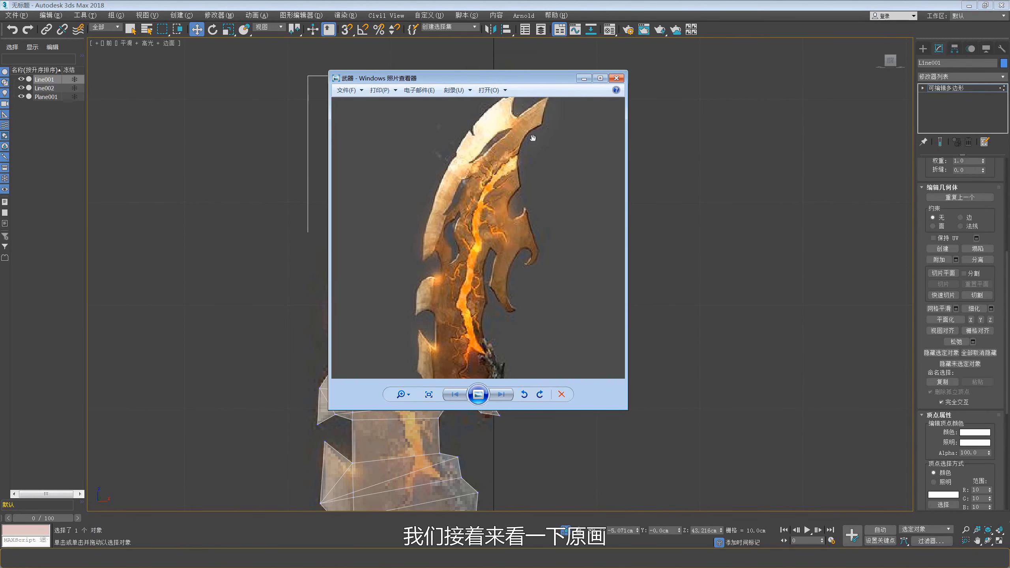
key(alt+Tab)
Step: Collapse two pairs of selected vertices near the guard into single points
scroll(401, 258, up, 3)
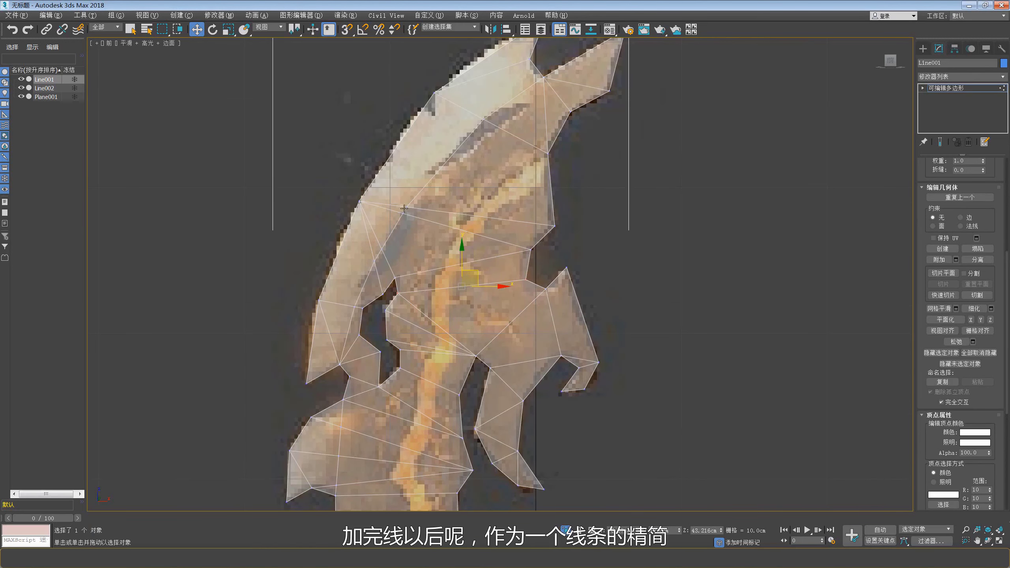
right_click(415, 194)
click(405, 104)
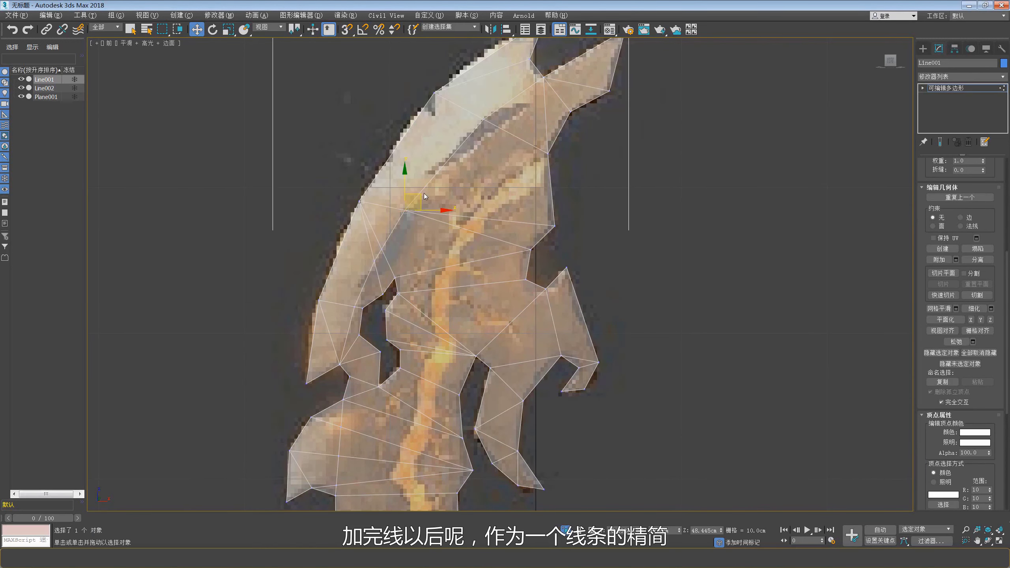
mouse_move(425, 188)
middle_down()
mouse_move(435, 156)
mouse_move(407, 157)
middle_up()
click(388, 224)
right_click(396, 215)
click(384, 129)
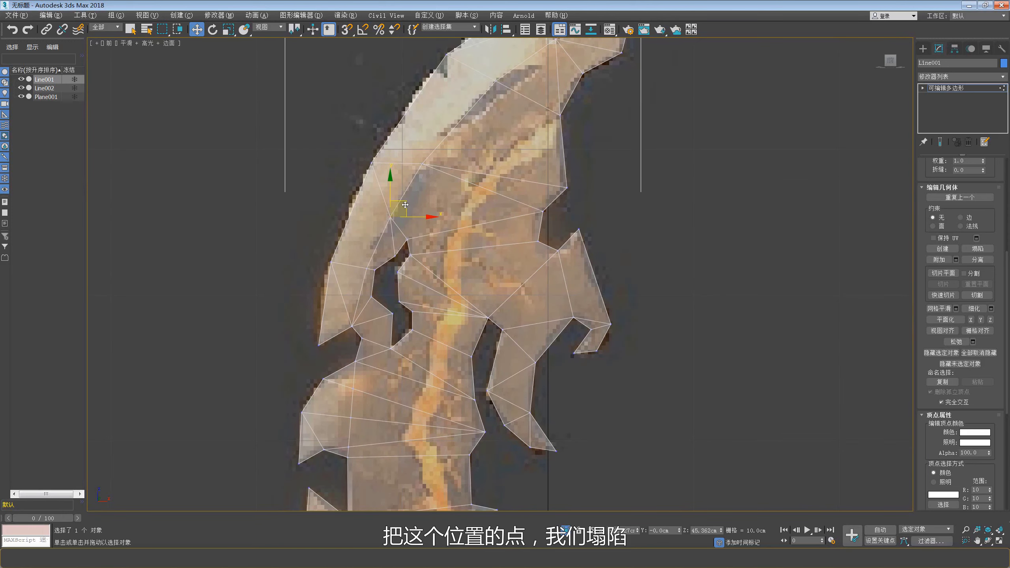
Step: Check the reference, apply a quad-menu edit to the selected vertex, and switch to Move
middle_drag(400, 203, 402, 153)
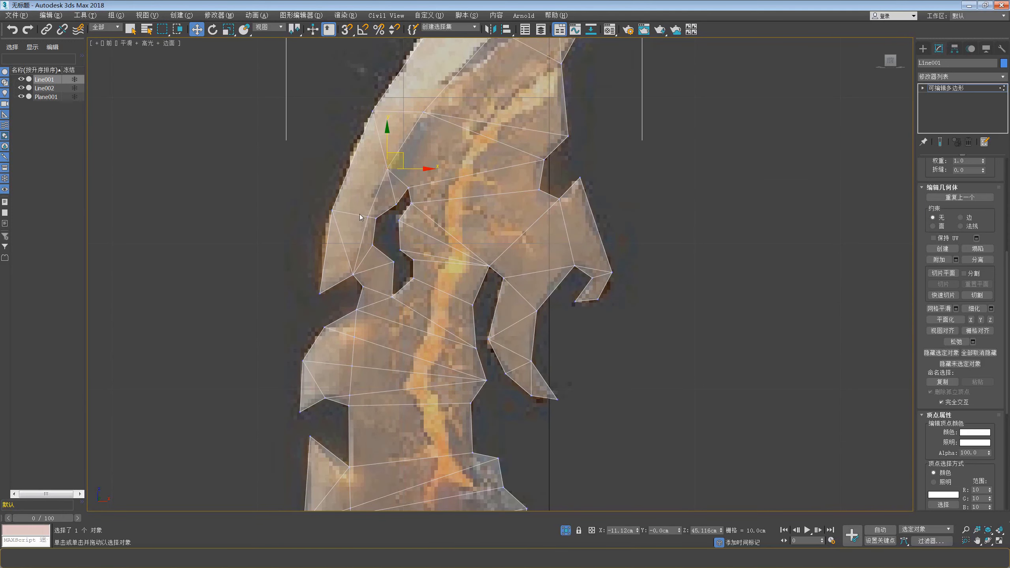
click(152, 538)
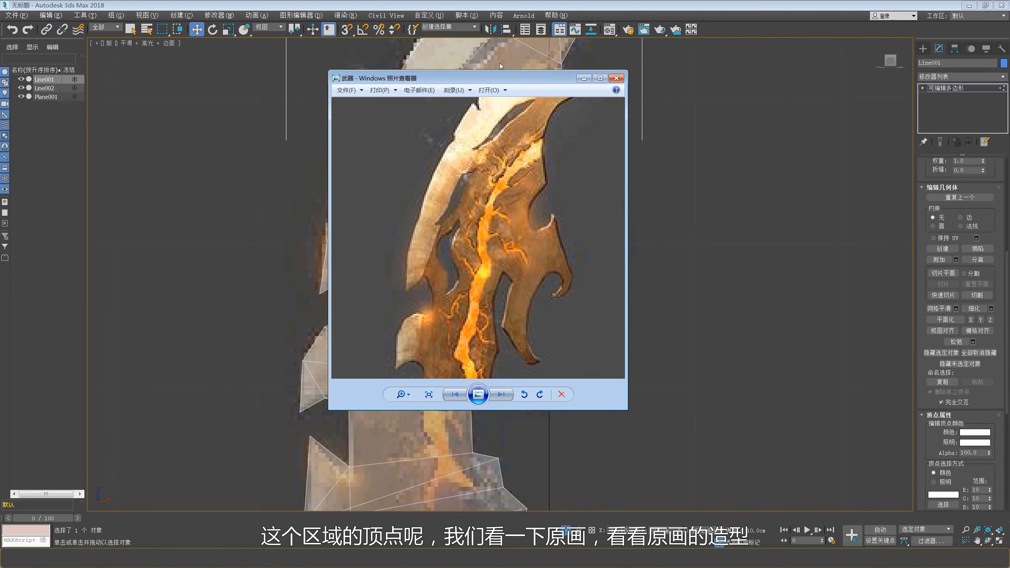
drag(499, 78, 746, 58)
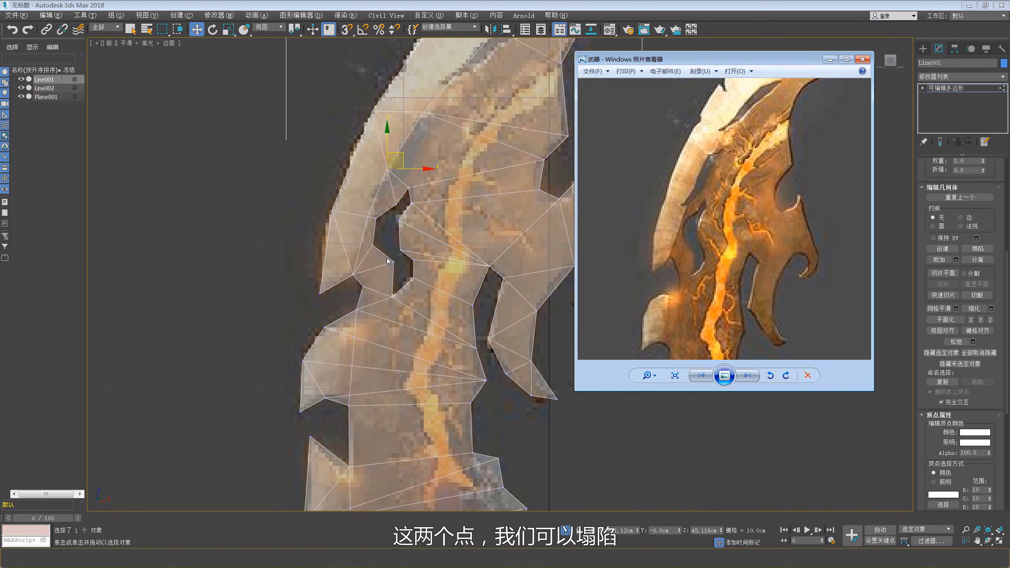
click(374, 217)
right_click(369, 254)
click(355, 277)
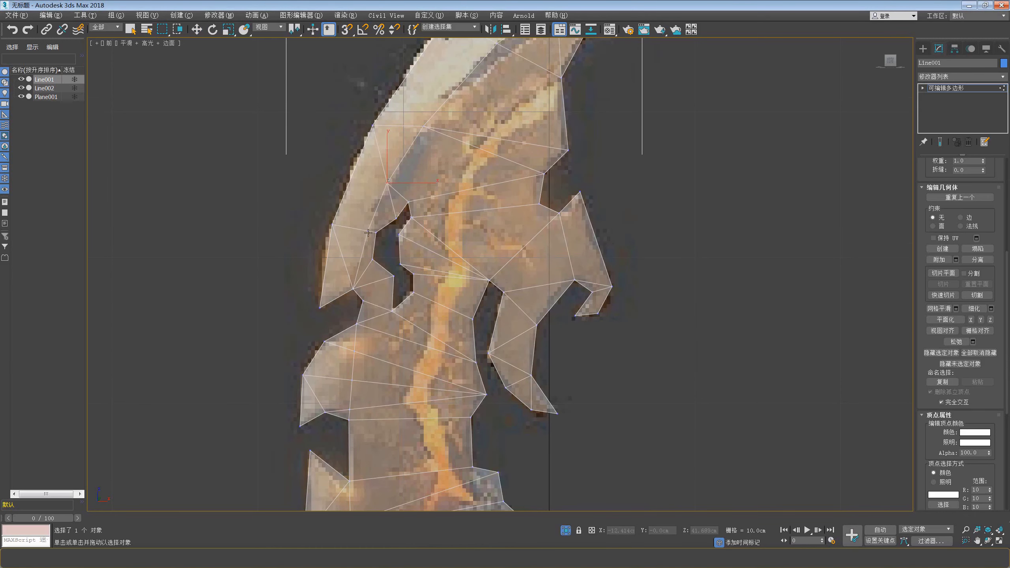
key(w)
Step: Collapse vertices on the blade's lower left edge and move the merged vertex down
click(174, 558)
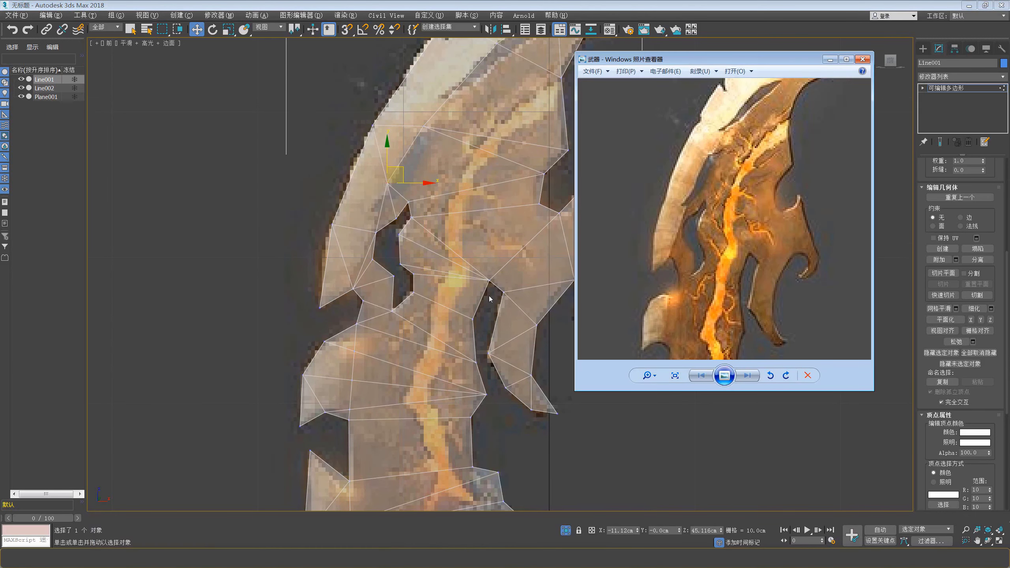
click(534, 255)
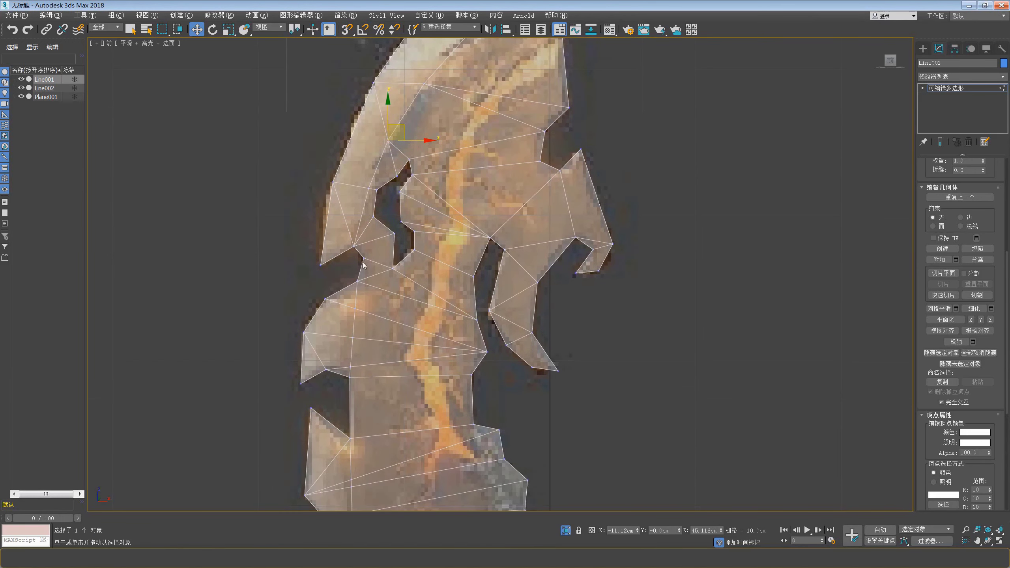
middle_drag(368, 245, 377, 160)
click(365, 264)
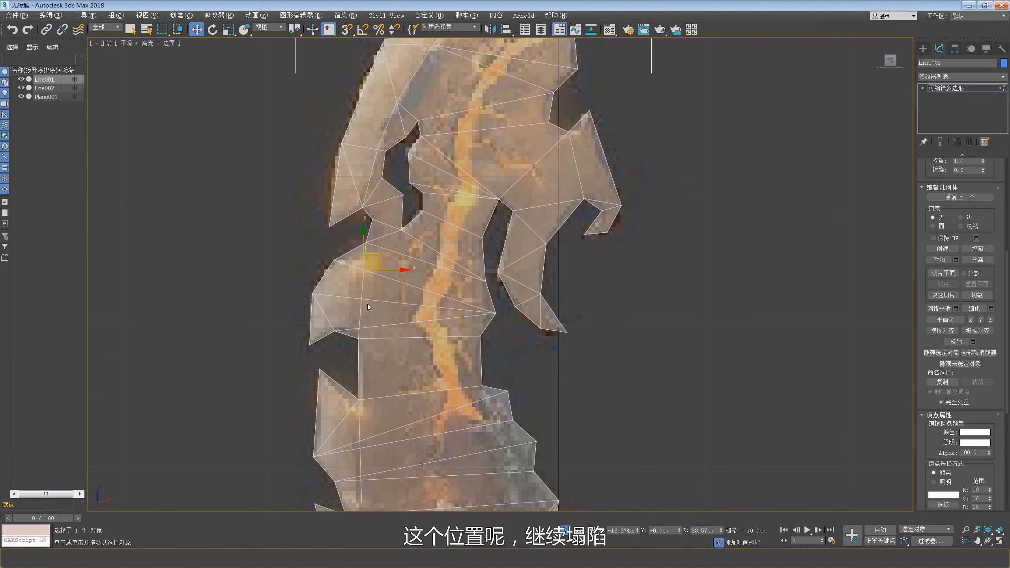
right_click(363, 283)
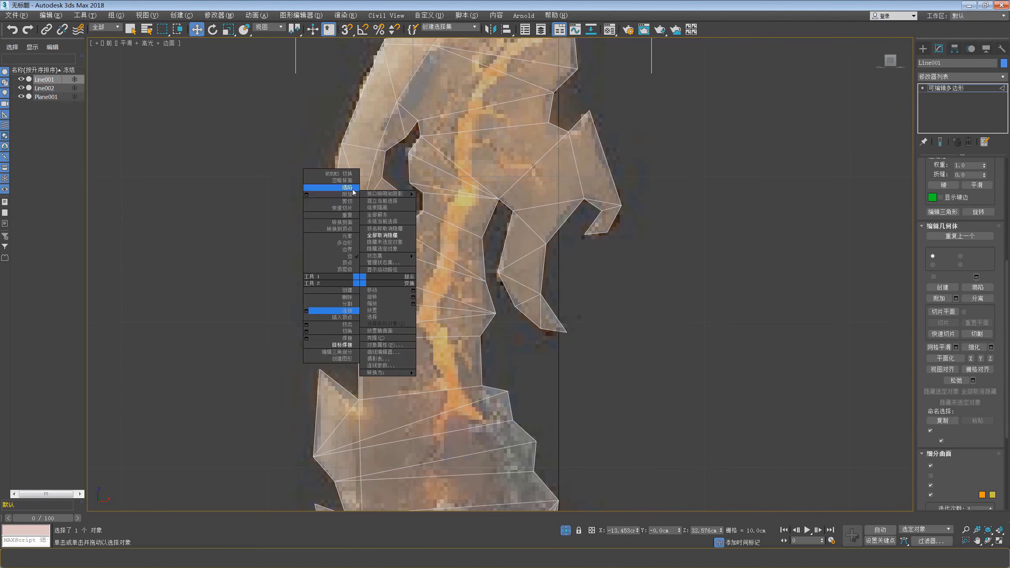
click(366, 263)
mouse_move(377, 270)
mouse_down()
mouse_move(369, 326)
mouse_move(368, 266)
mouse_up()
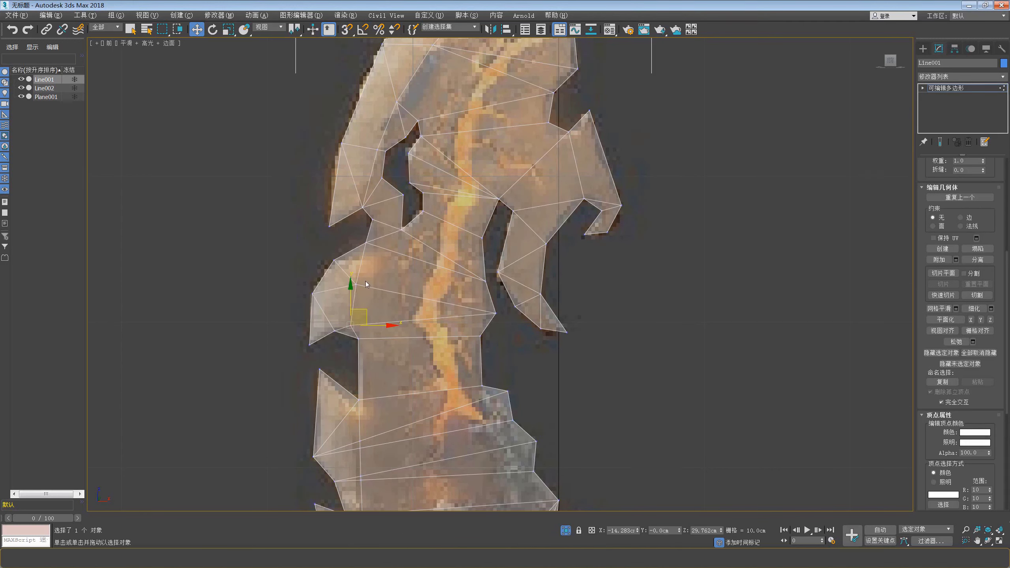
Step: Compare the blade's lower left edge with the weapon reference image
key(alt+Tab)
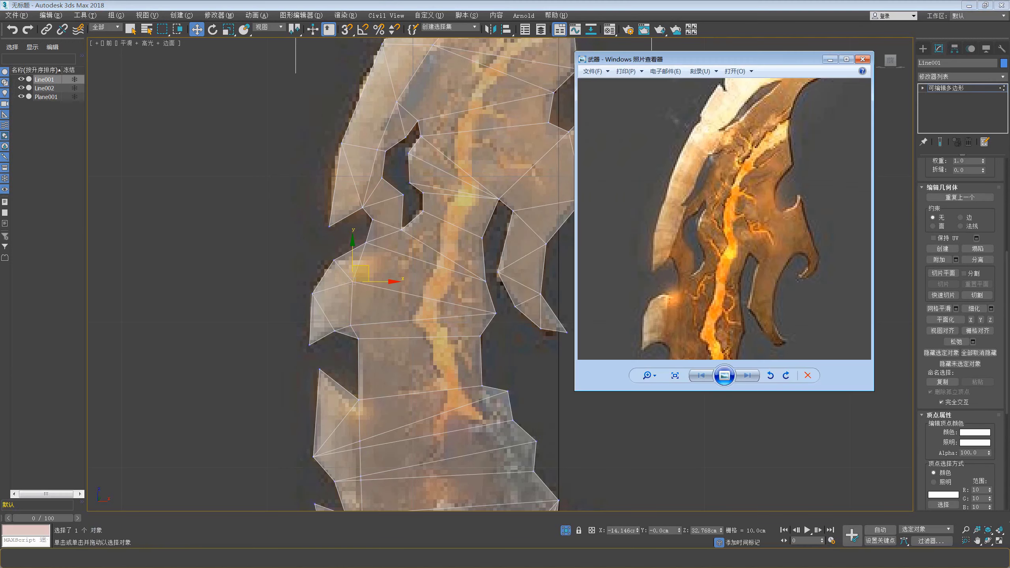
scroll(664, 239, down, 1)
scroll(663, 239, down, 1)
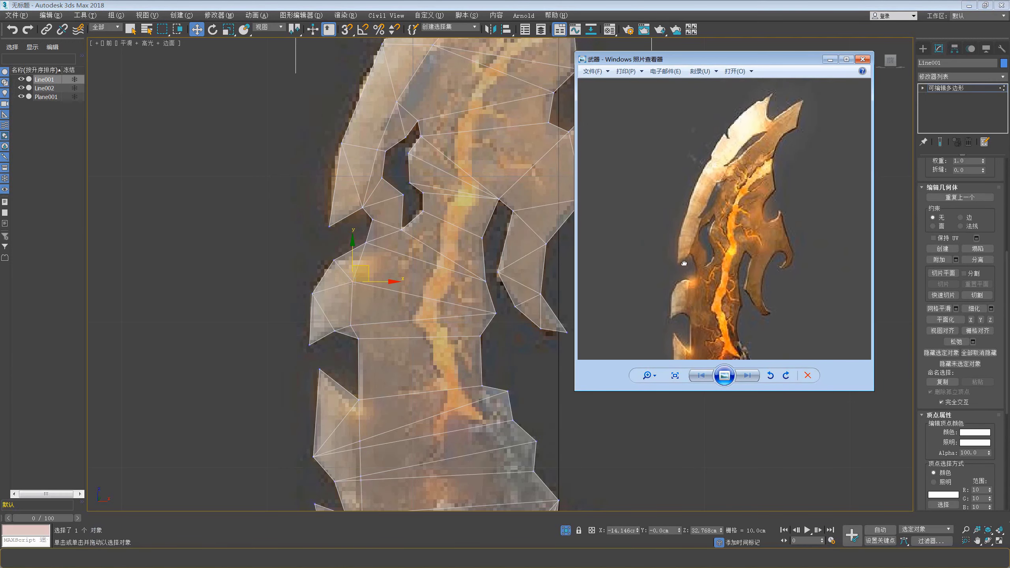
scroll(671, 240, down, 1)
scroll(676, 241, down, 1)
scroll(672, 255, up, 1)
scroll(690, 238, up, 1)
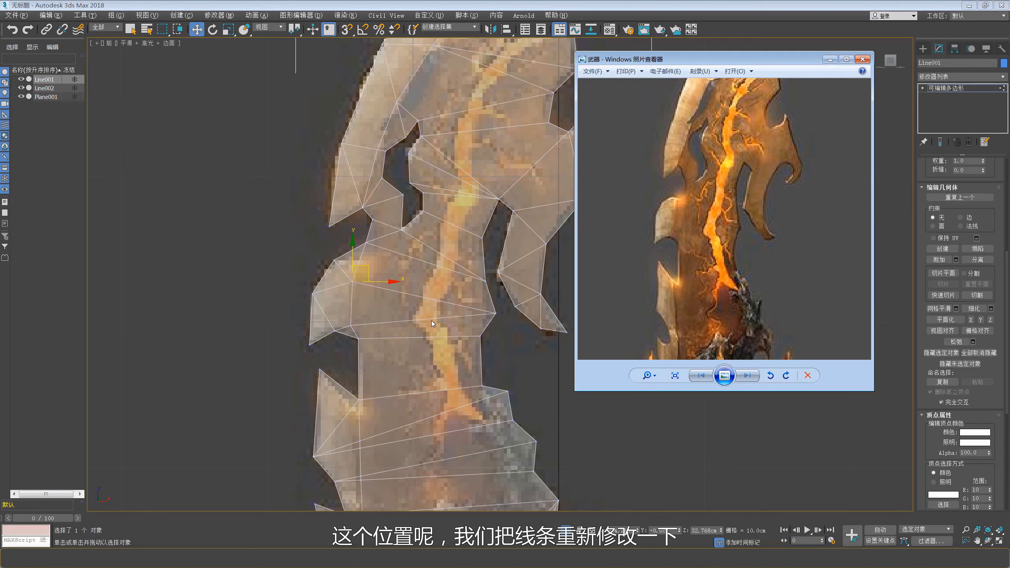
key(alt+Tab)
Step: Cut a new edge starting from the left-edge vertex
scroll(332, 336, up, 1)
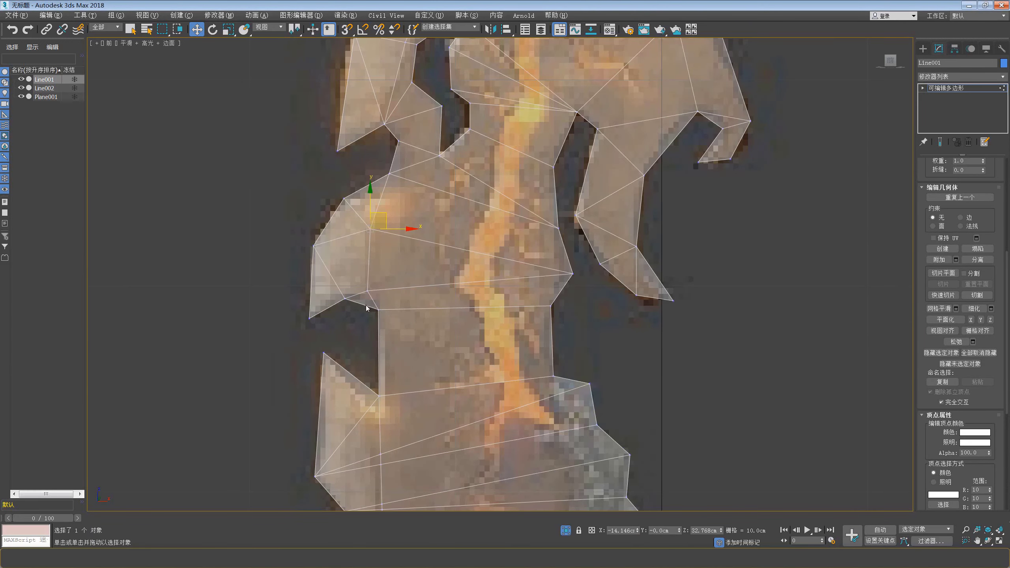
scroll(370, 302, up, 2)
right_click(371, 295)
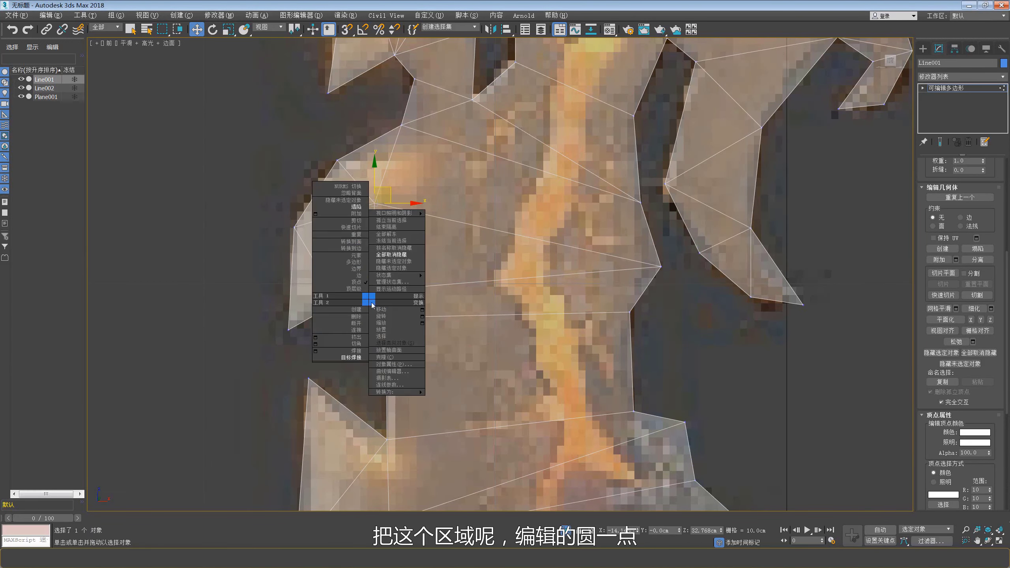
click(358, 225)
click(370, 291)
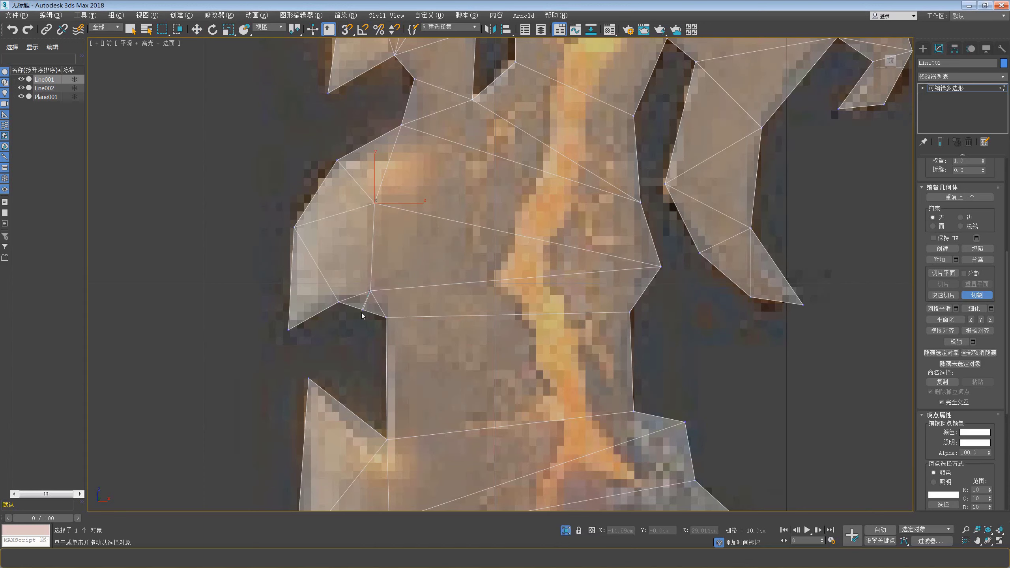
right_click(356, 313)
Step: Apply several quad-menu edits to the lower blade vertices and return to Move
right_click(364, 295)
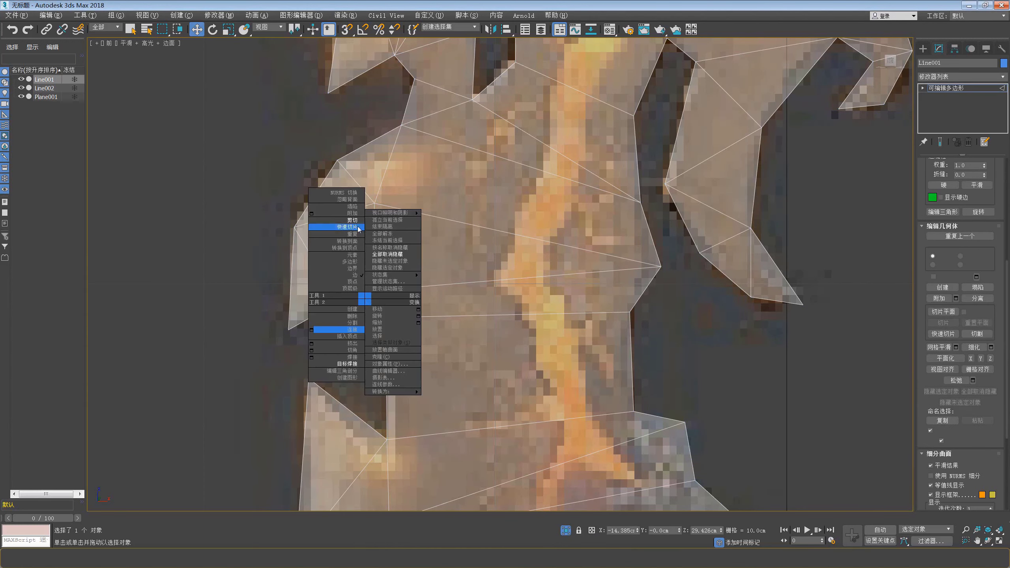
click(354, 215)
right_click(362, 289)
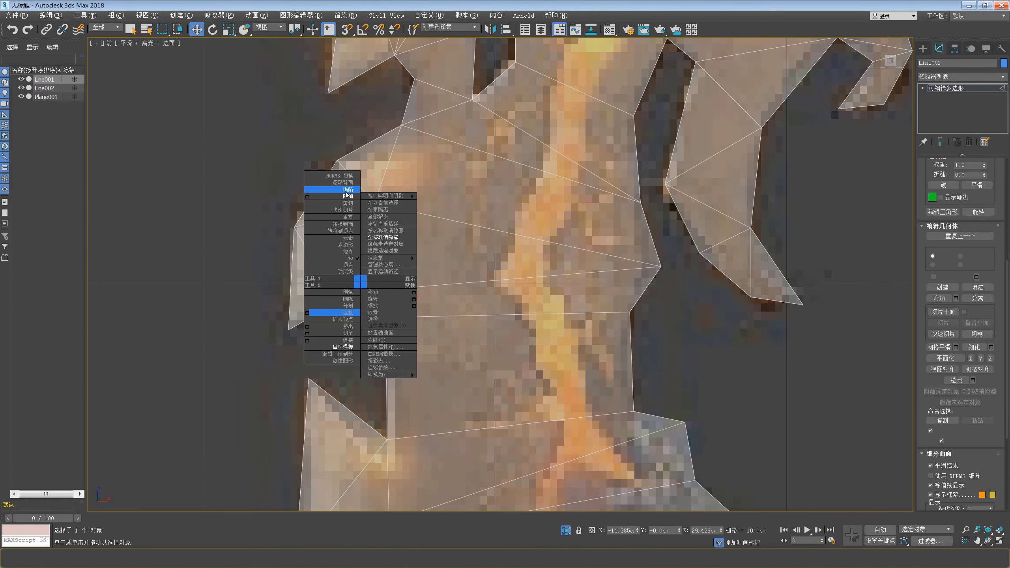
click(365, 297)
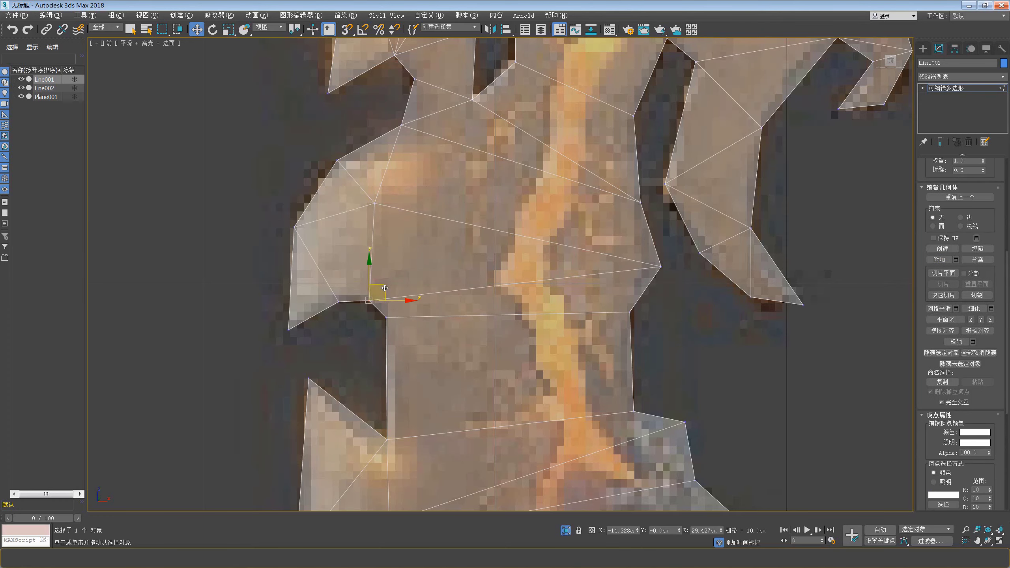
scroll(391, 258, down, 4)
scroll(391, 249, down, 3)
right_click(391, 249)
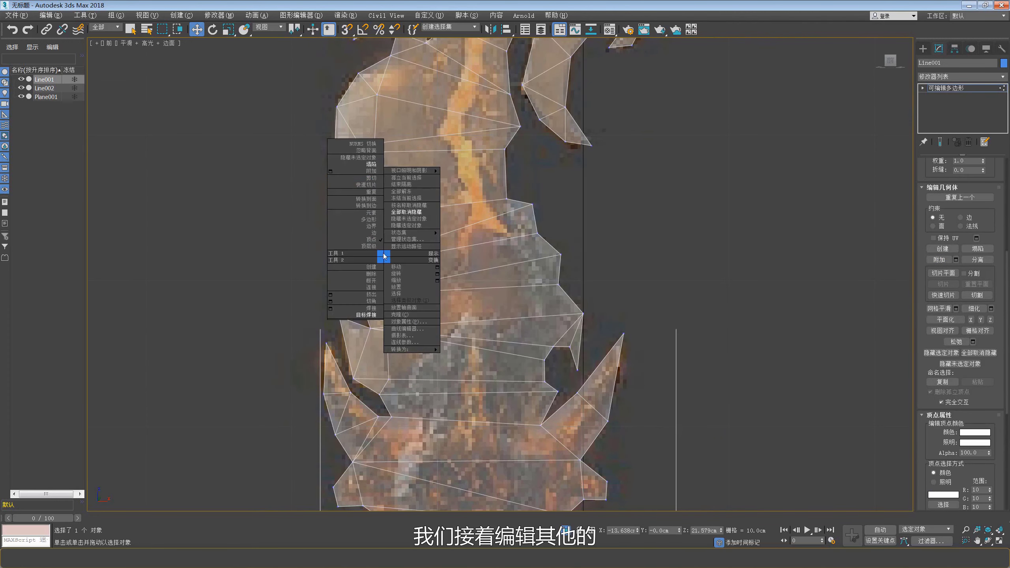
click(350, 164)
scroll(403, 237, up, 2)
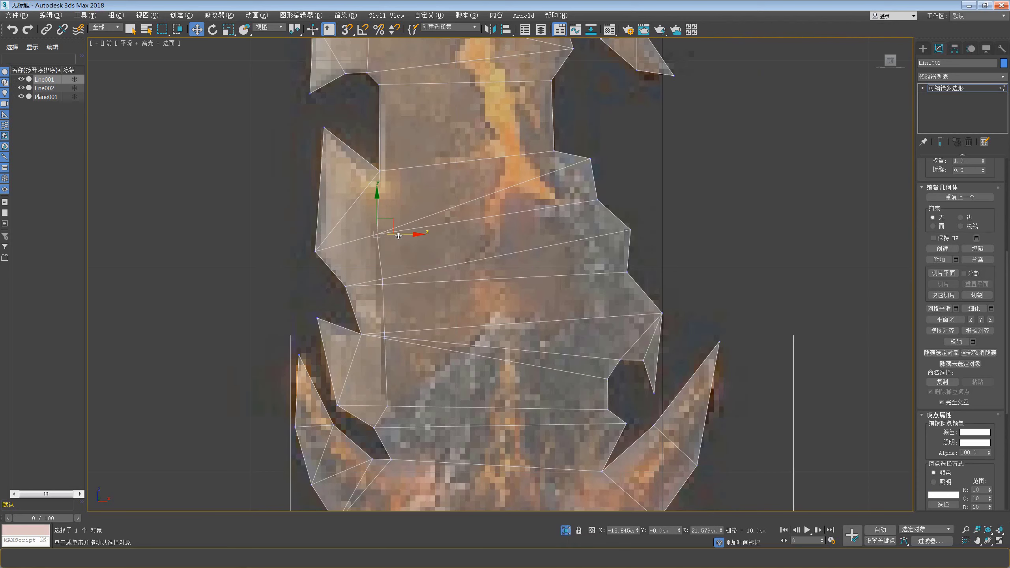
Step: Apply further quad-menu edits higher up the blade and select the lower left-edge vertex
middle_drag(403, 236, 403, 204)
right_click(382, 246)
click(367, 168)
middle_drag(367, 168, 367, 142)
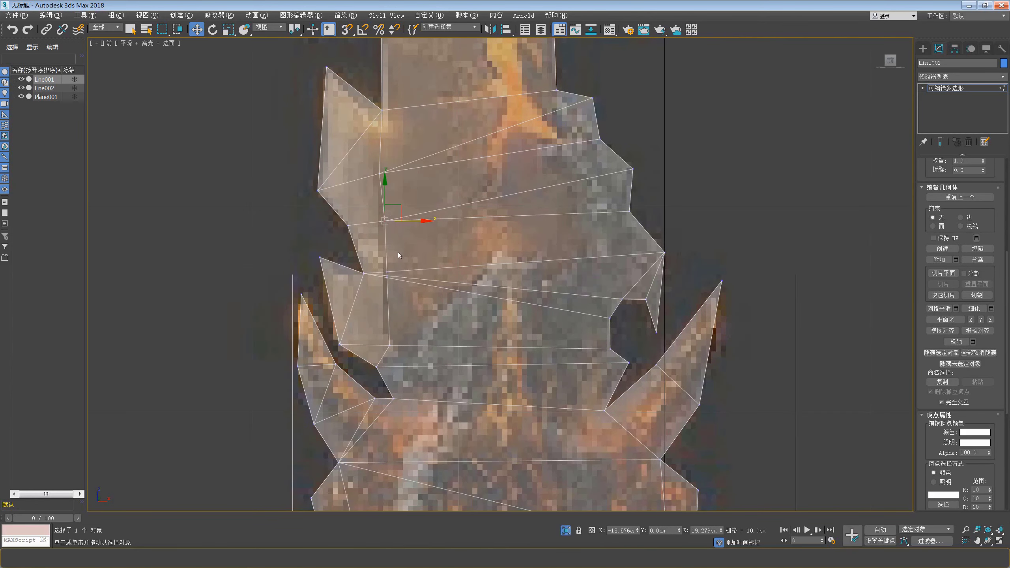
right_click(384, 280)
click(381, 259)
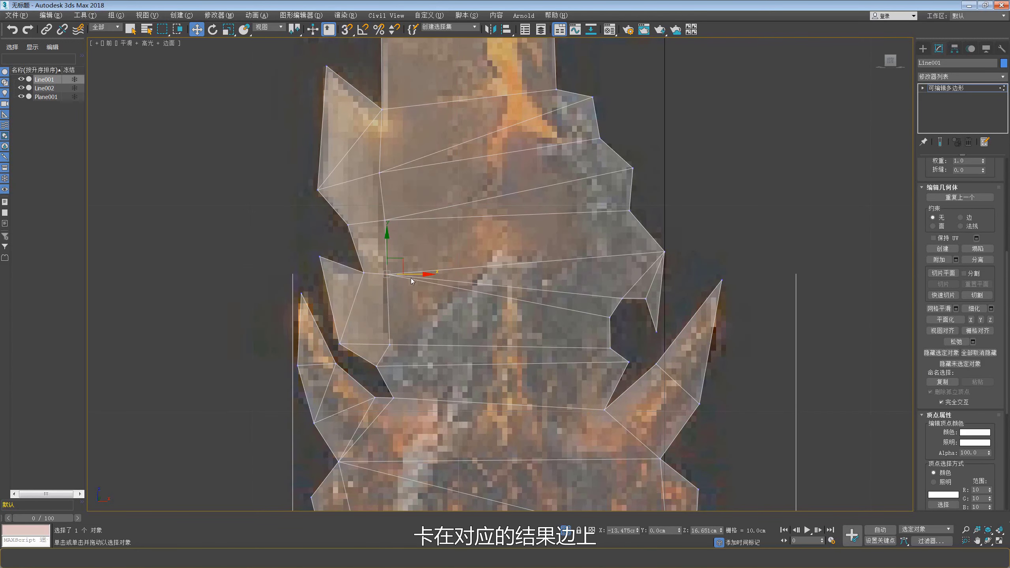
click(389, 344)
Step: Check the hilt in the reference image and reframe the blade section
key(alt+Tab)
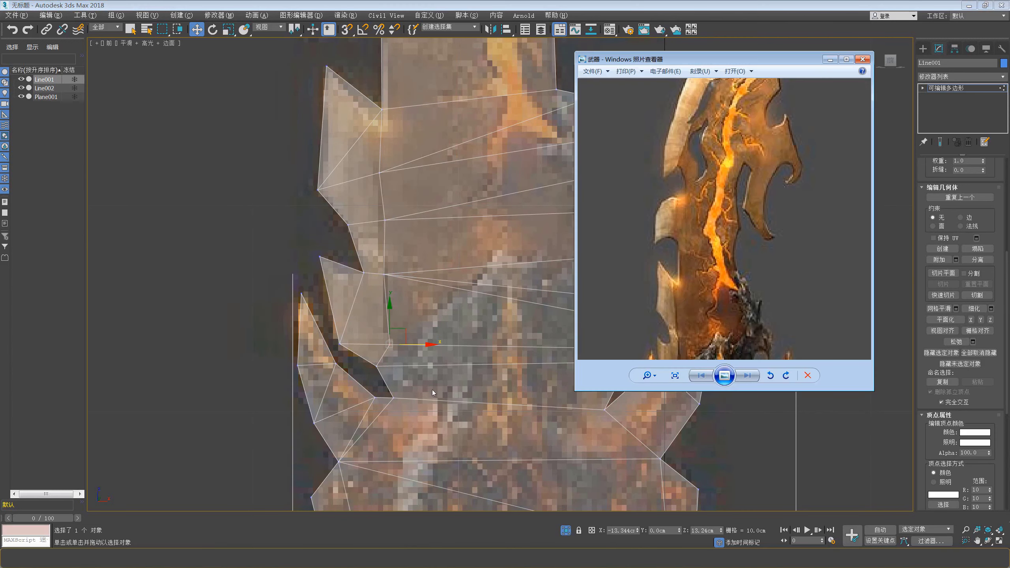
drag(678, 274, 688, 239)
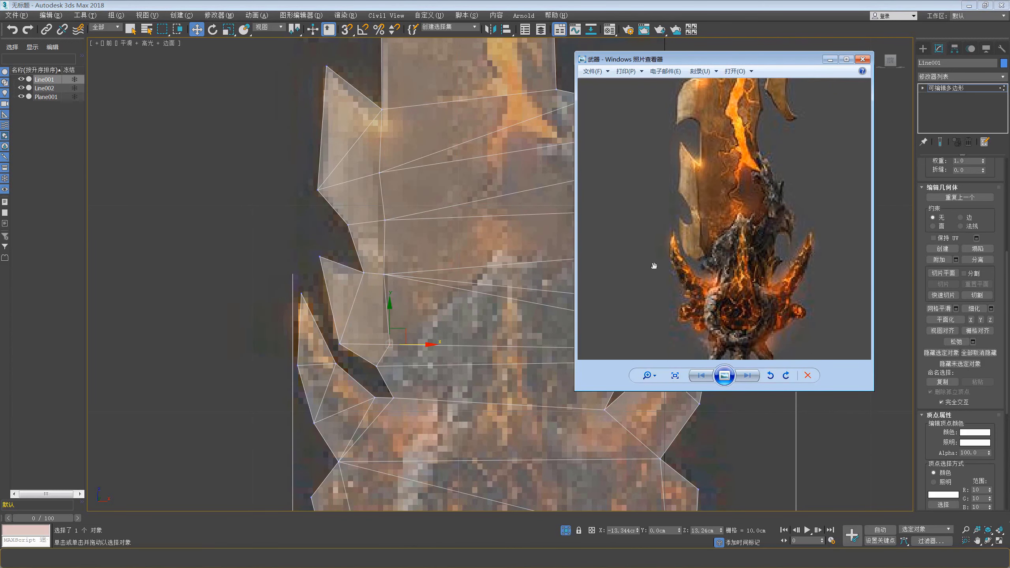
key(alt+Tab)
mouse_move(412, 327)
middle_down()
mouse_move(392, 304)
mouse_move(416, 341)
middle_up()
drag(415, 341, 402, 271)
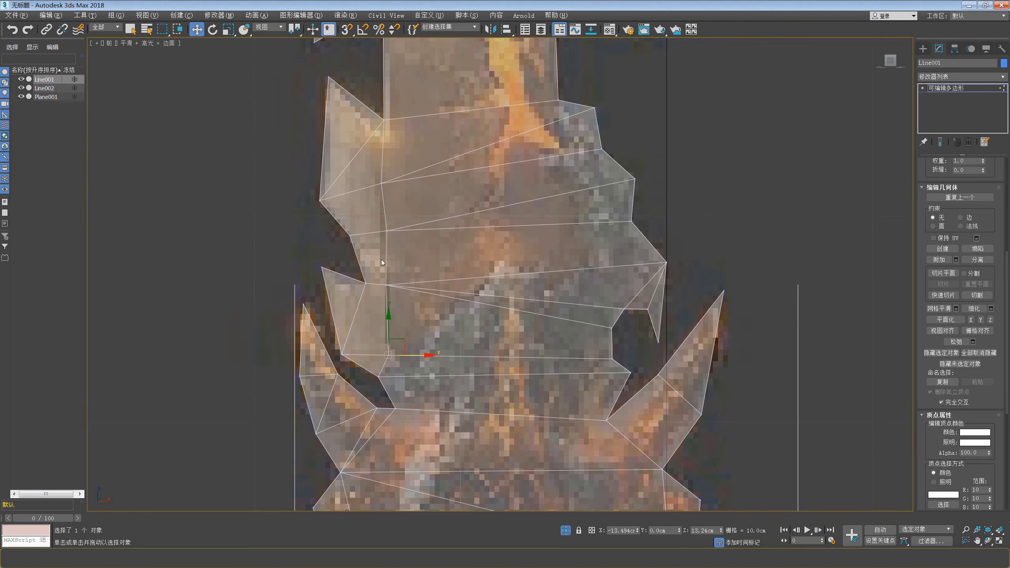
middle_drag(400, 263, 398, 278)
Step: Collapse the selected edges into one vertex and move it down to the blade corner
key(2)
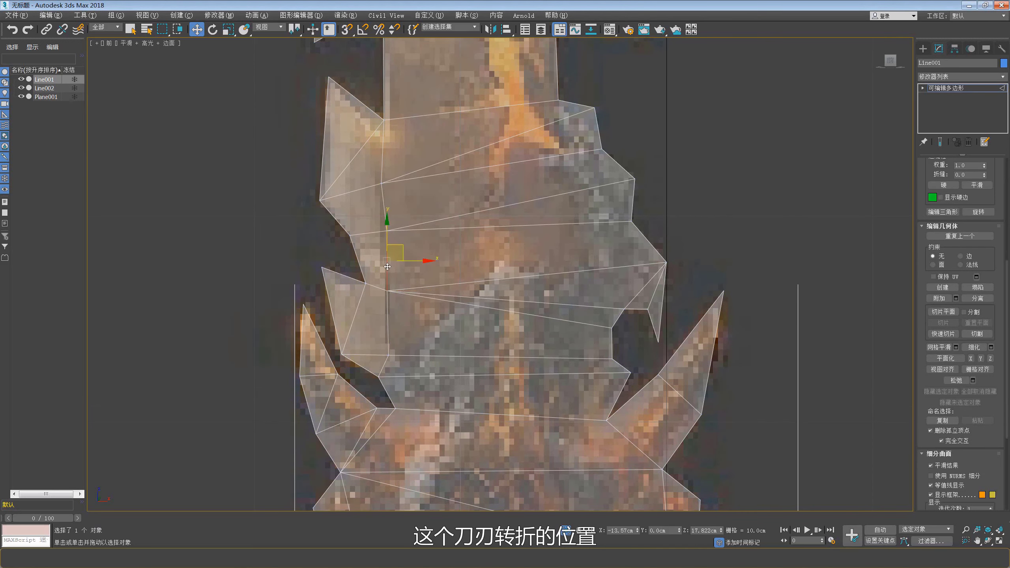
right_click(384, 263)
click(370, 172)
key(1)
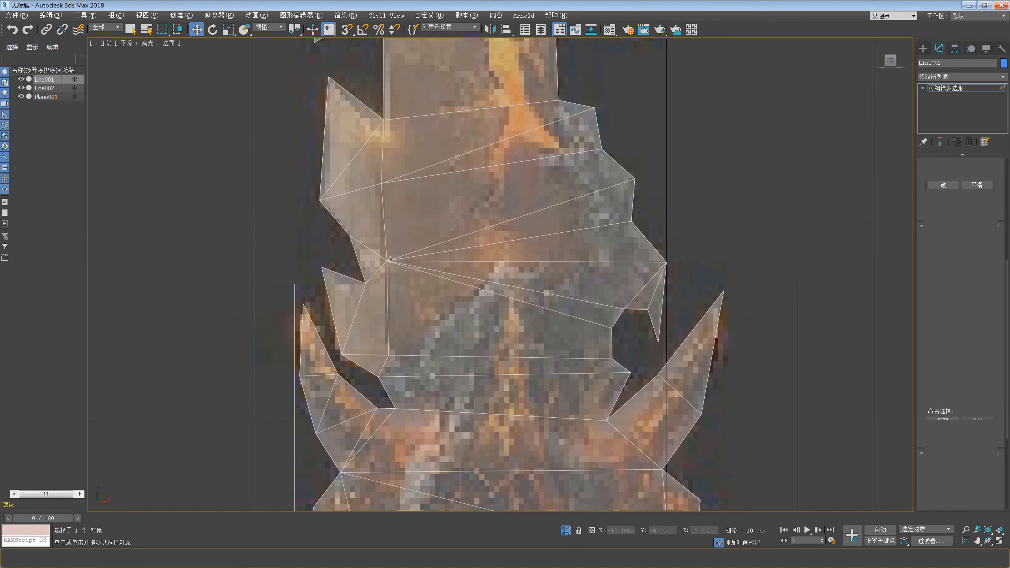
drag(404, 249, 400, 261)
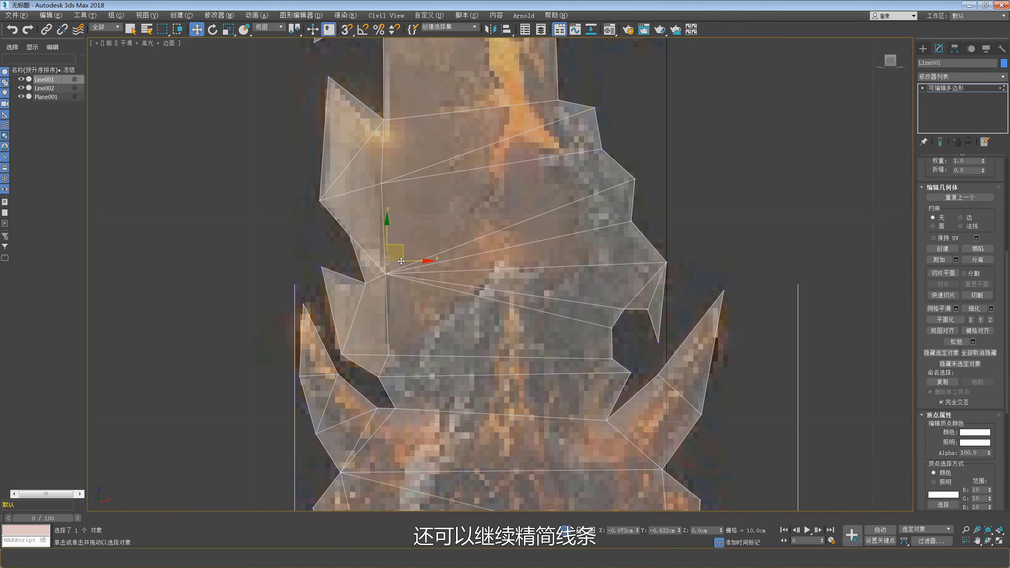
Step: Nudge the upper-left notch vertex down and right, checking the guard in the reference
middle_drag(402, 199, 402, 216)
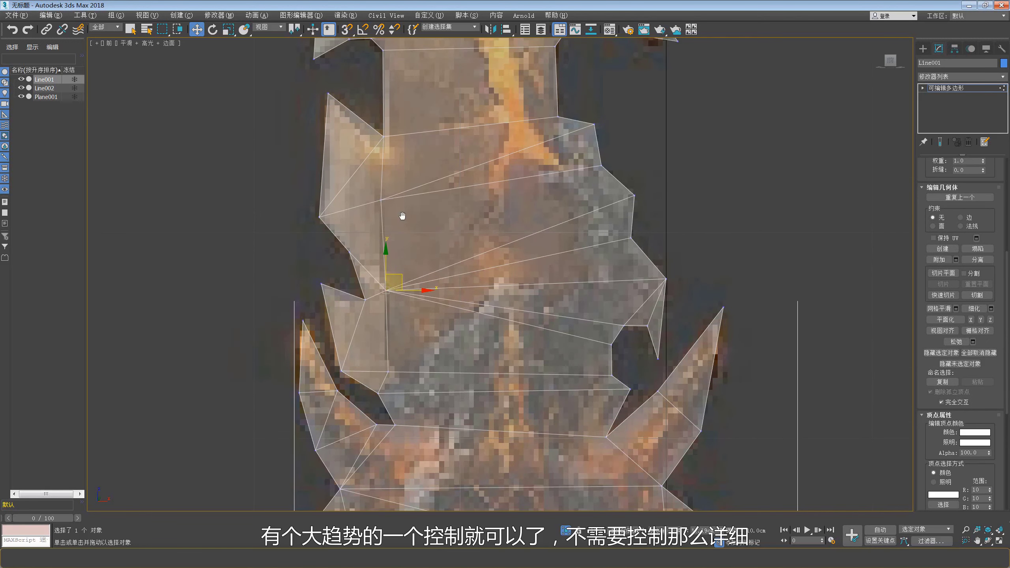
click(380, 200)
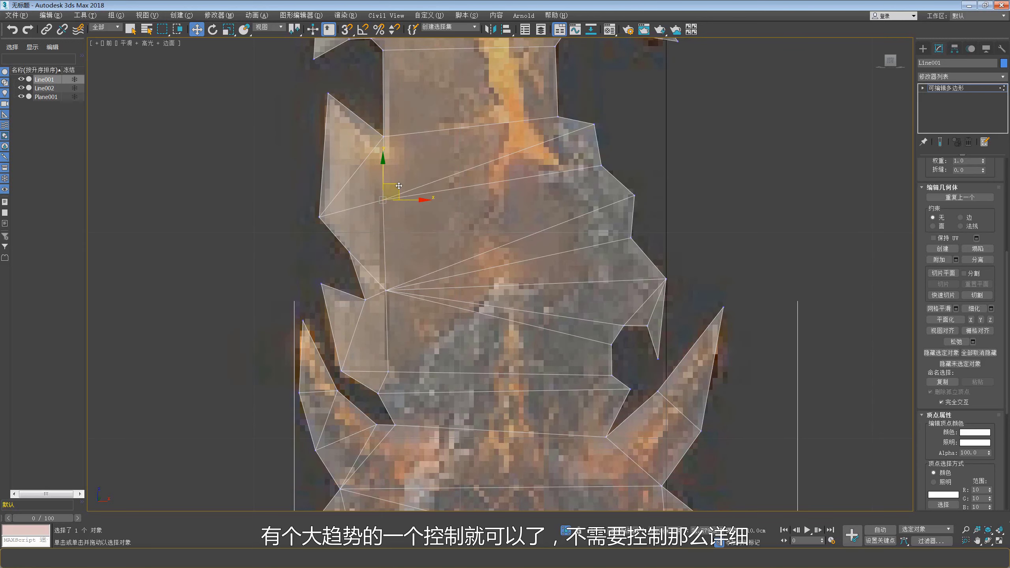
drag(399, 186, 402, 195)
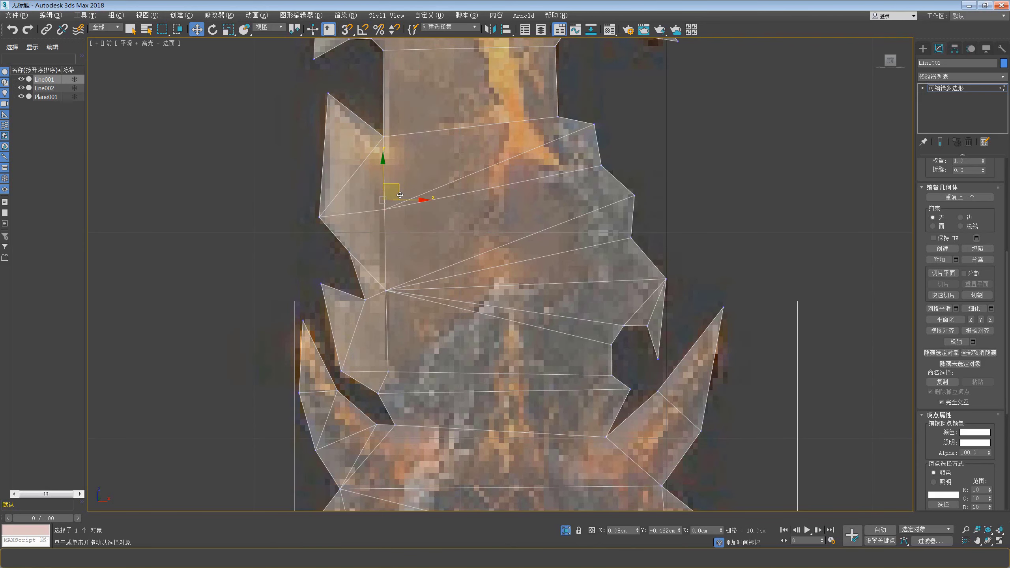
middle_drag(392, 320, 390, 267)
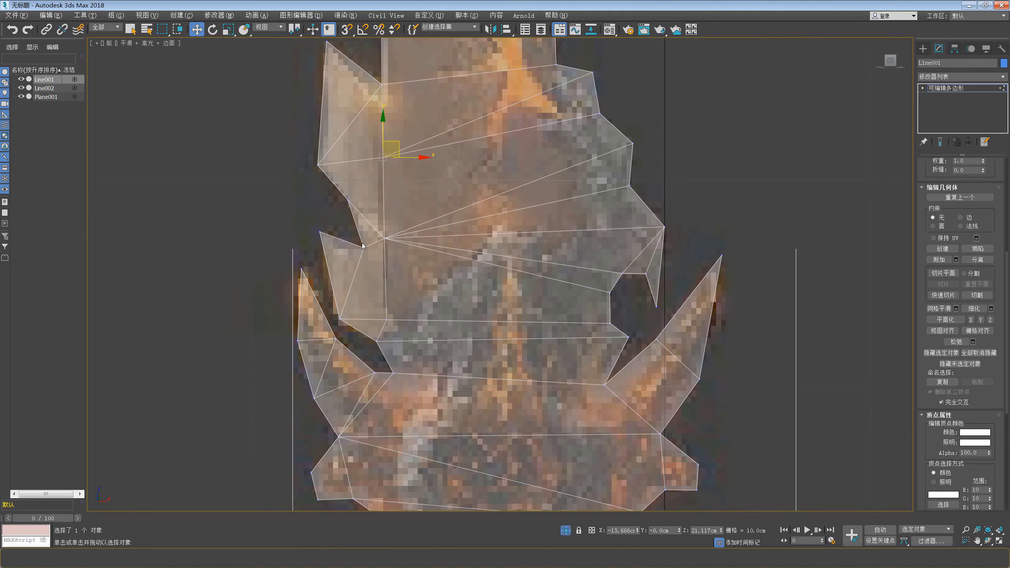
key(alt+Tab)
drag(647, 295, 681, 279)
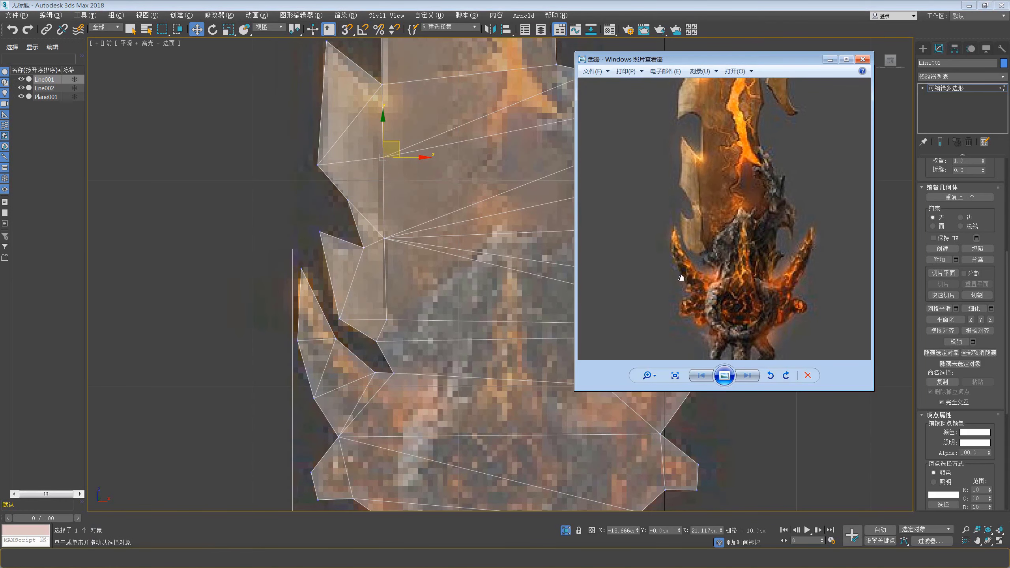
key(alt+Tab)
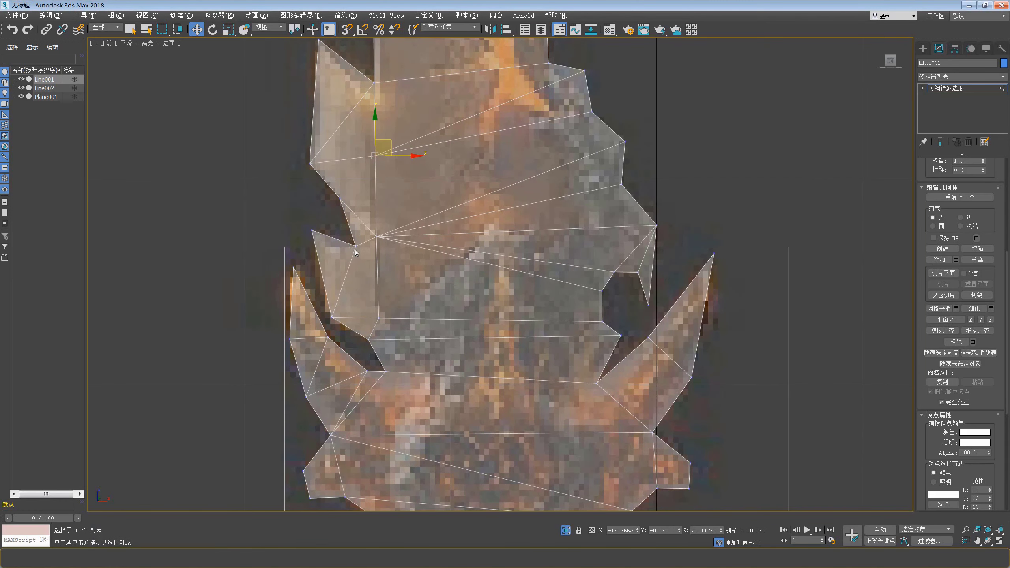
Step: Connect the selected vertex pairs into triangles near the guard and upper blade
right_click(415, 289)
click(406, 320)
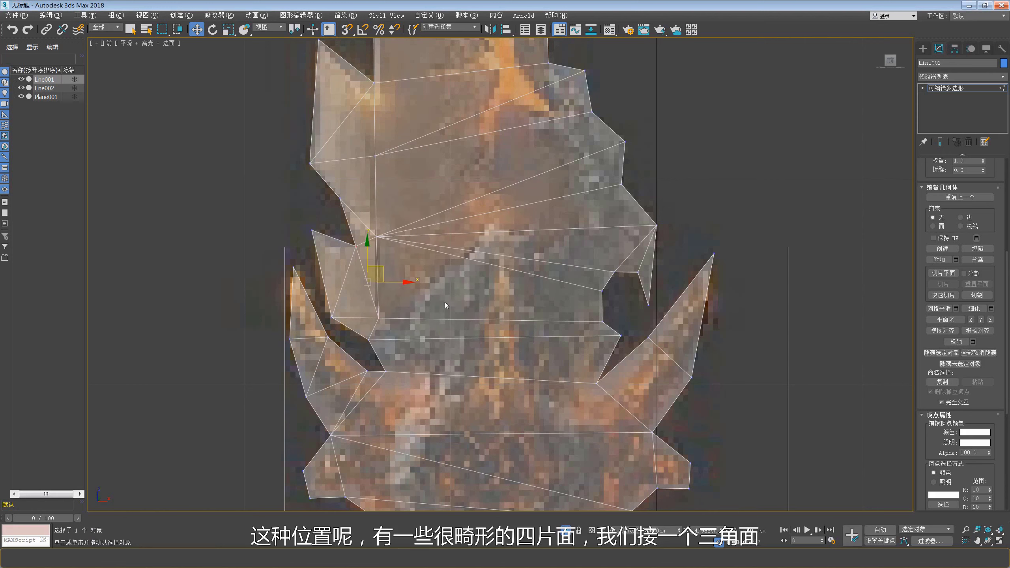
middle_drag(375, 257, 376, 282)
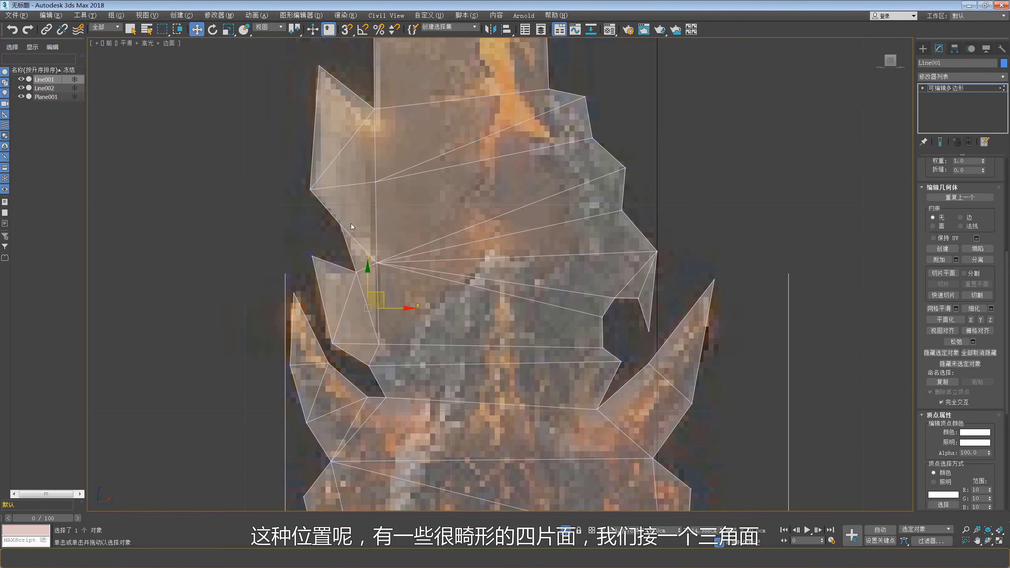
right_click(370, 192)
click(369, 206)
scroll(382, 260, down, 2)
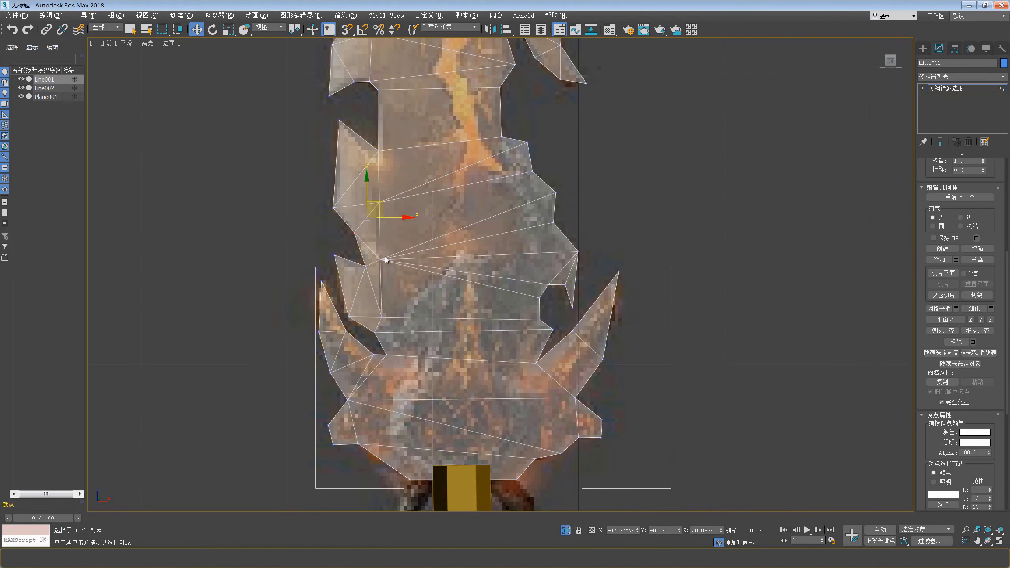
middle_drag(450, 249, 440, 257)
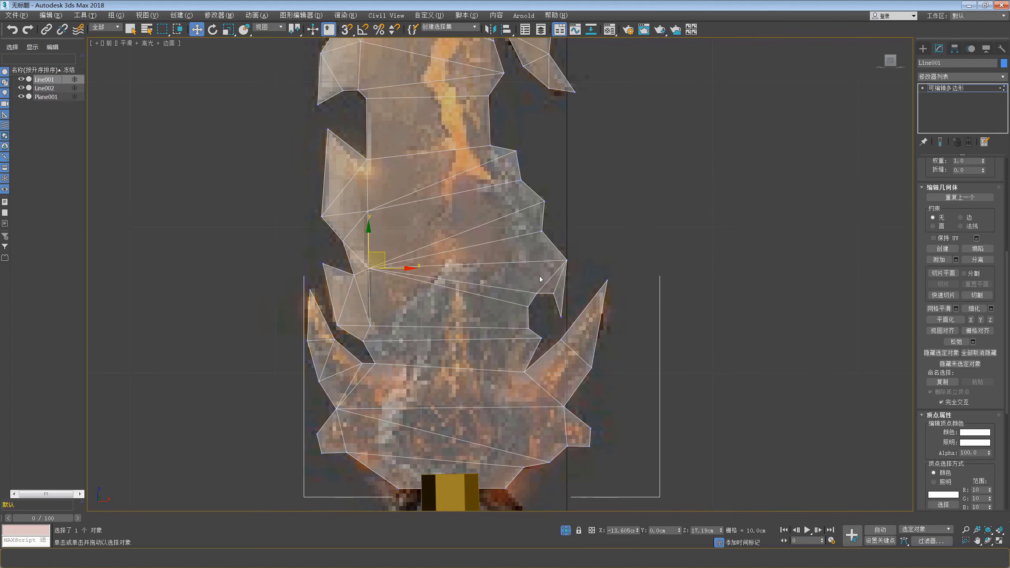
scroll(422, 227, down, 2)
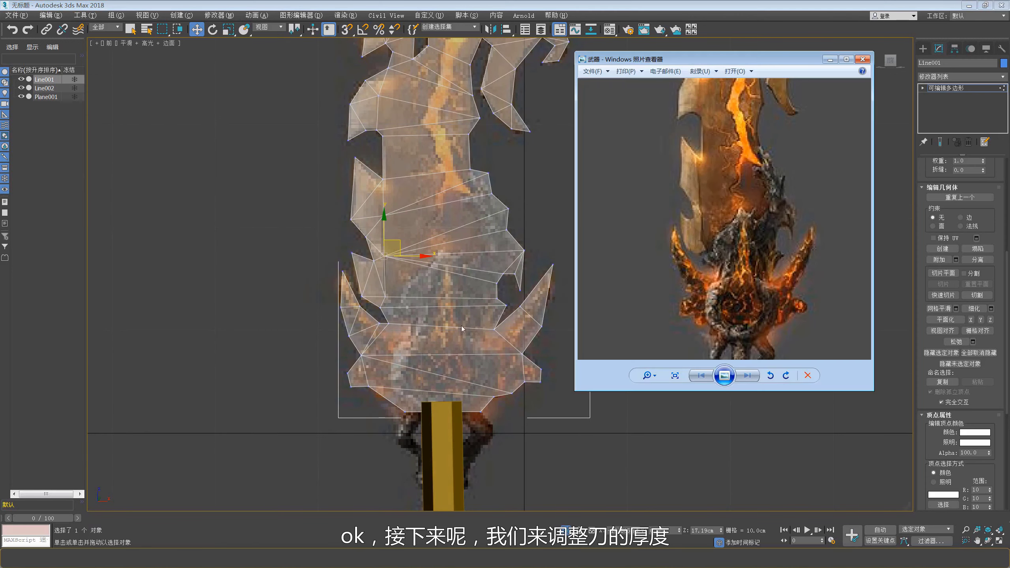
middle_drag(408, 209, 417, 274)
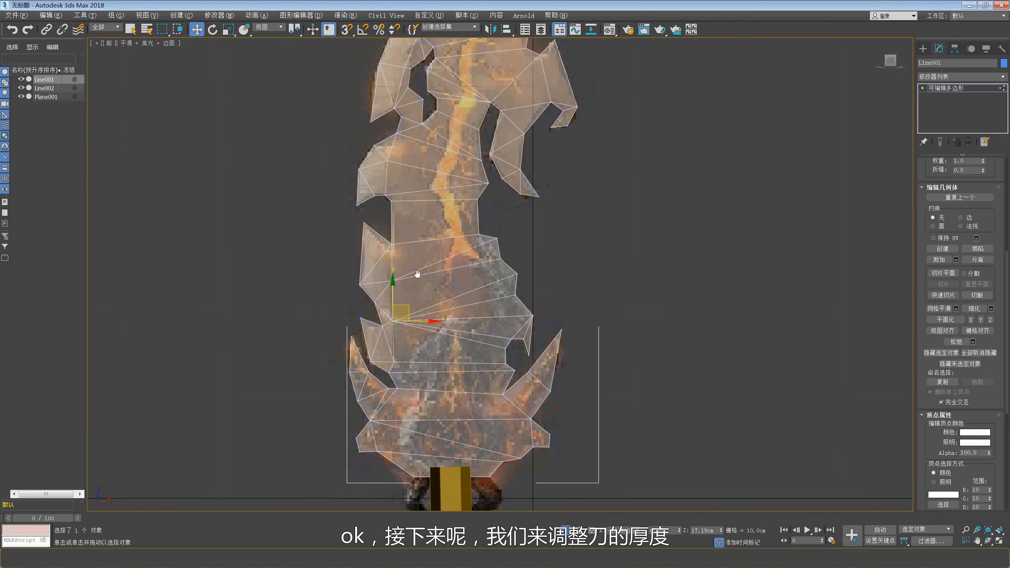
scroll(416, 274, down, 3)
scroll(437, 223, down, 1)
scroll(460, 176, up, 3)
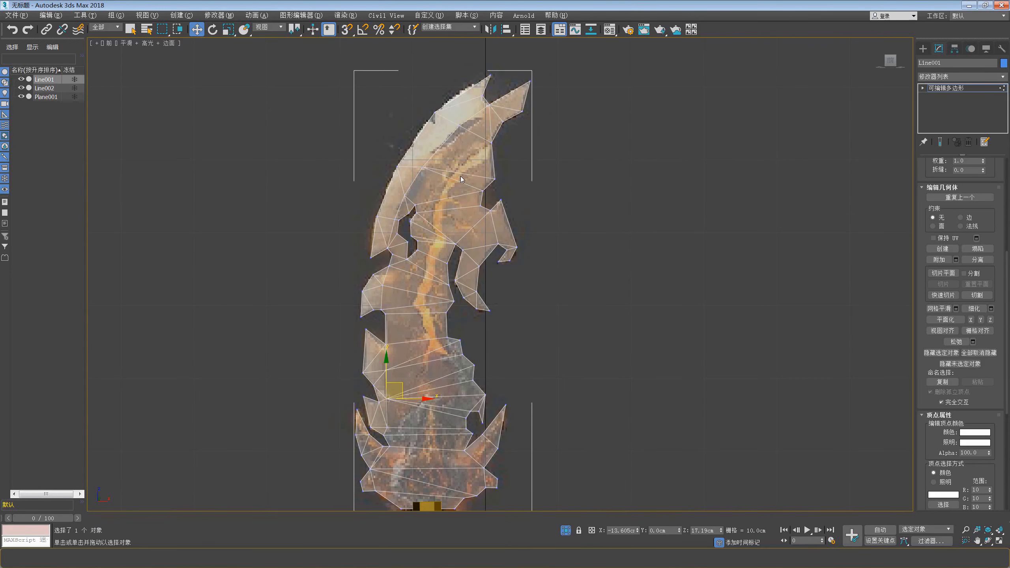
Step: Switch to Edge mode and frame the blade's cutting-edge edges up to the guard
key(2)
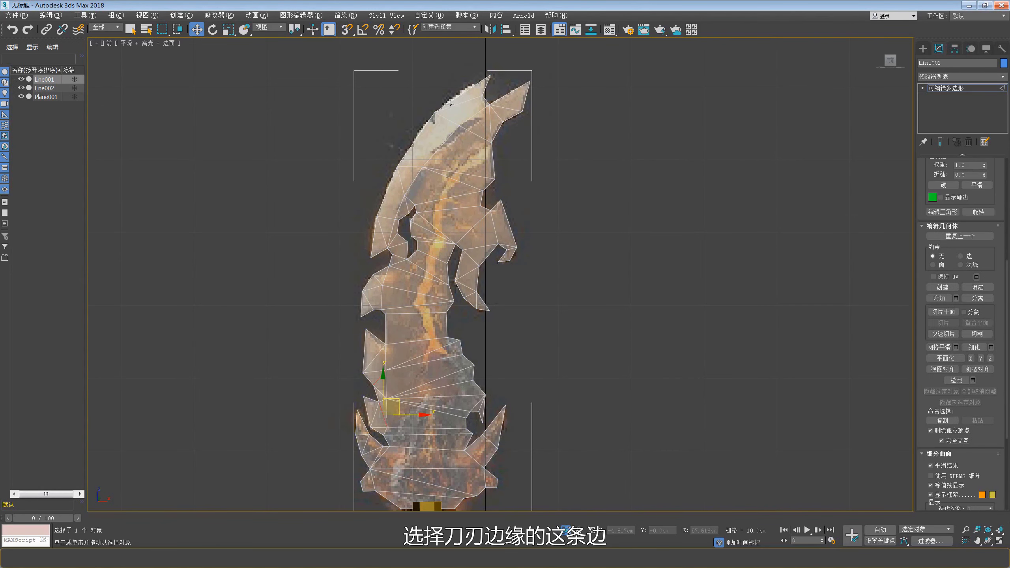
middle_drag(450, 101, 458, 94)
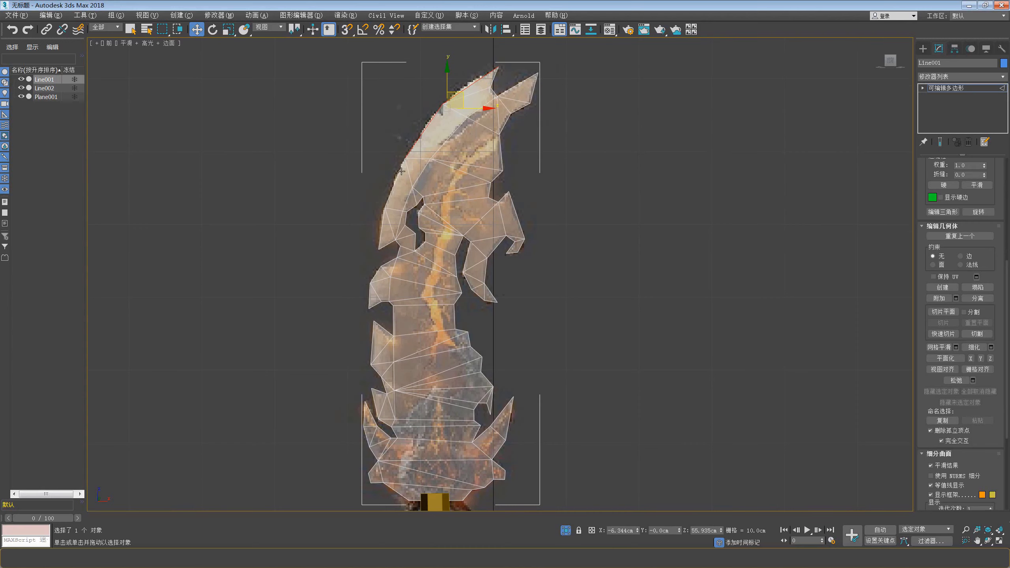
middle_drag(390, 238, 388, 208)
middle_drag(387, 243, 382, 232)
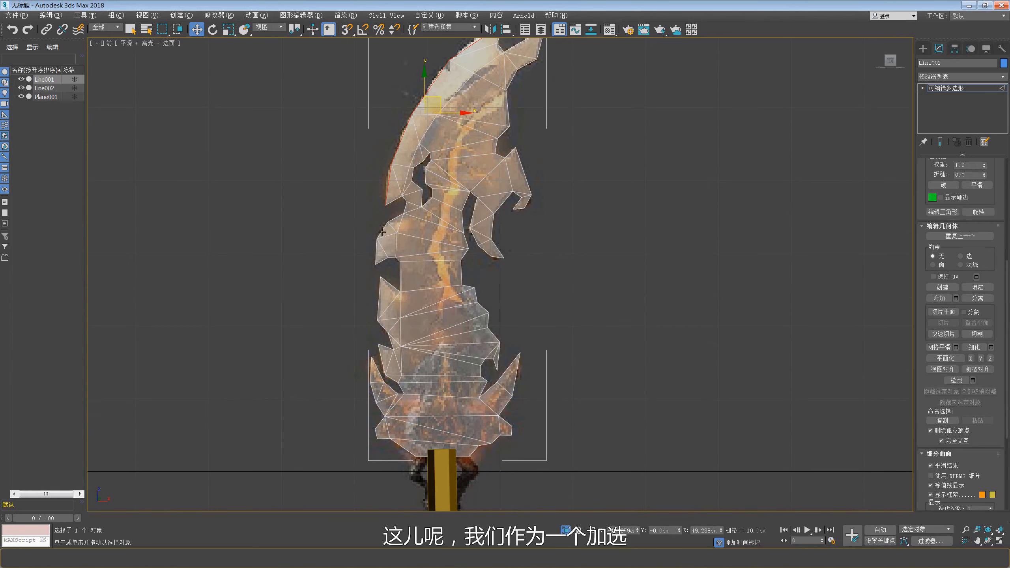
scroll(380, 292, up, 3)
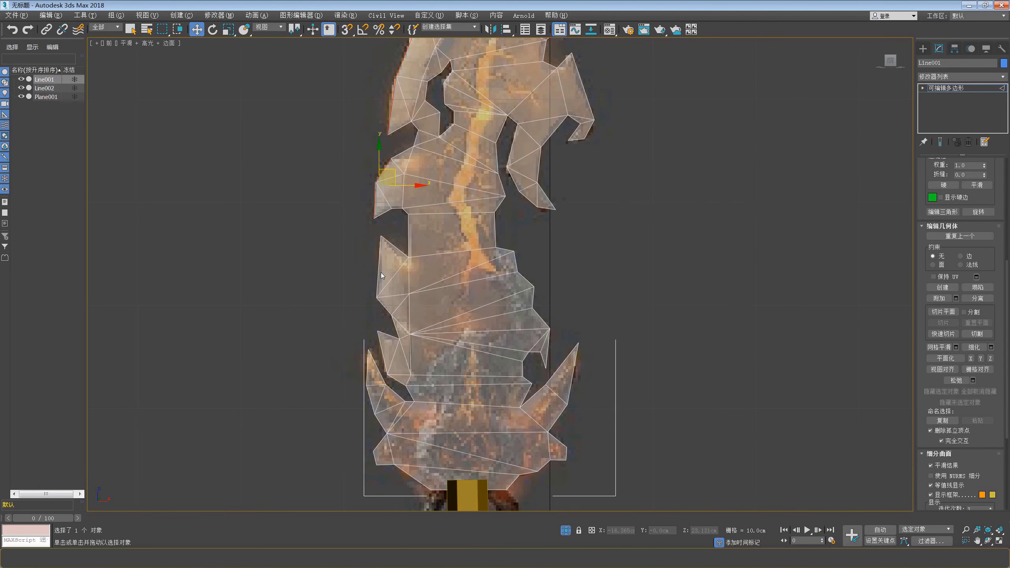
middle_drag(378, 317, 375, 282)
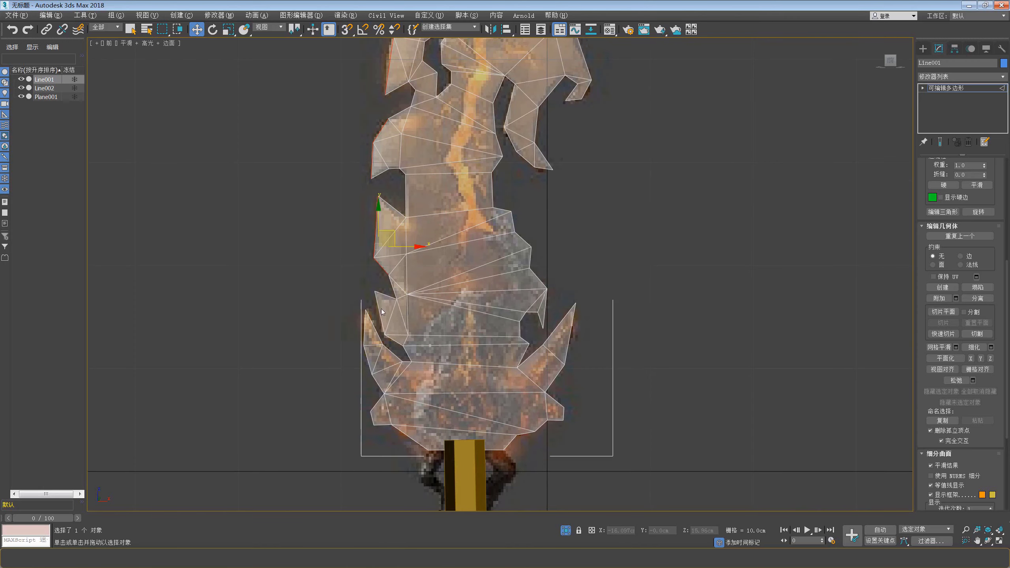
scroll(381, 312, down, 1)
scroll(390, 287, down, 2)
scroll(395, 271, down, 1)
scroll(402, 254, up, 1)
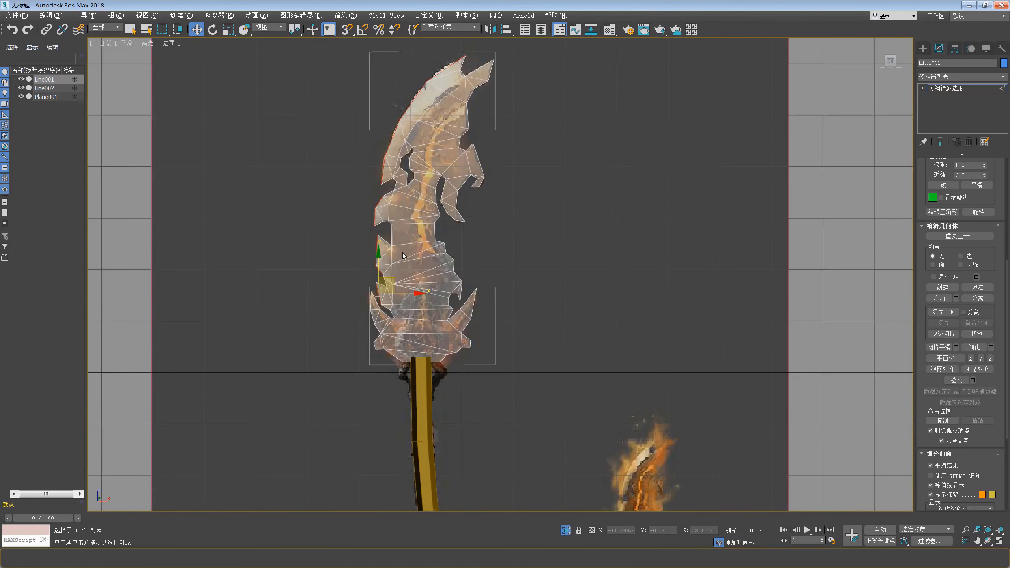
Step: In Perspective view, move the selected blade edges along Y to give the blade thickness
key(alt+w)
key(alt+w)
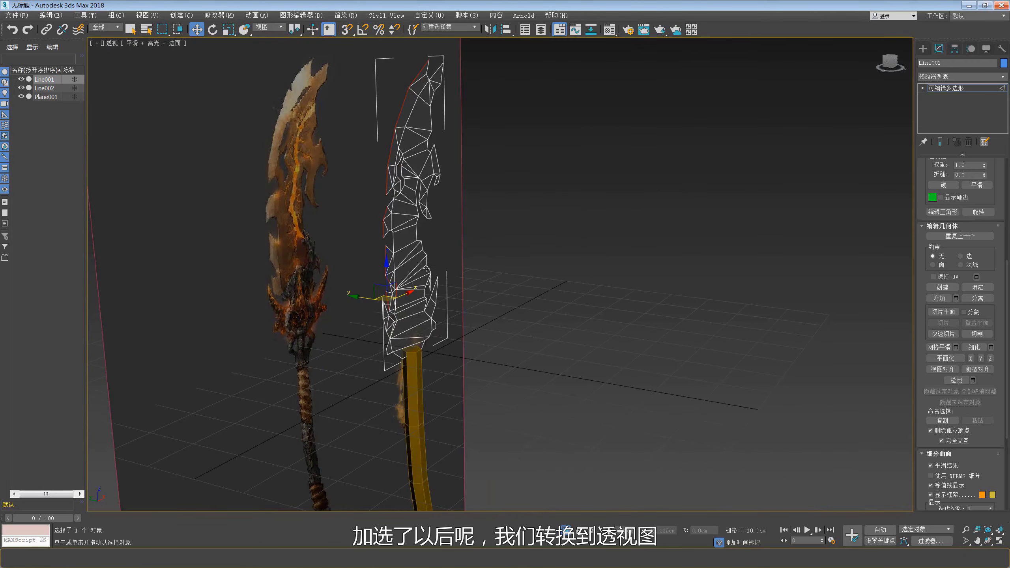
mouse_move(427, 269)
alt+middle_down()
mouse_move(438, 252)
mouse_move(361, 296)
mouse_move(374, 290)
mouse_move(375, 301)
alt+middle_up()
drag(386, 199, 384, 197)
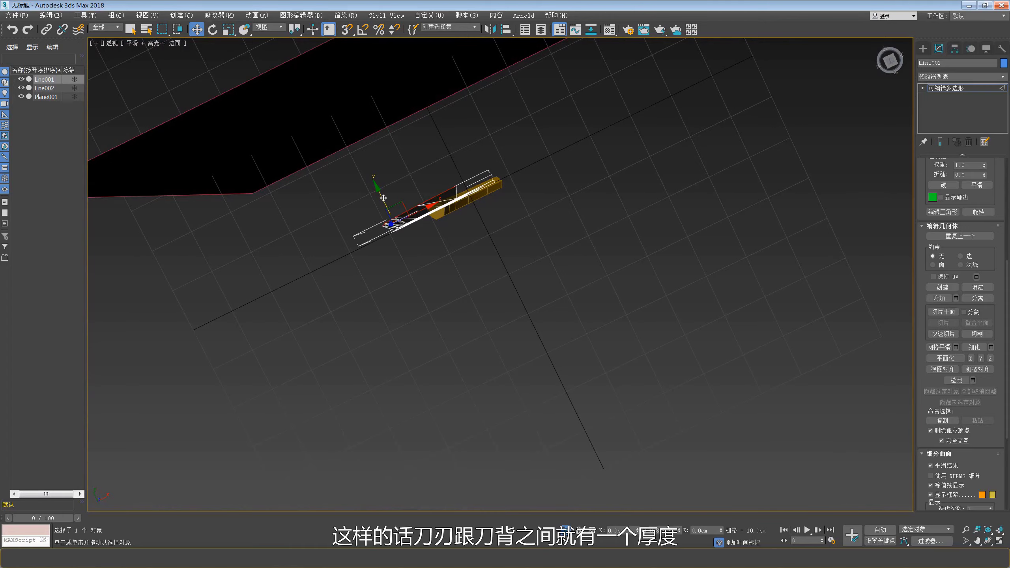
mouse_move(407, 248)
alt+middle_down()
mouse_move(358, 171)
mouse_move(467, 178)
mouse_move(384, 167)
mouse_move(384, 184)
mouse_move(406, 173)
alt+middle_up()
Step: Connect the two selected vertices near the guard with a new edge
key(f)
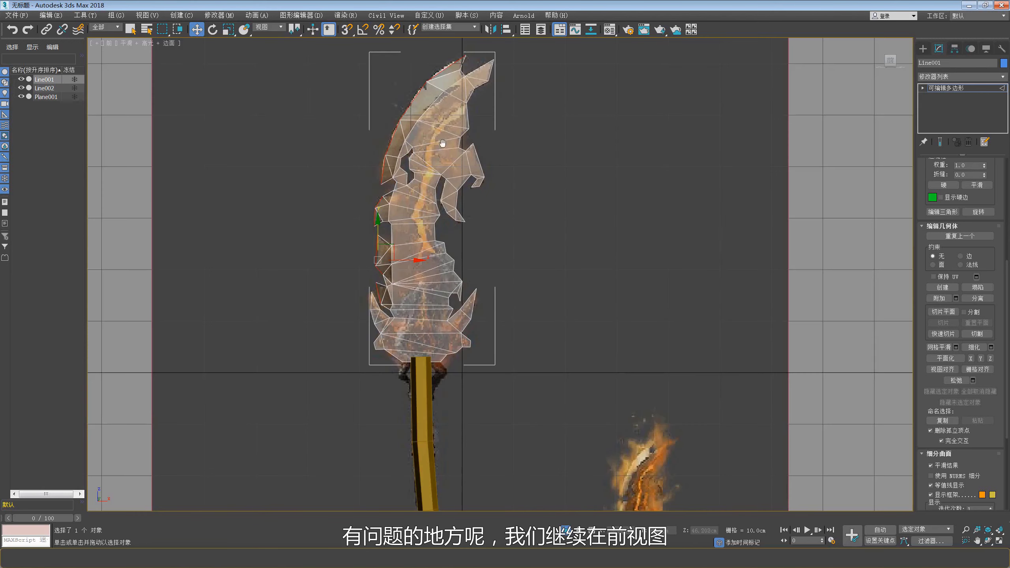
scroll(419, 185, up, 4)
scroll(467, 161, up, 3)
key(1)
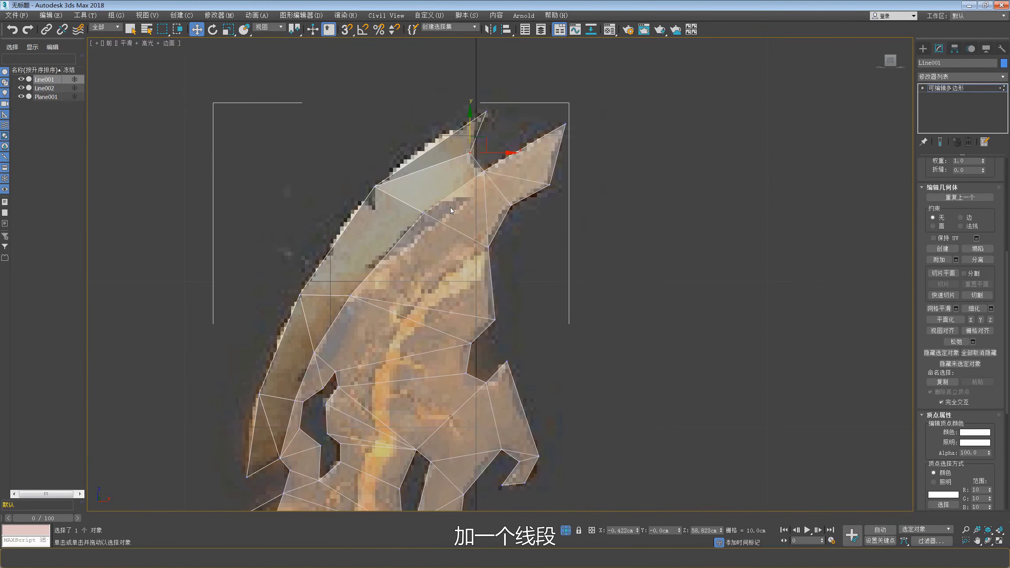
right_click(456, 200)
click(414, 218)
Step: Check the new edge against the sword reference image from front and side views
mouse_move(439, 224)
alt+middle_down()
mouse_move(472, 212)
mouse_move(439, 206)
alt+middle_up()
key(f)
scroll(418, 188, up, 5)
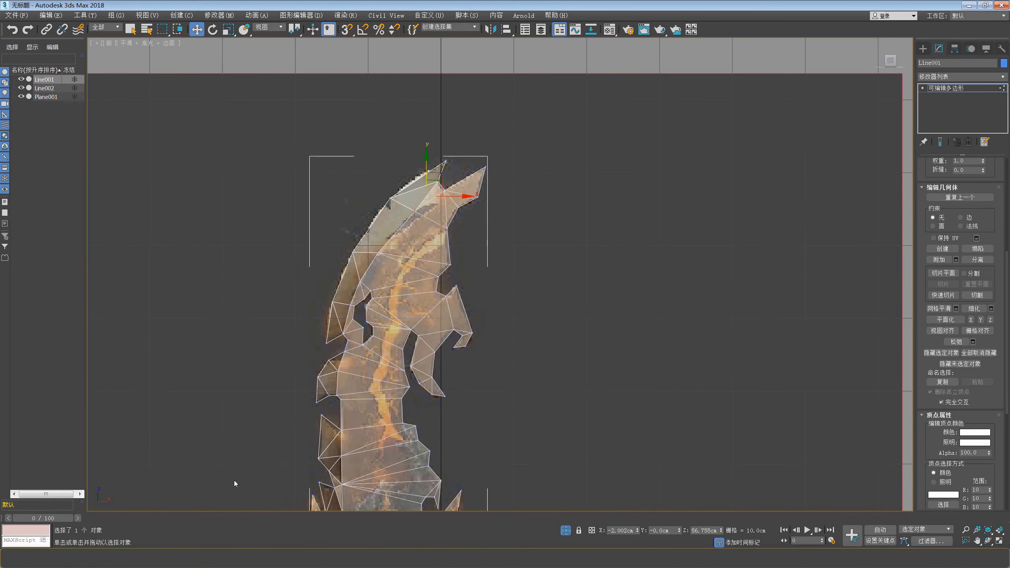
key(alt+Tab)
scroll(663, 184, up, 2)
drag(709, 182, 706, 225)
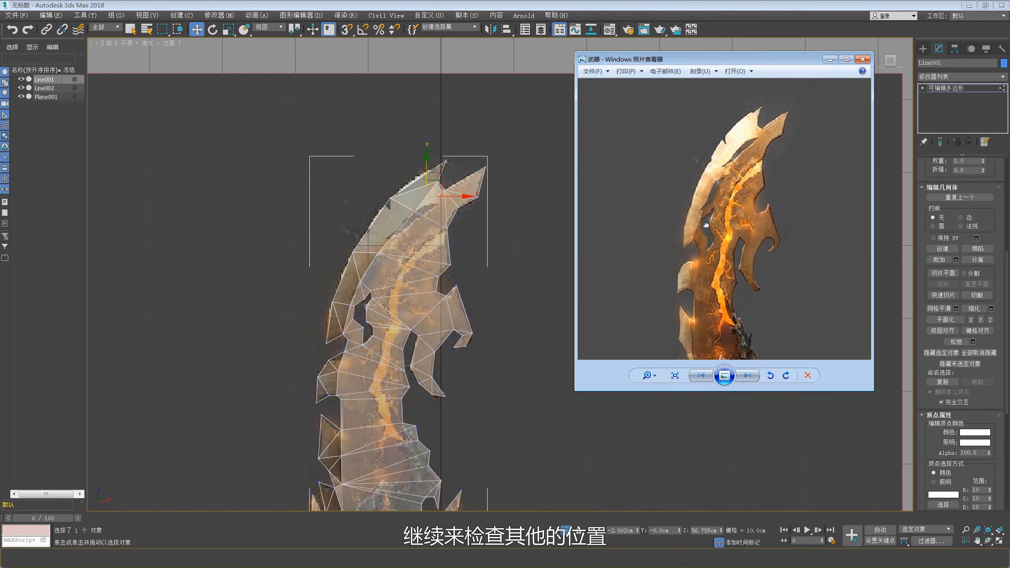
key(alt+Tab)
mouse_move(440, 215)
alt+middle_down()
mouse_move(454, 203)
mouse_move(438, 190)
mouse_move(371, 196)
mouse_move(483, 196)
mouse_move(403, 198)
mouse_move(392, 230)
mouse_move(412, 237)
mouse_move(374, 238)
mouse_move(380, 262)
mouse_move(426, 244)
alt+middle_up()
scroll(393, 215, up, 3)
scroll(390, 238, up, 4)
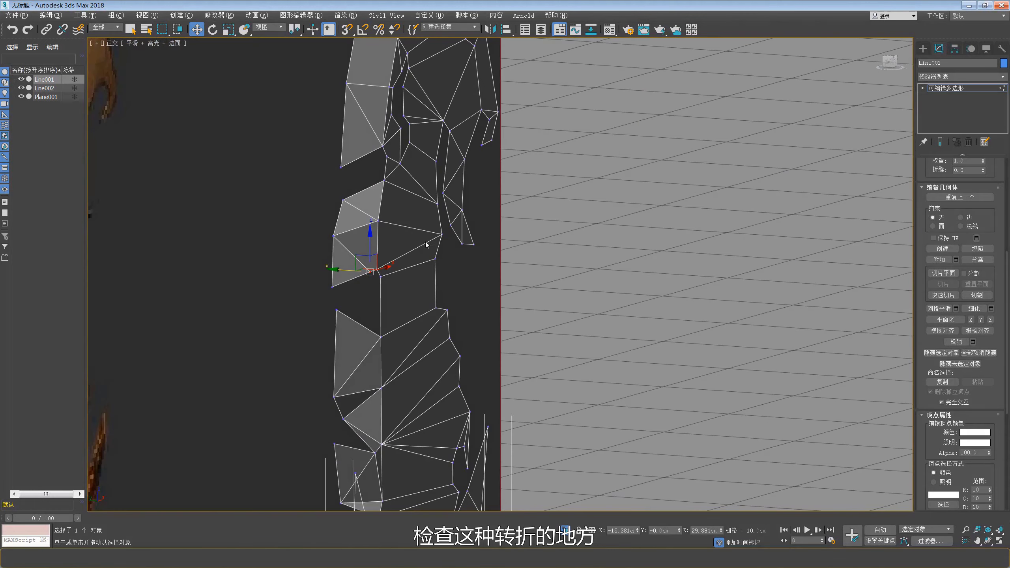
Step: Select the vertex on the blade's side spike and inspect the blade profile edge-on
ctrl+click(378, 221)
right_click(432, 211)
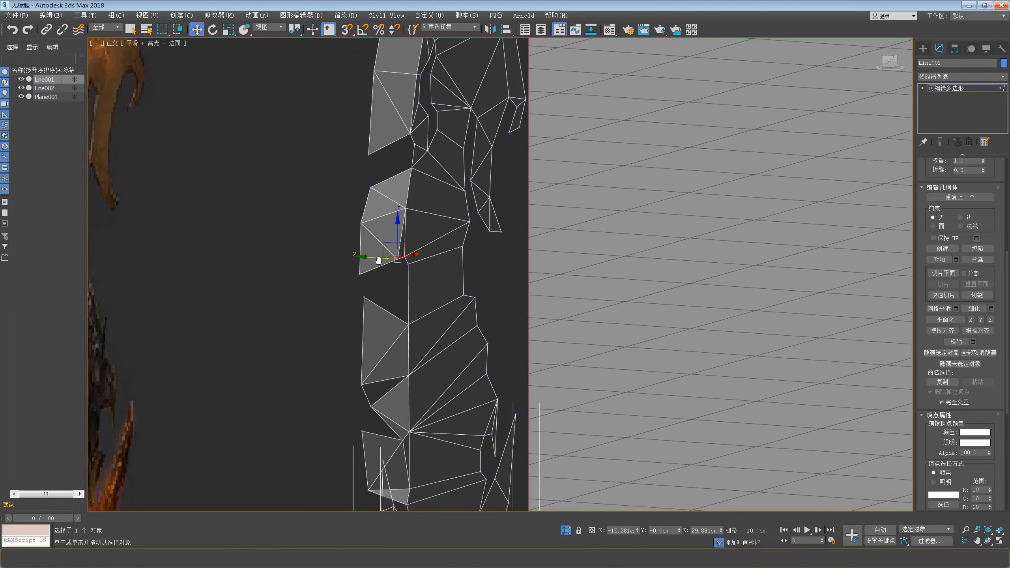
alt+middle_drag(370, 274, 400, 254)
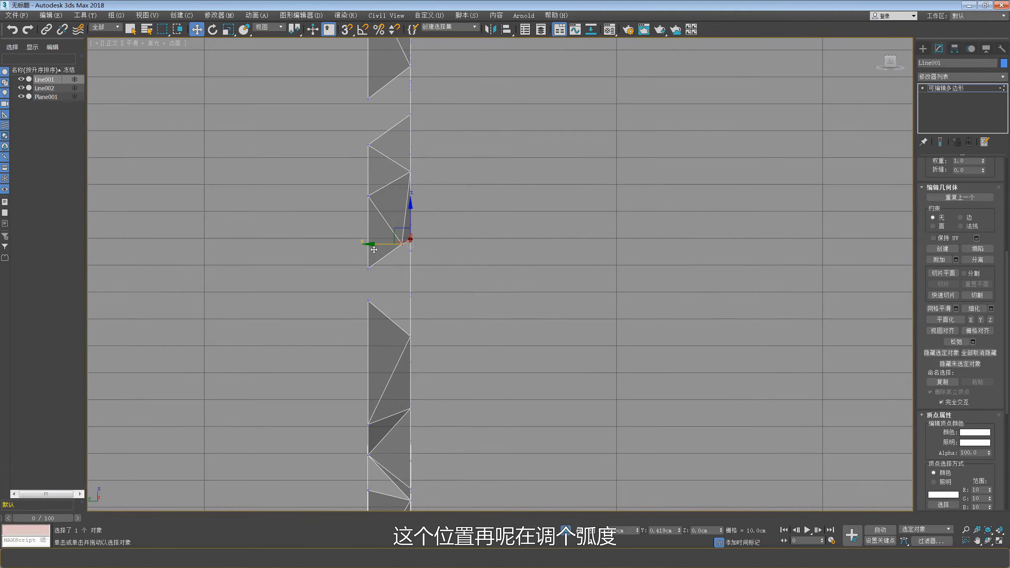
mouse_move(399, 262)
alt+middle_down()
mouse_move(414, 265)
mouse_move(396, 255)
alt+middle_up()
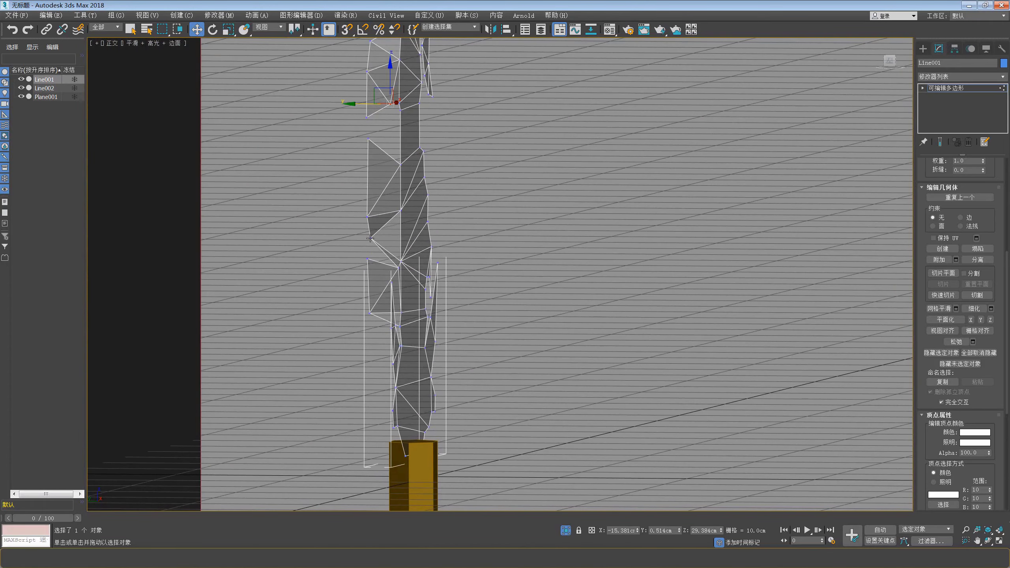
key(f)
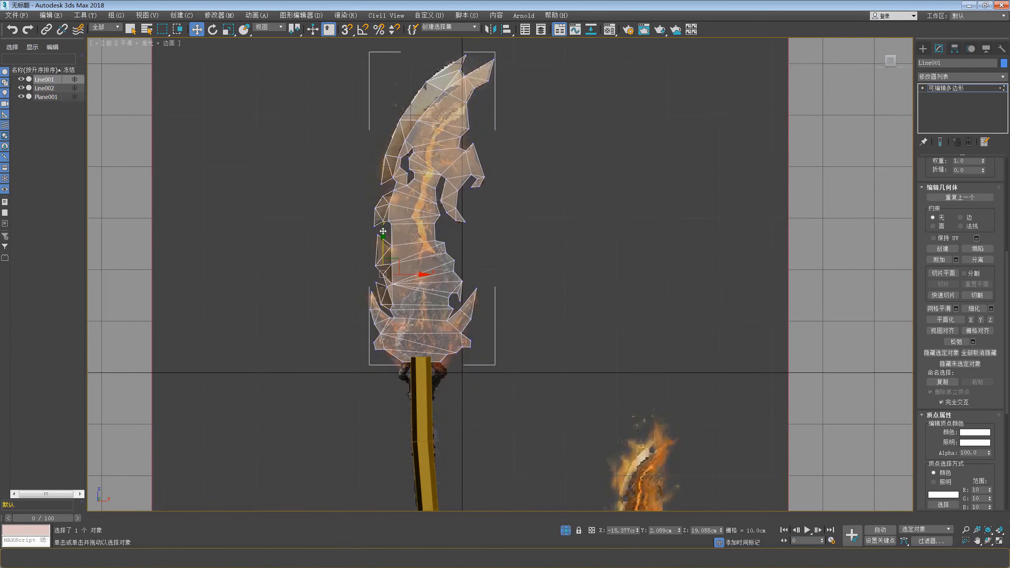
scroll(383, 231, up, 5)
scroll(390, 279, up, 1)
scroll(400, 332, up, 1)
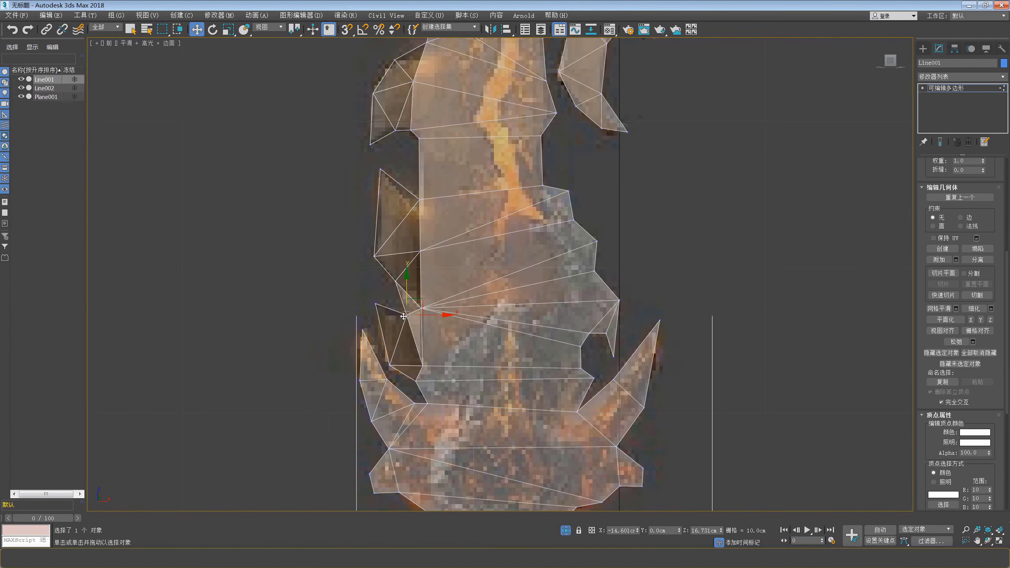
mouse_move(404, 316)
alt+middle_down()
mouse_move(394, 326)
mouse_move(405, 302)
mouse_move(382, 319)
mouse_move(378, 306)
mouse_move(449, 282)
mouse_move(369, 309)
alt+middle_up()
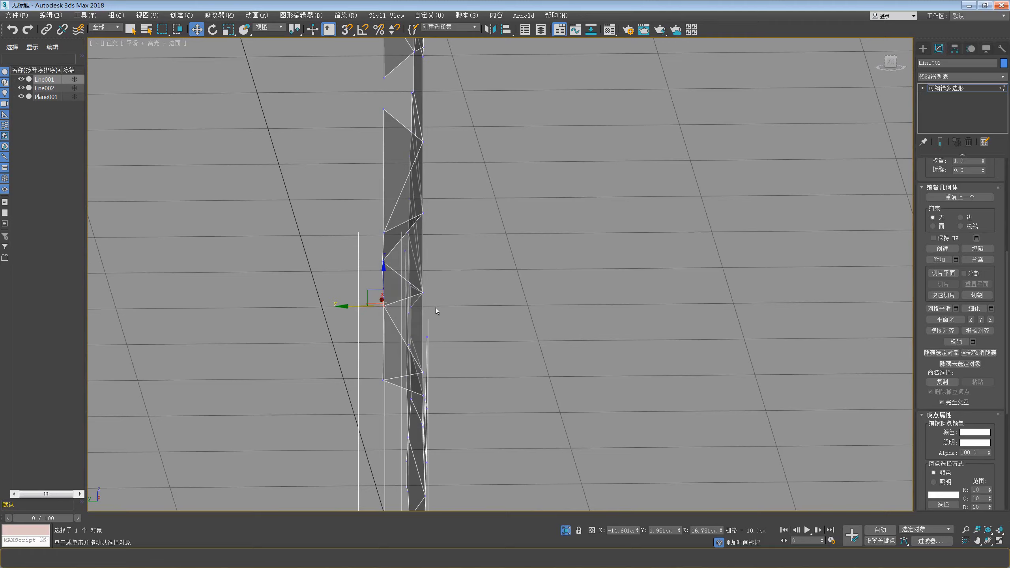
alt+middle_drag(437, 311, 374, 292)
Step: Re-cut the small spike near the guard with a manual Cut from the front view
key(f)
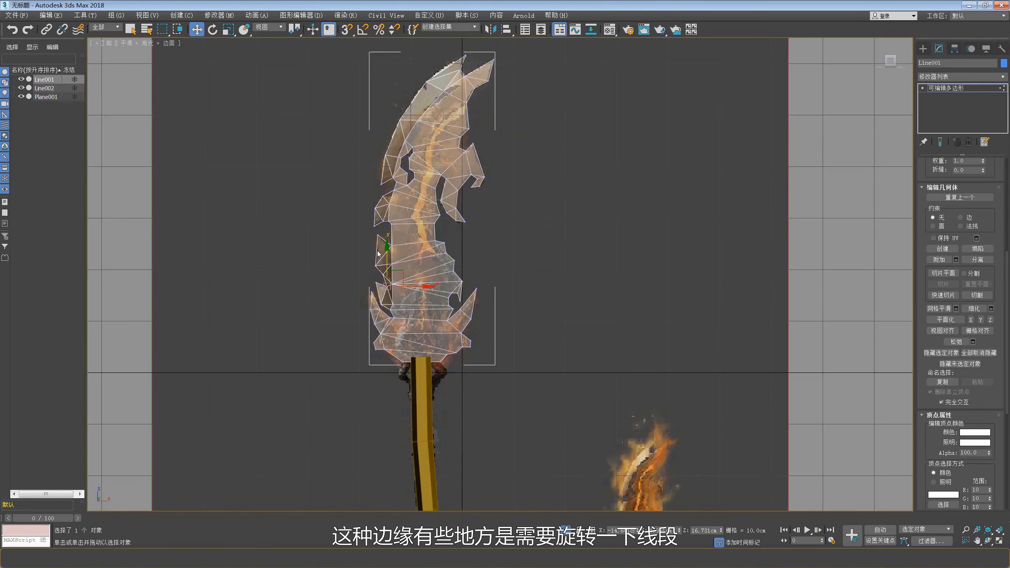
scroll(381, 287, up, 5)
right_click(365, 292)
click(350, 213)
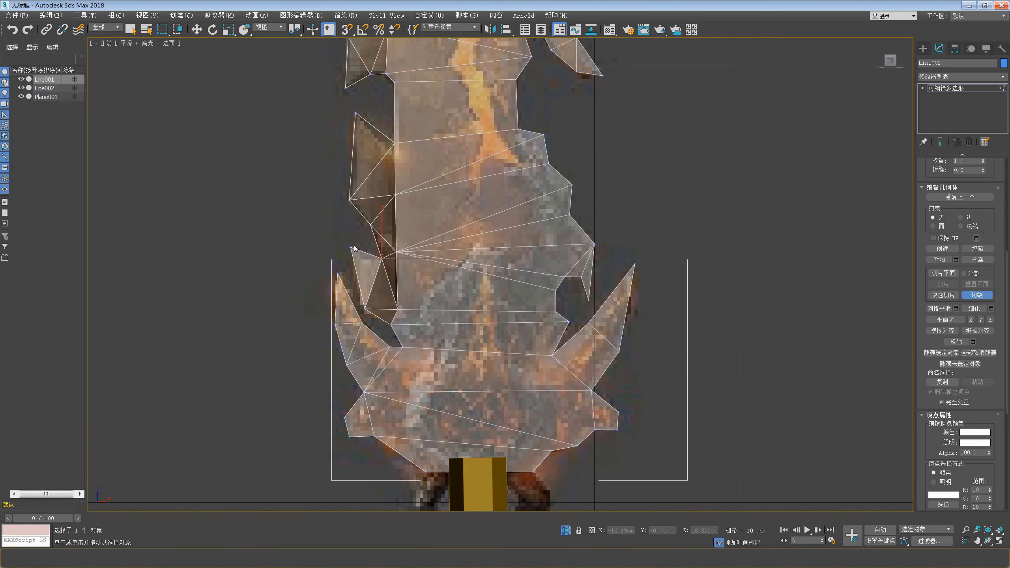
scroll(344, 243, up, 3)
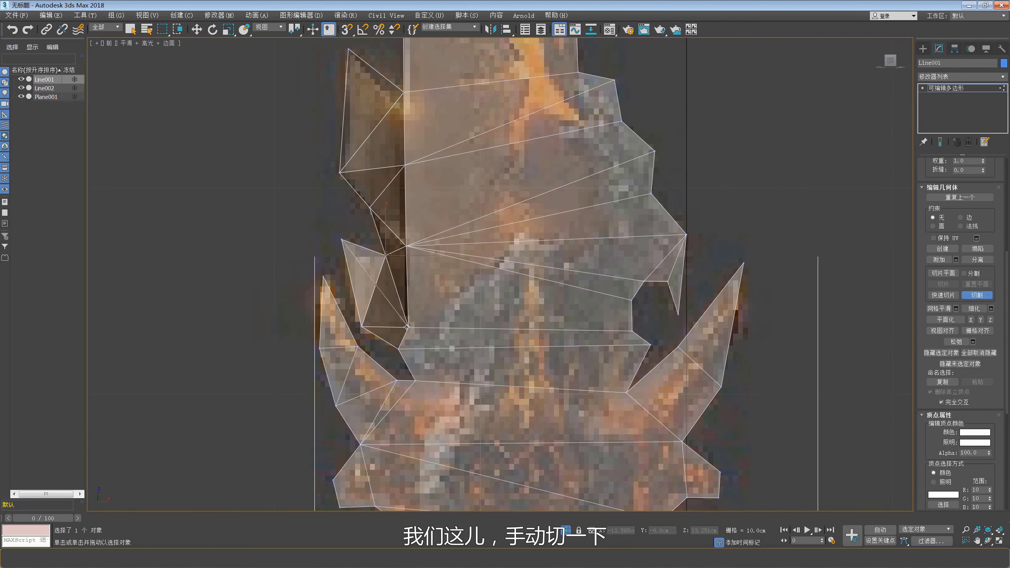
Step: Select the stray edge beside the guard's left spike and Remove it
key(2)
key(w)
click(381, 272)
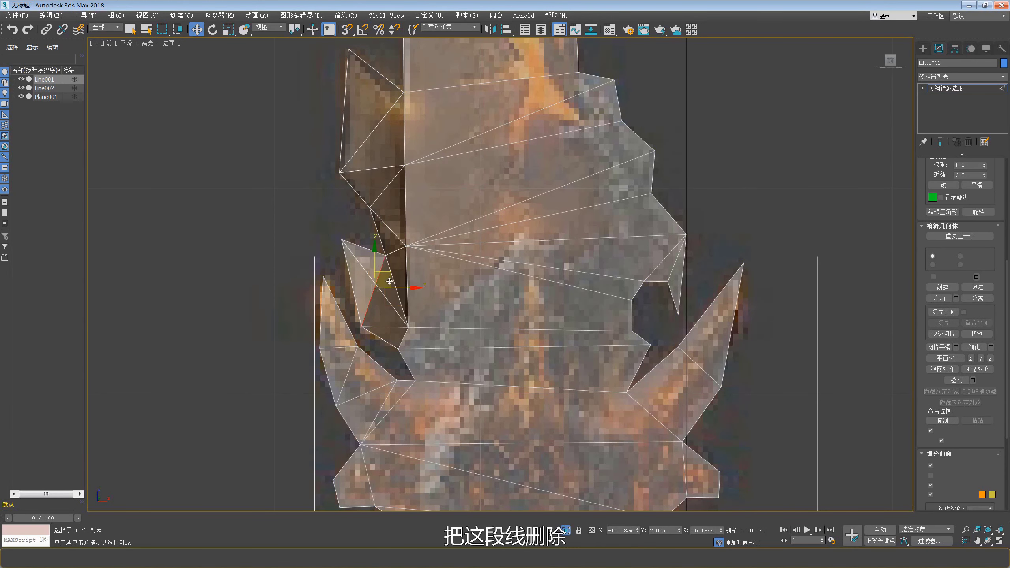
right_click(389, 281)
click(370, 310)
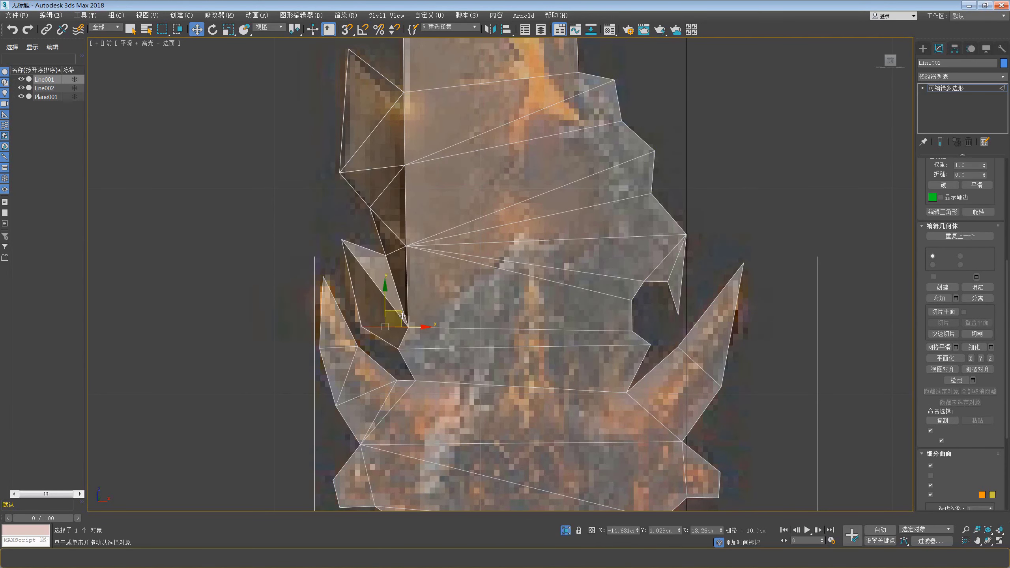
middle_drag(390, 273, 402, 303)
scroll(396, 281, down, 5)
scroll(401, 303, up, 5)
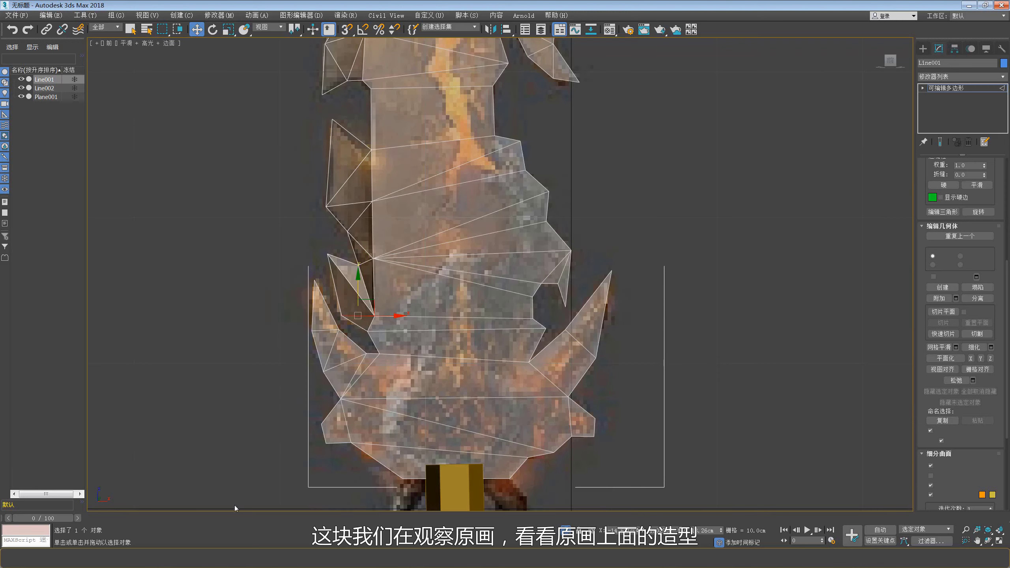
Step: Compare the mesh with the sword reference image and check its depth
click(152, 559)
scroll(689, 257, up, 3)
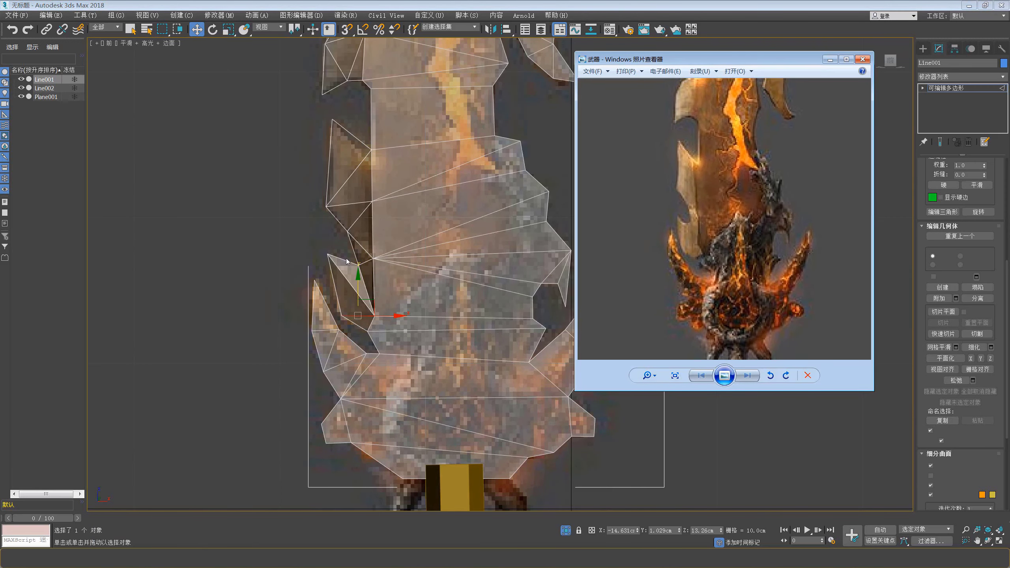
click(358, 273)
scroll(358, 273, up, 2)
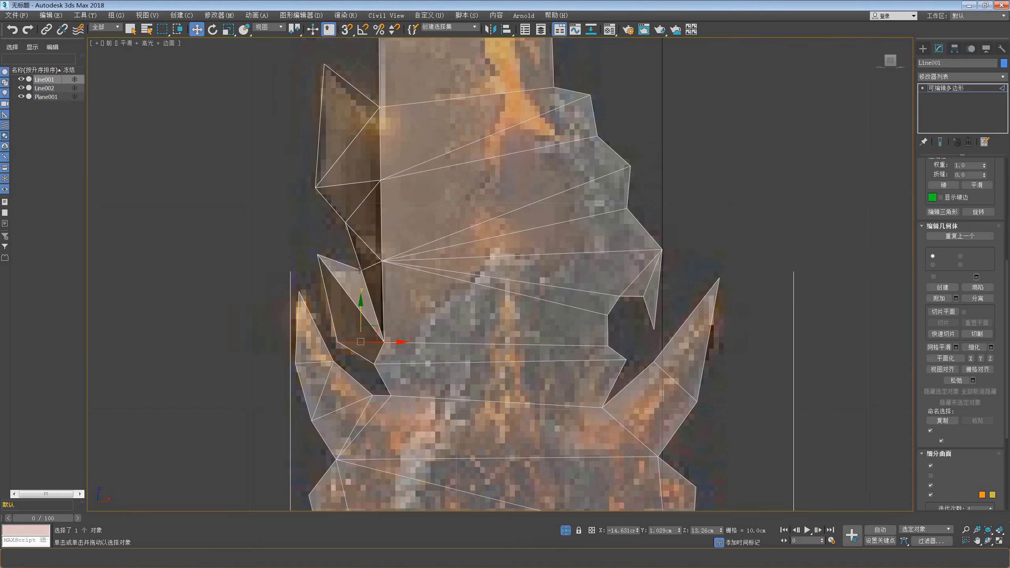
mouse_move(359, 270)
alt+middle_down()
mouse_move(372, 279)
mouse_move(358, 271)
alt+middle_up()
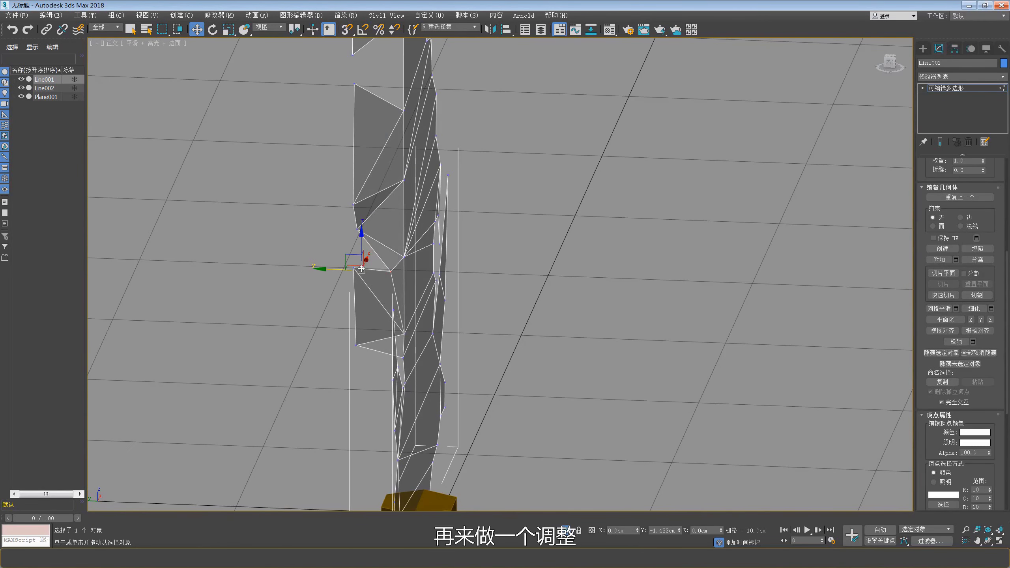
key(f)
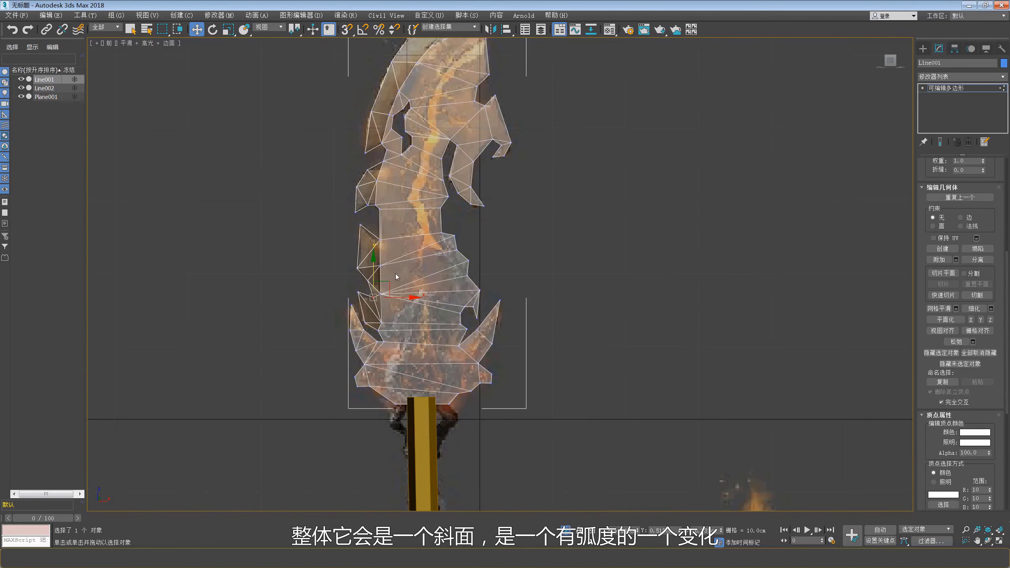
scroll(396, 276, up, 2)
scroll(370, 275, up, 3)
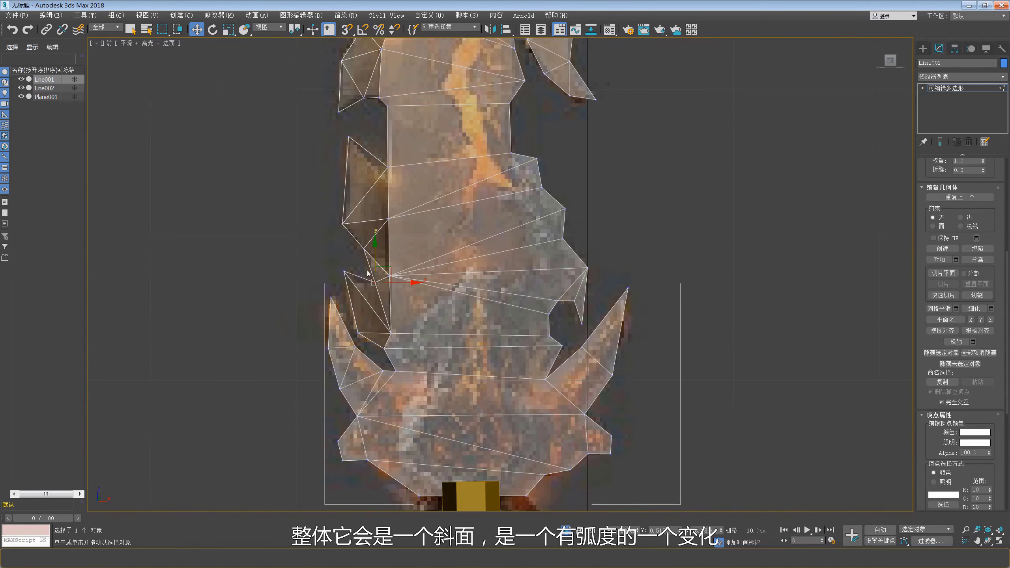
Step: Recheck the blade's corner points against the reference from side angles and the front
click(199, 541)
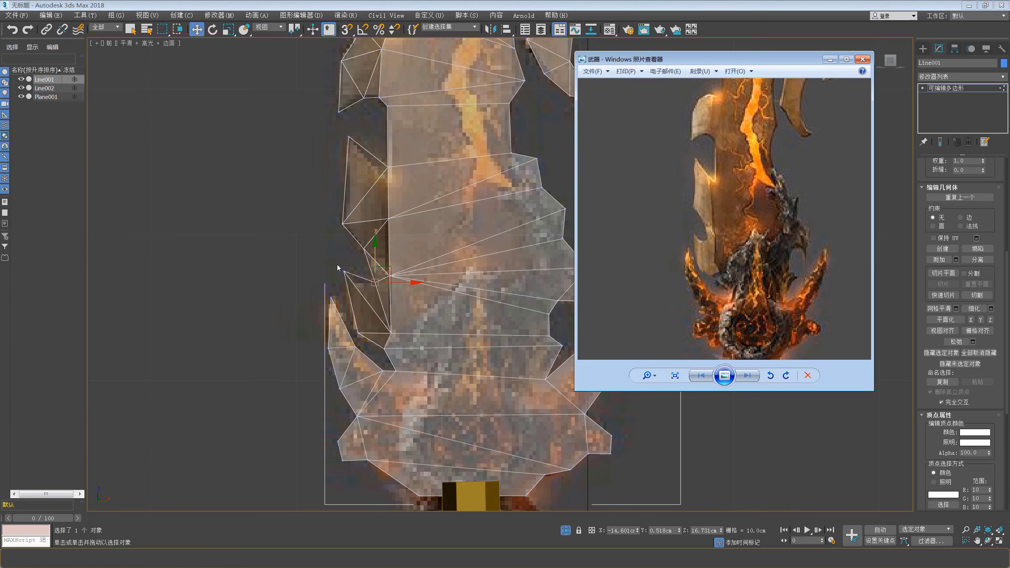
alt+middle_drag(370, 250, 351, 258)
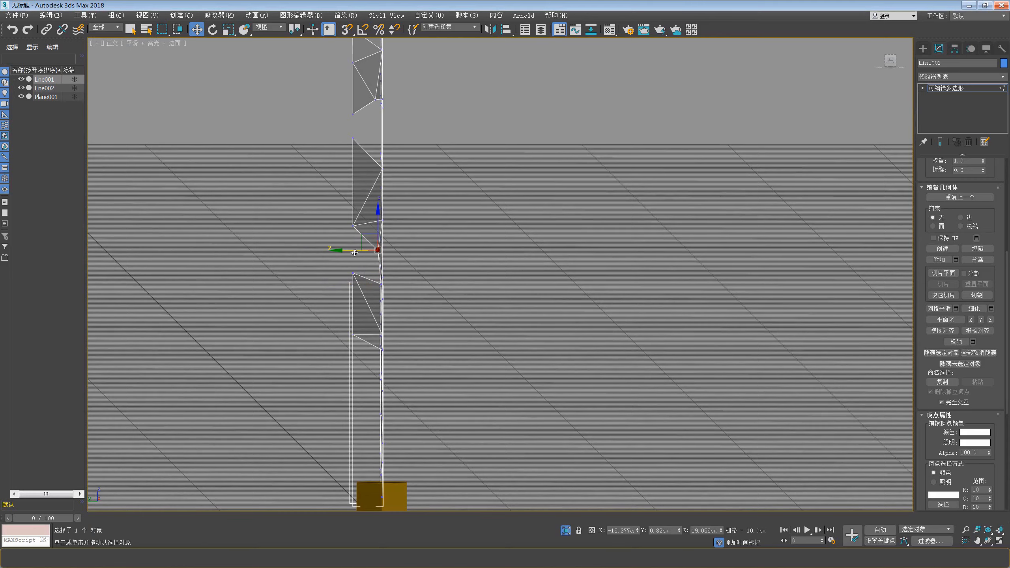
alt+middle_drag(357, 252, 382, 255)
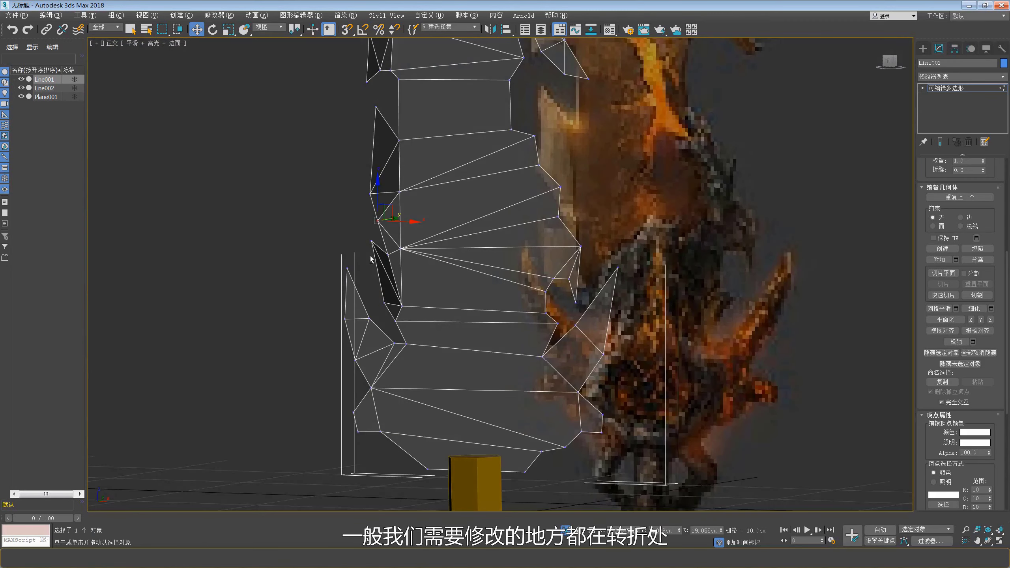
key(f)
scroll(382, 255, up, 3)
scroll(378, 290, up, 5)
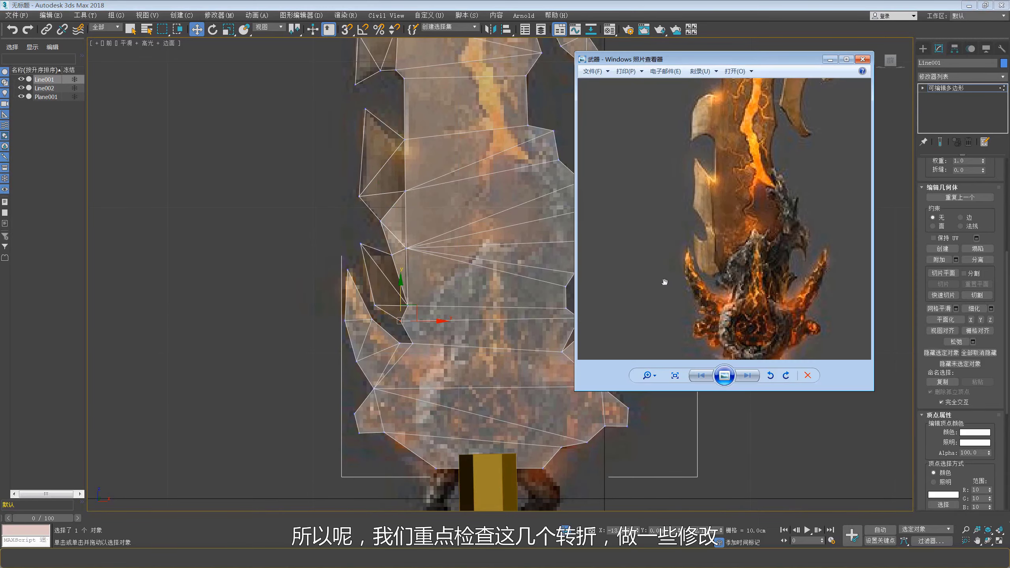
scroll(394, 324, up, 2)
mouse_move(394, 324)
alt+middle_down()
mouse_move(354, 323)
mouse_move(380, 325)
mouse_move(381, 299)
mouse_move(448, 307)
alt+middle_up()
key(f)
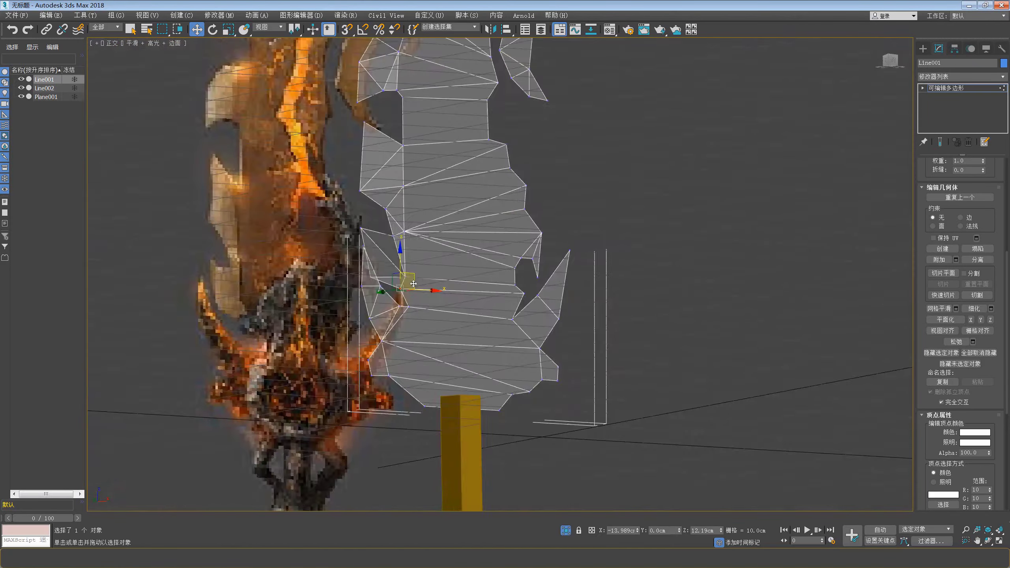
scroll(425, 233, up, 3)
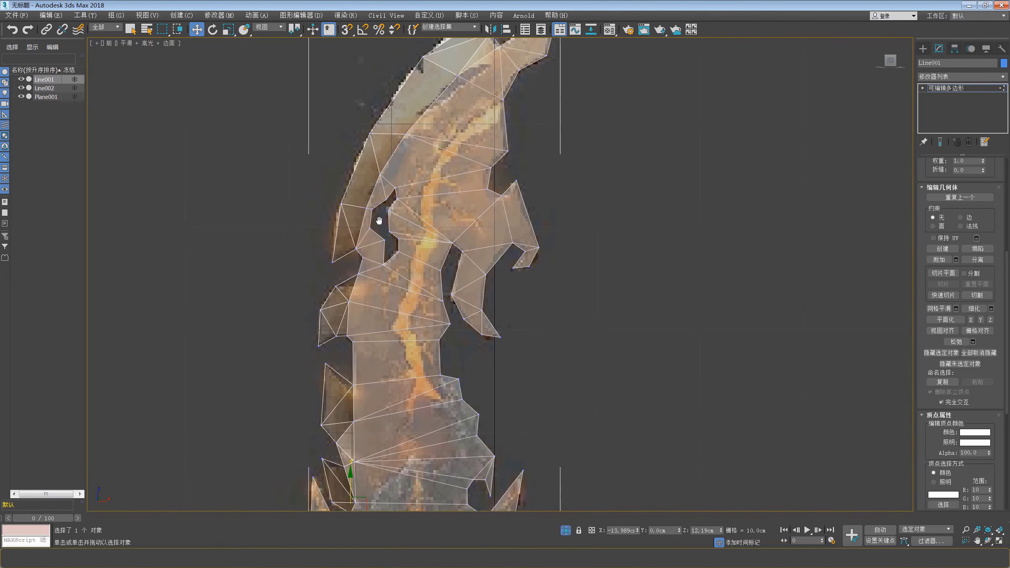
scroll(426, 233, down, 3)
Step: Turn off See-Through so the sword mesh displays solid
key(alt+x)
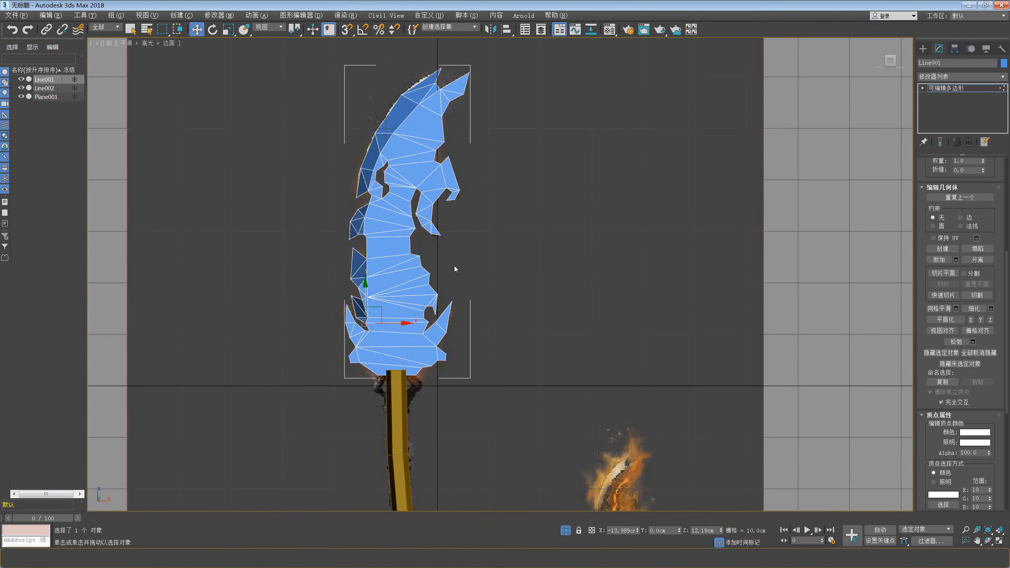
scroll(398, 154, up, 2)
mouse_move(397, 154)
middle_down()
mouse_move(449, 202)
mouse_move(426, 193)
middle_up()
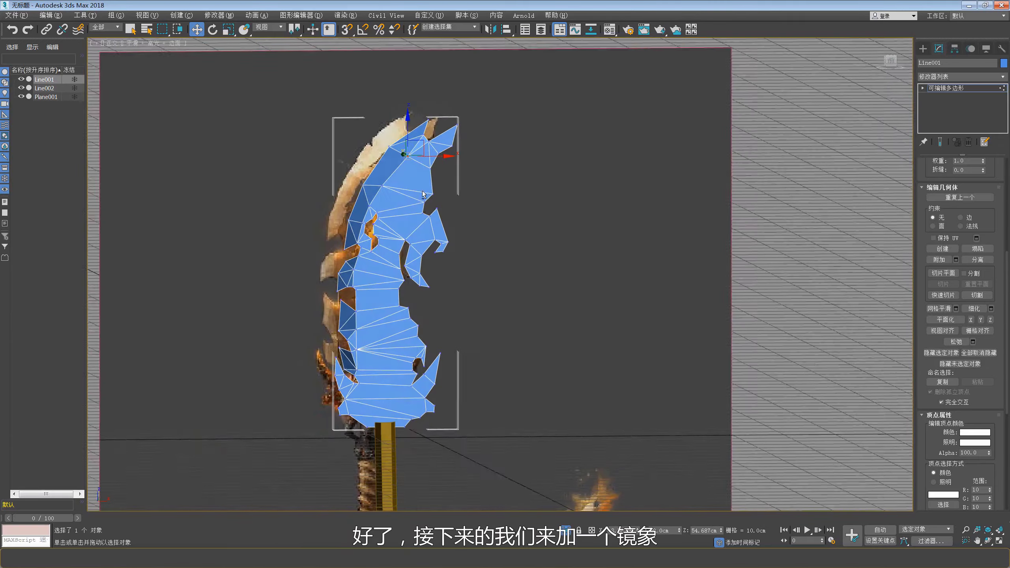
key(f)
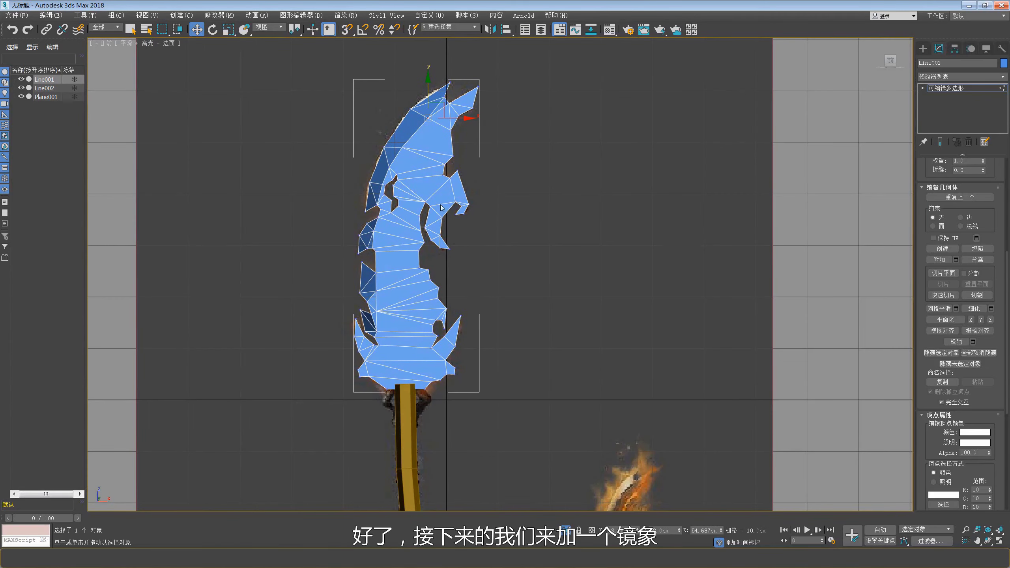
mouse_move(442, 207)
alt+middle_down()
mouse_move(371, 221)
mouse_move(601, 164)
alt+middle_up()
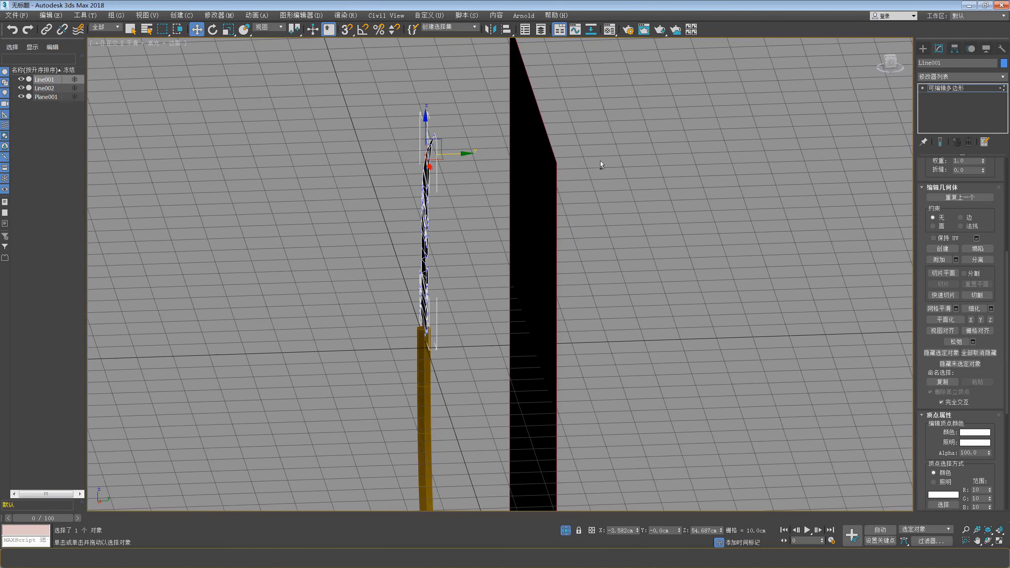
Step: Mirror the blade across Y as an Instance and slide the copy alongside the original
click(963, 87)
click(491, 30)
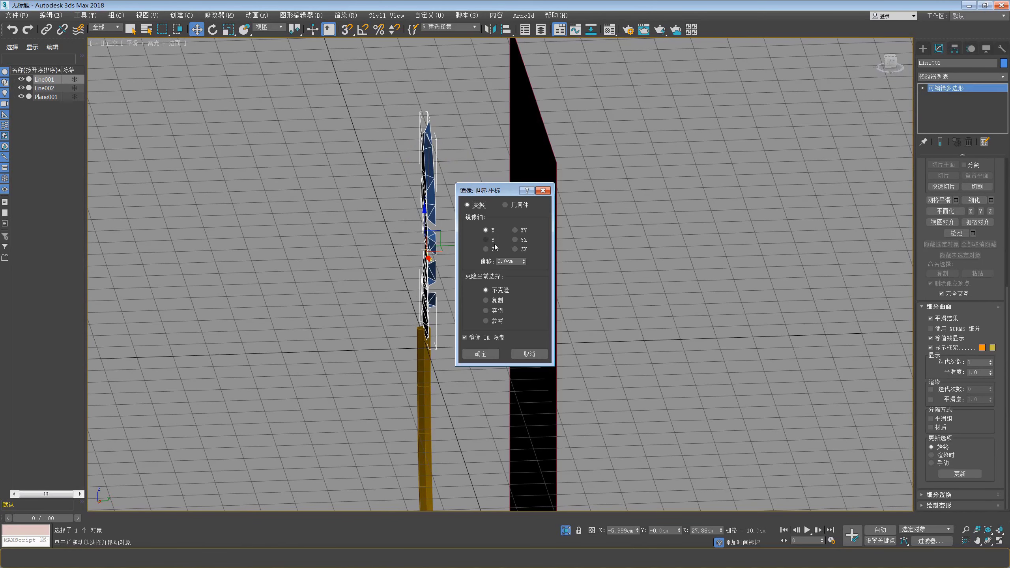
click(486, 240)
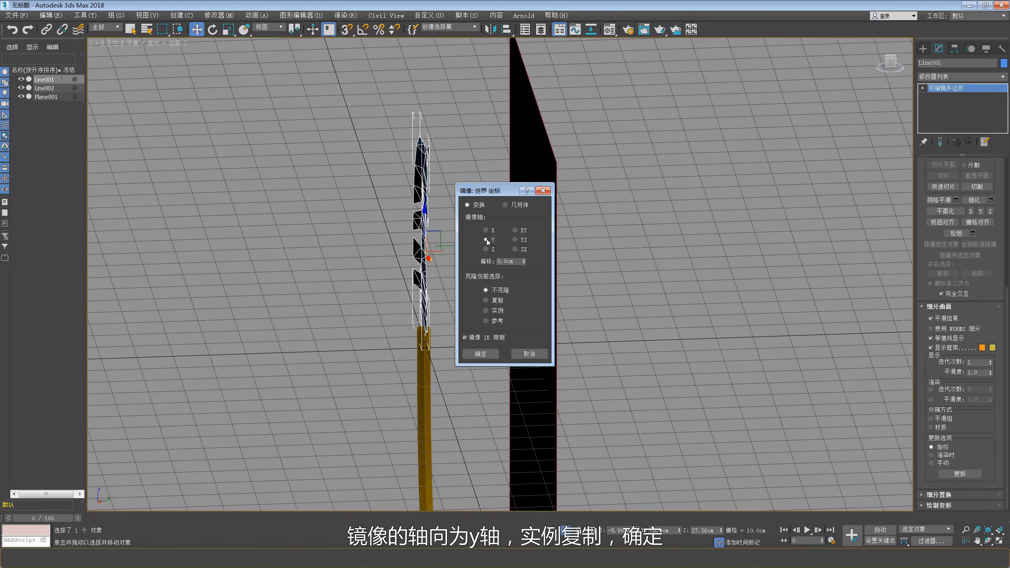
click(495, 311)
click(481, 353)
alt+middle_drag(481, 353, 440, 221)
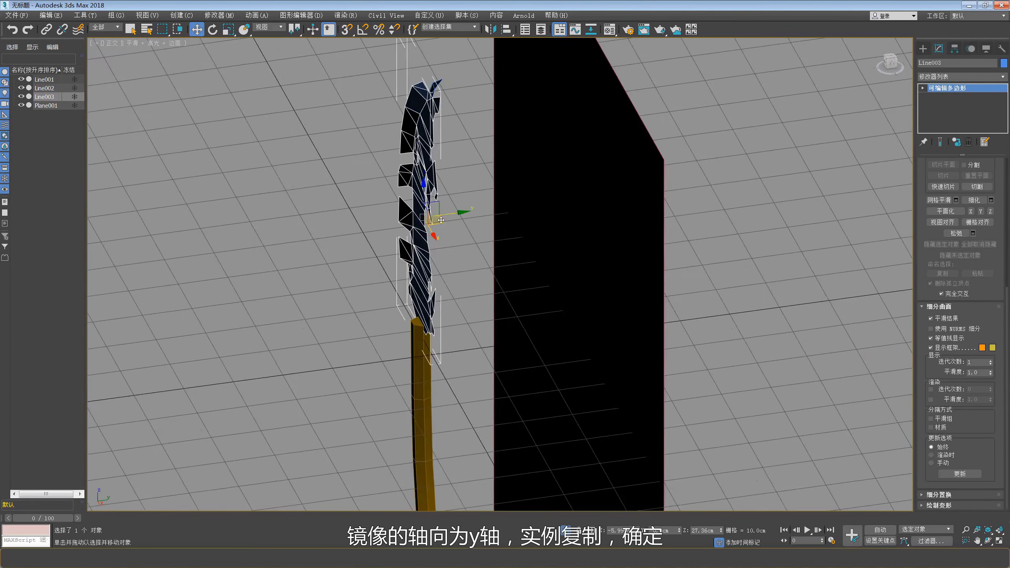
scroll(440, 220, up, 2)
drag(447, 253, 479, 251)
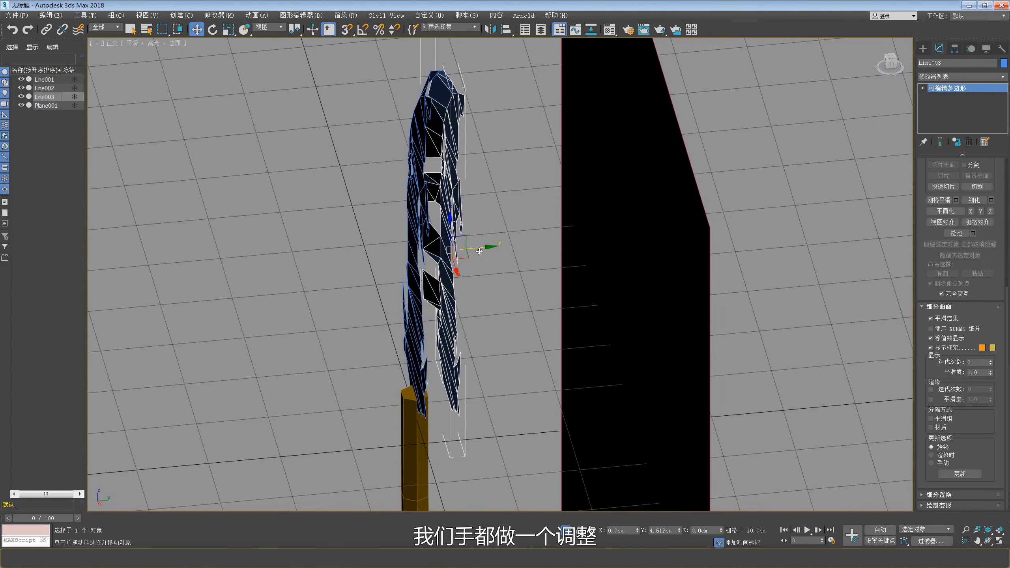
Step: Select the blade's left half as an element and adjust it, then return to object level
mouse_move(402, 242)
alt+middle_down()
mouse_move(522, 242)
mouse_move(425, 266)
alt+middle_up()
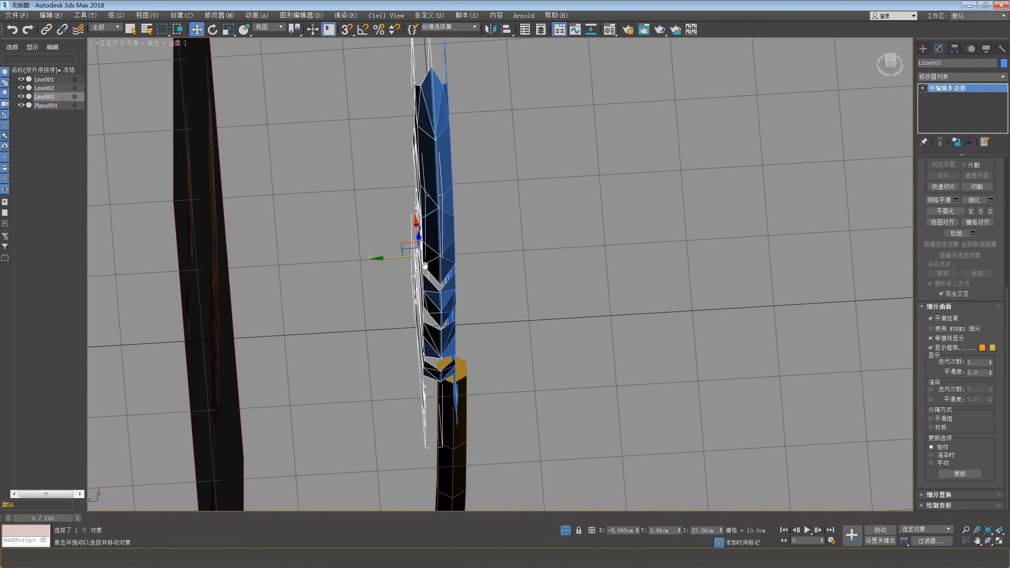
scroll(424, 266, up, 2)
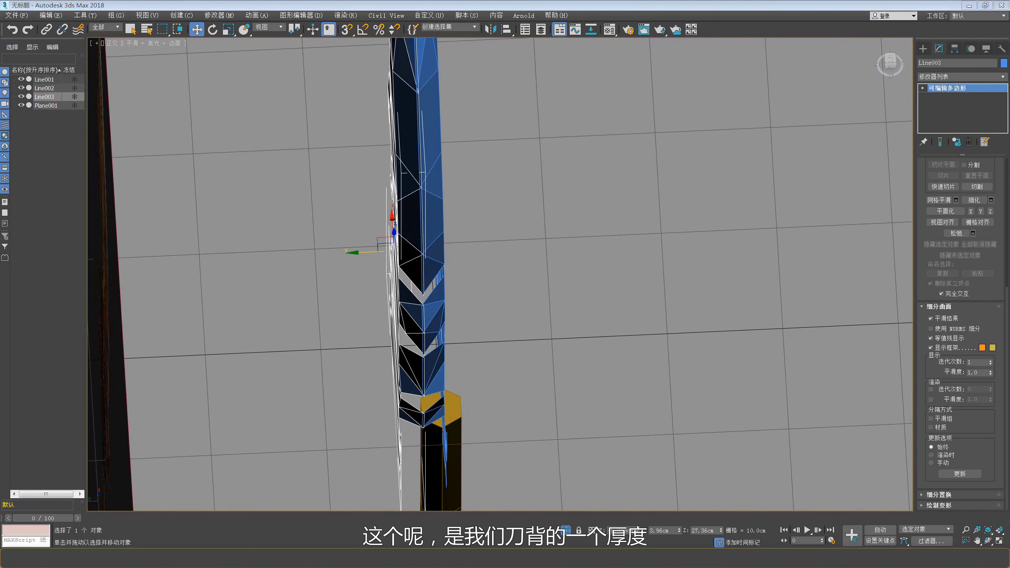
mouse_move(358, 257)
alt+middle_down()
mouse_move(368, 259)
mouse_move(391, 218)
mouse_move(409, 222)
mouse_move(374, 239)
alt+middle_up()
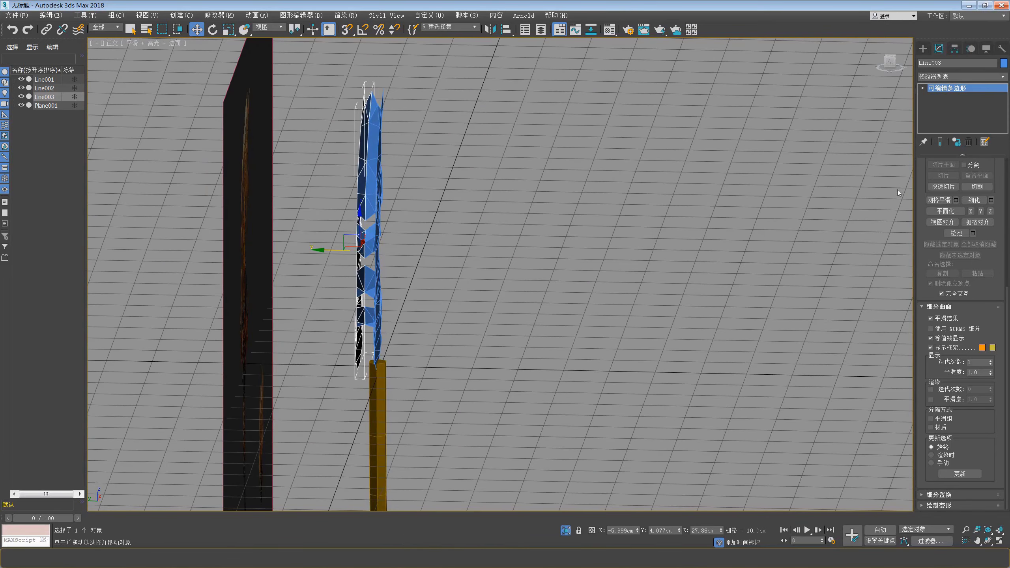
key(5)
drag(346, 159, 394, 240)
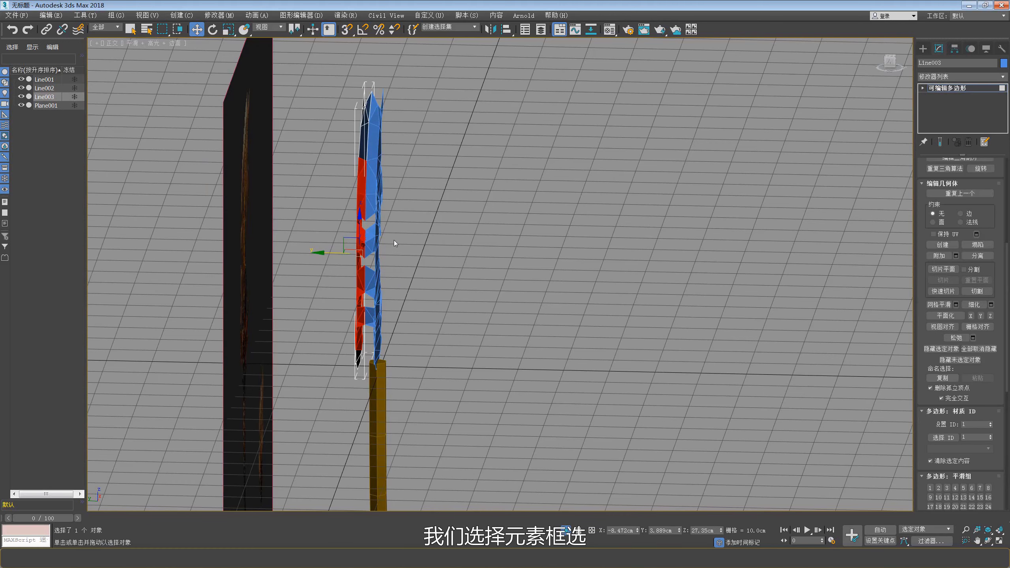
key(5)
scroll(326, 248, up, 2)
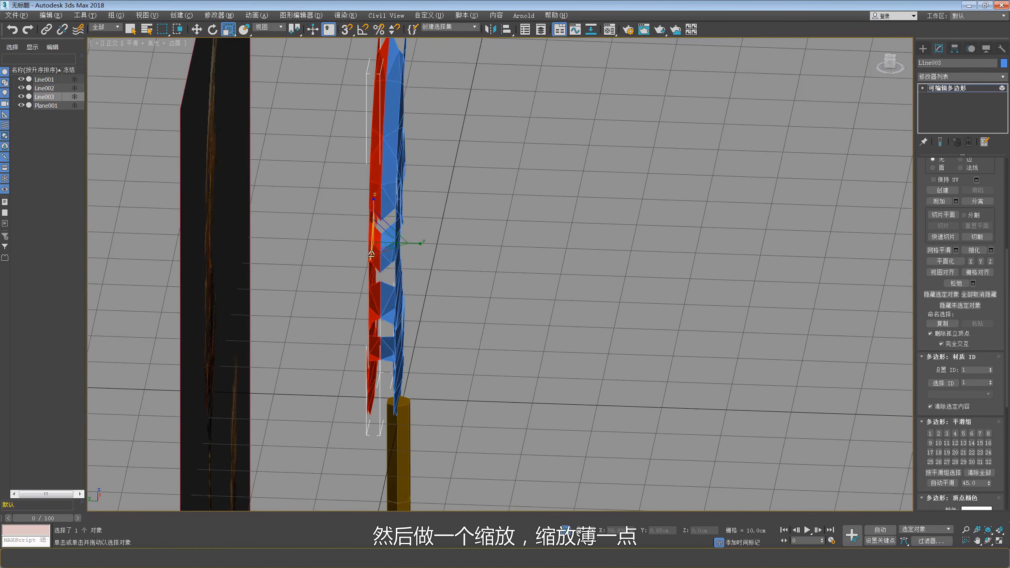
scroll(390, 268, up, 2)
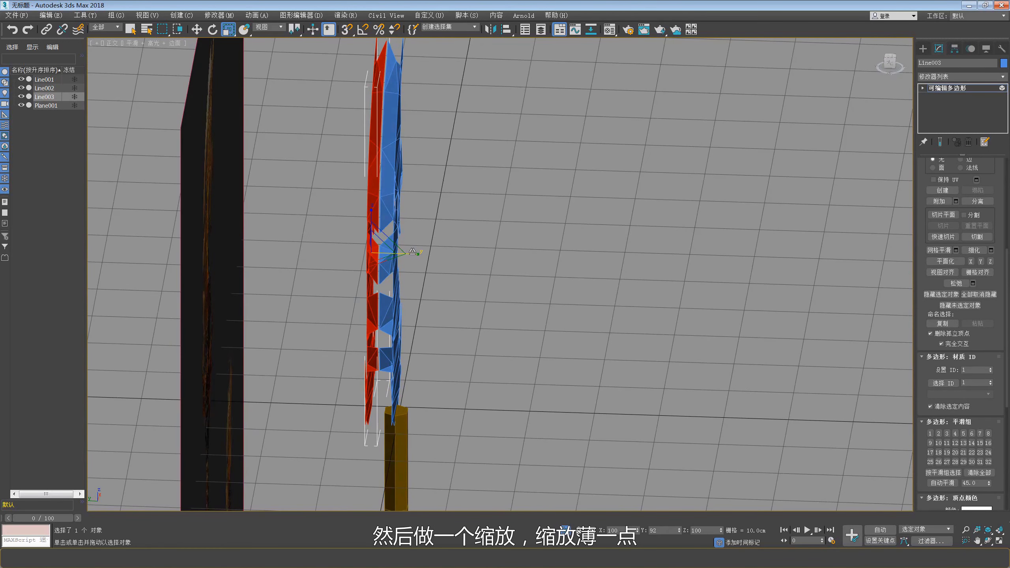
key(w)
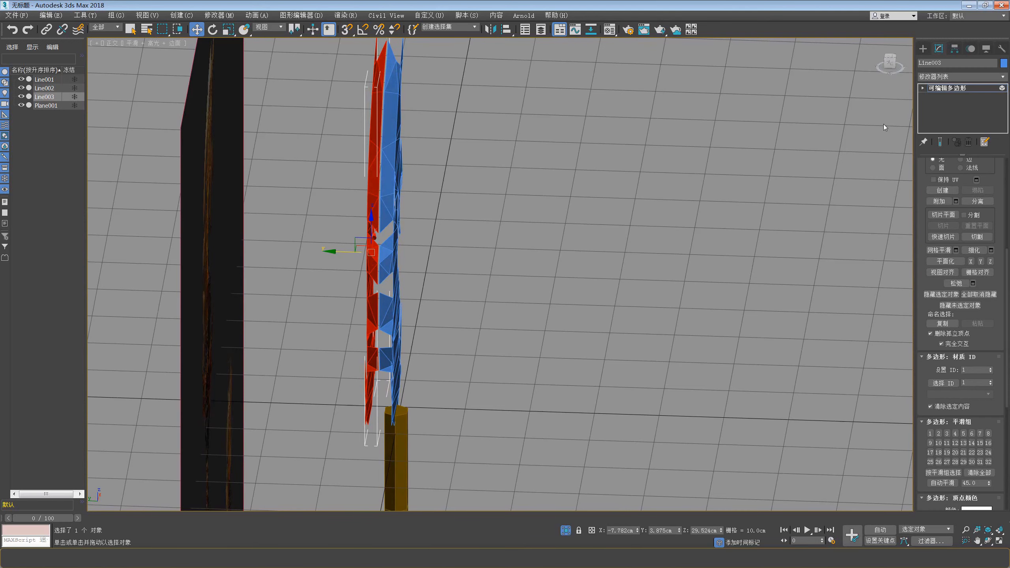
click(991, 89)
scroll(314, 295, up, 2)
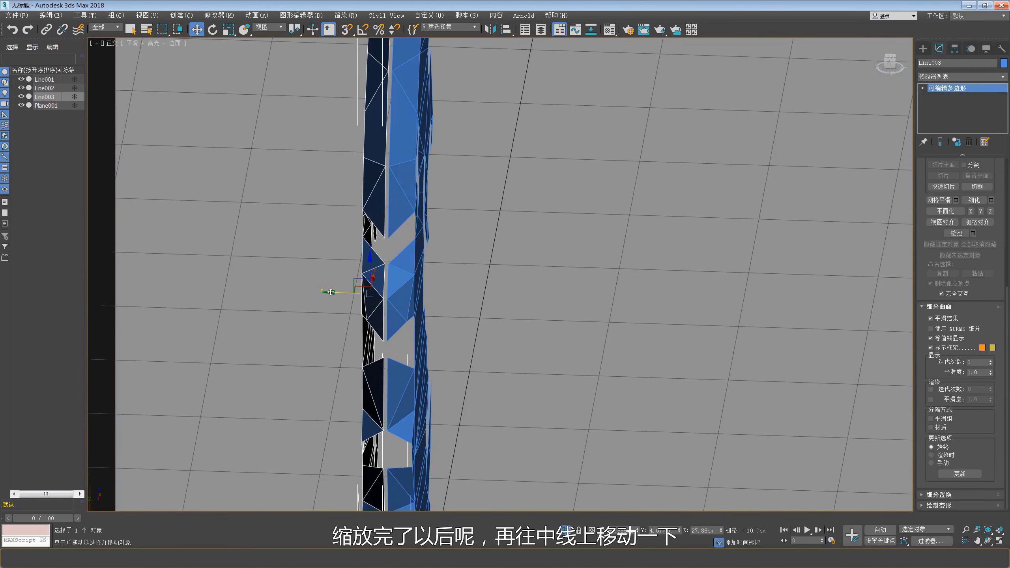
mouse_move(331, 293)
alt+middle_down()
mouse_move(361, 208)
mouse_move(514, 214)
mouse_move(445, 238)
alt+middle_up()
Step: Shift one half's polygons slightly along Y to thin the blade
key(r)
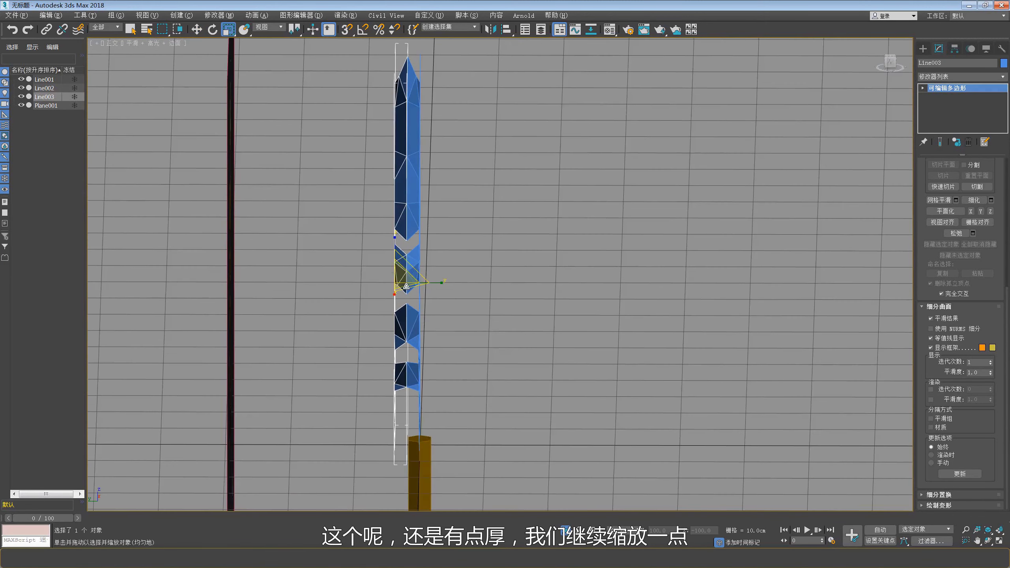
key(4)
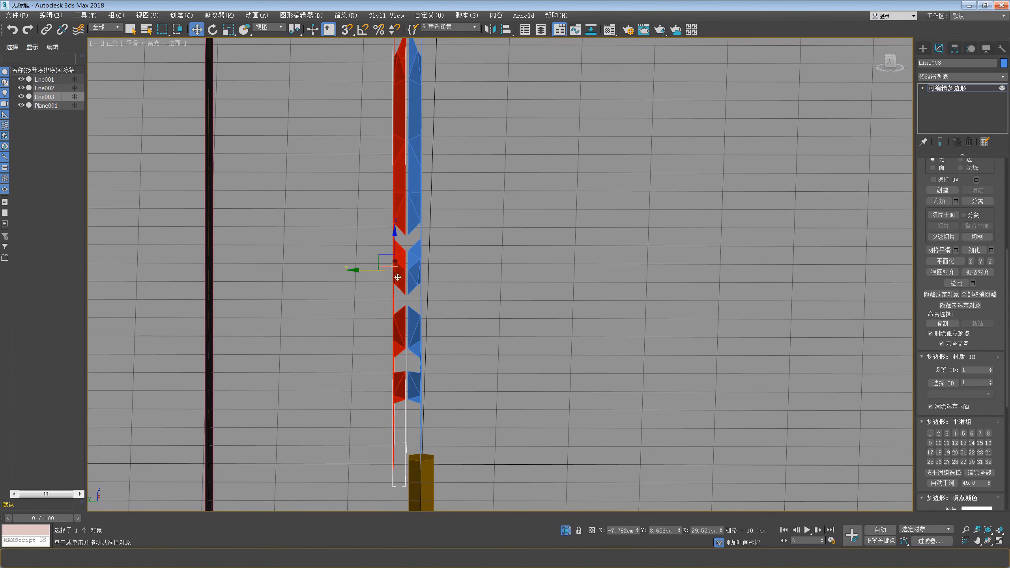
drag(359, 271, 361, 270)
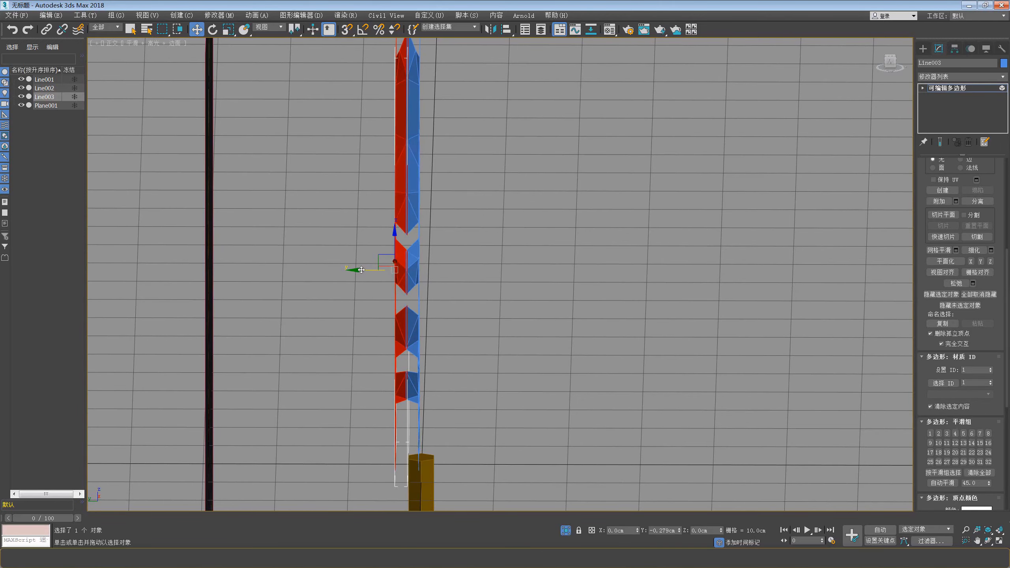
mouse_move(369, 269)
alt+middle_down()
mouse_move(284, 244)
mouse_move(421, 248)
mouse_move(369, 250)
alt+middle_up()
scroll(422, 269, down, 3)
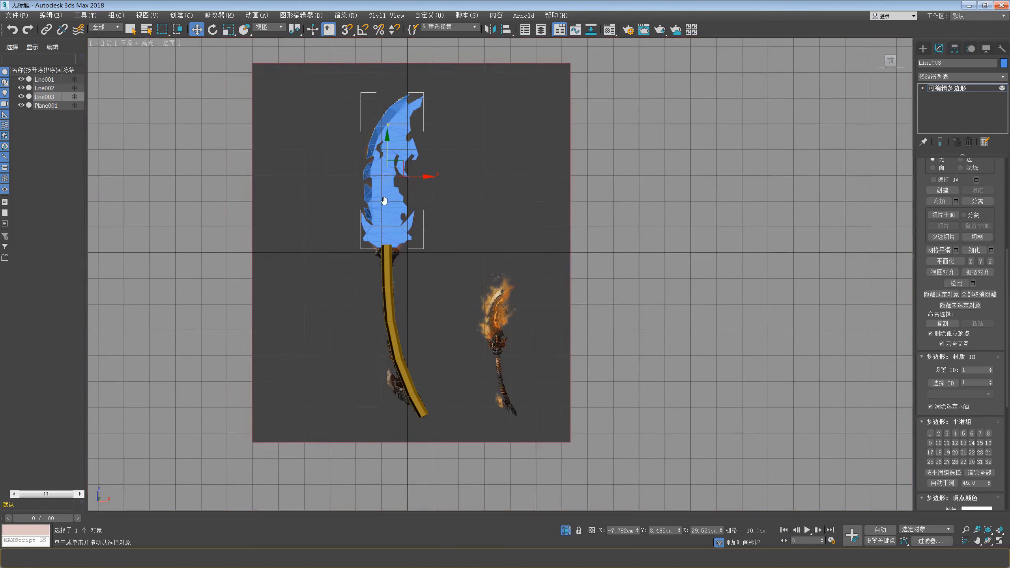
Step: Clear the vertex selection and select the blade object Line001
click(922, 88)
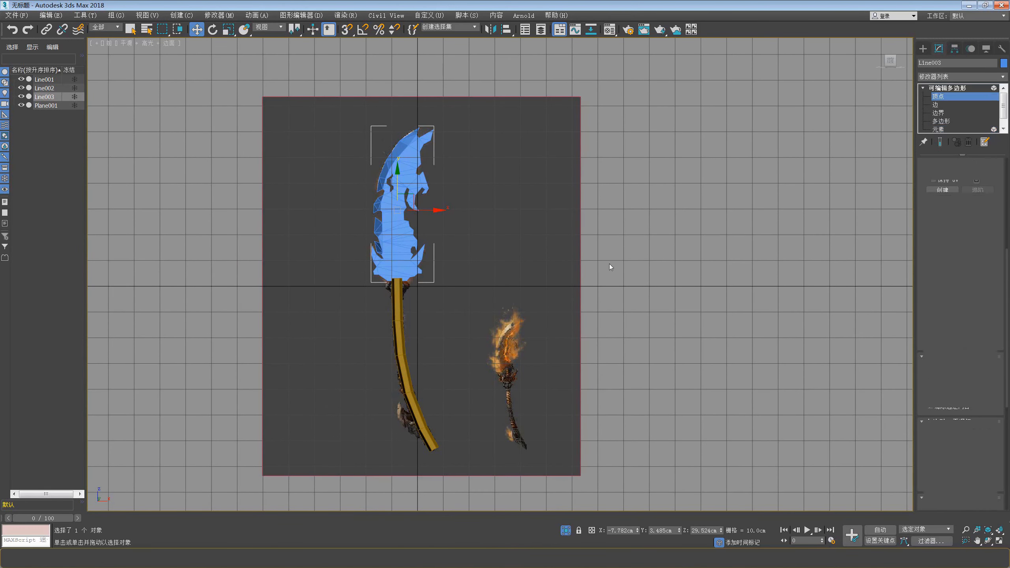
scroll(408, 257, up, 2)
scroll(407, 258, up, 2)
middle_drag(406, 257, 406, 273)
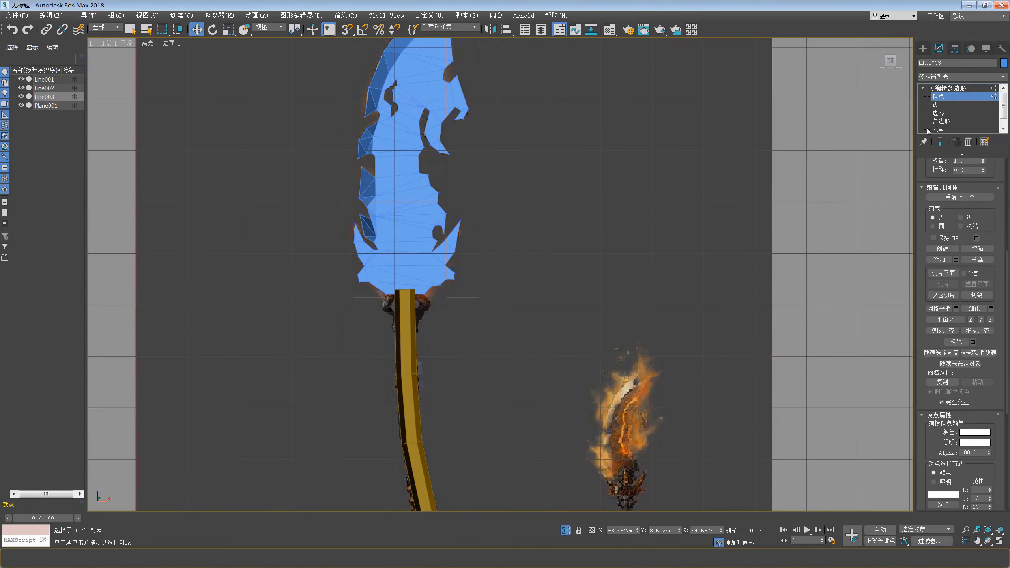
click(947, 88)
click(458, 162)
click(410, 205)
Step: Hide Line003 with Hide Unselected, leaving only Line001 visible
scroll(410, 205, down, 2)
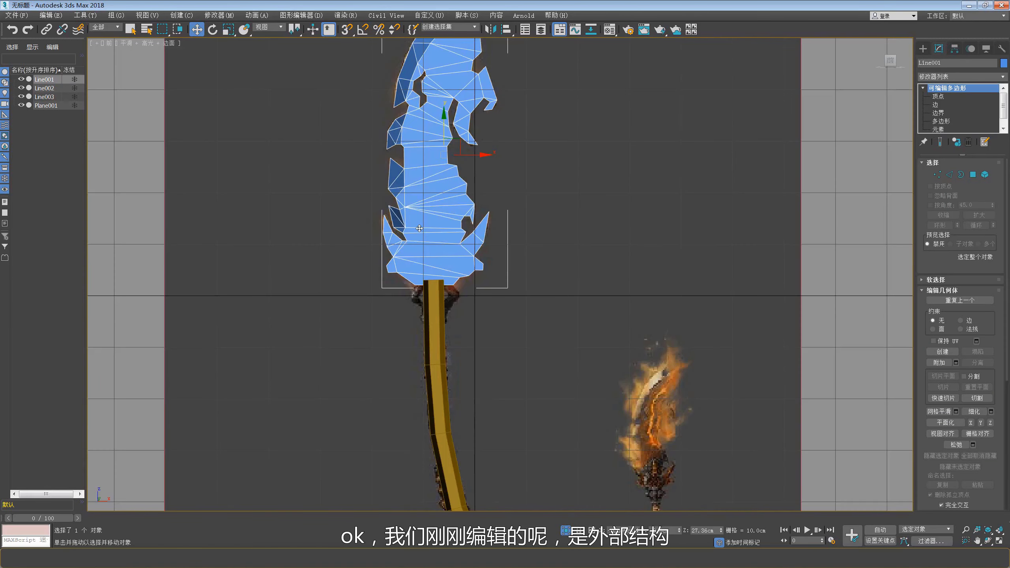
scroll(409, 204, down, 2)
scroll(451, 232, up, 5)
mouse_move(410, 205)
alt+middle_down()
mouse_move(450, 233)
mouse_move(419, 205)
alt+middle_up()
right_click(420, 205)
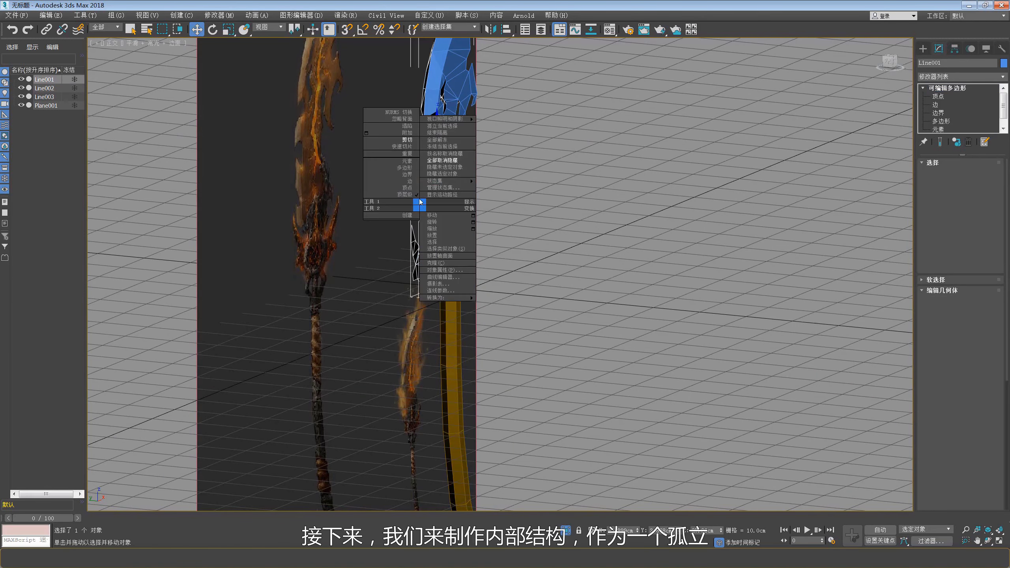
click(437, 175)
Step: Make Line001 see-through in Front view and compare its guard area with the reference
key(f)
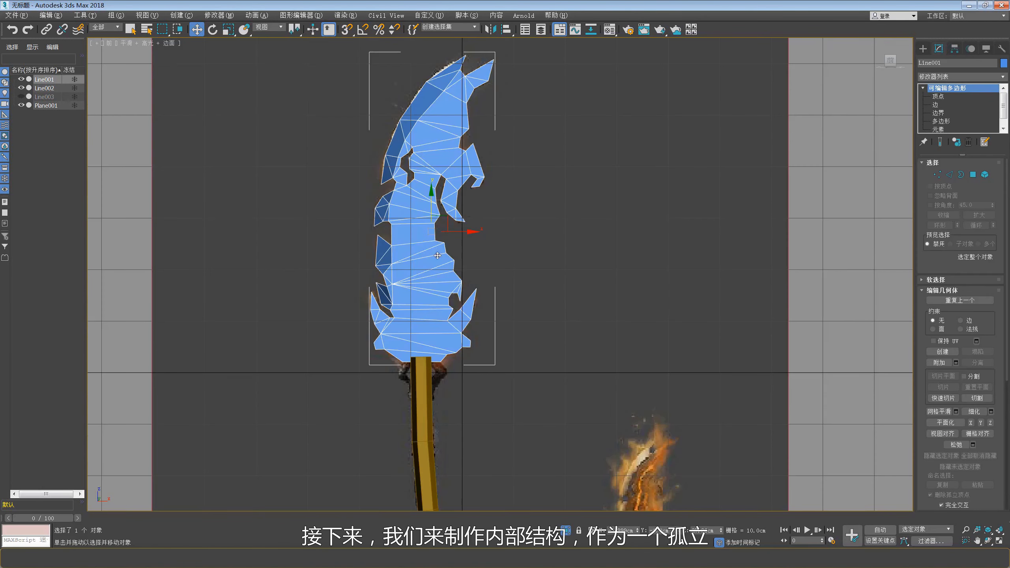
scroll(437, 255, up, 3)
key(alt+x)
click(152, 538)
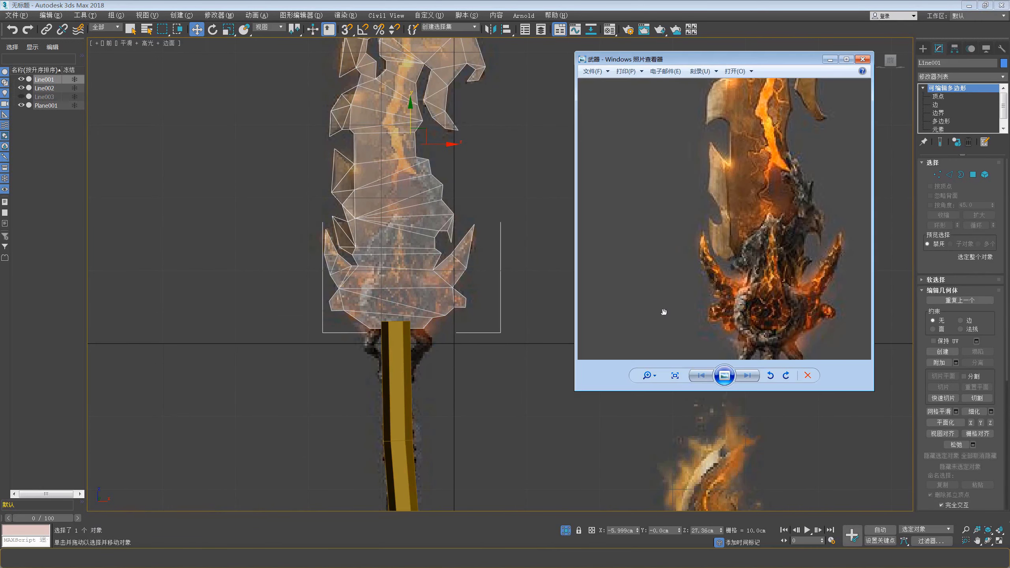
drag(791, 264, 756, 229)
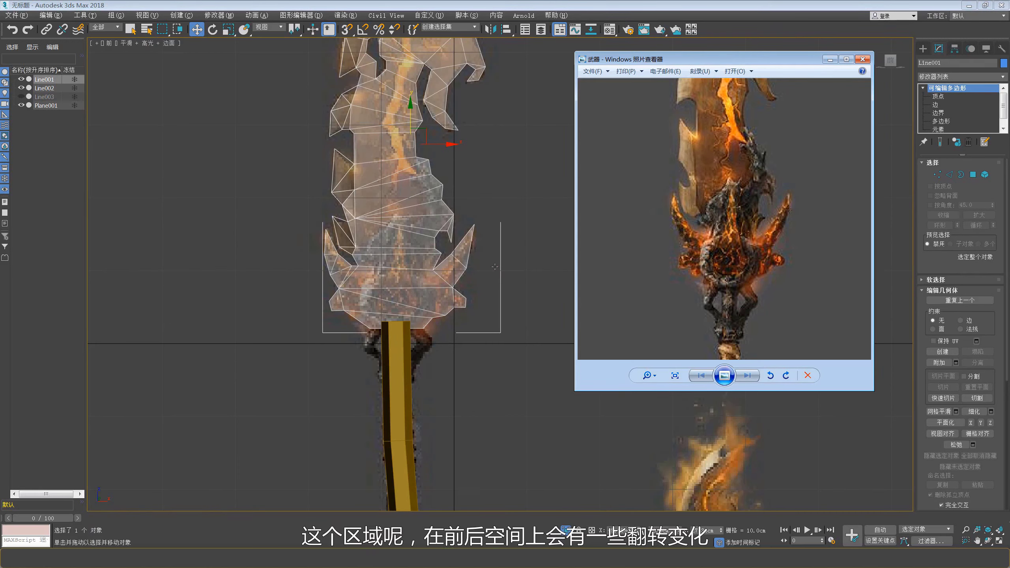
drag(697, 272, 700, 264)
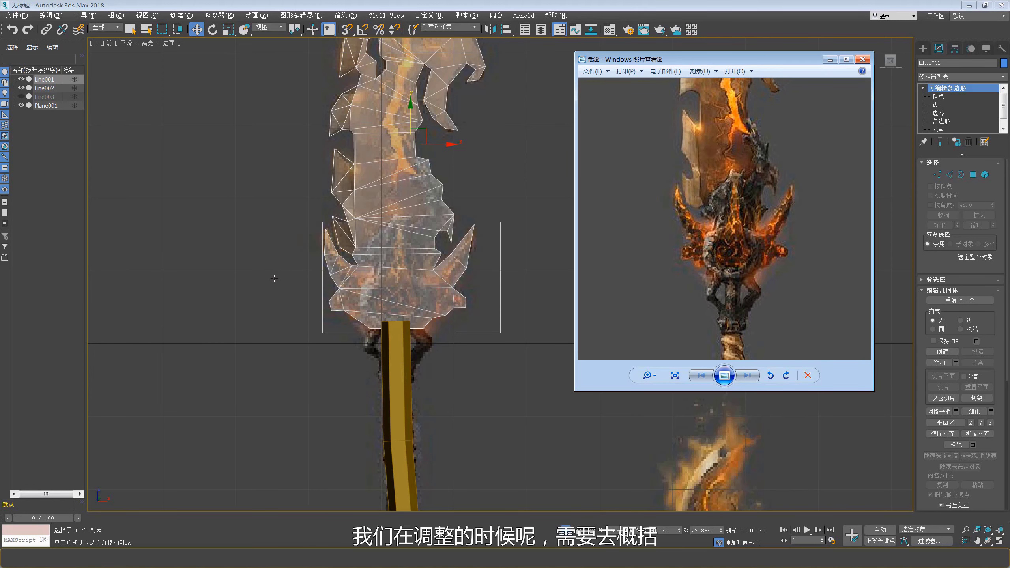
click(382, 273)
scroll(361, 266, up, 3)
right_click(328, 274)
Step: Cut a first new edge across the guard region of Line001
click(302, 207)
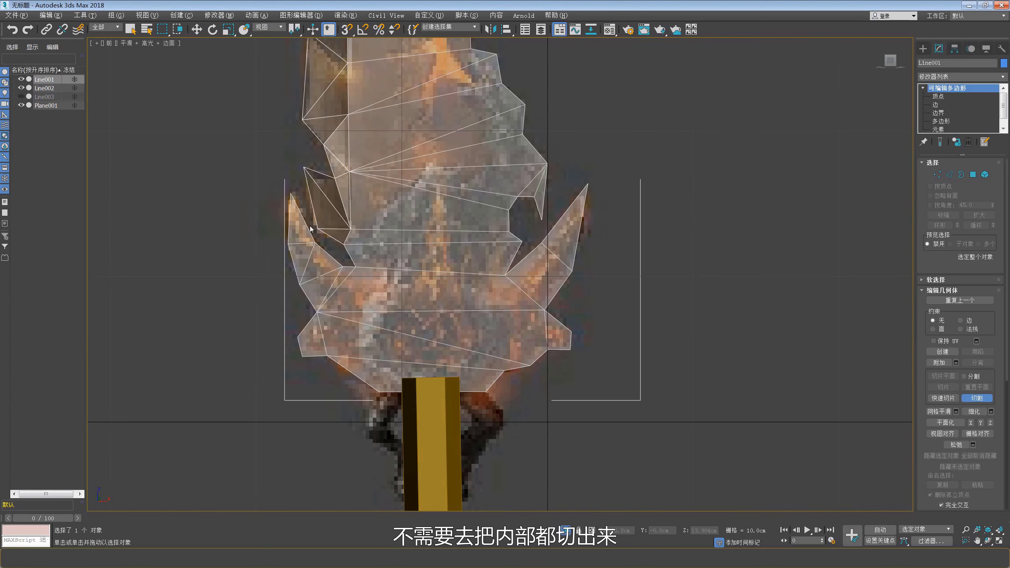
middle_drag(311, 229, 301, 214)
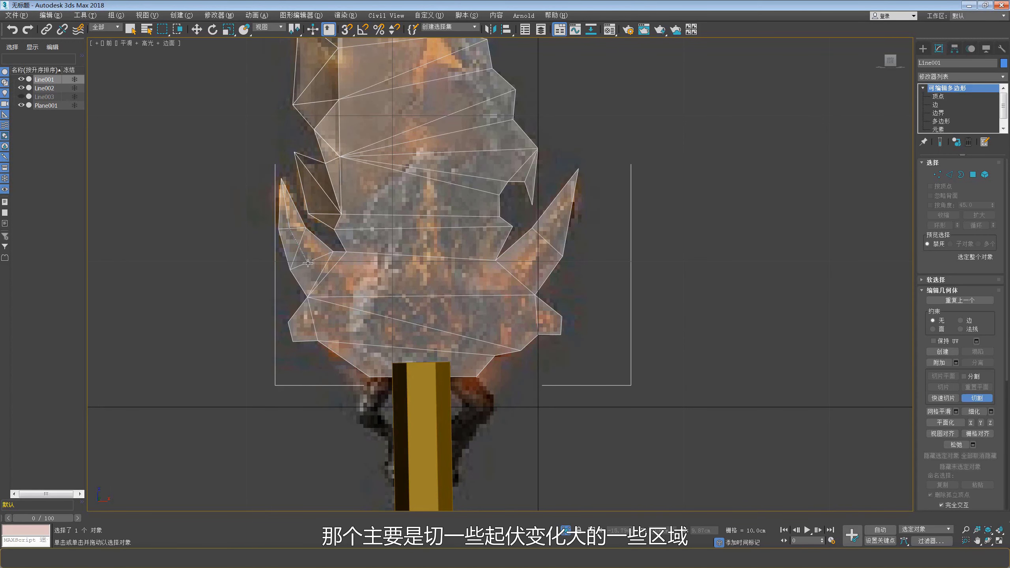
click(324, 276)
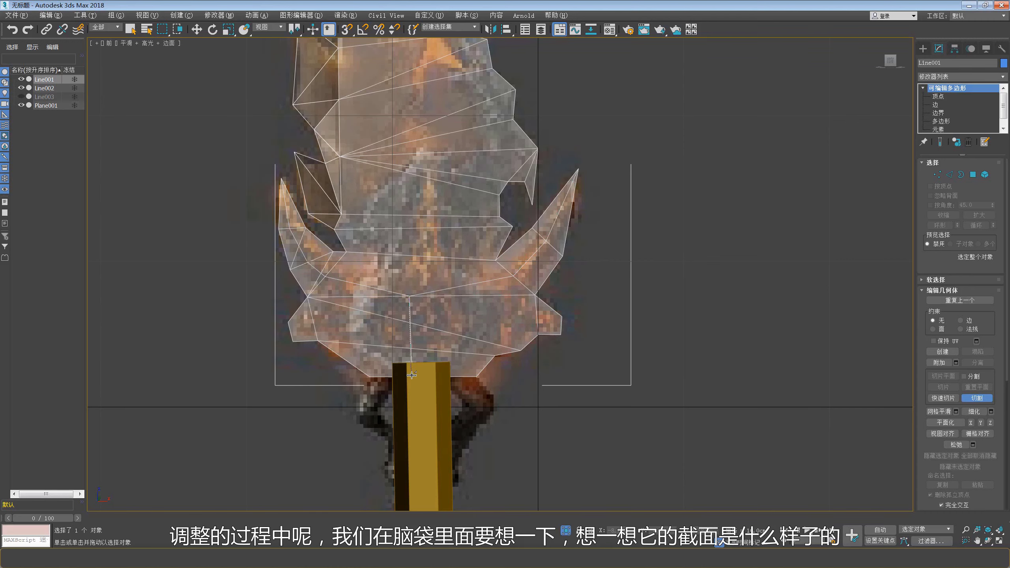
key(w)
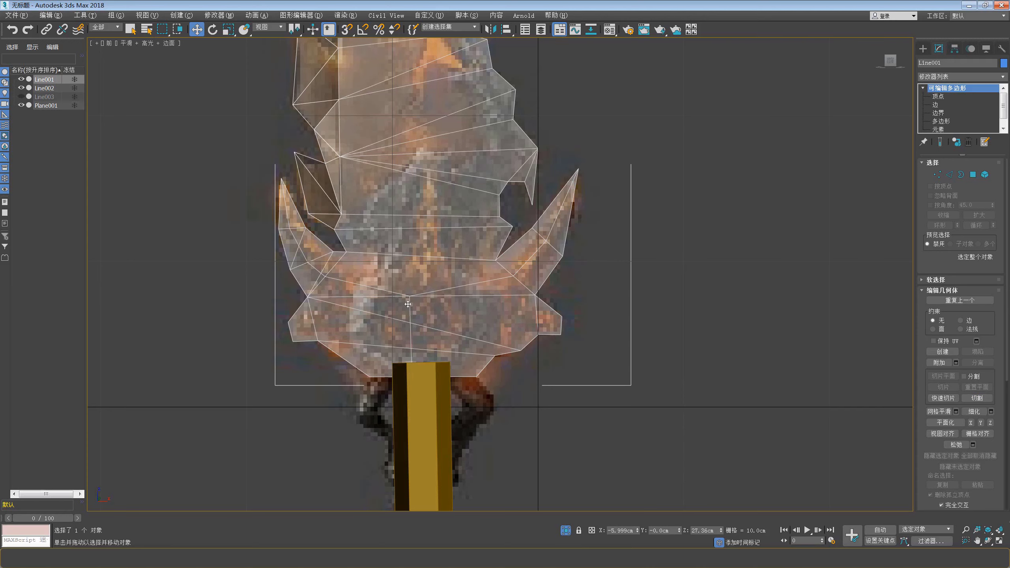
Step: Check the reference, then cut another edge from the lower vertex to an upper point
click(155, 538)
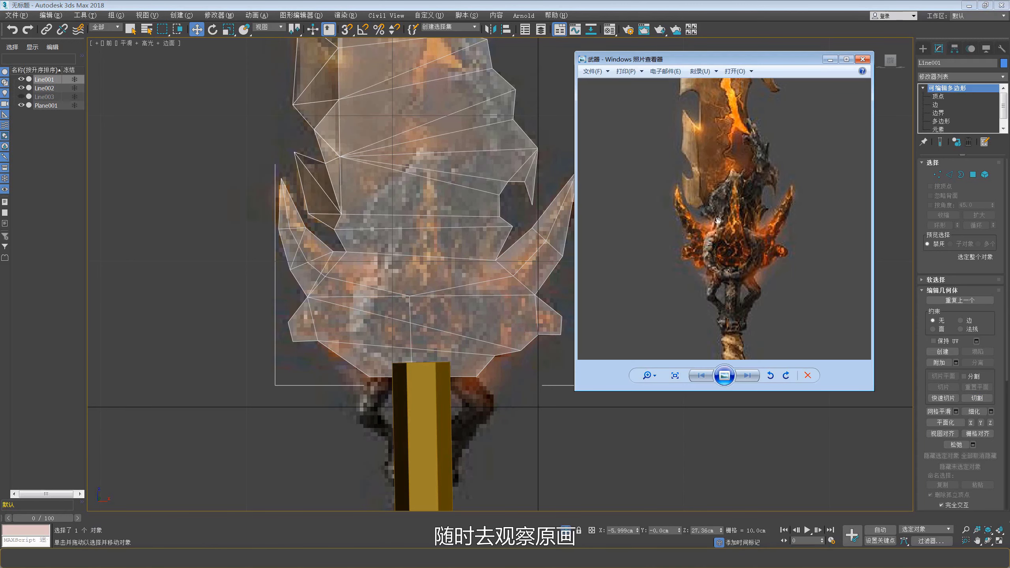
click(436, 242)
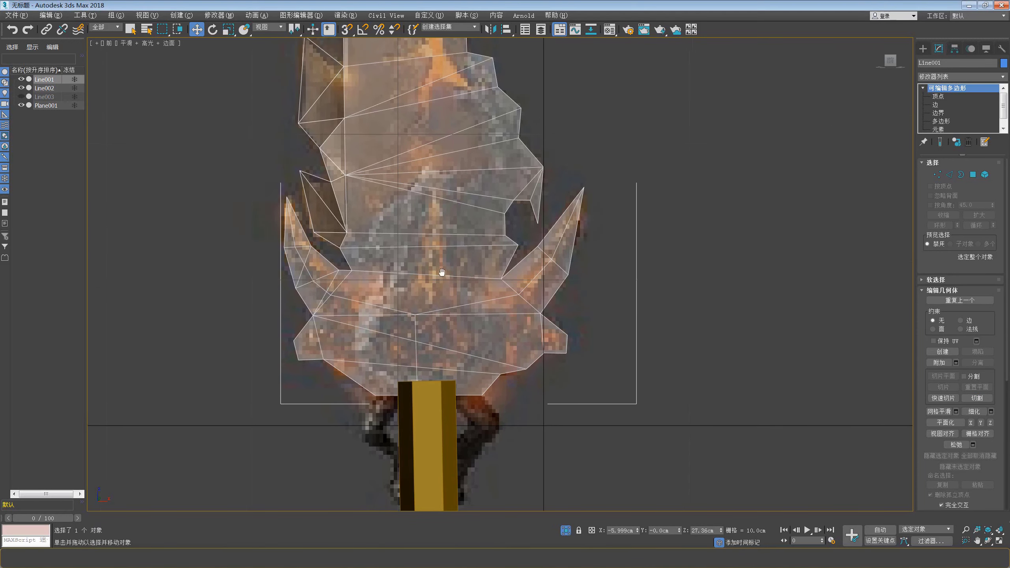
middle_drag(436, 242, 444, 268)
right_click(426, 246)
click(414, 207)
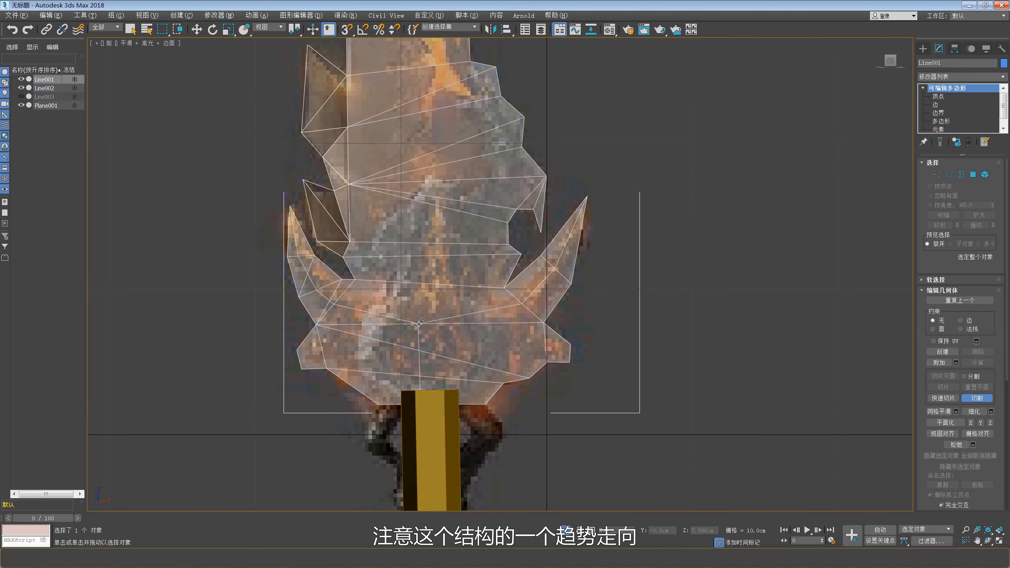
click(418, 324)
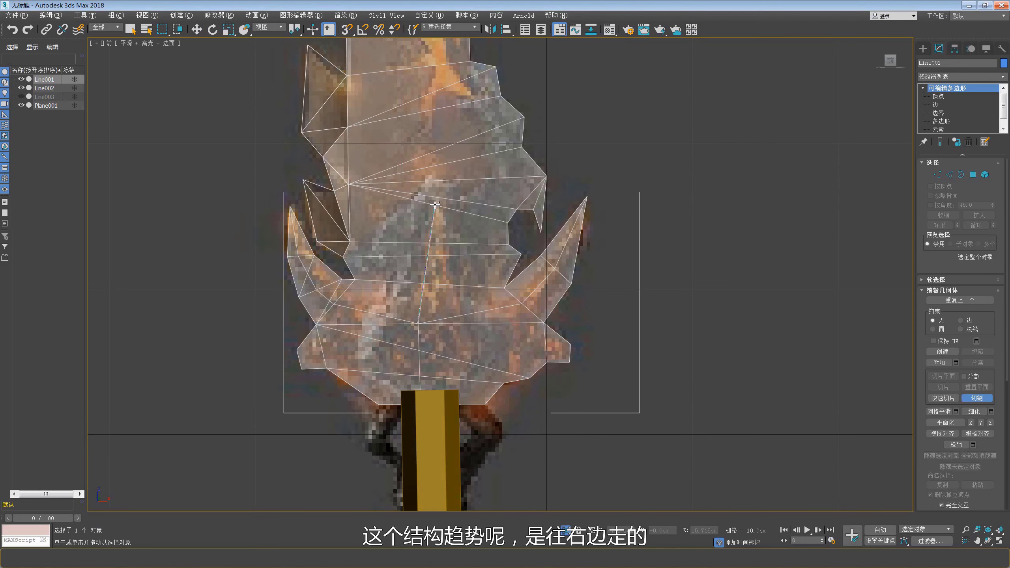
click(436, 205)
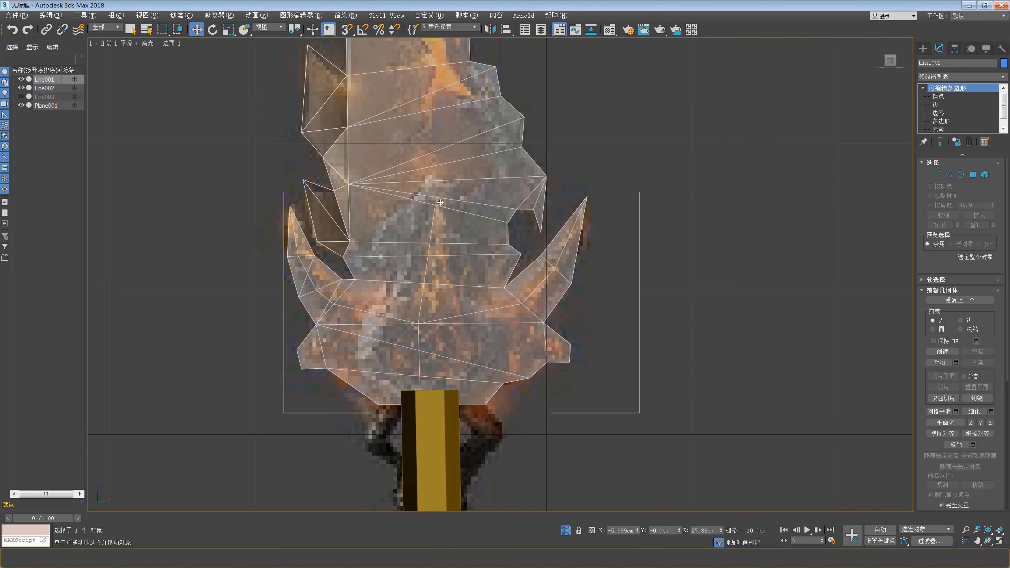
middle_drag(433, 278, 428, 242)
Step: Add more centre guard edges to the selection and push them out along Y for relief
key(w)
key(2)
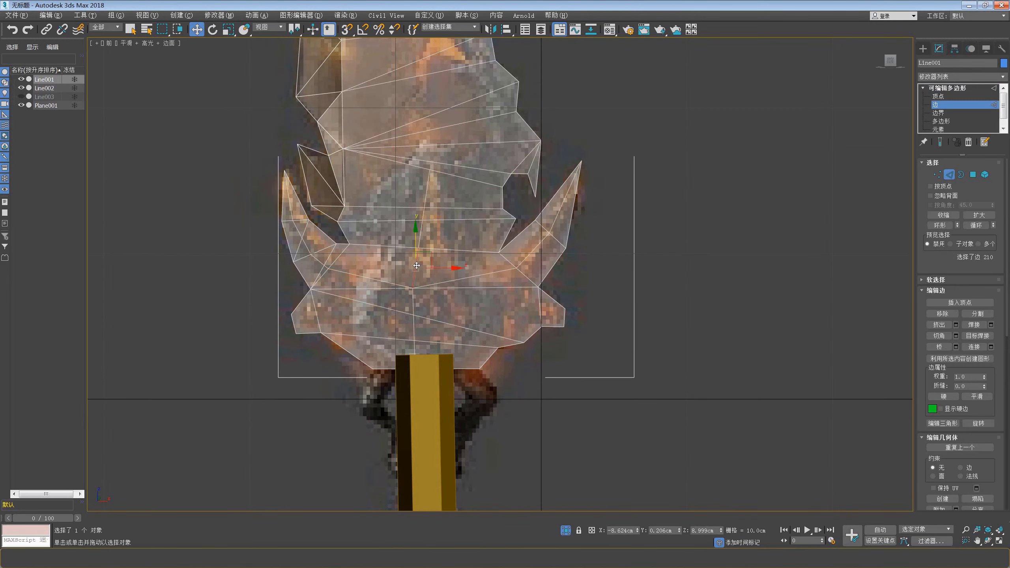
ctrl+click(413, 321)
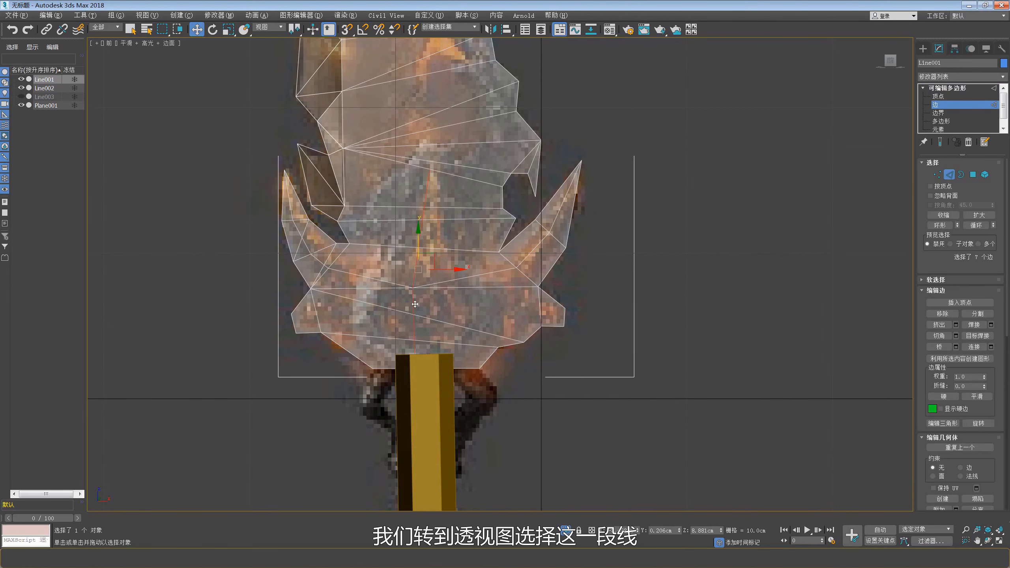
mouse_move(413, 321)
alt+middle_down()
mouse_move(415, 271)
mouse_move(397, 264)
alt+middle_up()
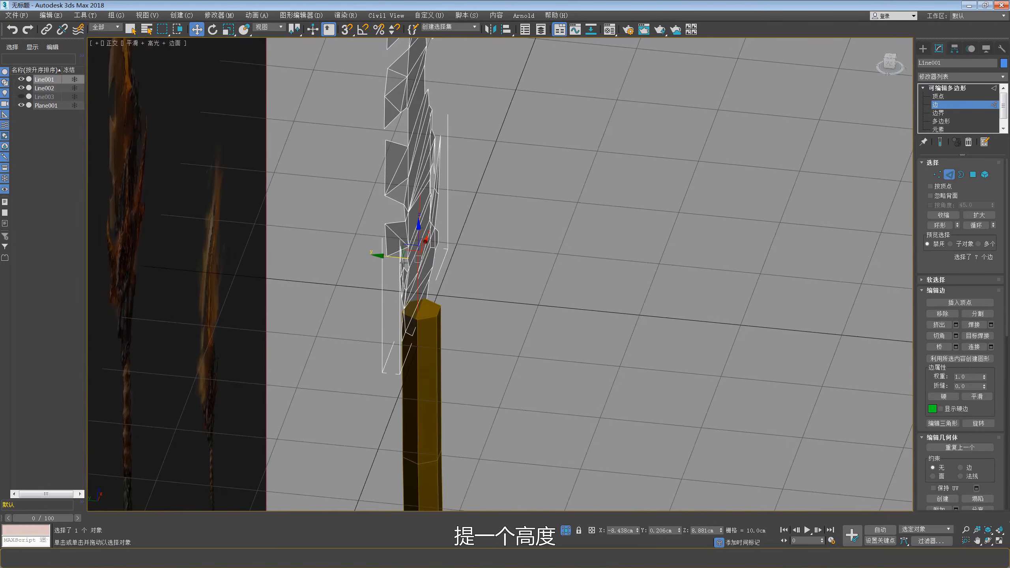
drag(381, 270, 392, 268)
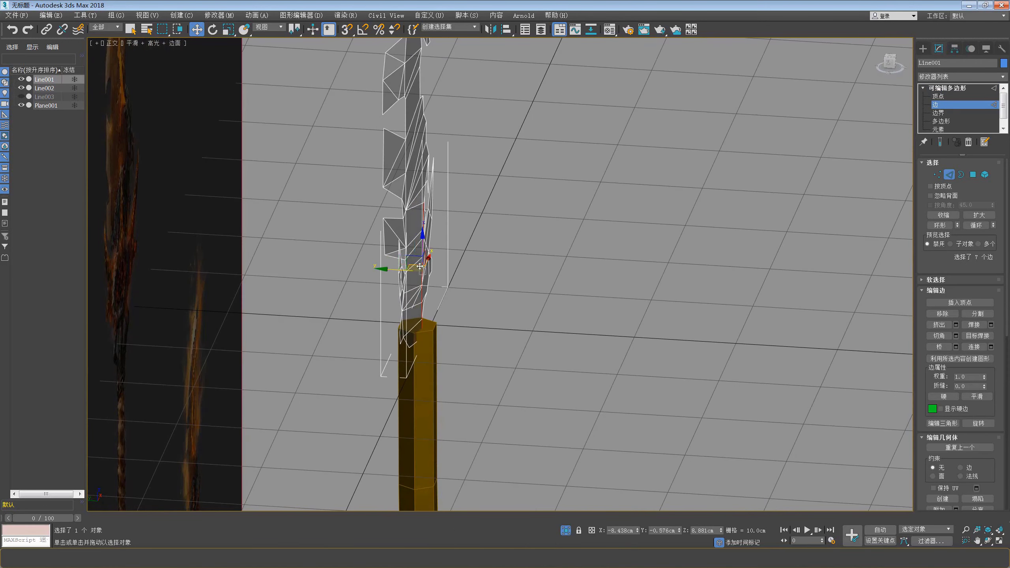
mouse_move(392, 267)
alt+middle_down()
mouse_move(401, 254)
mouse_move(413, 287)
mouse_move(398, 276)
alt+middle_up()
scroll(402, 251, down, 5)
scroll(401, 252, up, 5)
scroll(420, 300, up, 4)
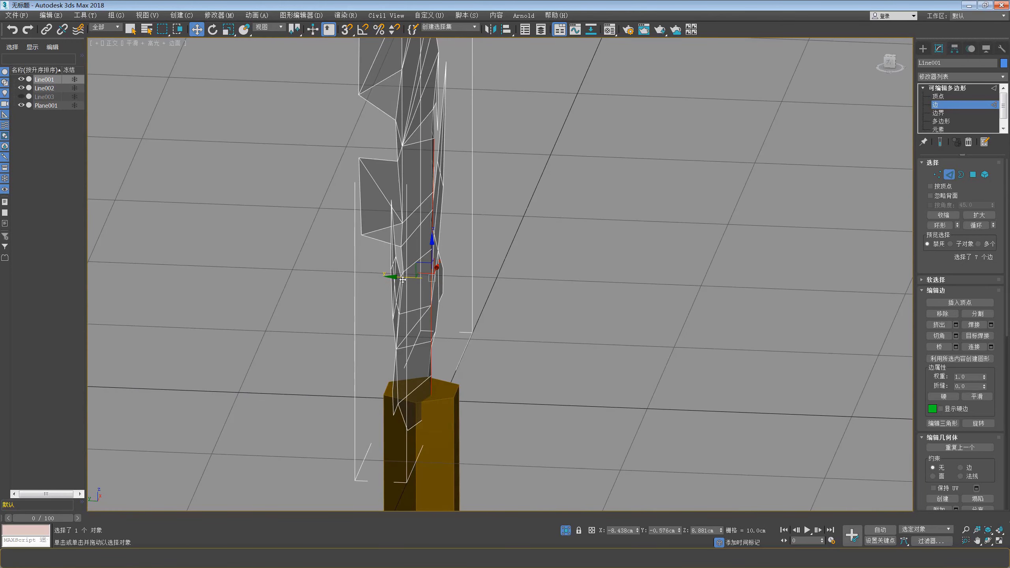
drag(398, 276, 394, 274)
mouse_move(394, 274)
alt+middle_down()
mouse_move(362, 268)
mouse_move(332, 227)
mouse_move(366, 287)
alt+middle_up()
Step: Reselect four edges on the guard's left and push them further along Y
click(360, 292)
alt+click(333, 228)
alt+click(366, 287)
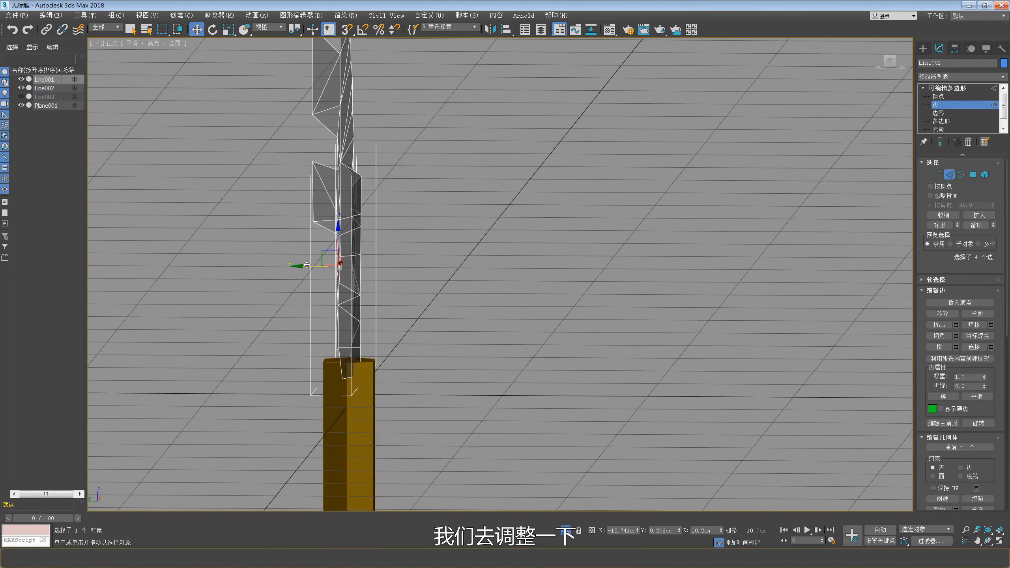
drag(306, 265, 321, 267)
key(e)
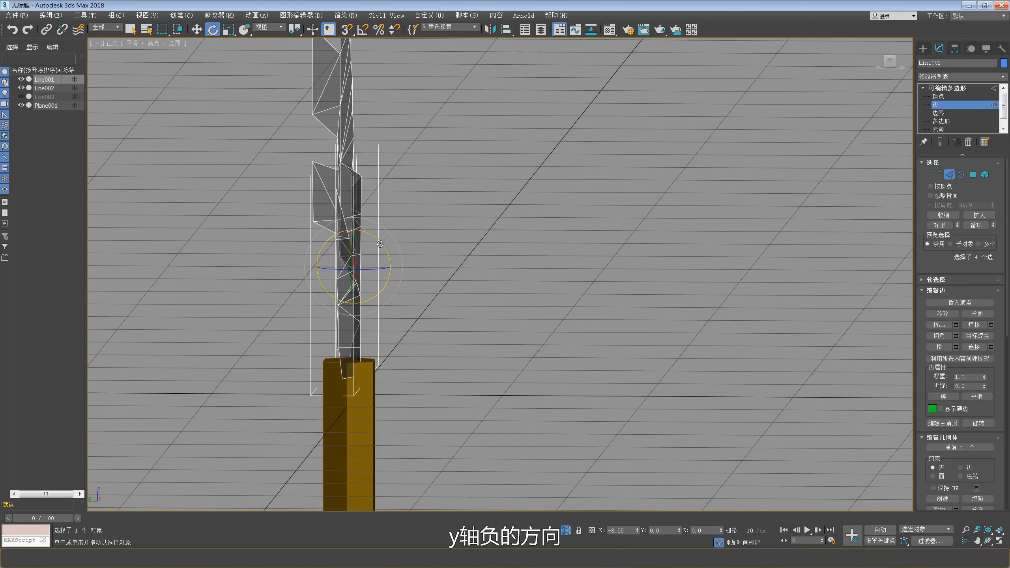
key(w)
drag(358, 272, 361, 272)
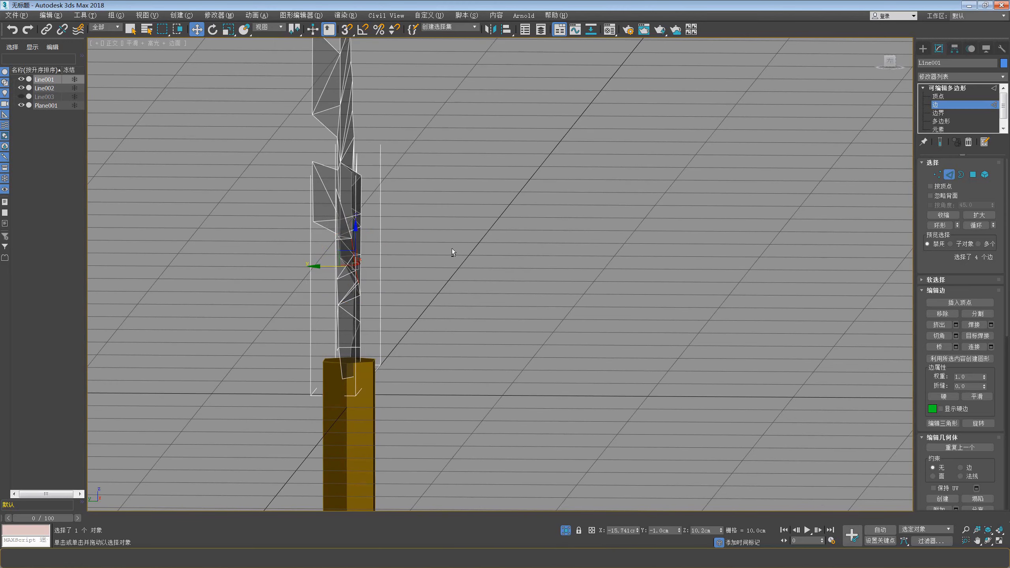
Step: Select edges on the guard's right horn and shift them near the guard centre
alt+middle_drag(451, 248, 424, 241)
click(541, 284)
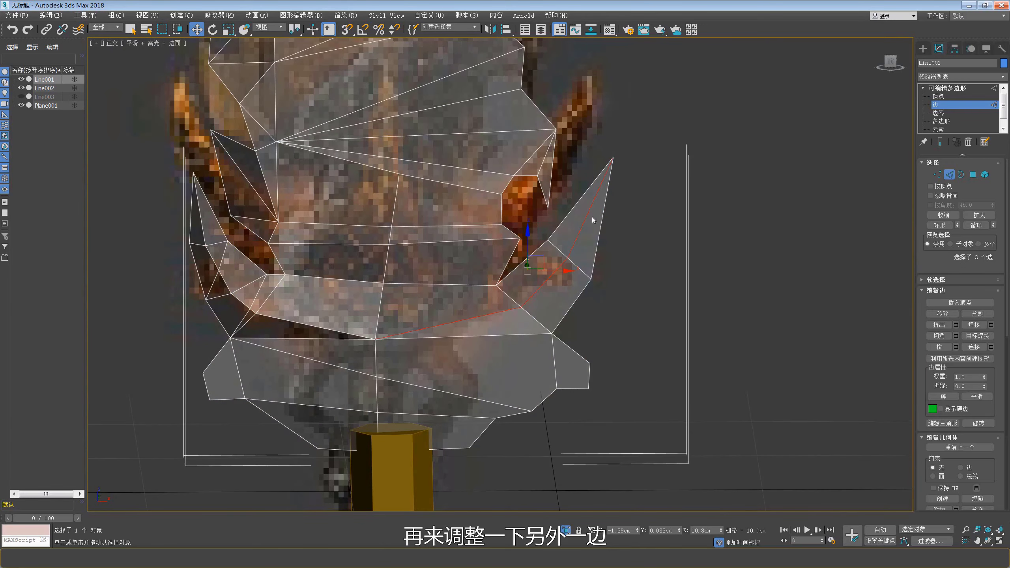
mouse_move(535, 276)
alt+middle_down()
mouse_move(463, 318)
mouse_move(517, 297)
alt+middle_up()
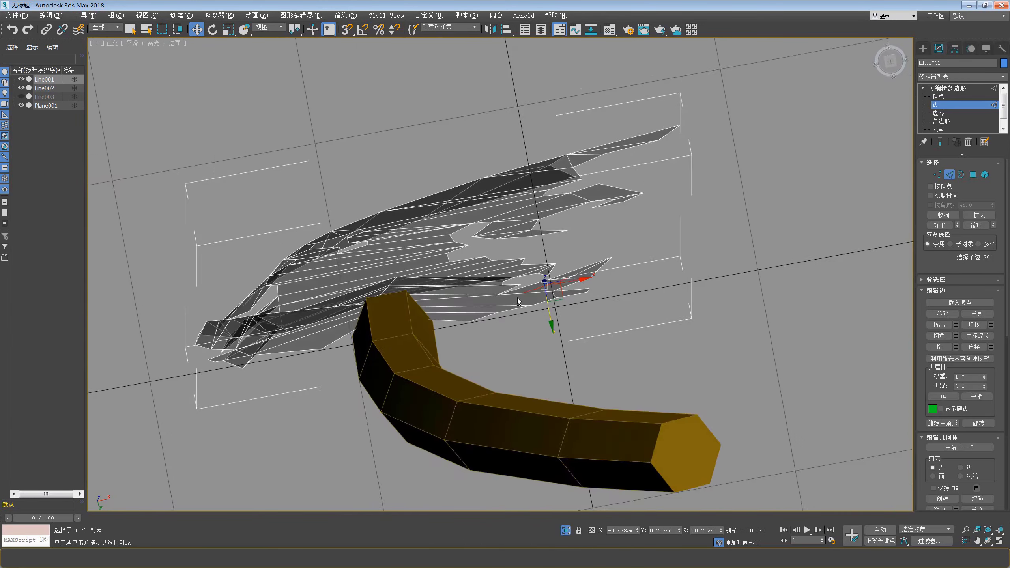
drag(544, 296, 540, 288)
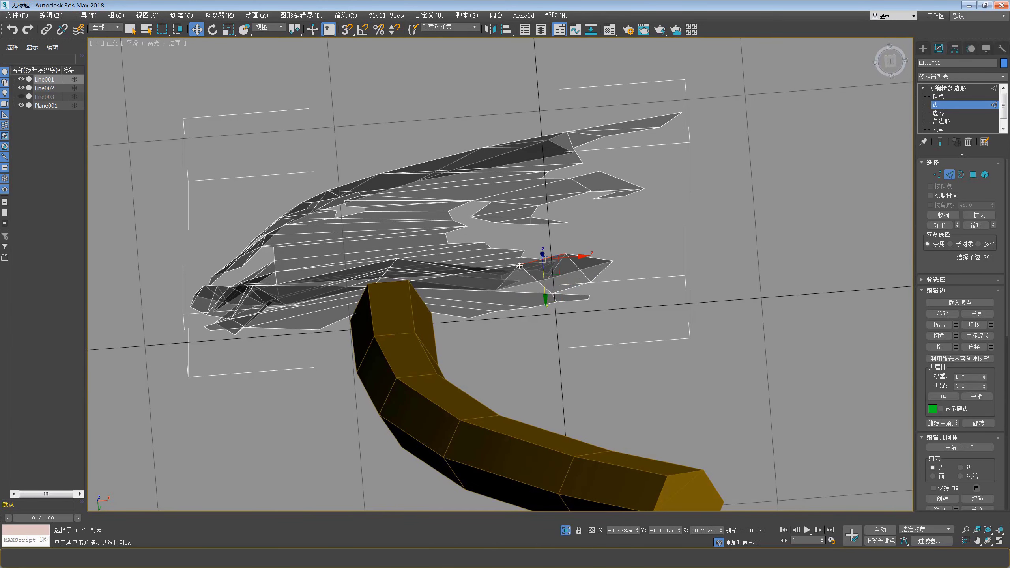
key(1)
mouse_move(520, 287)
alt+middle_down()
mouse_move(372, 285)
mouse_move(377, 277)
mouse_move(354, 285)
mouse_move(456, 288)
alt+middle_up()
Step: Move the guard's centre vertex down in the front view
key(f)
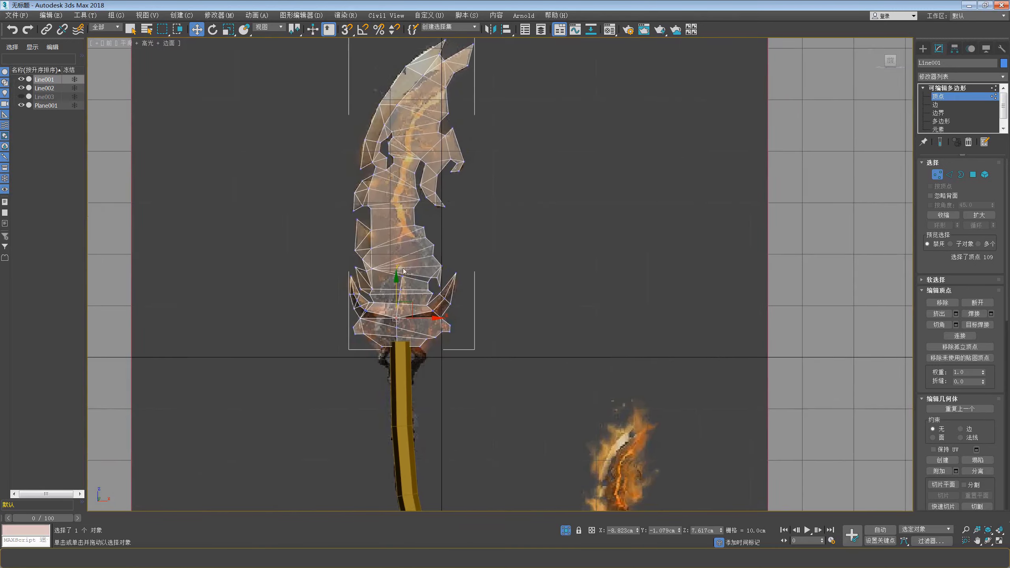
scroll(410, 328, up, 5)
scroll(411, 328, up, 3)
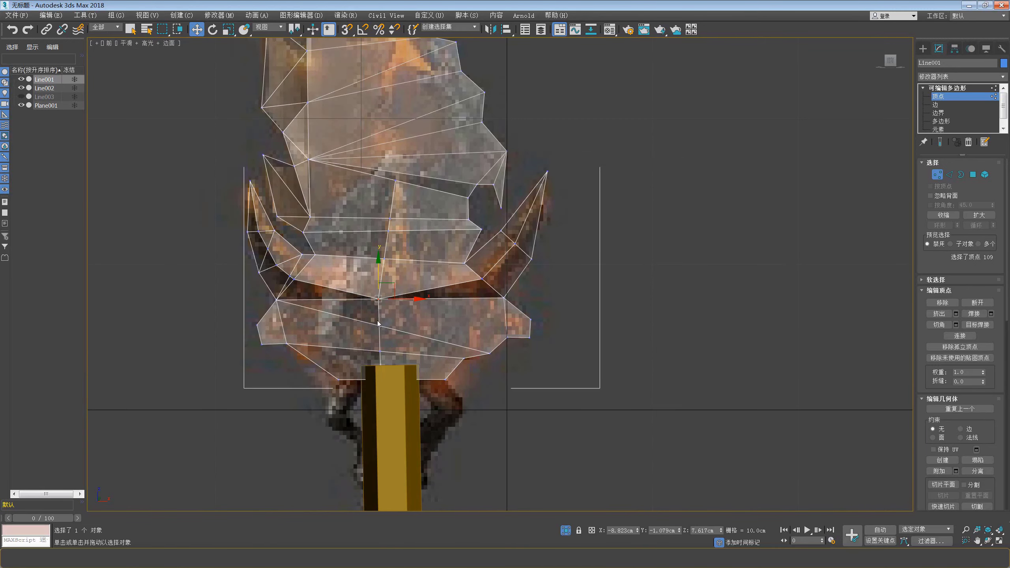
right_click(378, 324)
click(350, 231)
drag(379, 298, 378, 311)
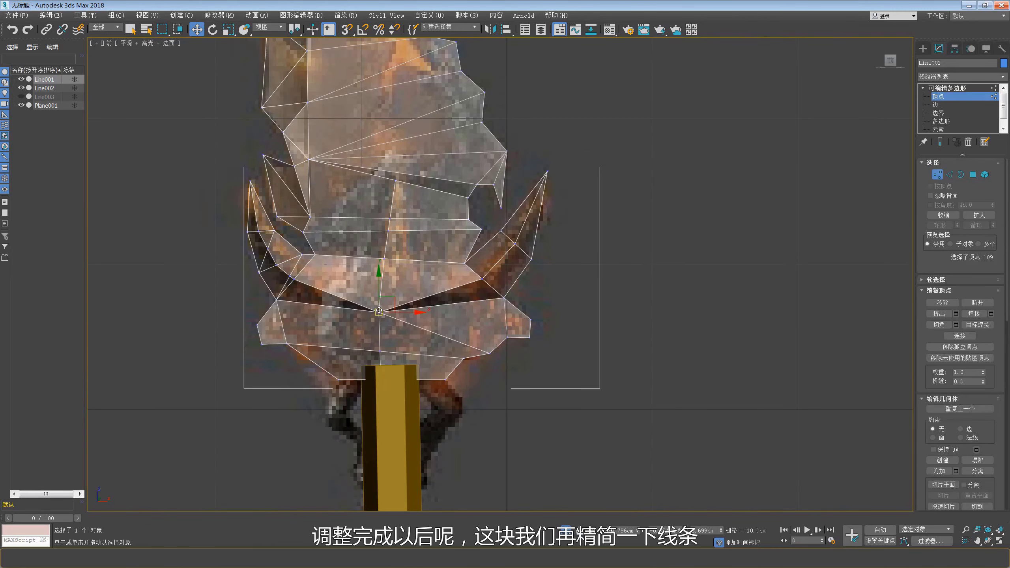
alt+middle_drag(378, 311, 450, 313)
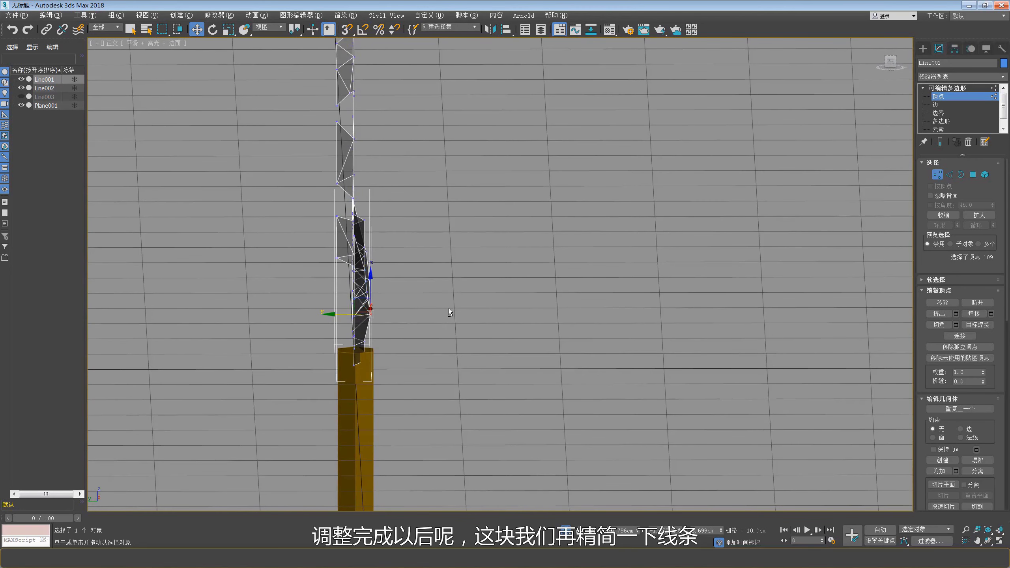
key(f)
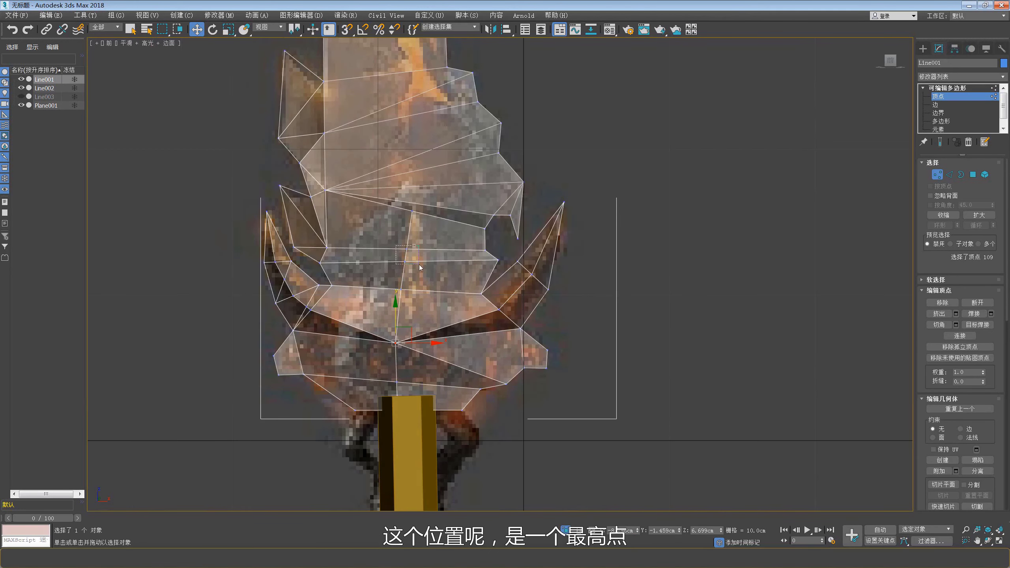
Step: Pick a quad menu option and switch to edge editing from an angled view
right_click(420, 268)
click(390, 182)
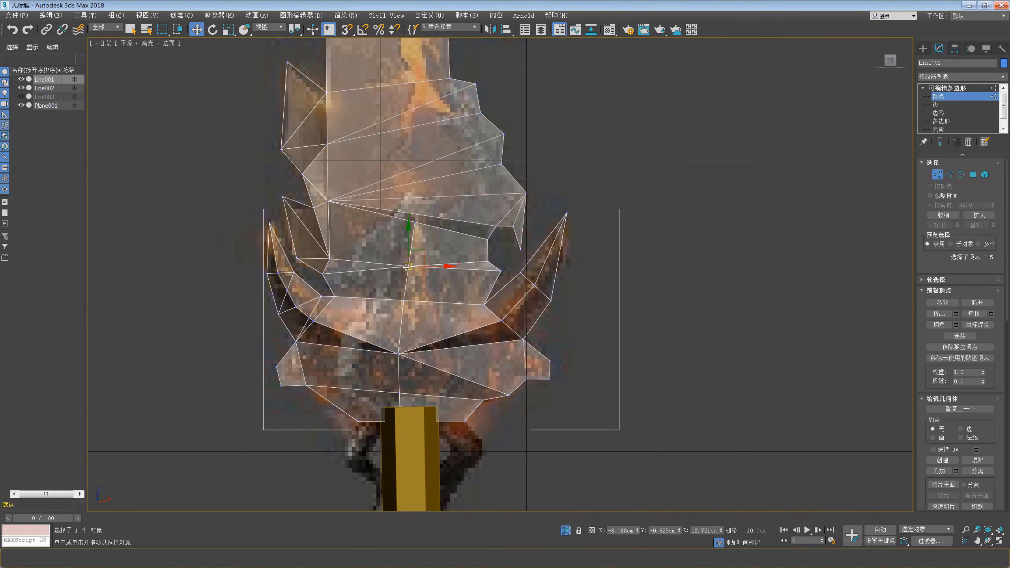
alt+middle_drag(406, 267, 359, 283)
key(2)
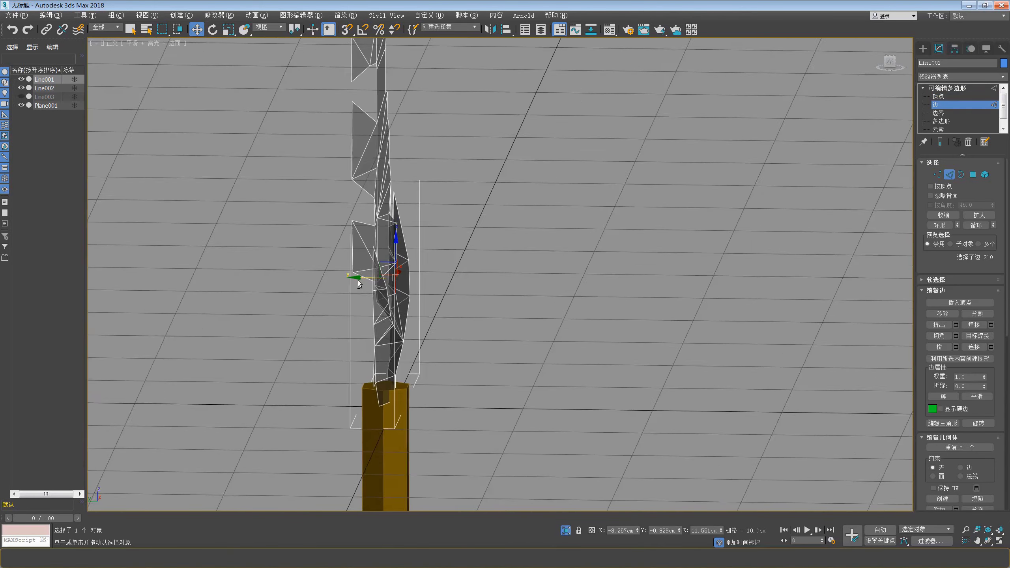
key(e)
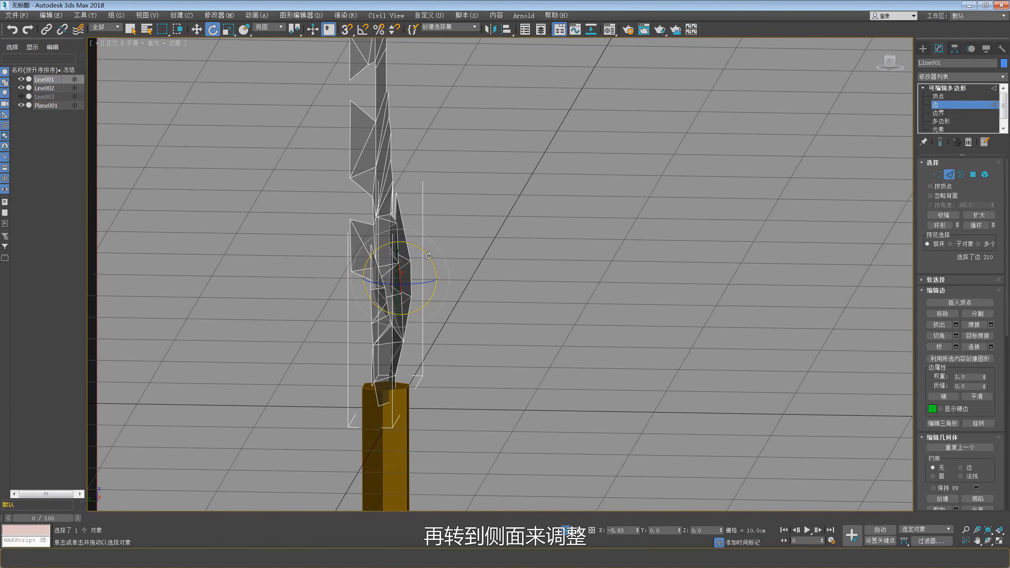
key(w)
Step: Reframe the guard face-on with vertex editing active
key(f)
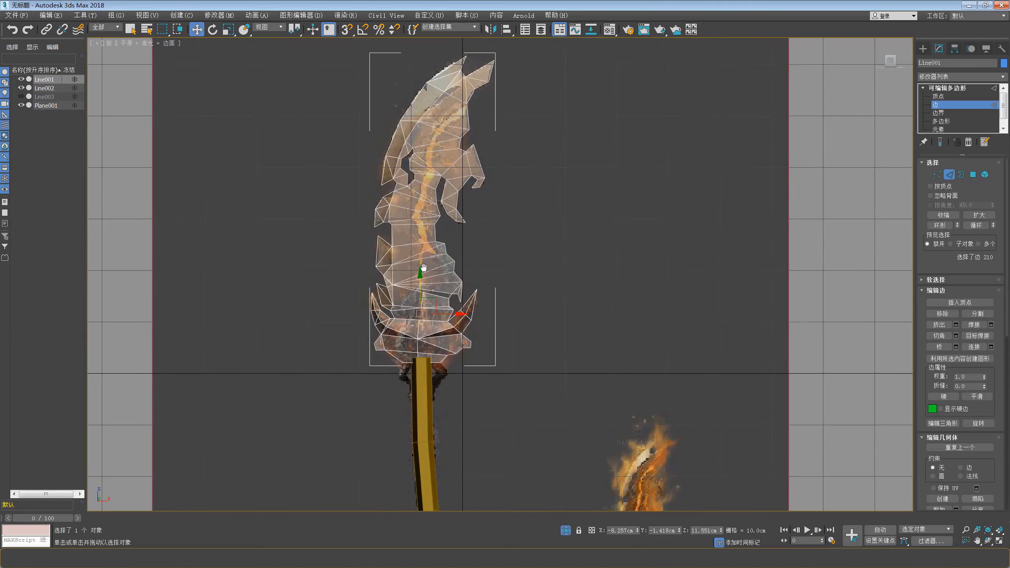
scroll(423, 279, up, 5)
middle_drag(423, 297, 422, 281)
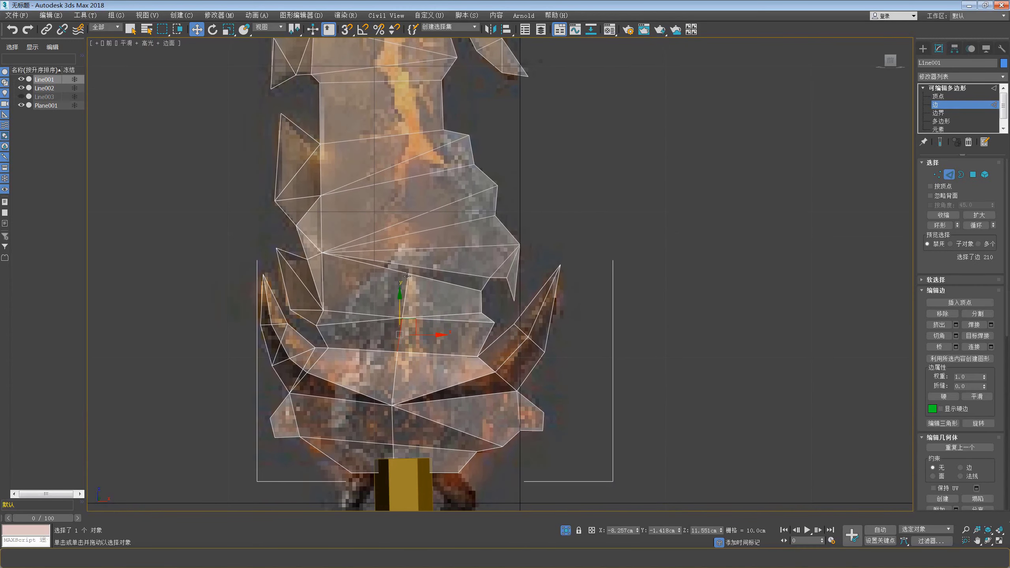
key(1)
scroll(406, 276, down, 3)
middle_drag(394, 366, 393, 292)
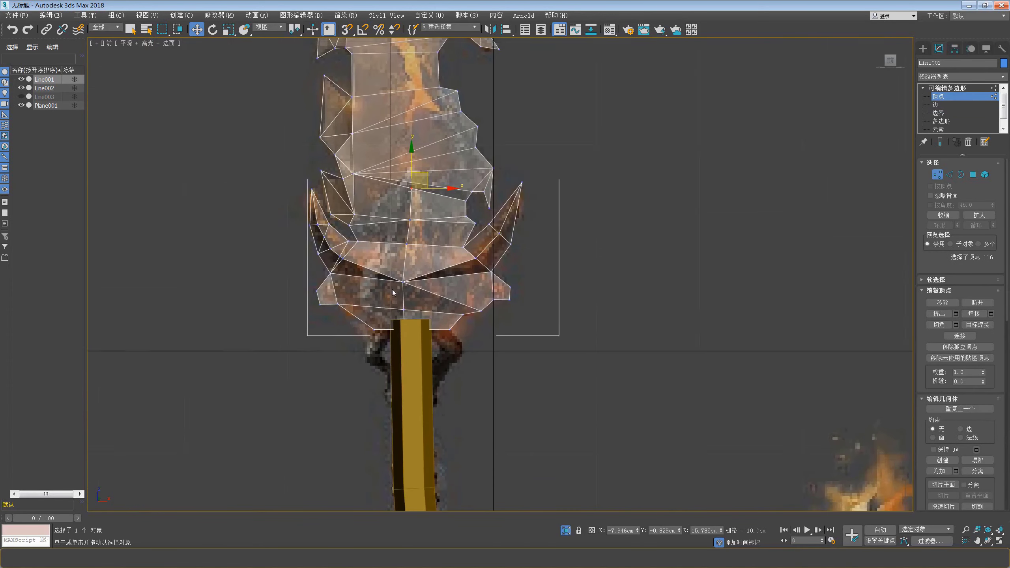
scroll(392, 293, up, 2)
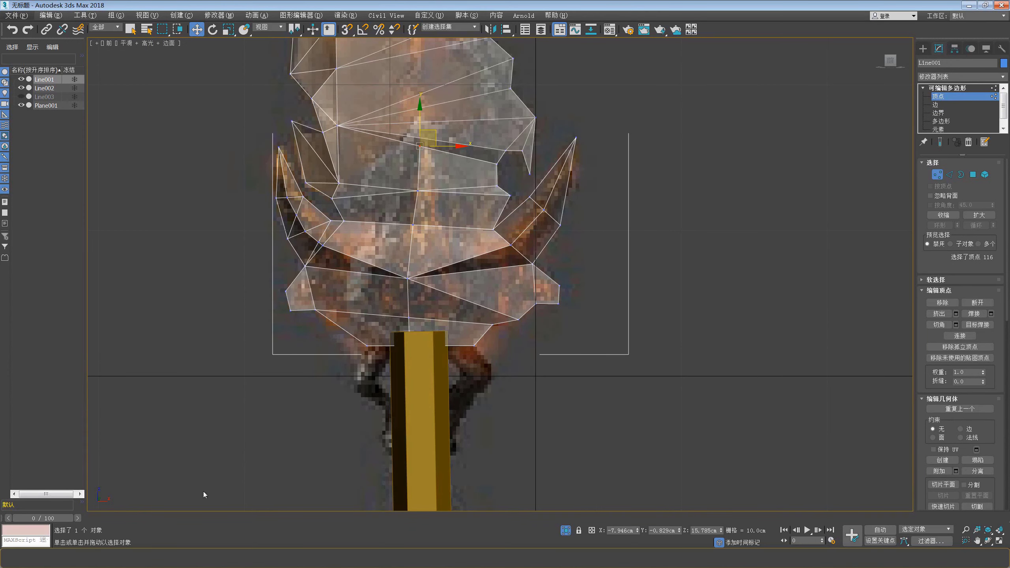
Step: Compare with the reference image, then nudge the guard's centre edges slightly along Y in Perspective
click(152, 538)
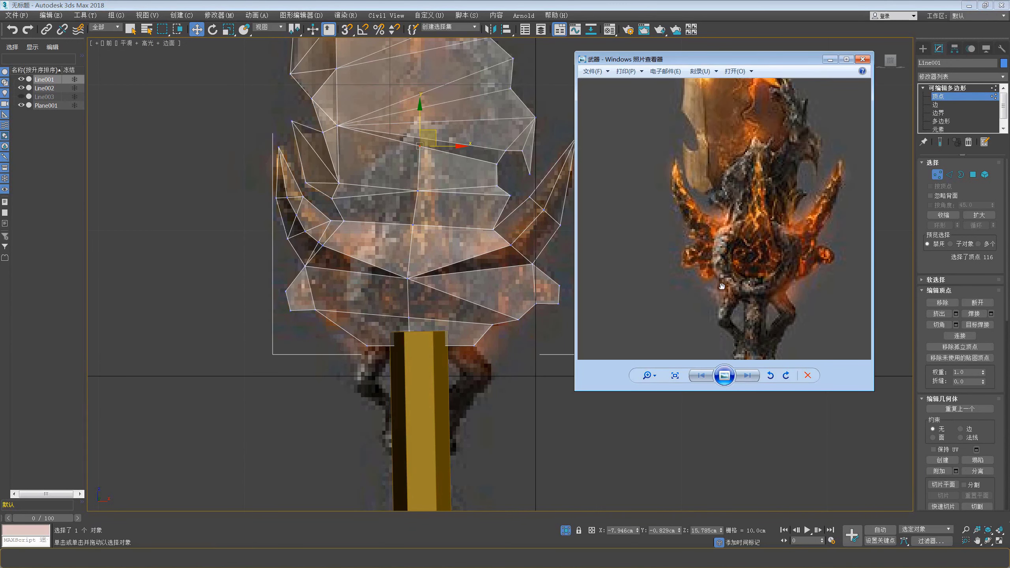
click(433, 308)
scroll(533, 313, up, 3)
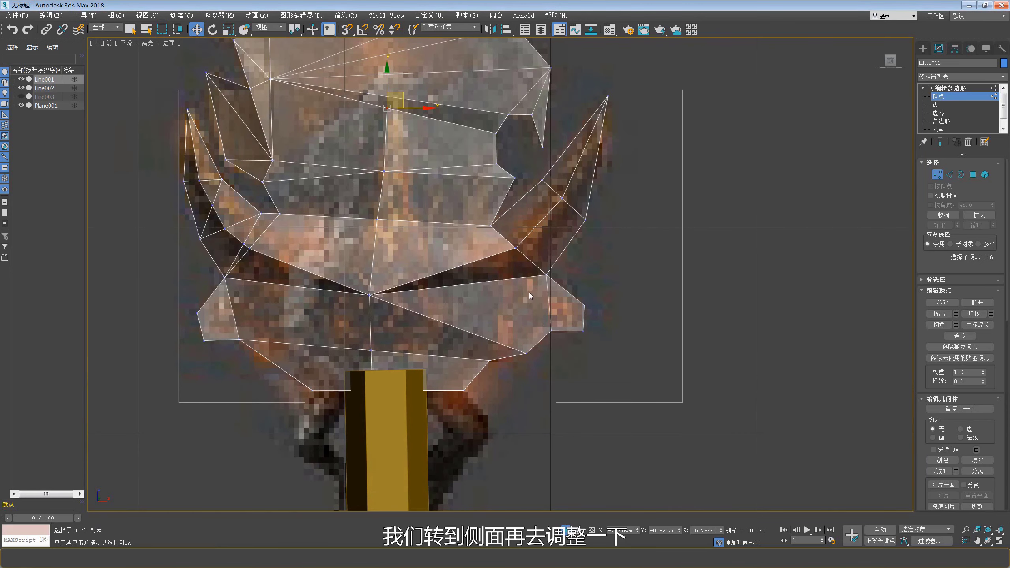
mouse_move(529, 292)
middle_down()
mouse_move(535, 303)
mouse_move(580, 282)
middle_up()
scroll(420, 345, down, 2)
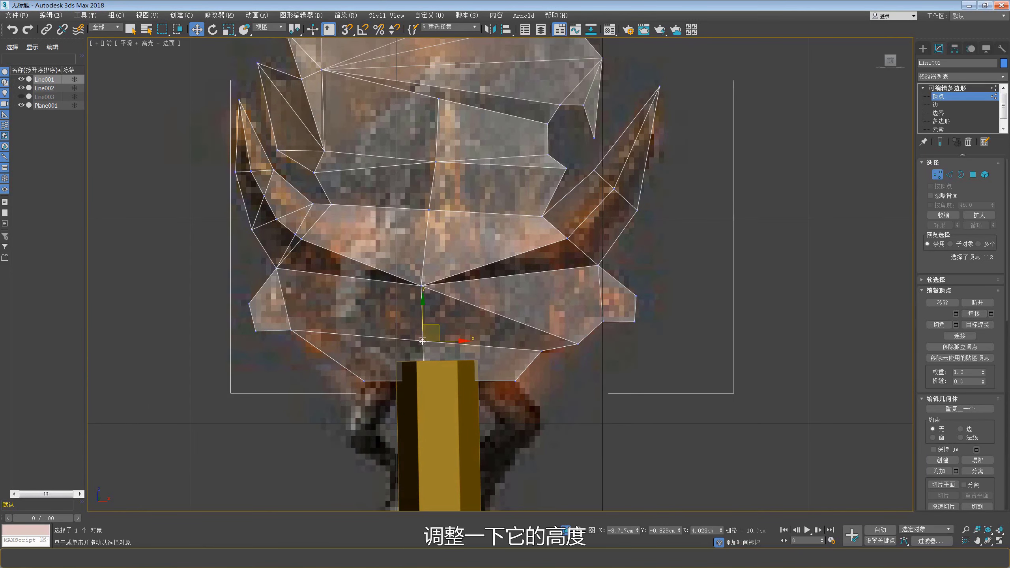
key(alt+w)
key(alt+w)
mouse_move(501, 316)
alt+middle_down()
mouse_move(406, 347)
mouse_move(455, 345)
alt+middle_up()
key(2)
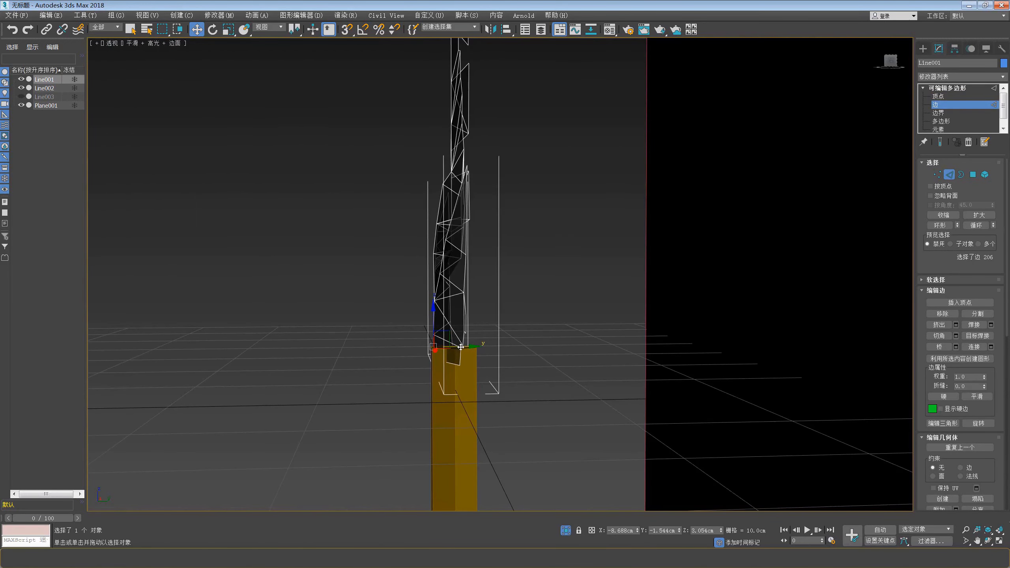
drag(460, 346, 457, 318)
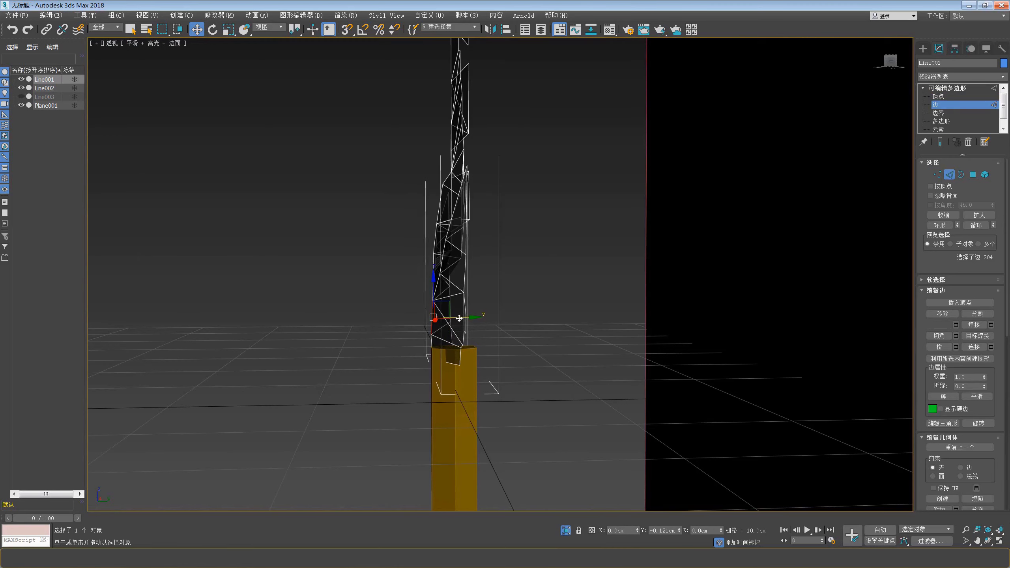
Step: Cut a new edge across the lower guard, checking the reference image
key(f)
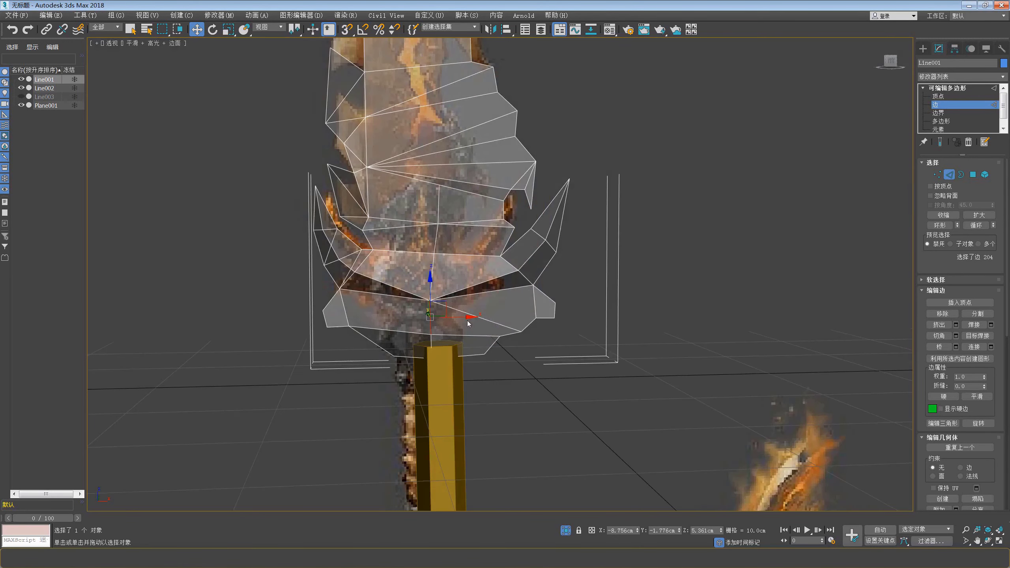
scroll(457, 302, up, 3)
scroll(467, 309, down, 2)
key(alt+Tab)
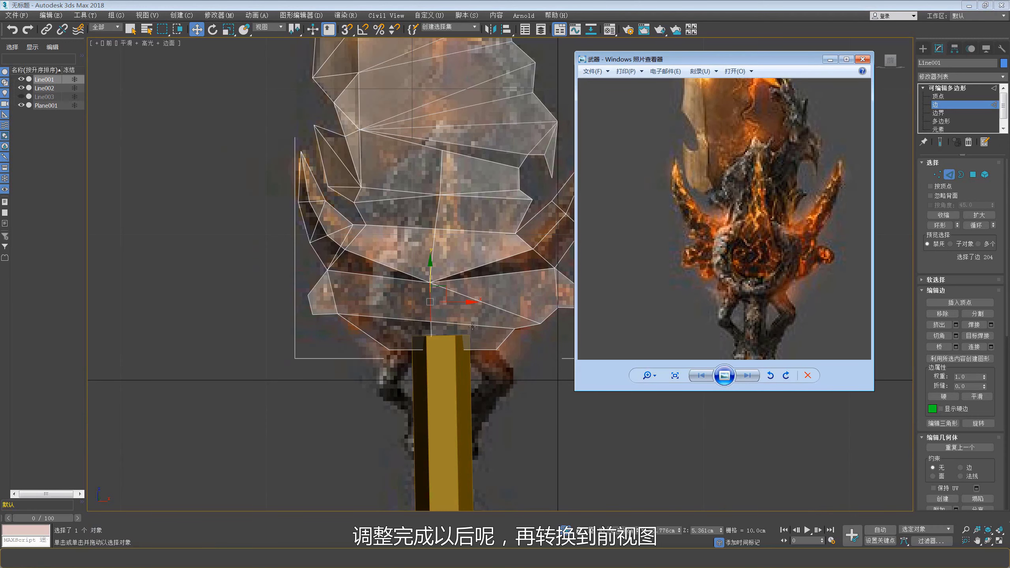
middle_drag(472, 326, 500, 315)
right_click(500, 315)
click(473, 306)
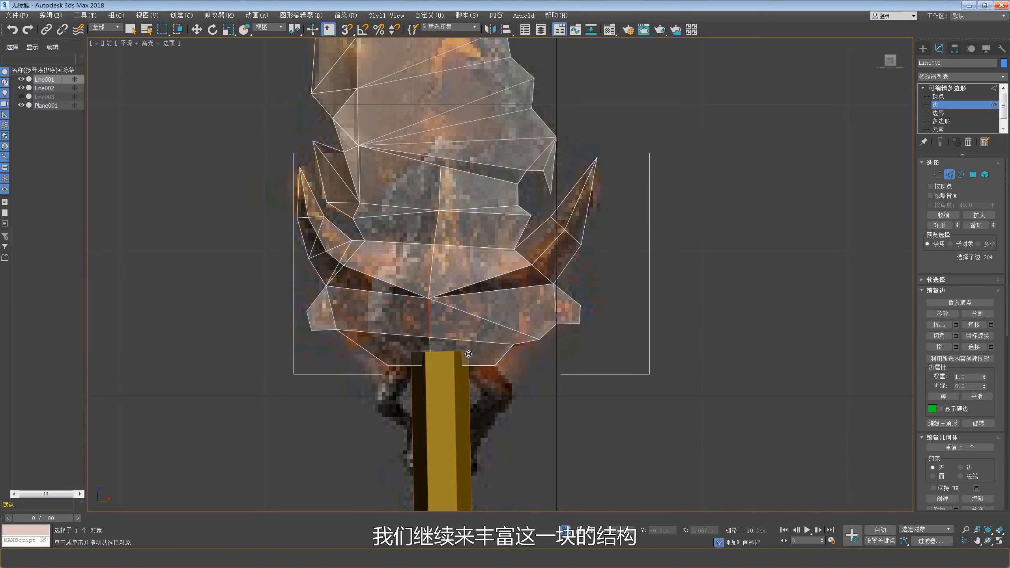
click(487, 342)
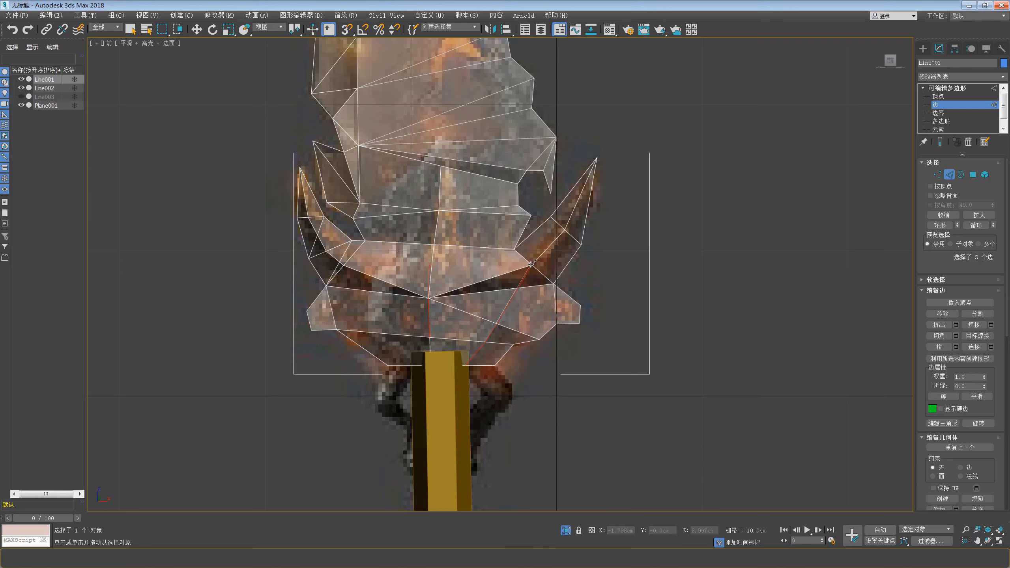
key(w)
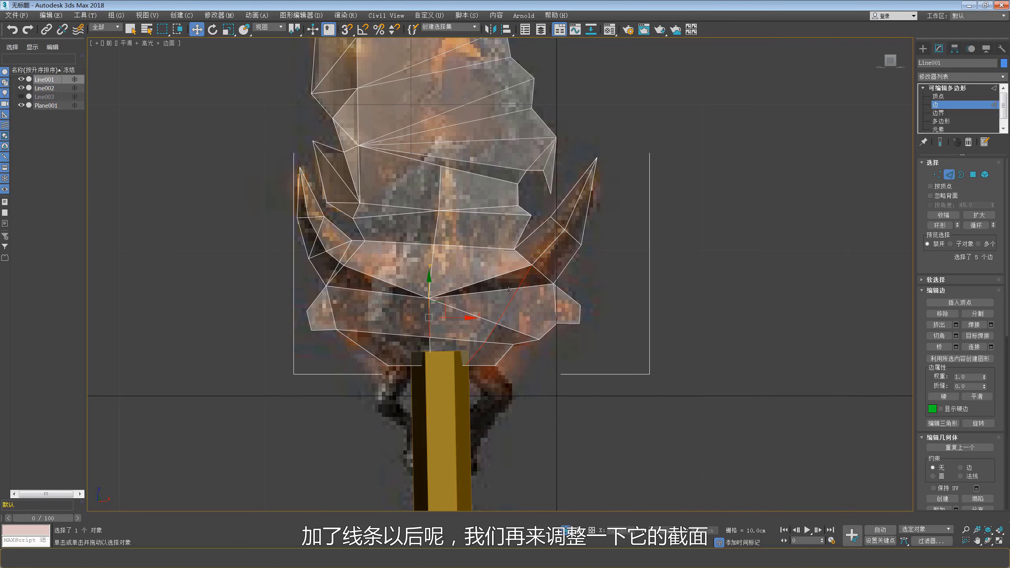
Step: Select two edges on the lower guard, inspecting them from an angle
right_click(555, 287)
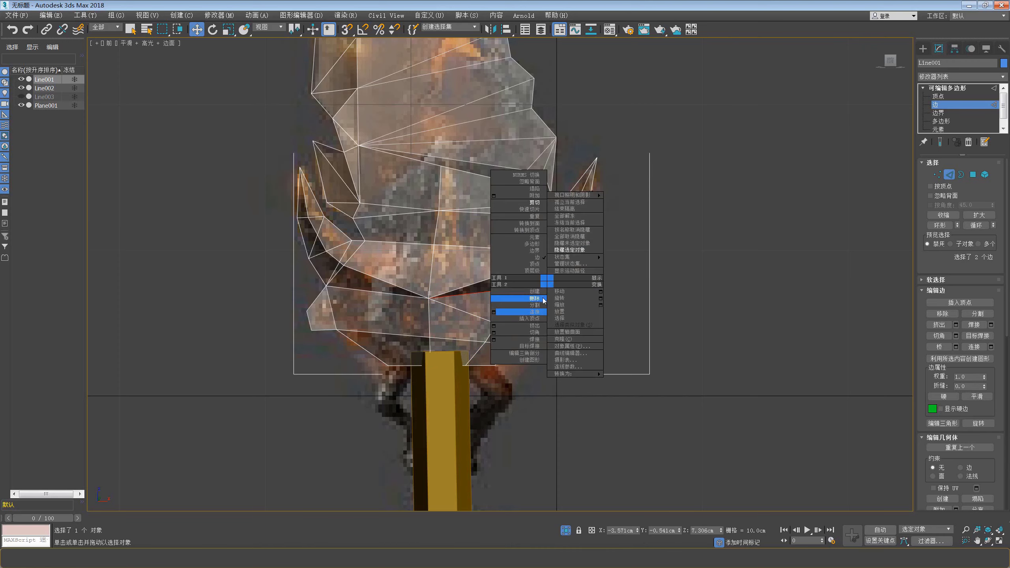
click(555, 287)
key(1)
key(2)
click(491, 331)
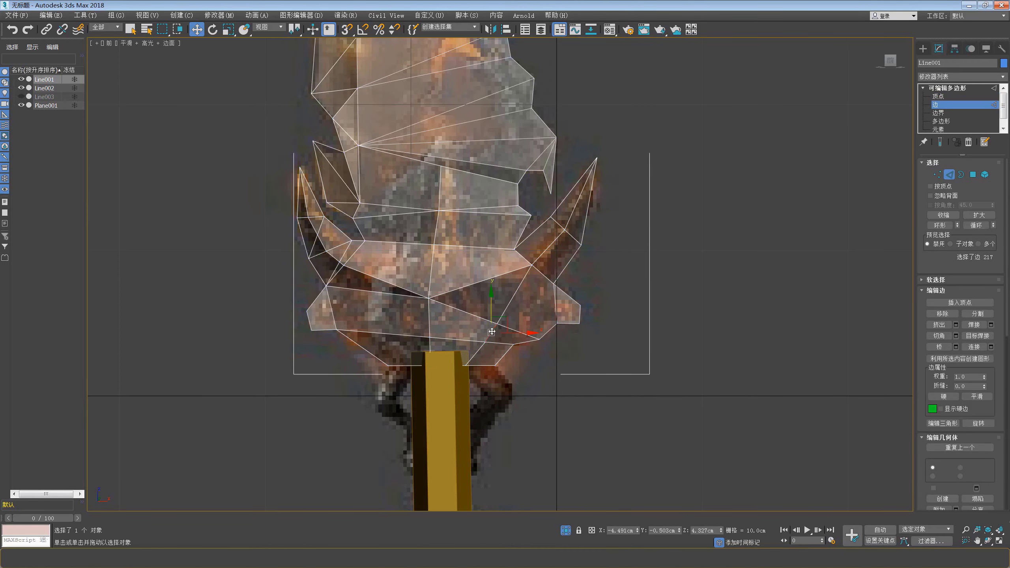
alt+middle_drag(486, 333, 486, 347)
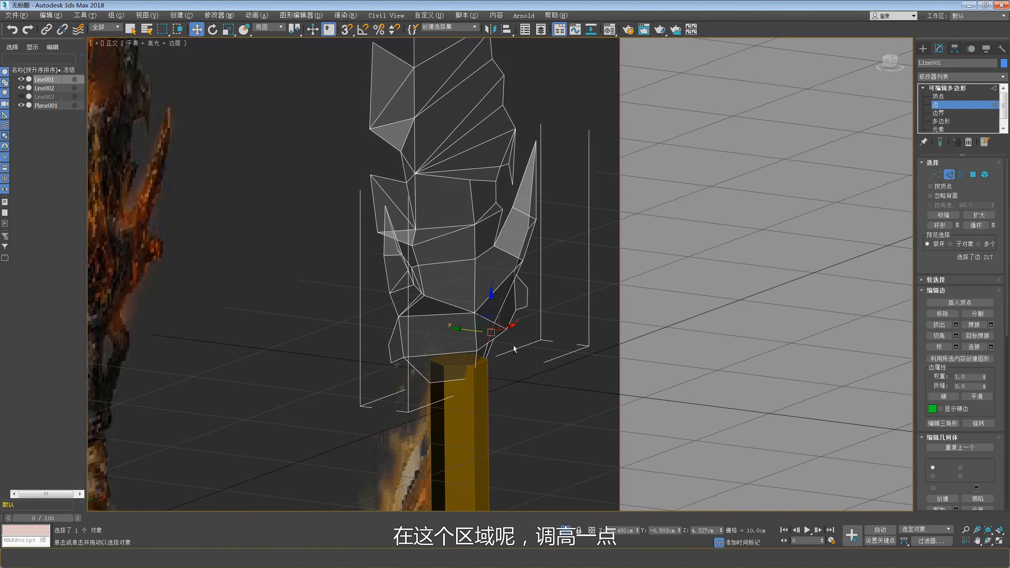
ctrl+click(486, 348)
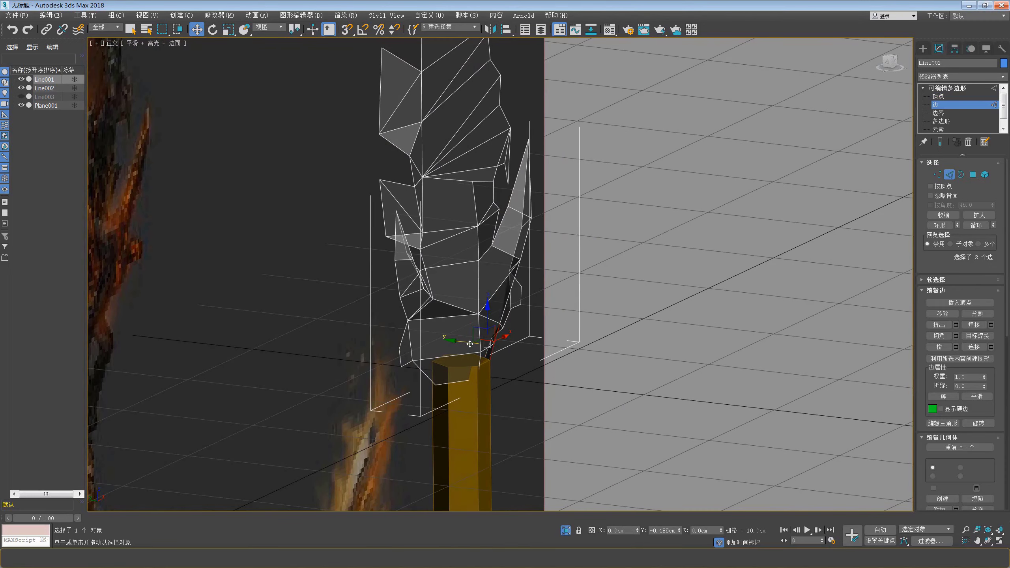
mouse_move(477, 346)
alt+middle_down()
mouse_move(481, 313)
mouse_move(528, 328)
mouse_move(497, 318)
alt+middle_up()
scroll(540, 331, up, 3)
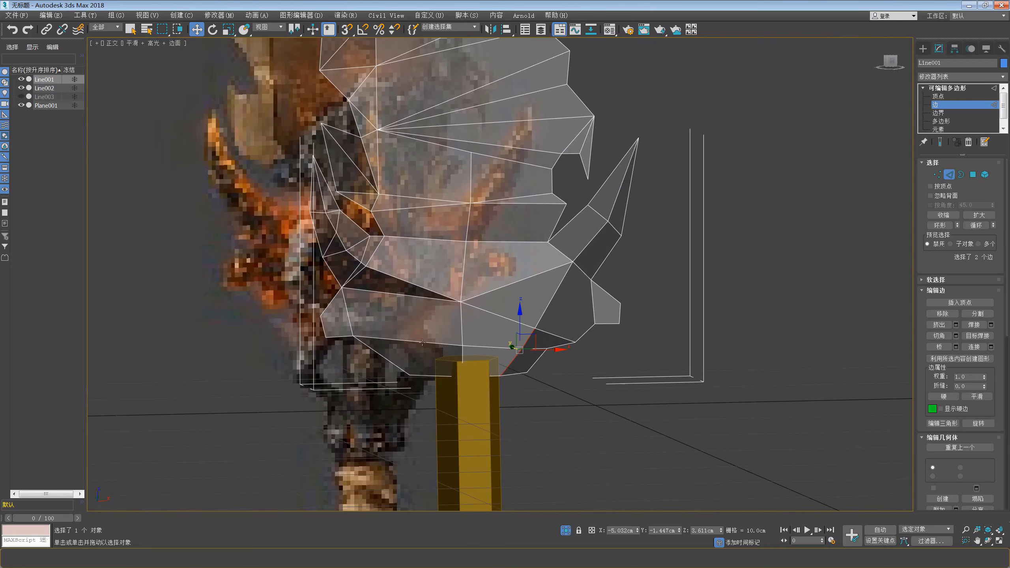
key(f)
Step: Cut another new line across the guard in the front view
right_click(428, 325)
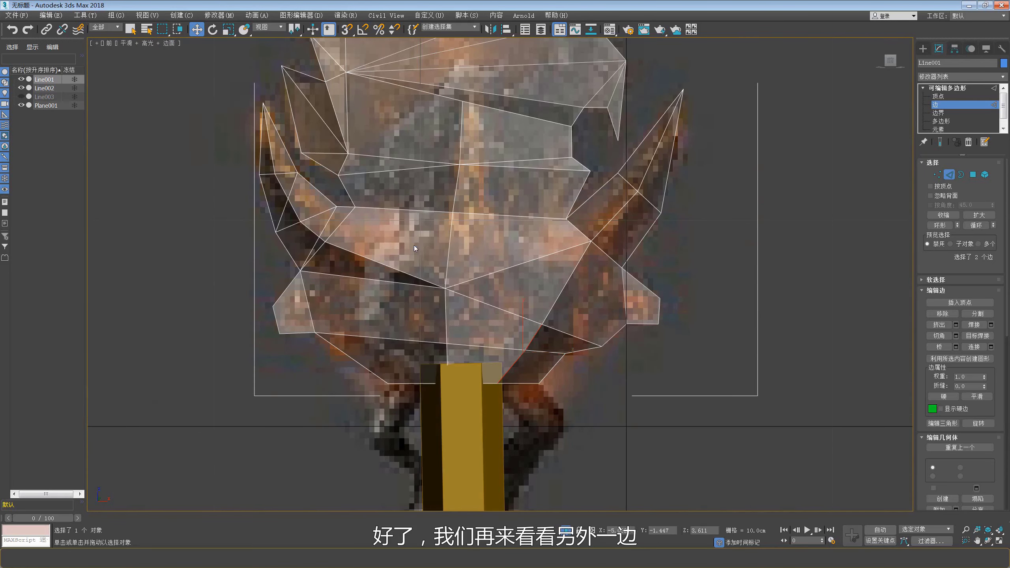
click(414, 246)
middle_drag(369, 336, 381, 348)
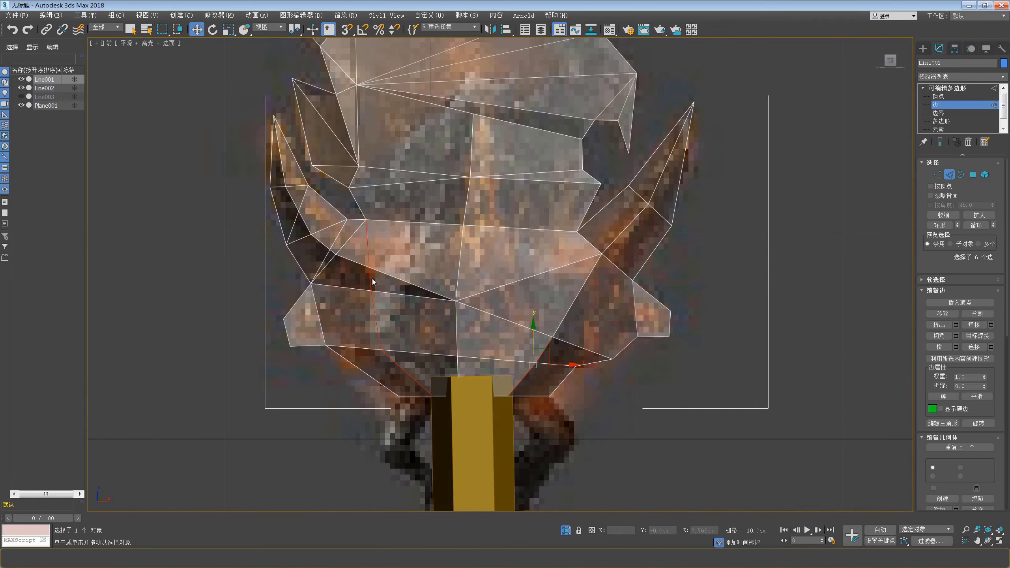
right_click(373, 282)
click(342, 186)
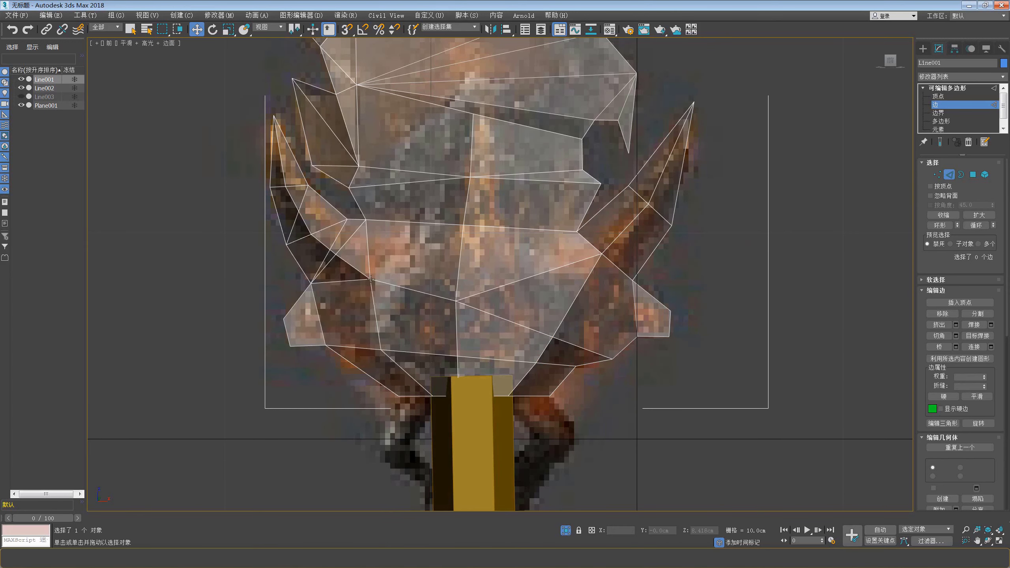
Step: Push two guard edges back in depth from a side view
right_click(377, 313)
ctrl+click(411, 378)
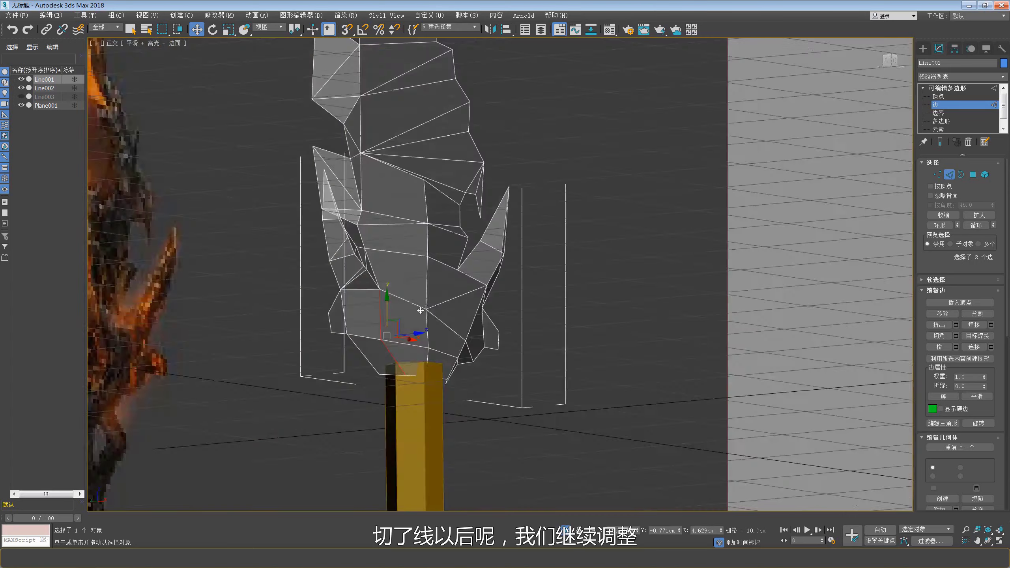
alt+middle_drag(411, 378, 357, 336)
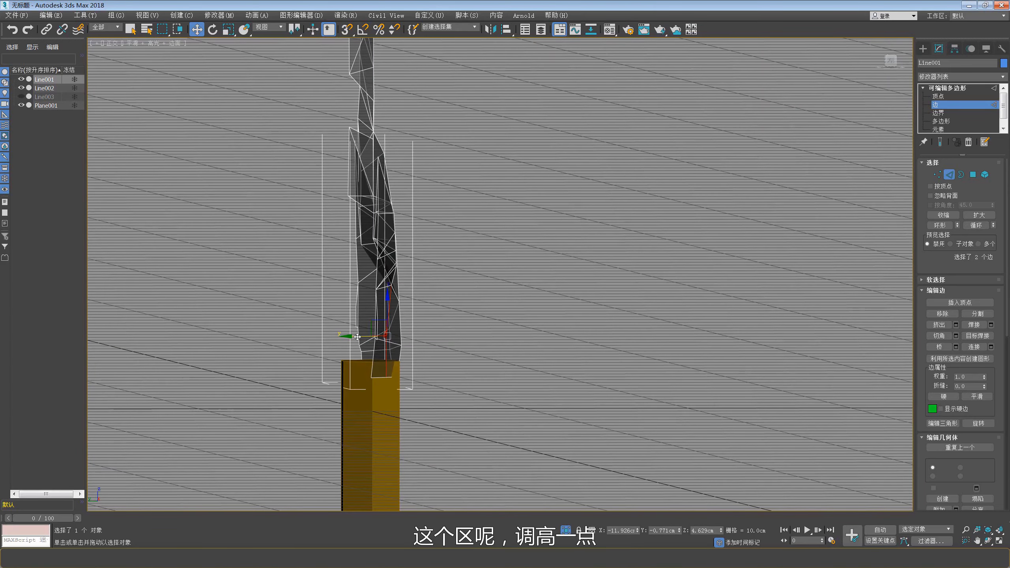
drag(357, 337, 368, 337)
alt+middle_drag(368, 337, 373, 286)
Step: Select a vertex on the guard's lower edge and compare it with the reference image
key(1)
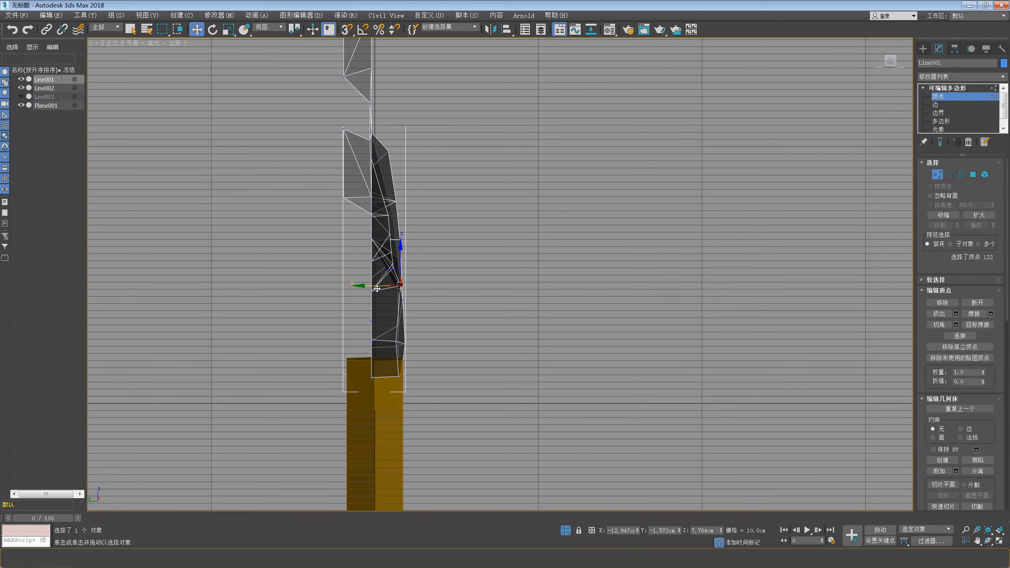
key(f)
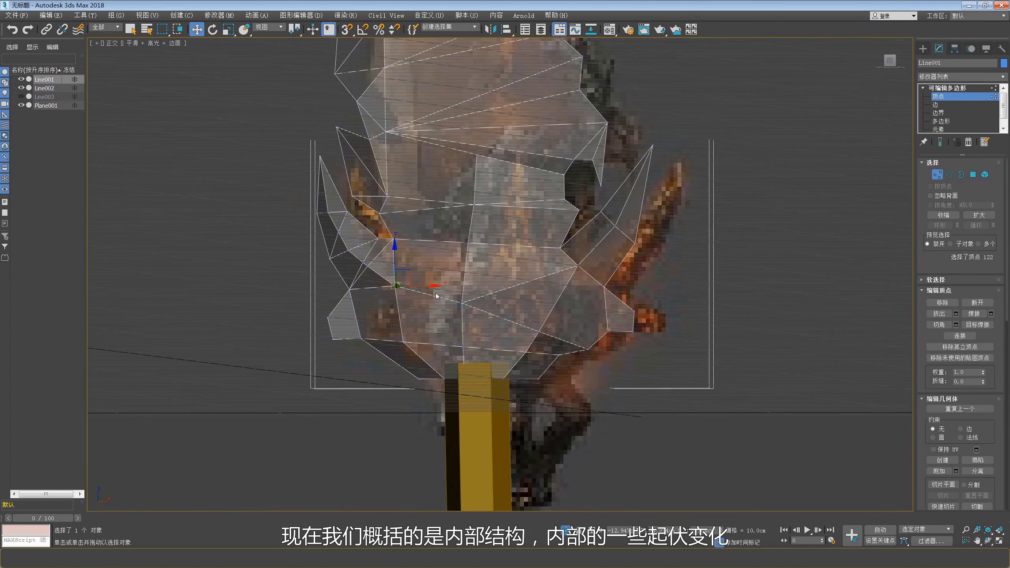
scroll(435, 293, up, 2)
scroll(405, 310, up, 3)
click(382, 372)
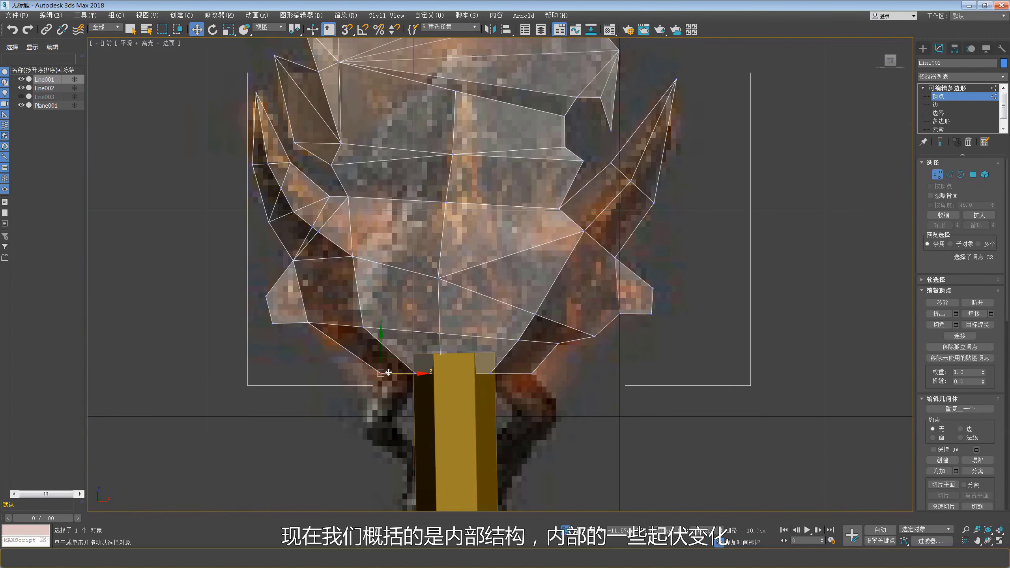
scroll(403, 361, down, 2)
scroll(462, 293, up, 2)
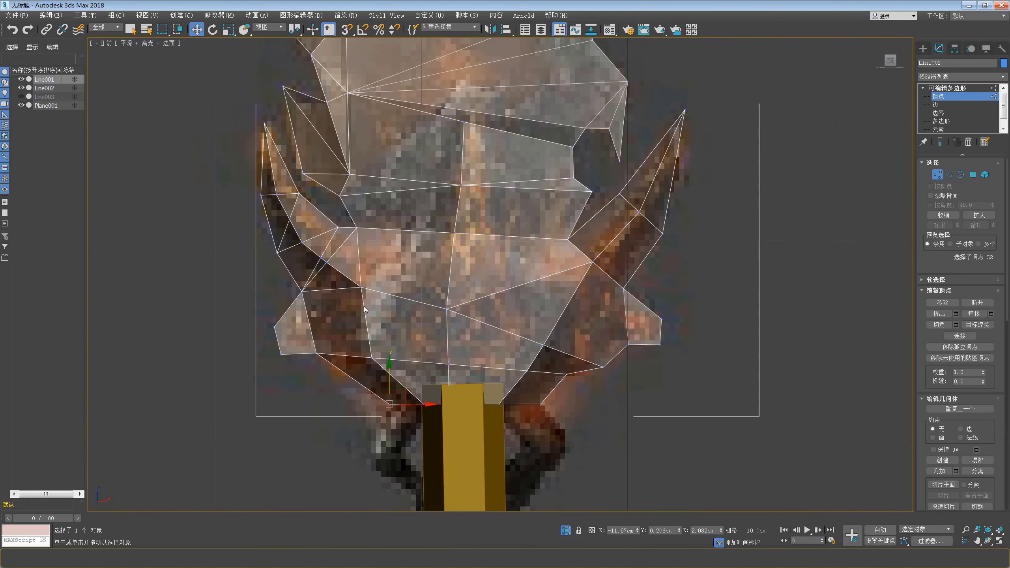
right_click(578, 332)
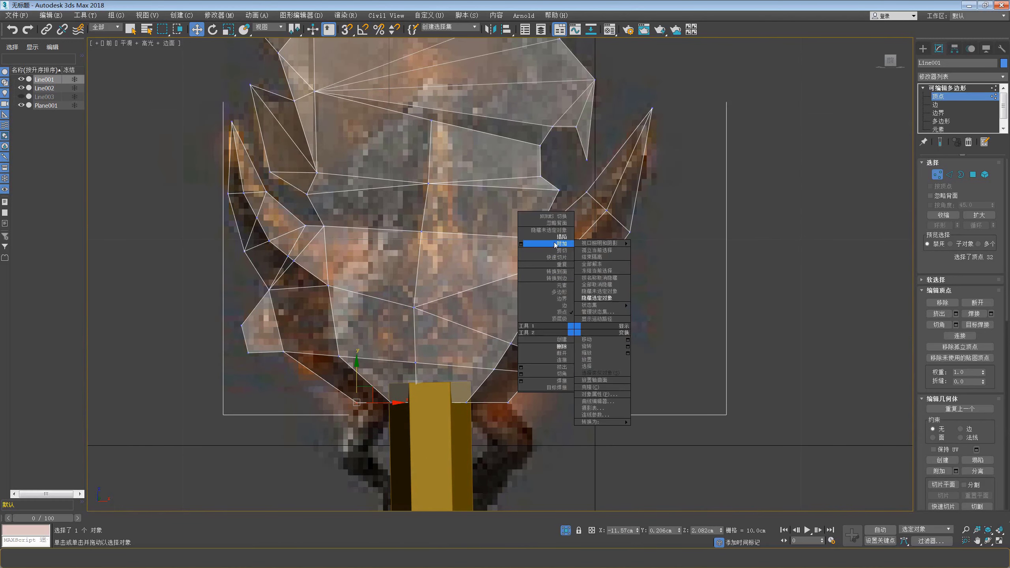
key(alt+Tab)
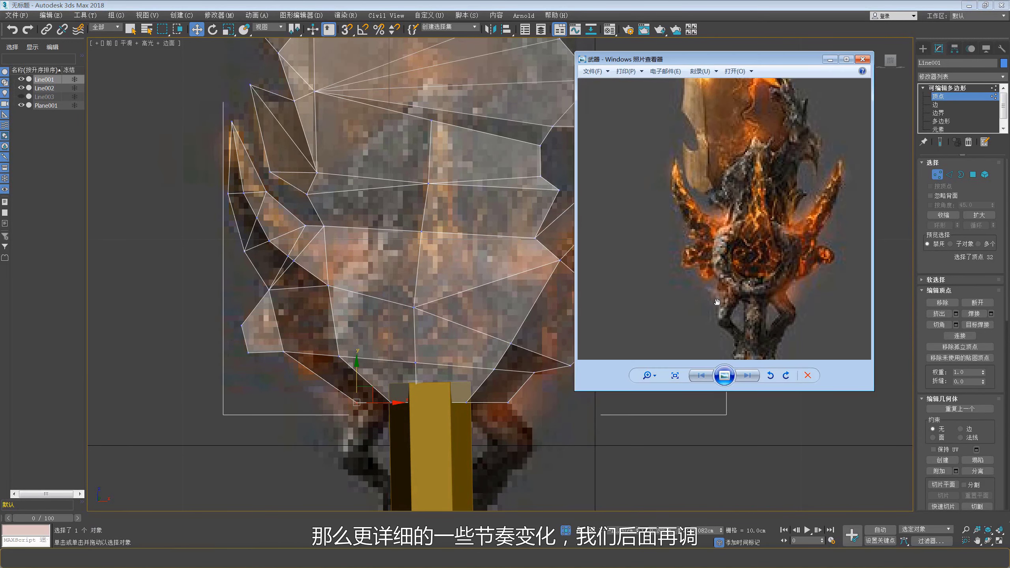
middle_drag(411, 306, 386, 316)
Step: Cut a new line starting from an edge near the guard's bottom
right_click(487, 303)
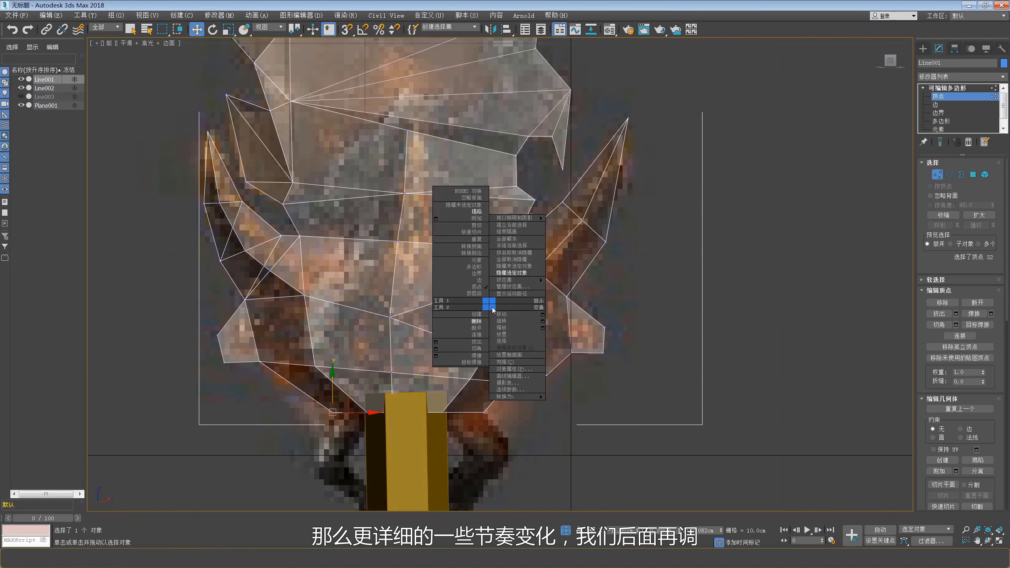
click(461, 230)
click(487, 353)
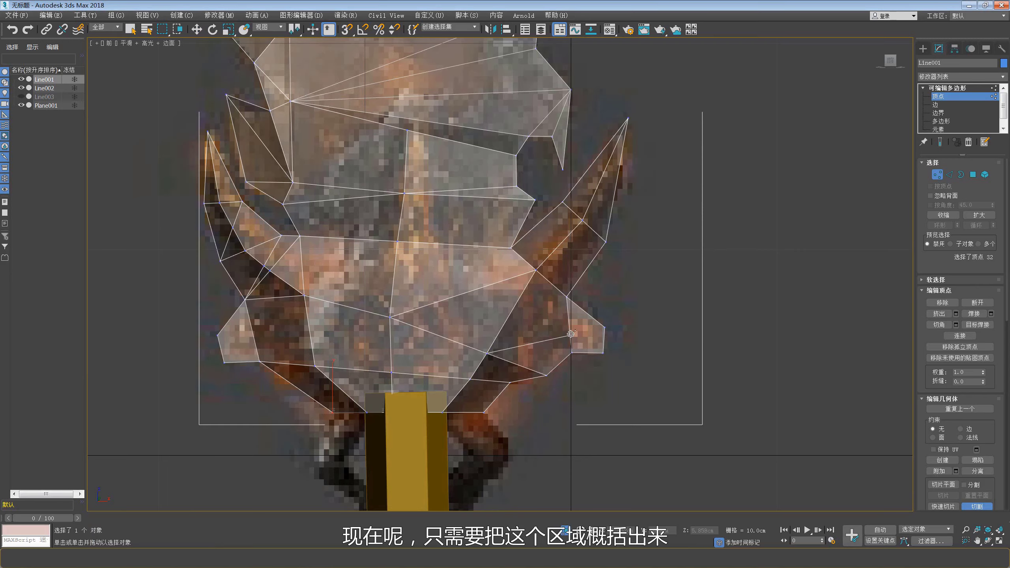
key(w)
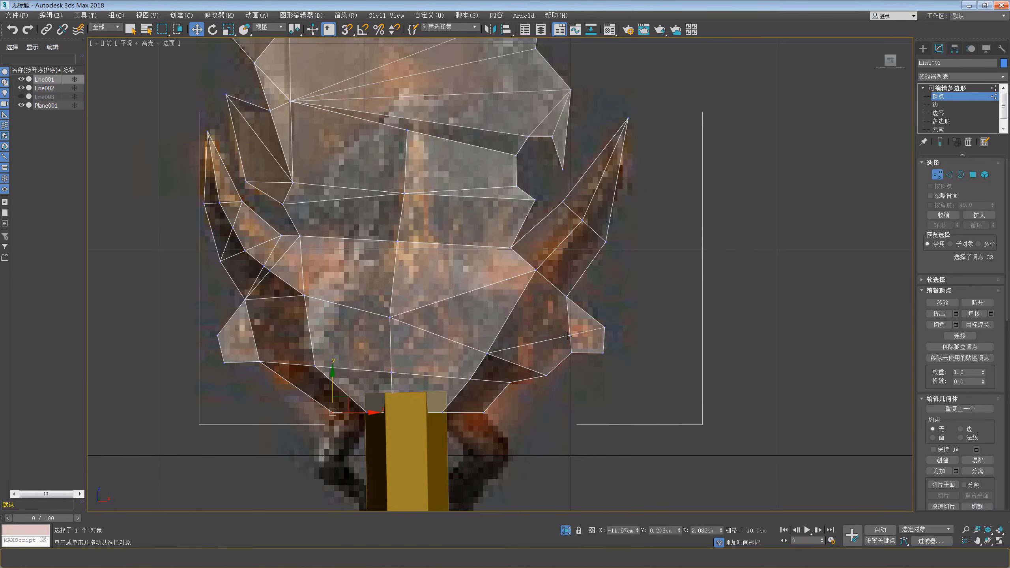
Step: Pull a right-side guard vertex out in depth as a high point and shift it sideways
click(567, 336)
alt+middle_drag(567, 336, 561, 300)
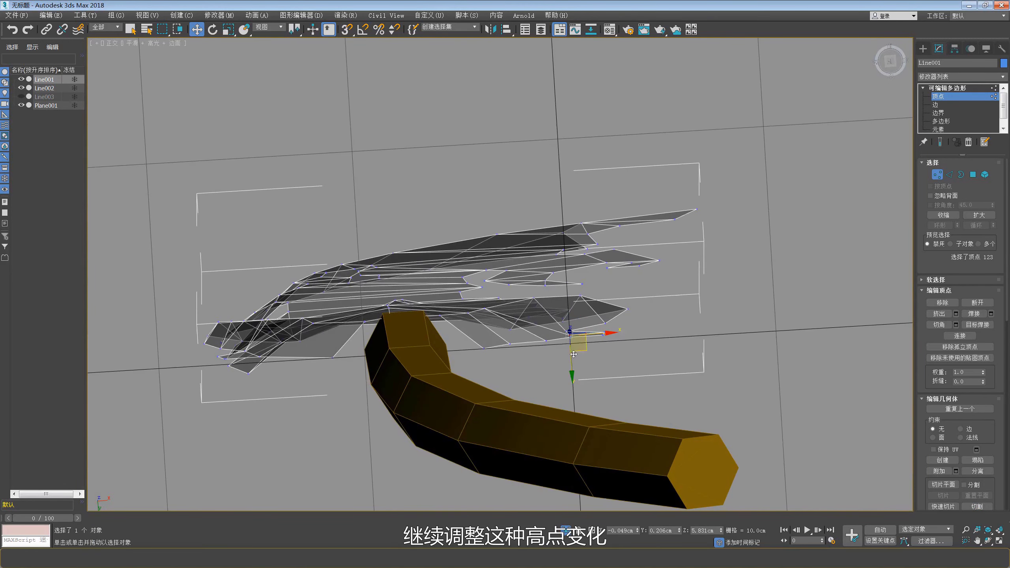
drag(573, 354, 572, 338)
alt+middle_drag(572, 339, 590, 317)
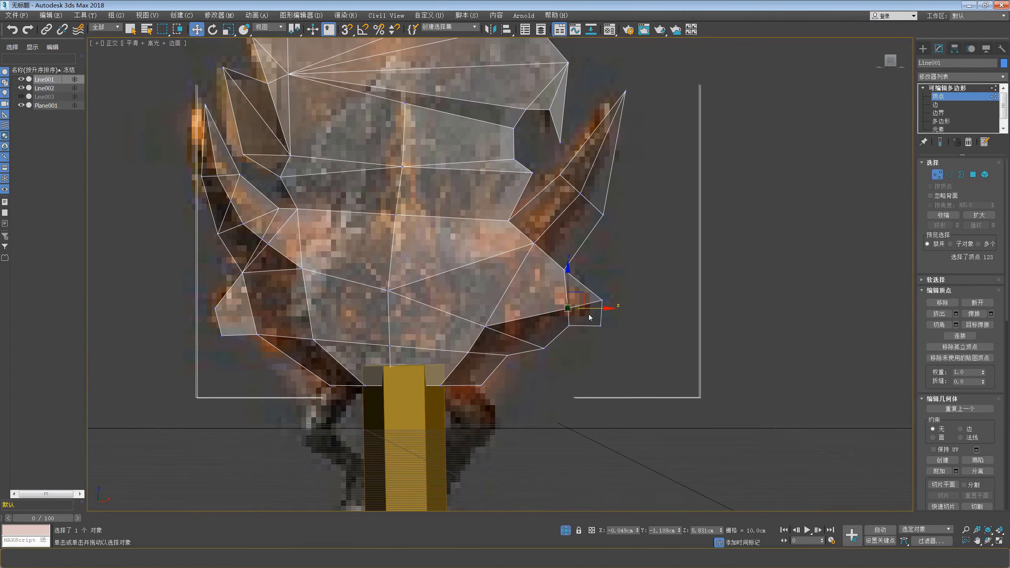
drag(594, 307, 608, 306)
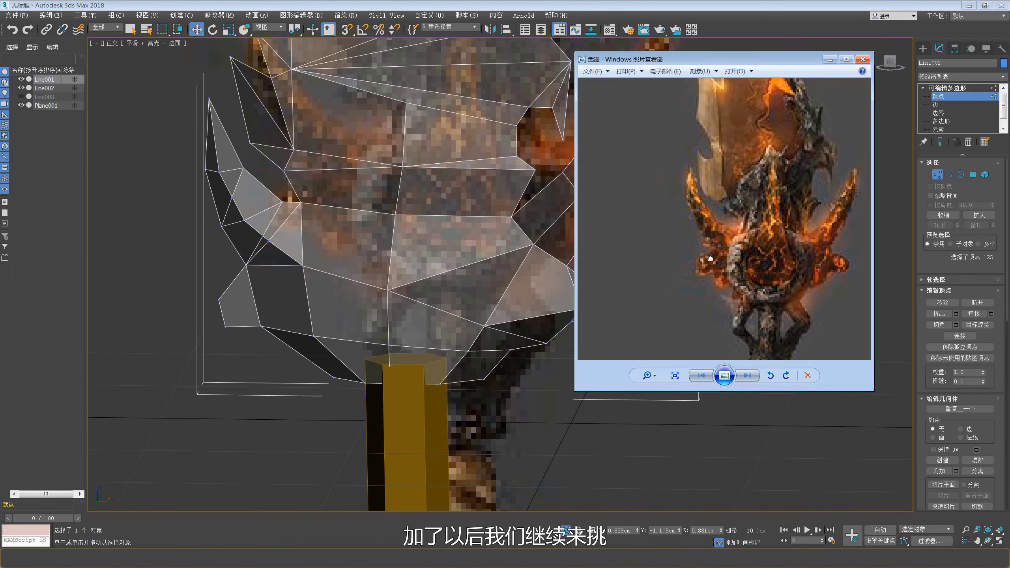
mouse_move(382, 479)
alt+middle_down()
mouse_move(377, 257)
mouse_move(492, 254)
alt+middle_up()
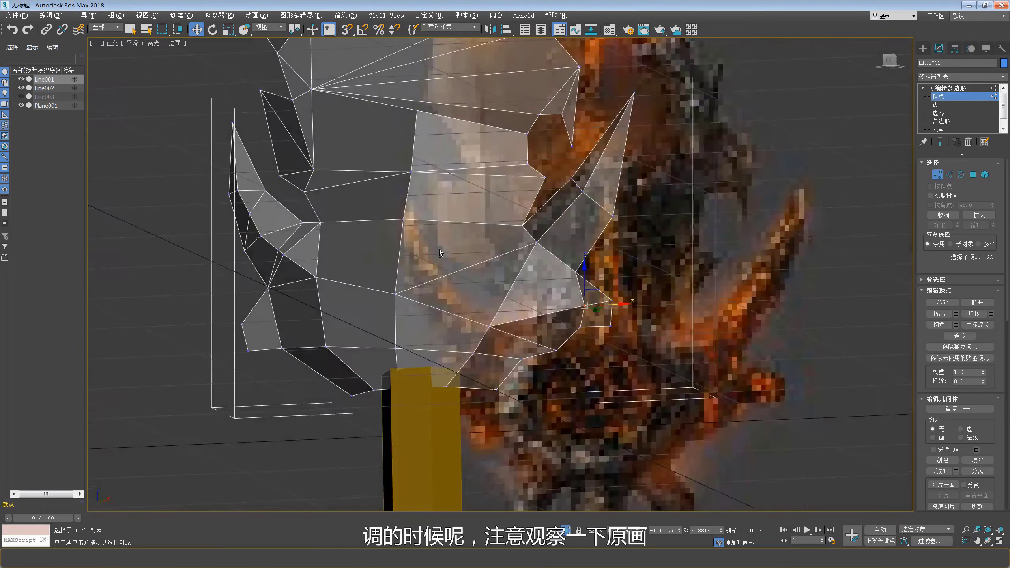
Step: Cut extra lines fanning across the lower guard in the front view
click(605, 323)
right_click(633, 308)
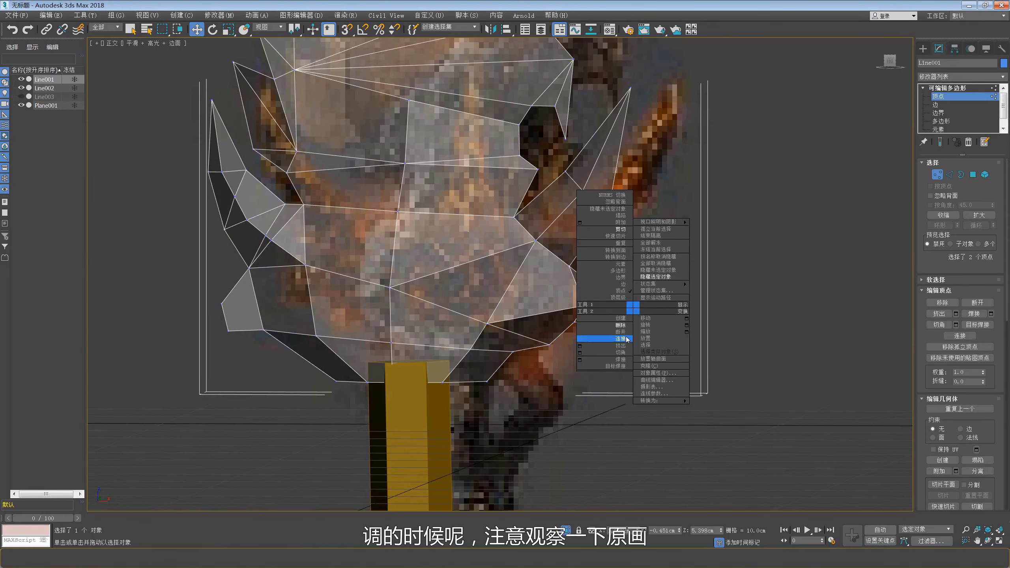
alt+middle_drag(627, 339, 457, 276)
key(f)
right_click(393, 279)
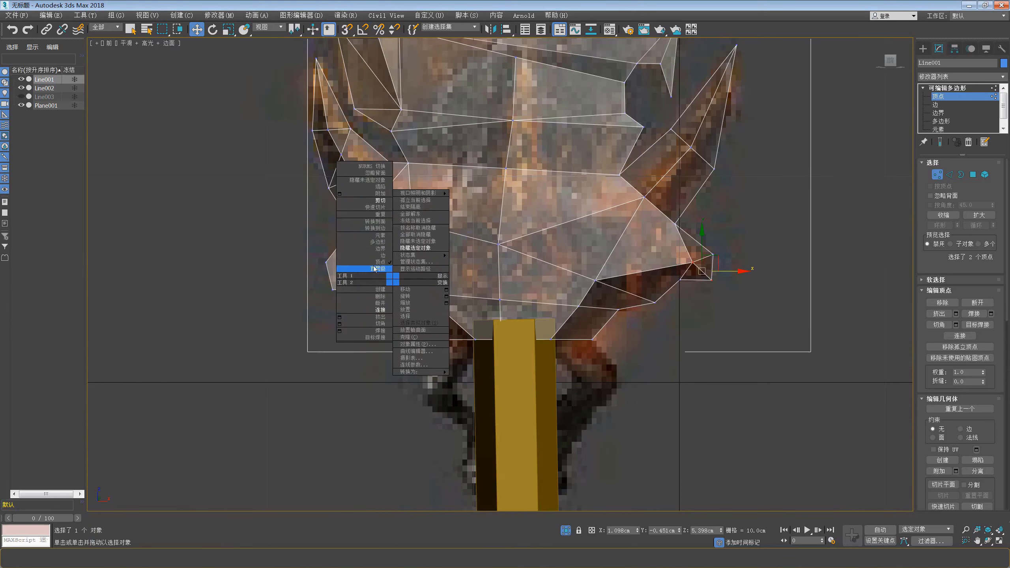
click(377, 200)
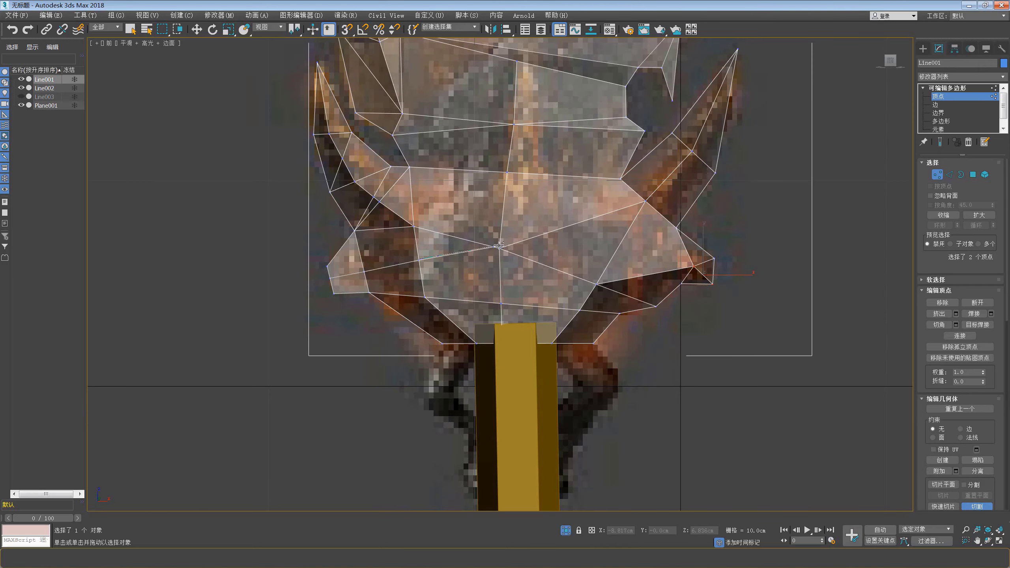
right_click(371, 272)
Step: Select an edge on the guard's left side and orbit to judge its depth
key(2)
click(352, 275)
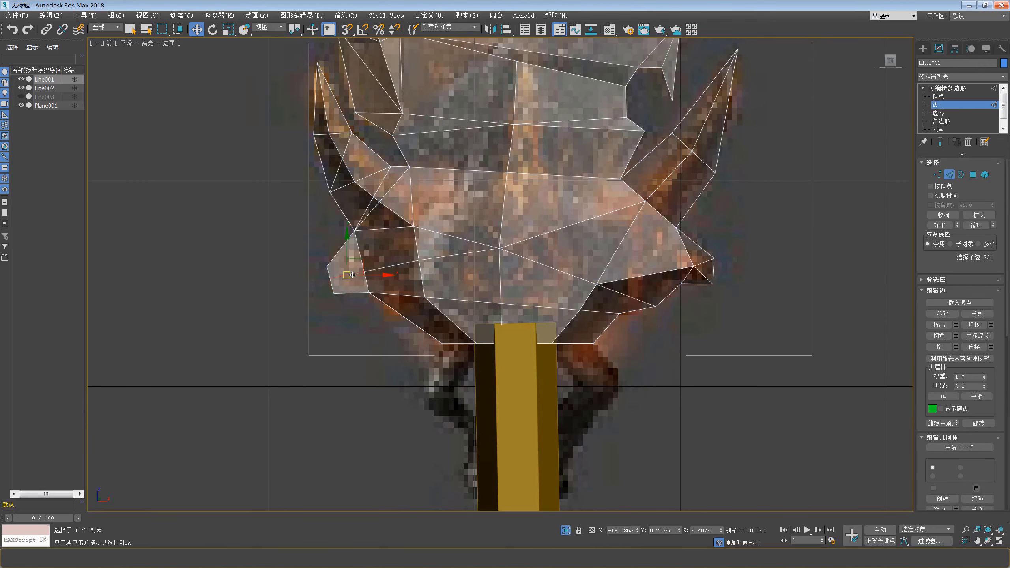
mouse_move(406, 283)
alt+middle_down()
mouse_move(439, 287)
mouse_move(393, 276)
alt+middle_up()
key(1)
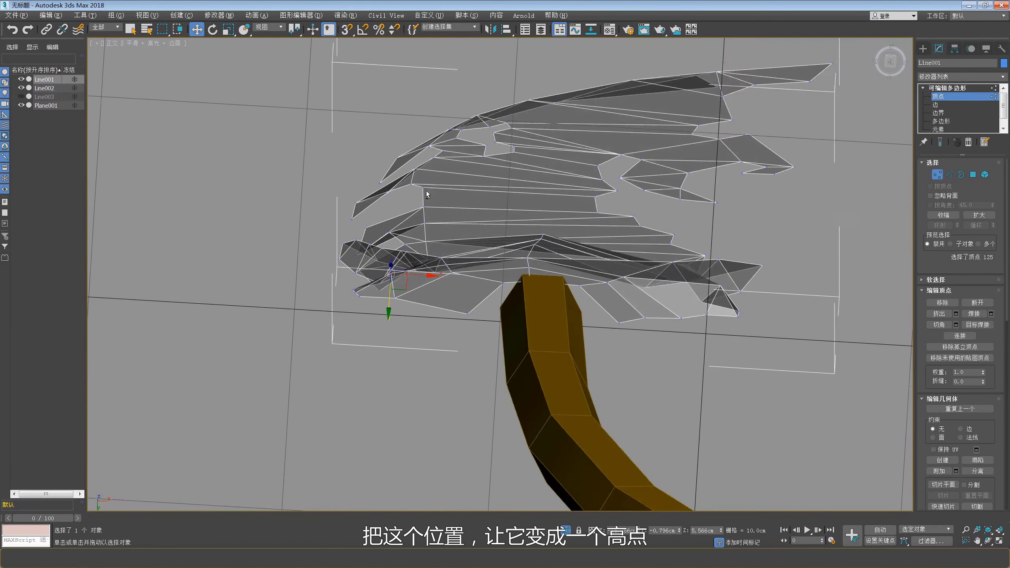
mouse_move(426, 194)
alt+middle_down()
mouse_move(449, 267)
mouse_move(417, 297)
alt+middle_up()
key(f)
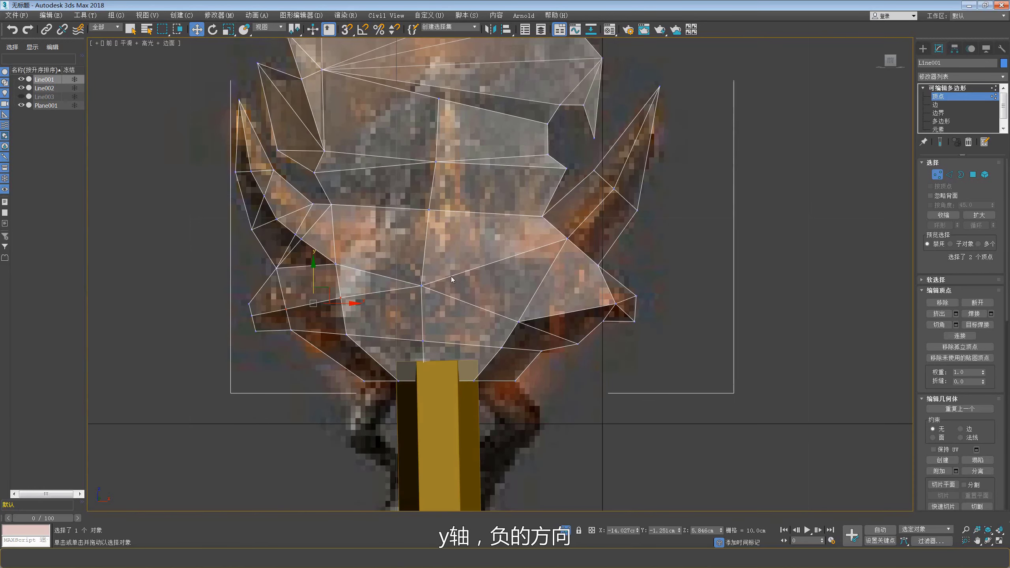
Step: Lower the guard's left-edge vertex to match the reference image outline
middle_drag(451, 278, 481, 273)
scroll(292, 307, up, 3)
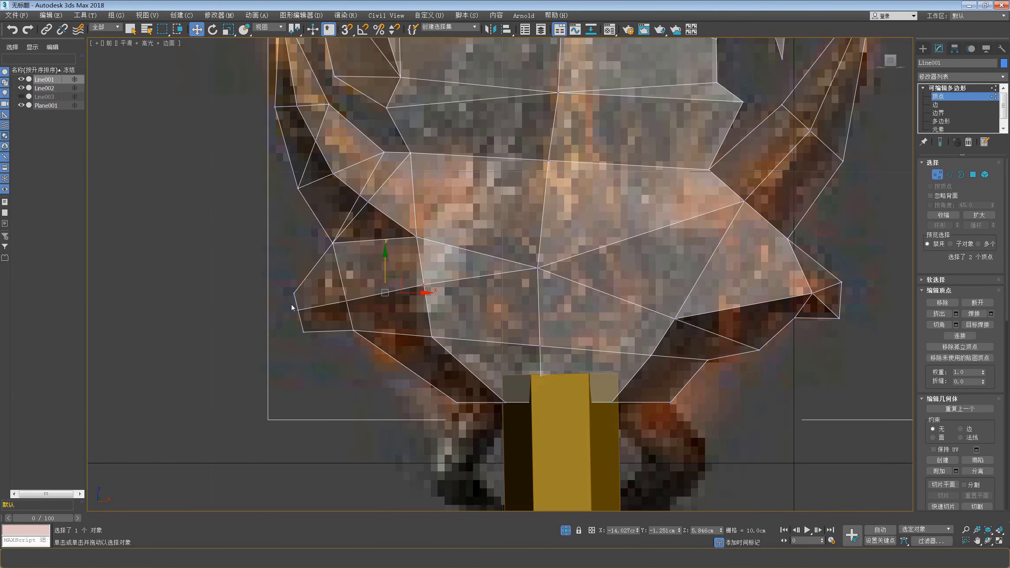
click(151, 538)
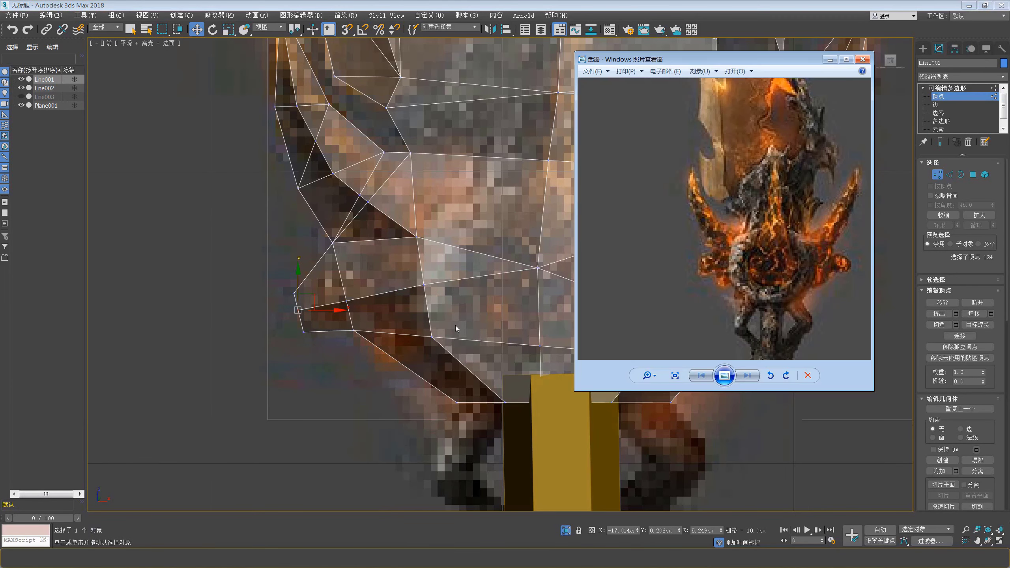
middle_drag(332, 311, 340, 313)
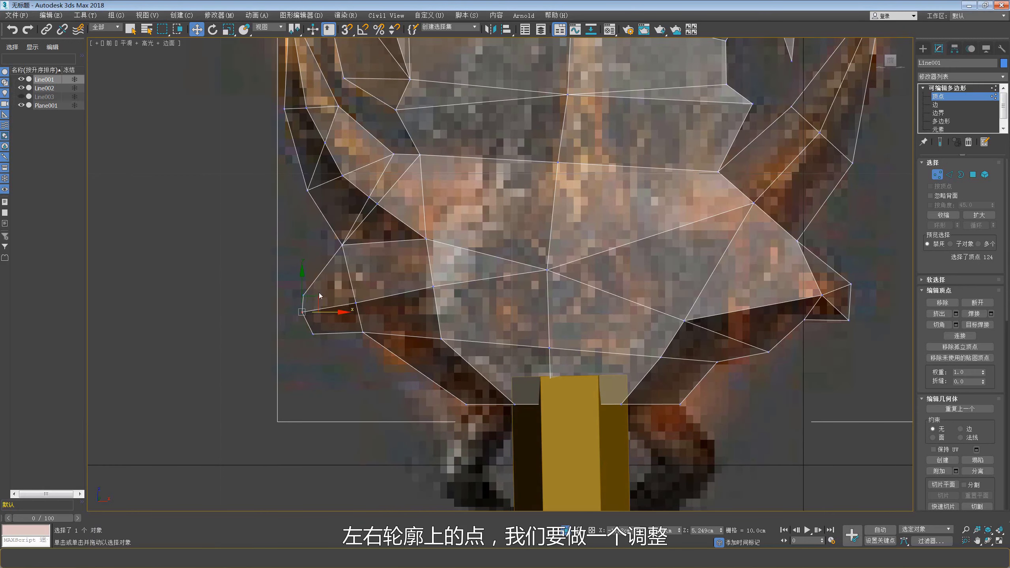
drag(319, 295, 320, 286)
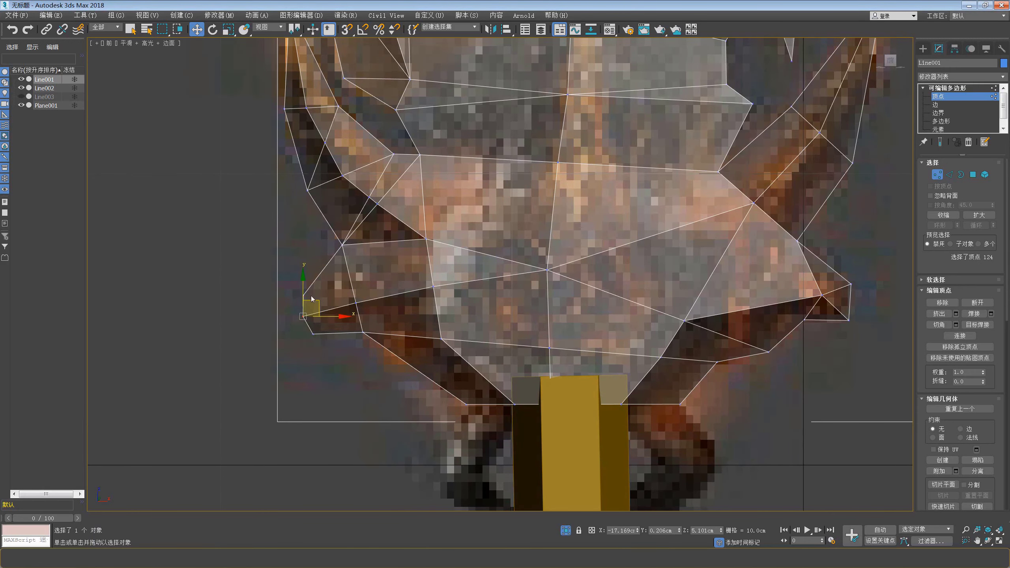
scroll(323, 276, down, 1)
scroll(539, 254, down, 3)
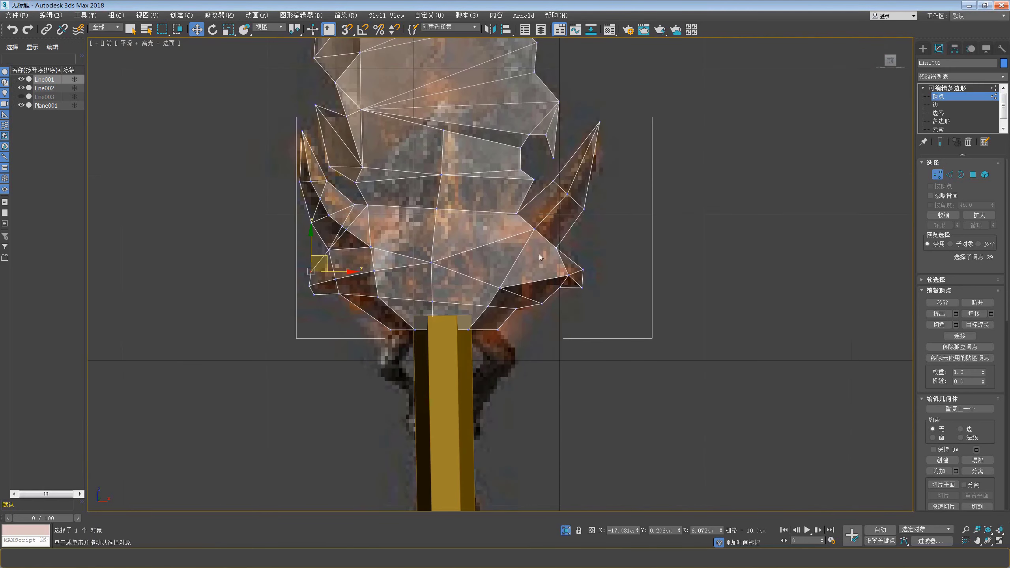
scroll(378, 271, up, 2)
Step: Delete the selected edges on the guard's upper left
click(362, 273)
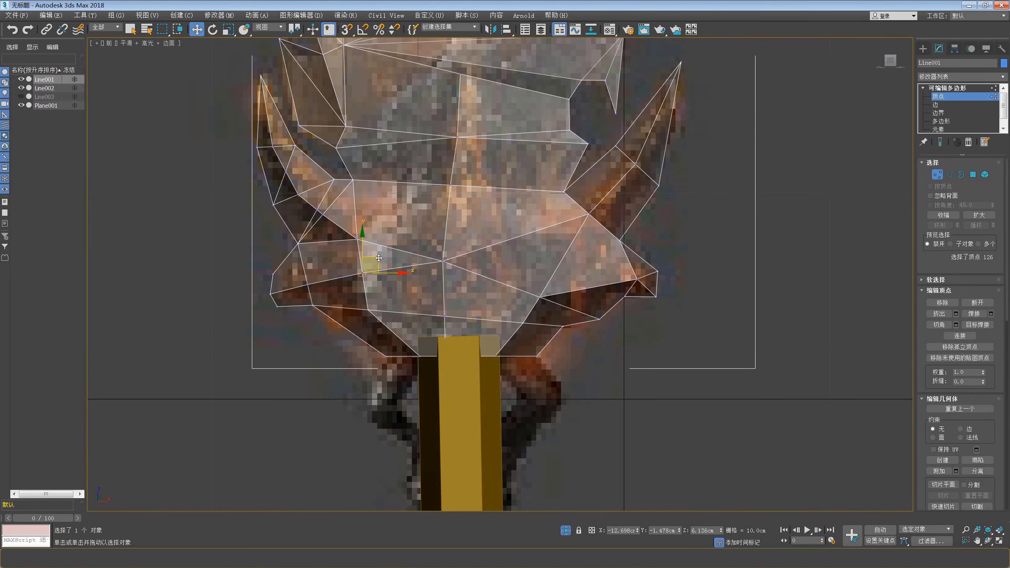
middle_drag(343, 233, 356, 249)
click(331, 228)
right_click(338, 224)
click(316, 168)
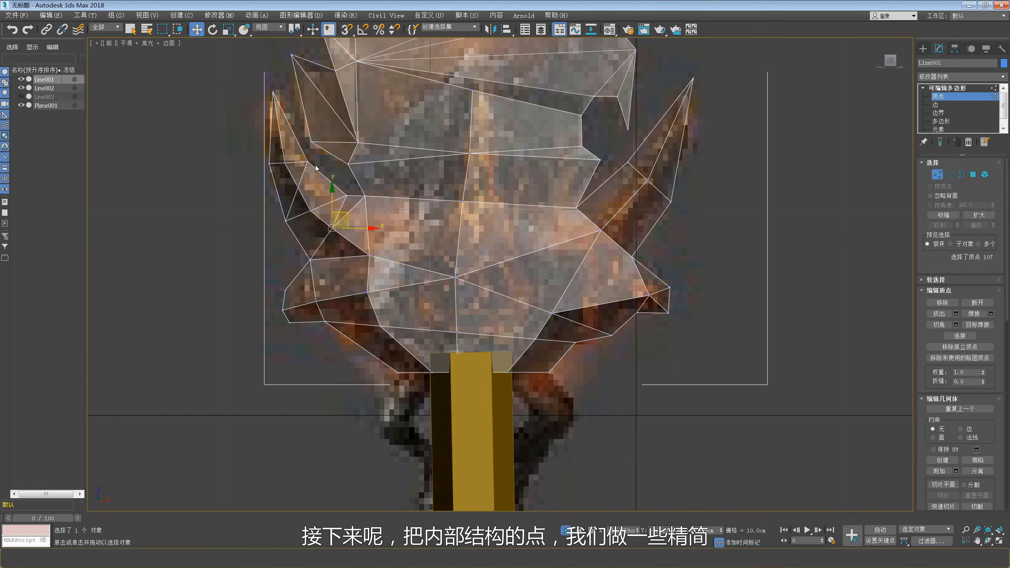
scroll(316, 168, up, 2)
middle_drag(312, 235, 333, 254)
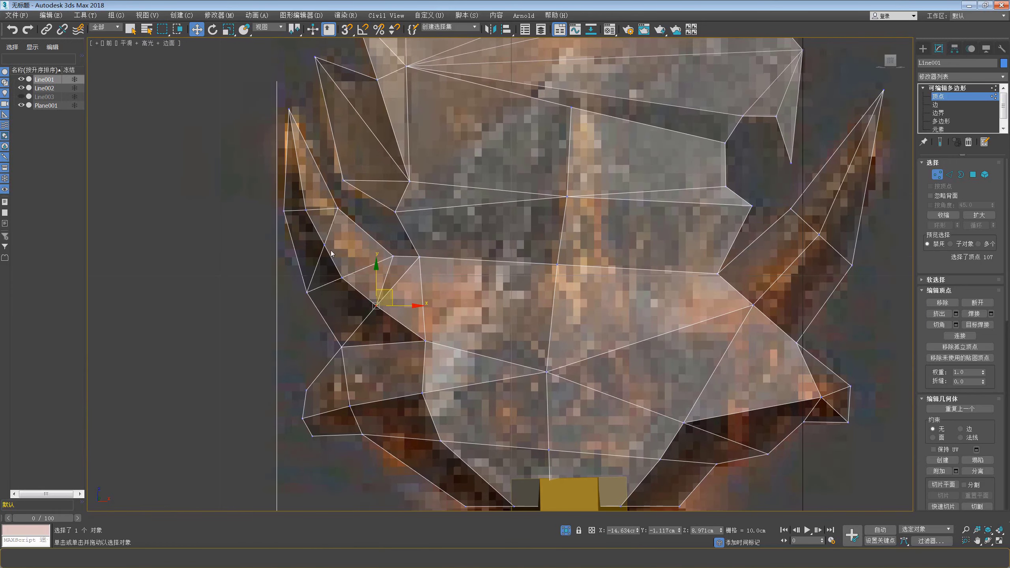
key(2)
right_click(322, 250)
click(356, 259)
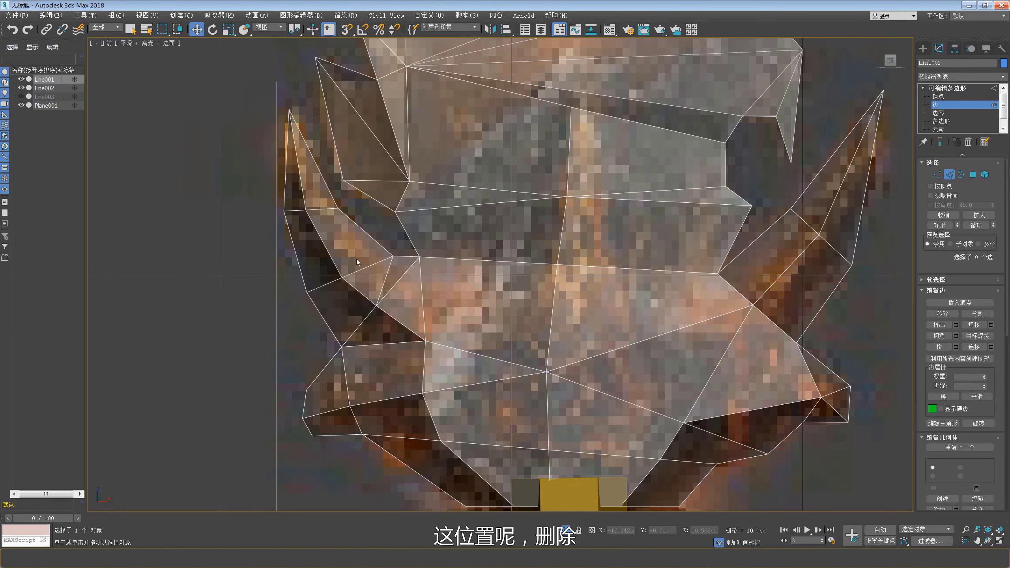
scroll(356, 258, down, 2)
middle_drag(359, 264, 334, 226)
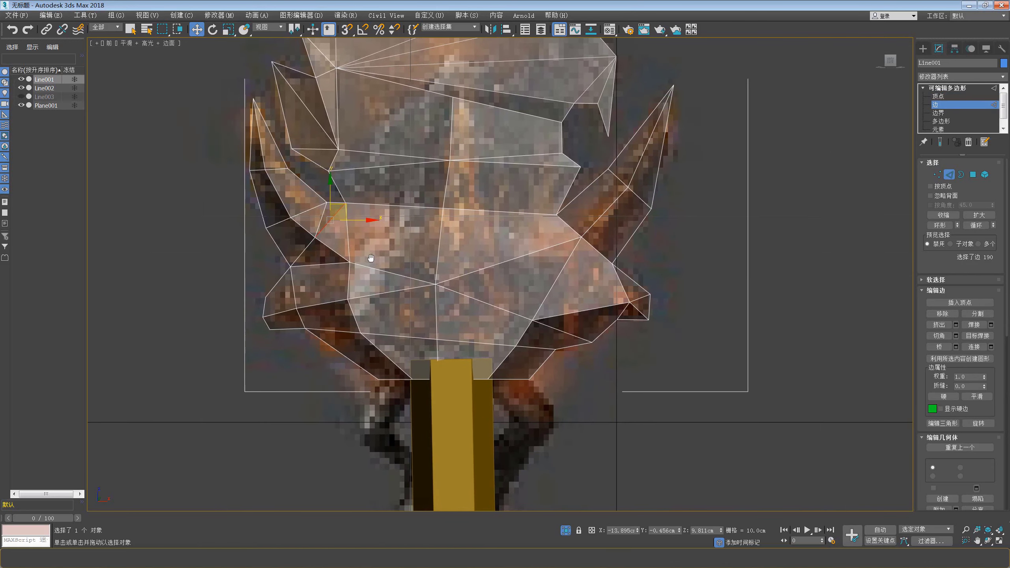
Step: Connect opposite corners of the right-side rhombus into triangles and pull the tip vertex inward
key(1)
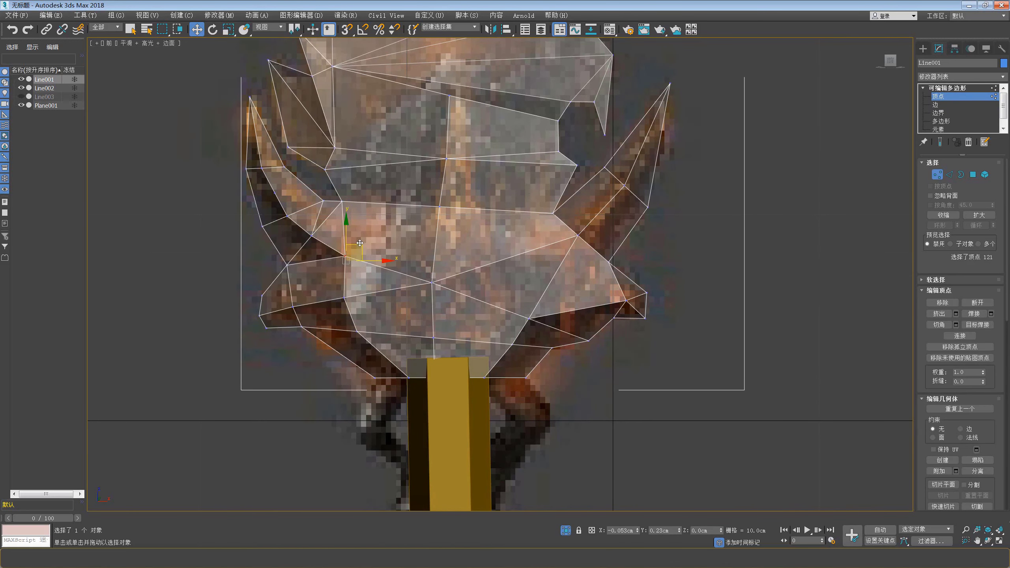
middle_drag(372, 245, 362, 247)
drag(439, 288, 446, 288)
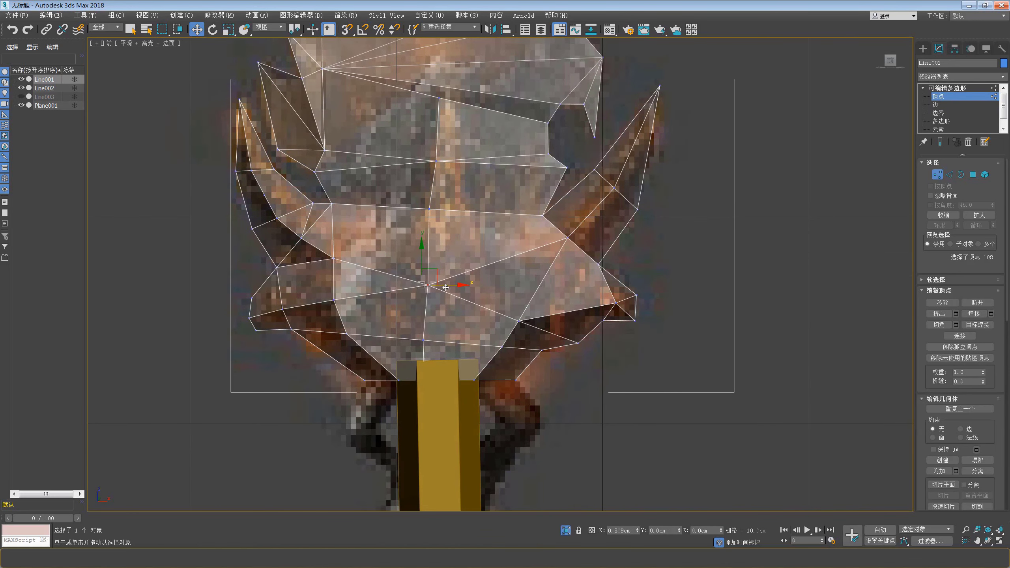
middle_drag(613, 270, 569, 248)
ctrl+click(571, 281)
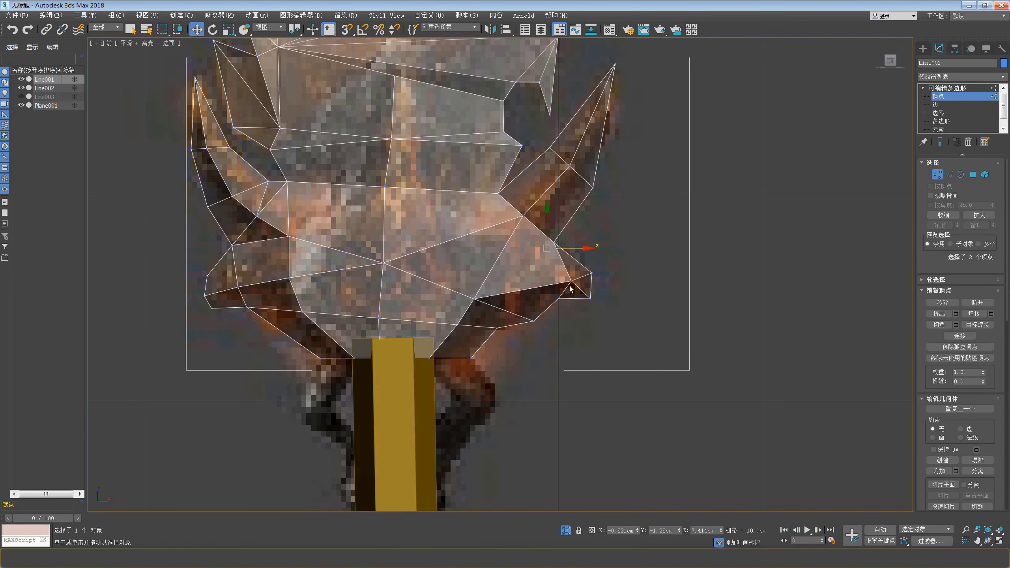
right_click(584, 262)
click(579, 293)
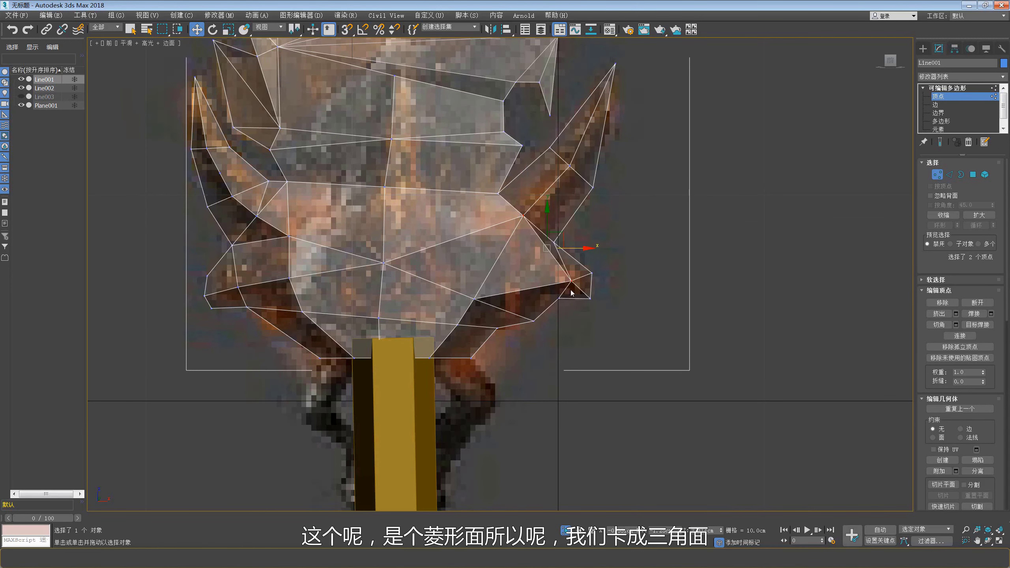
drag(584, 281, 578, 282)
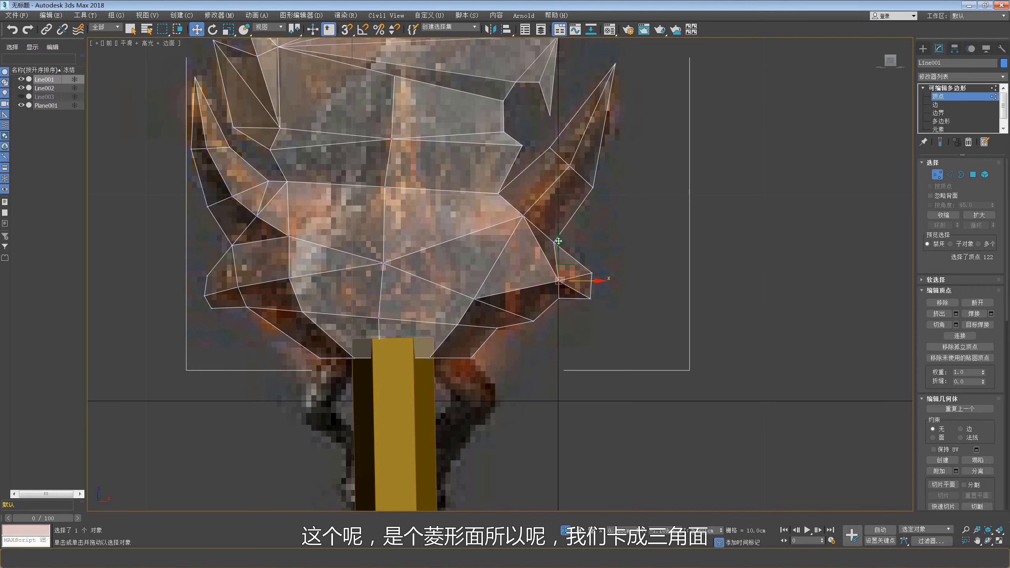
Step: Select another right-side guard vertex and check the guard's depth from an angle
middle_drag(555, 234, 554, 246)
click(522, 227)
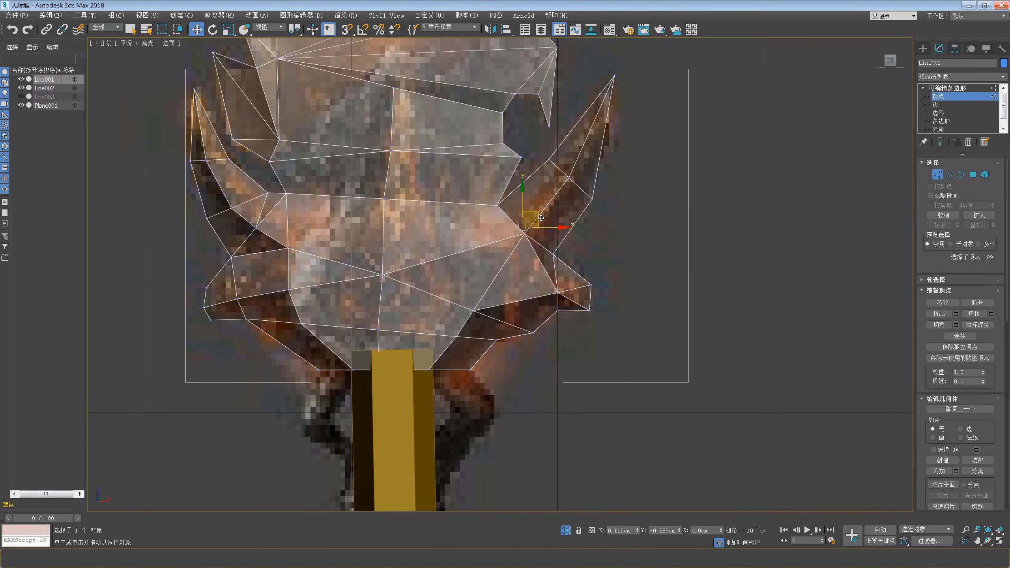
mouse_move(472, 204)
middle_down()
mouse_move(484, 227)
mouse_move(514, 218)
mouse_move(445, 231)
middle_up()
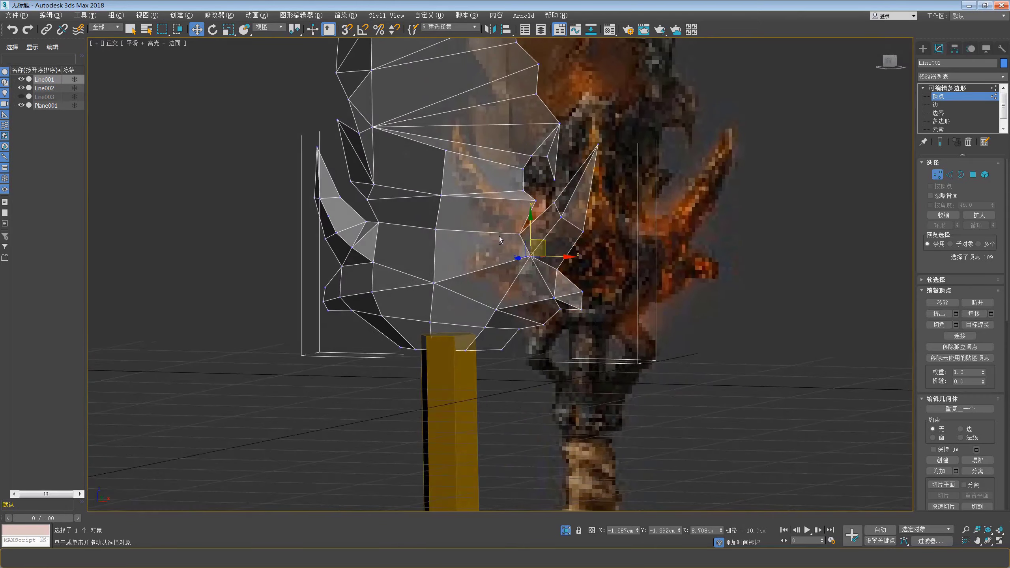
mouse_move(508, 249)
alt+middle_down()
mouse_move(522, 226)
mouse_move(556, 271)
alt+middle_up()
key(f)
Step: Cut a new edge from a guard vertex to a neighbouring edge and select its vertex
right_click(536, 210)
click(523, 131)
click(562, 281)
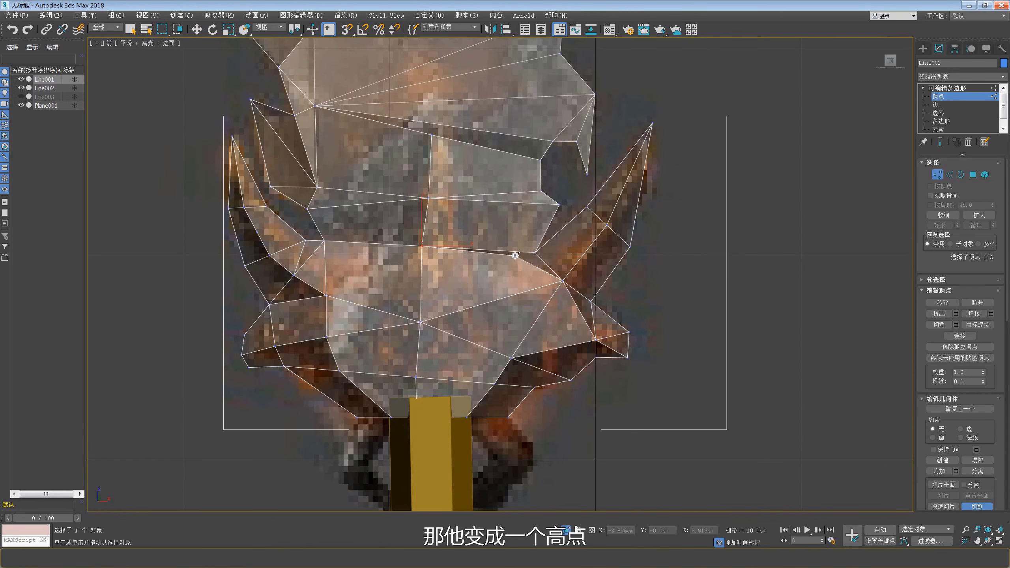
click(511, 251)
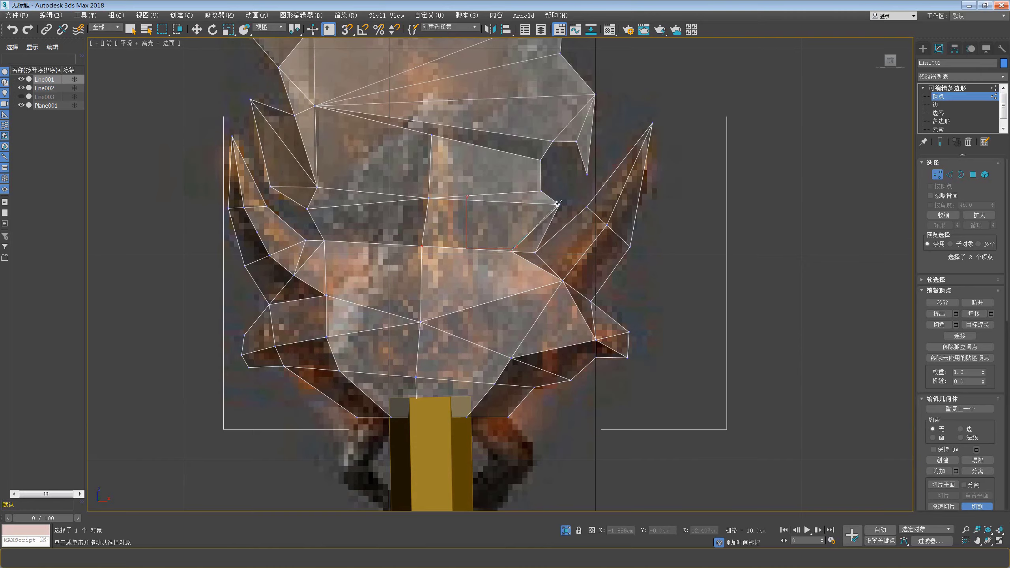
right_click(515, 253)
key(w)
click(512, 252)
alt+middle_drag(515, 253, 539, 253)
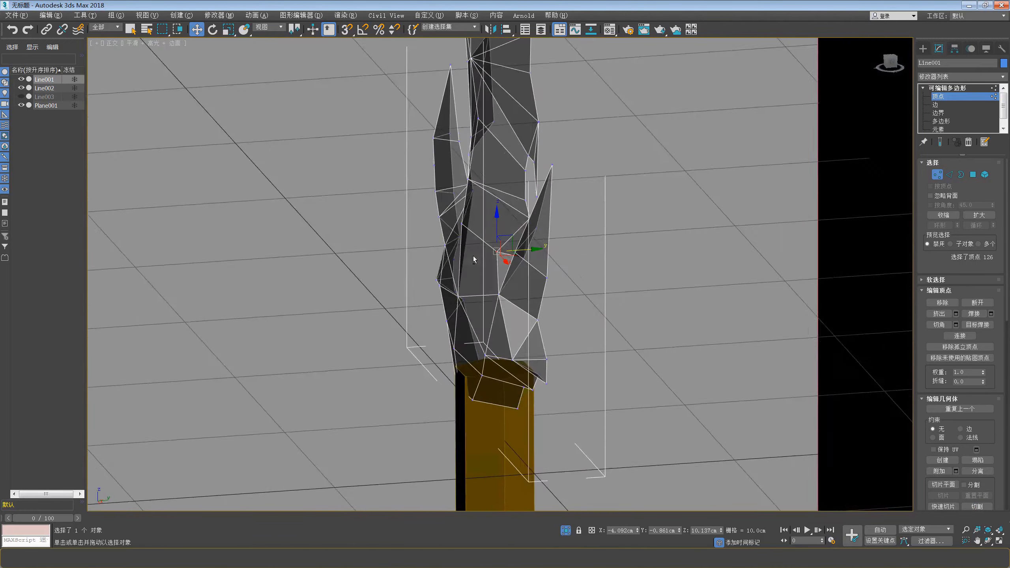
Step: Orbit around the selected vertex to inspect the guard from angled views
alt+middle_drag(473, 259, 519, 250)
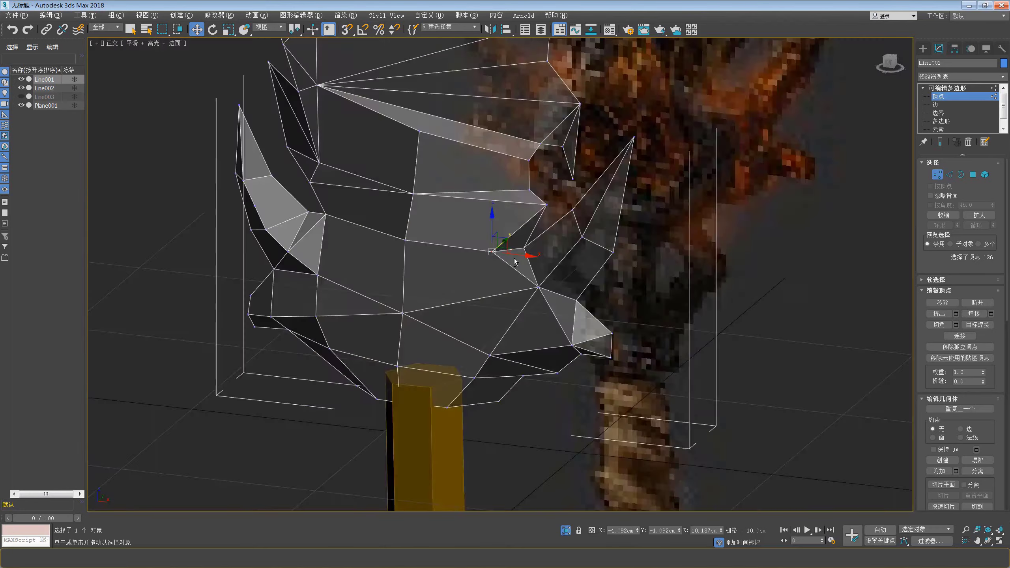
scroll(392, 228, up, 3)
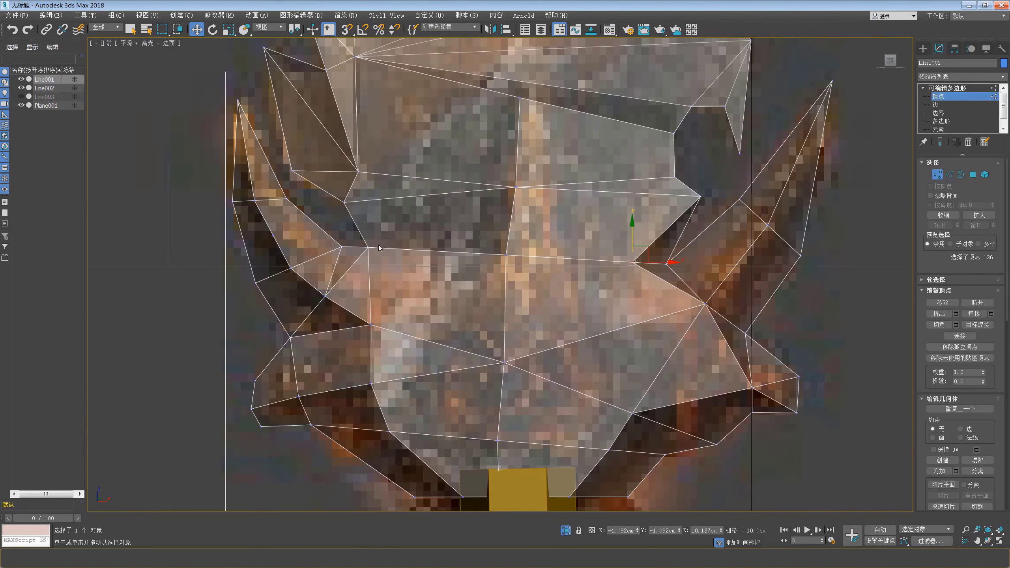
scroll(367, 248, down, 5)
alt+middle_drag(366, 249, 392, 259)
scroll(392, 259, up, 2)
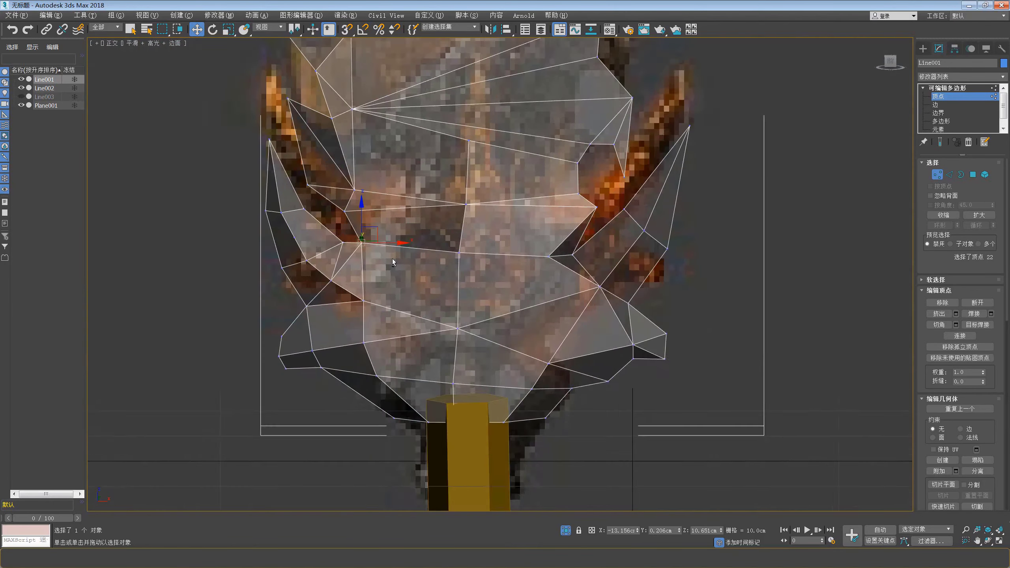
scroll(371, 274, up, 2)
key(f)
Step: Cut a new edge across the guard's left side in Front view
right_click(391, 244)
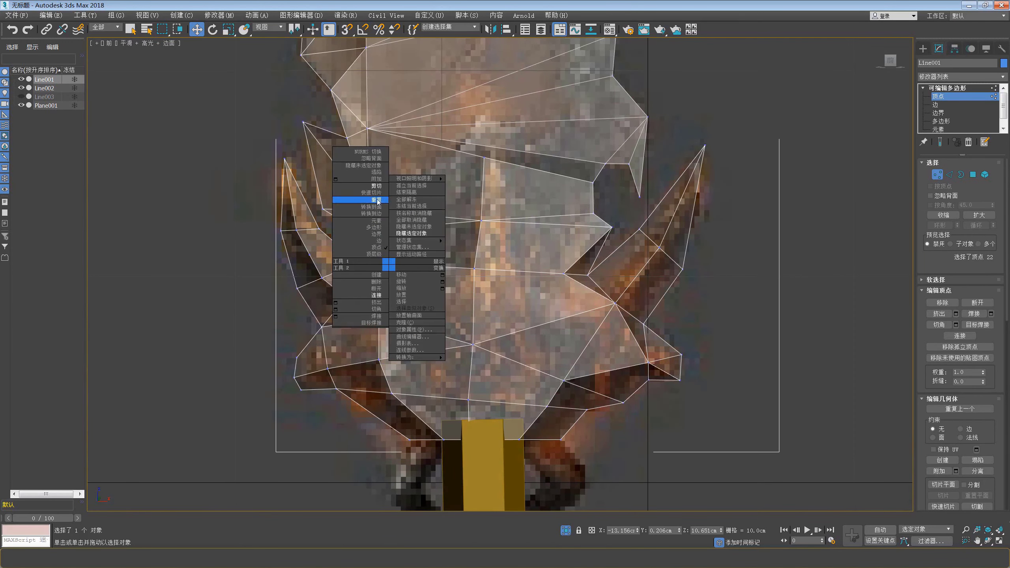
click(369, 187)
middle_drag(392, 242, 393, 248)
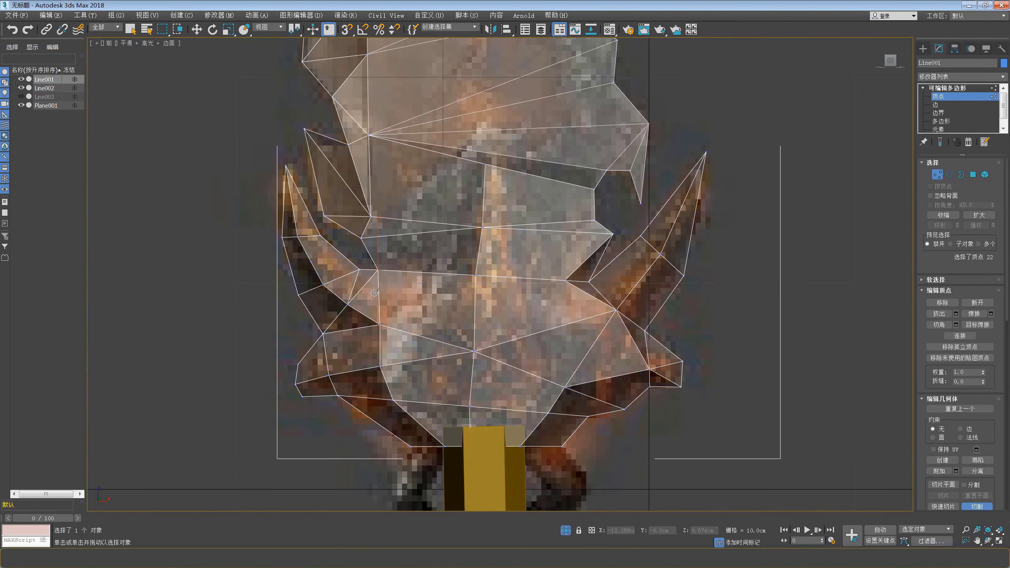
click(380, 324)
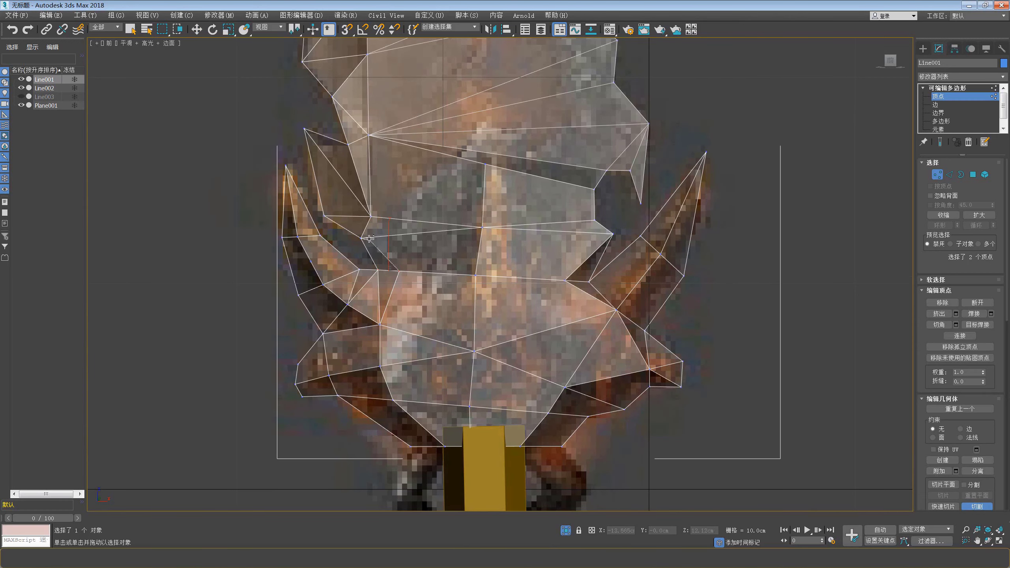
right_click(366, 250)
scroll(366, 242, up, 3)
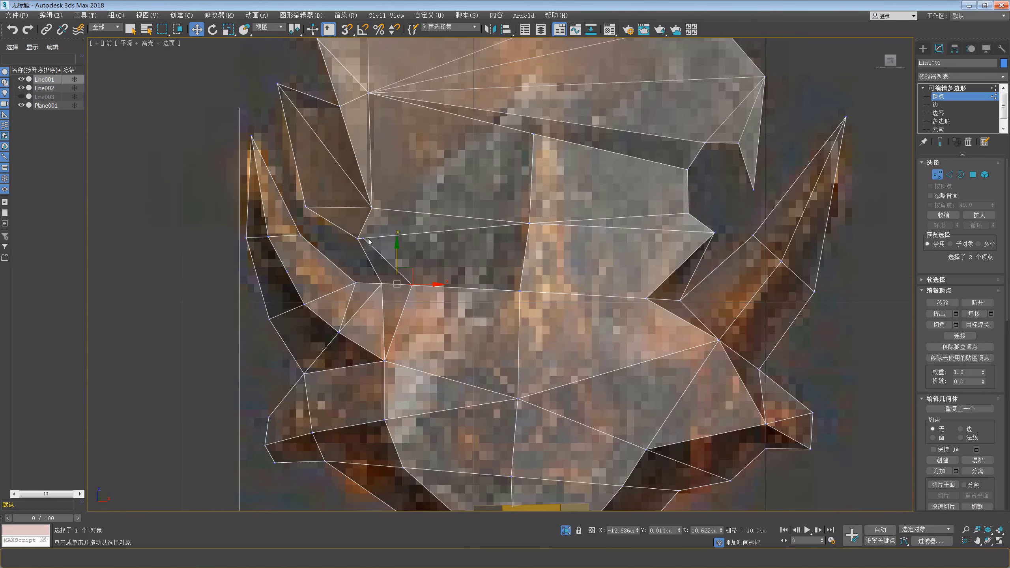
Step: Target Weld the extra cut vertex onto its neighbour, then inspect a guard vertex
right_click(364, 236)
click(350, 296)
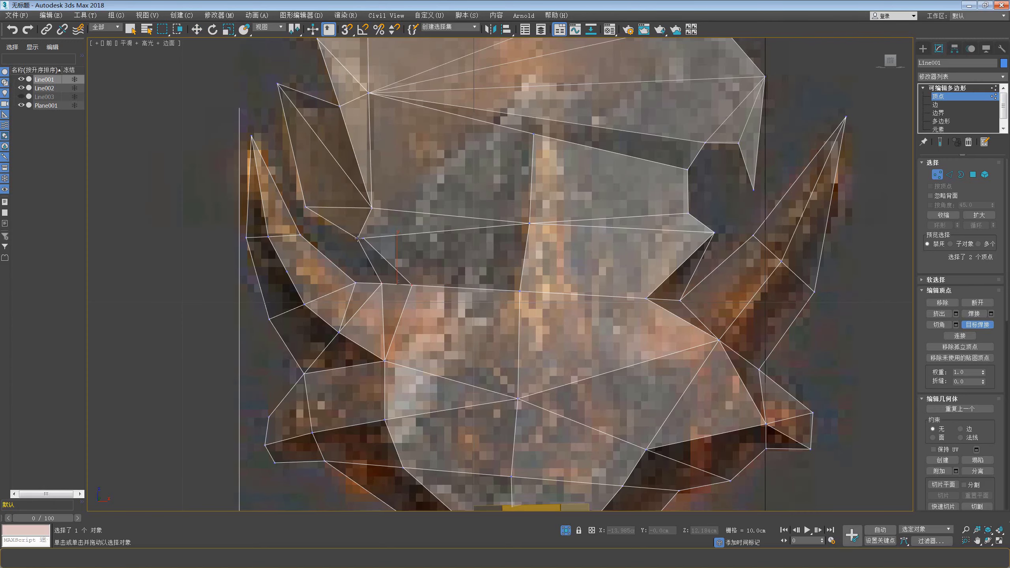
key(w)
click(413, 285)
scroll(414, 285, down, 5)
mouse_move(414, 285)
alt+middle_down()
mouse_move(391, 285)
mouse_move(434, 286)
mouse_move(477, 235)
mouse_move(517, 257)
mouse_move(440, 244)
mouse_move(399, 287)
mouse_move(505, 286)
mouse_move(457, 280)
mouse_move(456, 269)
mouse_move(514, 275)
mouse_move(457, 283)
mouse_move(406, 270)
mouse_move(529, 286)
mouse_move(457, 279)
mouse_move(444, 269)
mouse_move(450, 278)
mouse_move(478, 265)
mouse_move(479, 282)
alt+middle_up()
Step: Compare the Front view with the reference image and select a lower-blade vertex
key(f)
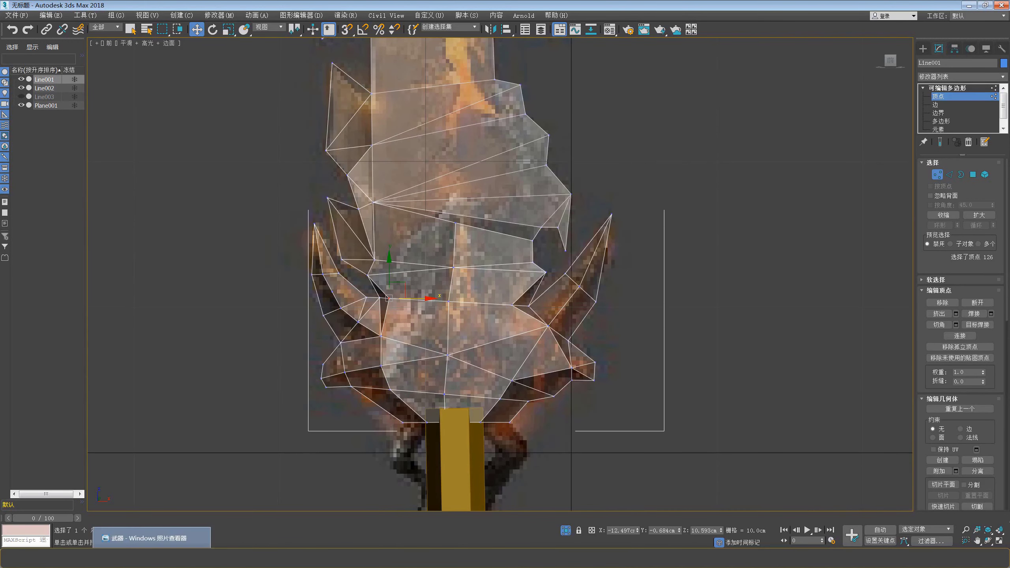
click(151, 540)
scroll(739, 194, up, 2)
scroll(738, 194, up, 2)
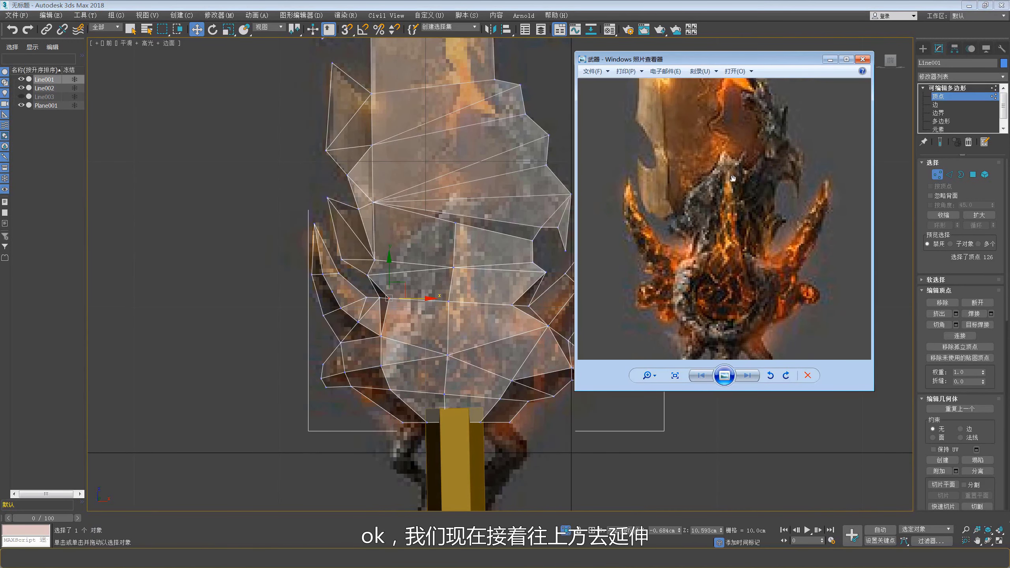
scroll(733, 179, up, 1)
middle_click(390, 268)
scroll(390, 268, up, 2)
scroll(457, 275, up, 2)
scroll(458, 275, up, 1)
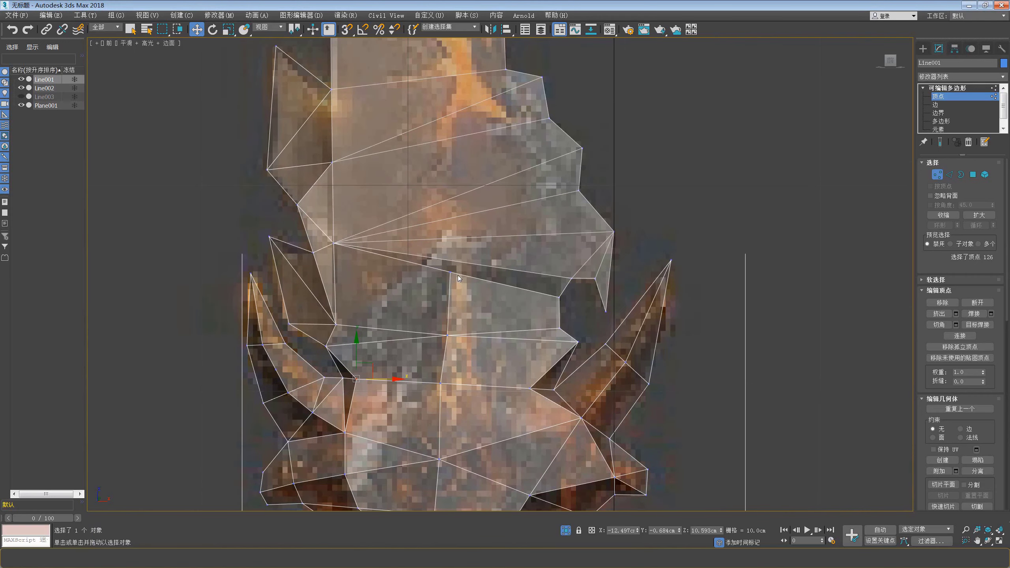
click(453, 274)
middle_drag(459, 264, 460, 272)
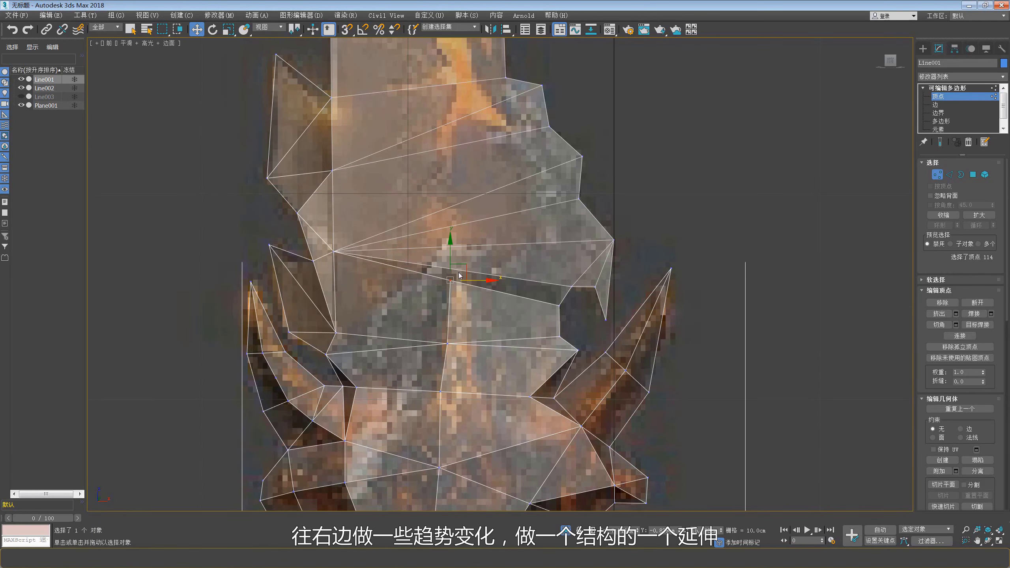
Step: Delete a lower-blade edge and Target Weld a vertex onto its neighbour
key(2)
click(482, 272)
right_click(481, 270)
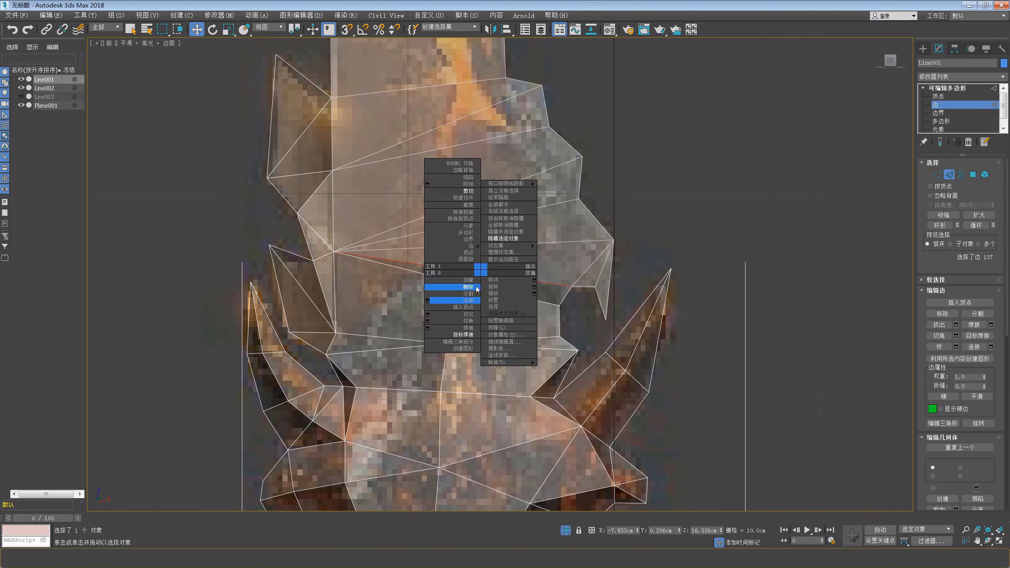
click(476, 289)
key(1)
right_click(452, 280)
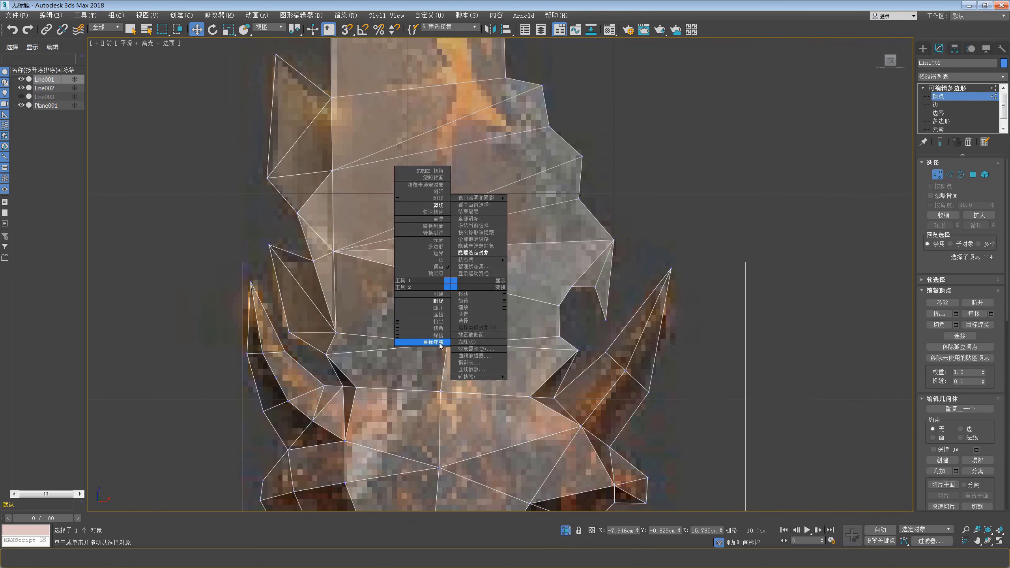
click(442, 344)
click(456, 281)
key(w)
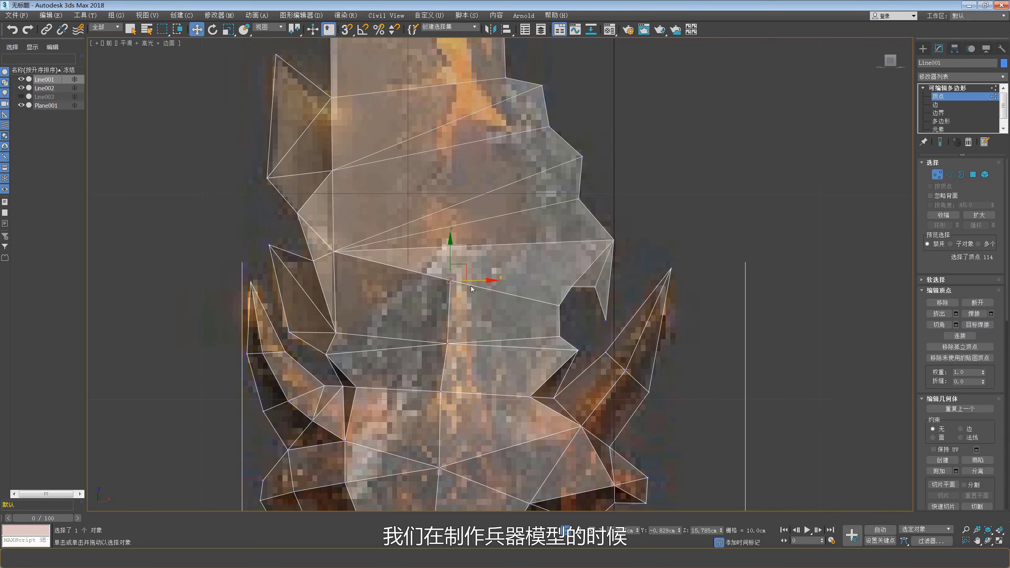
Step: Connect two vertices across the lower blade just above the guard
ctrl+click(595, 286)
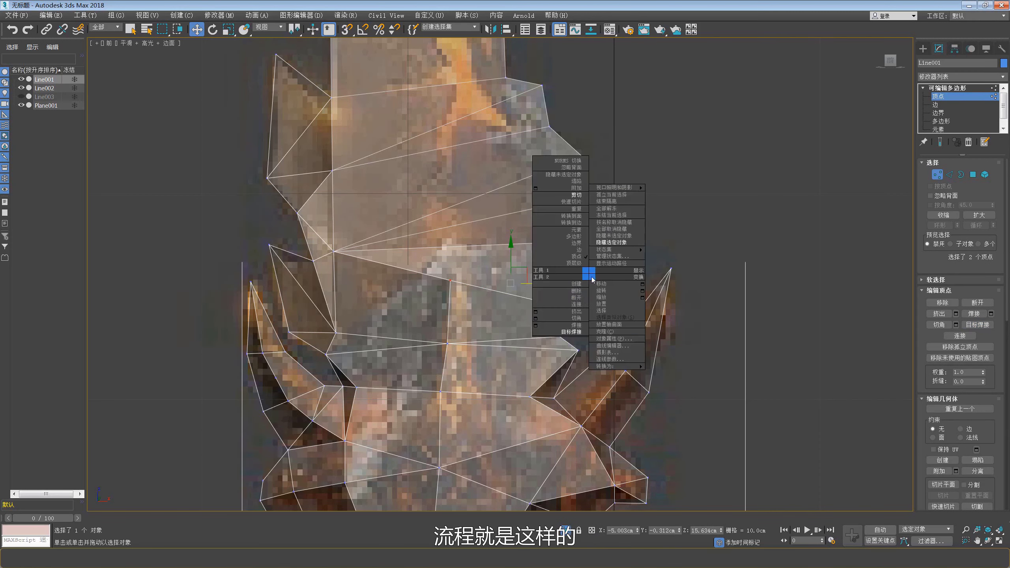
right_click(584, 275)
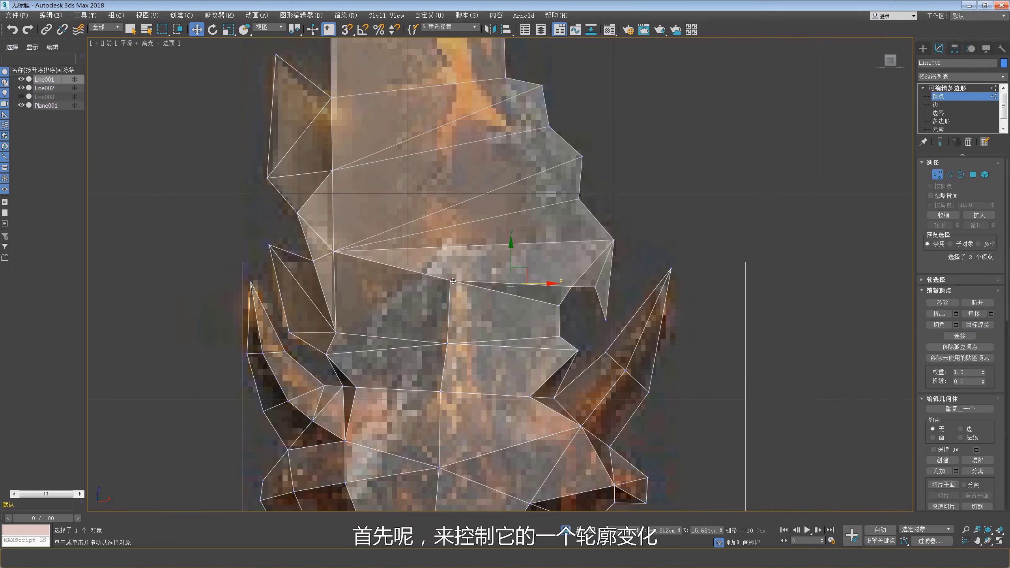
middle_drag(460, 289, 460, 277)
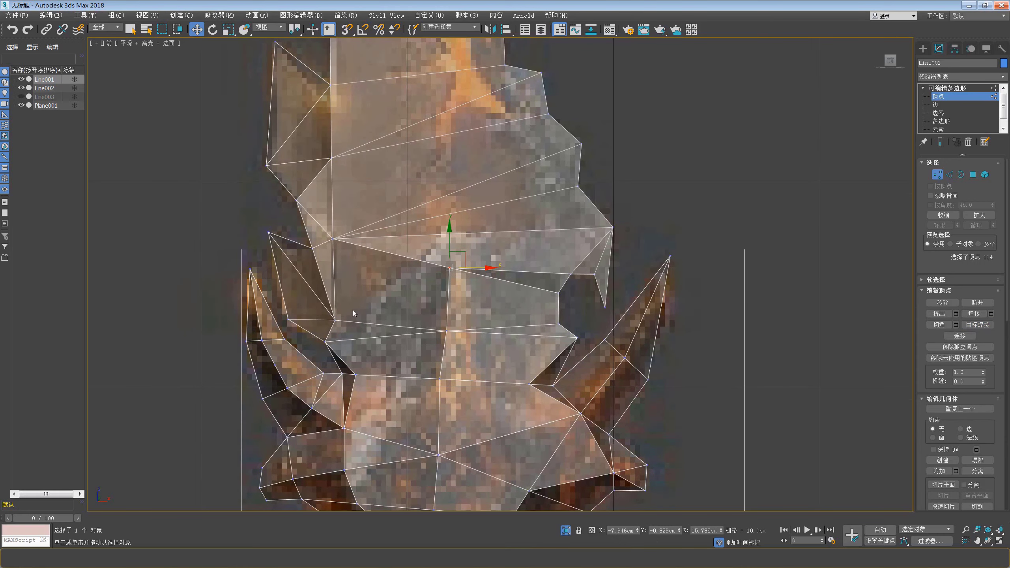
key(ctrl+z)
ctrl+click(450, 267)
right_click(464, 279)
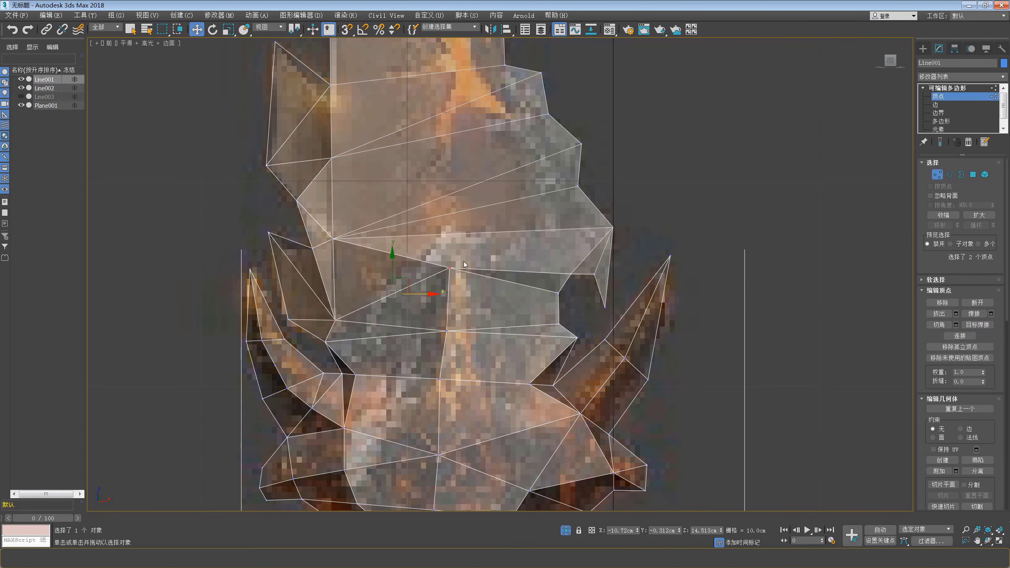
middle_drag(461, 261, 459, 269)
right_click(599, 248)
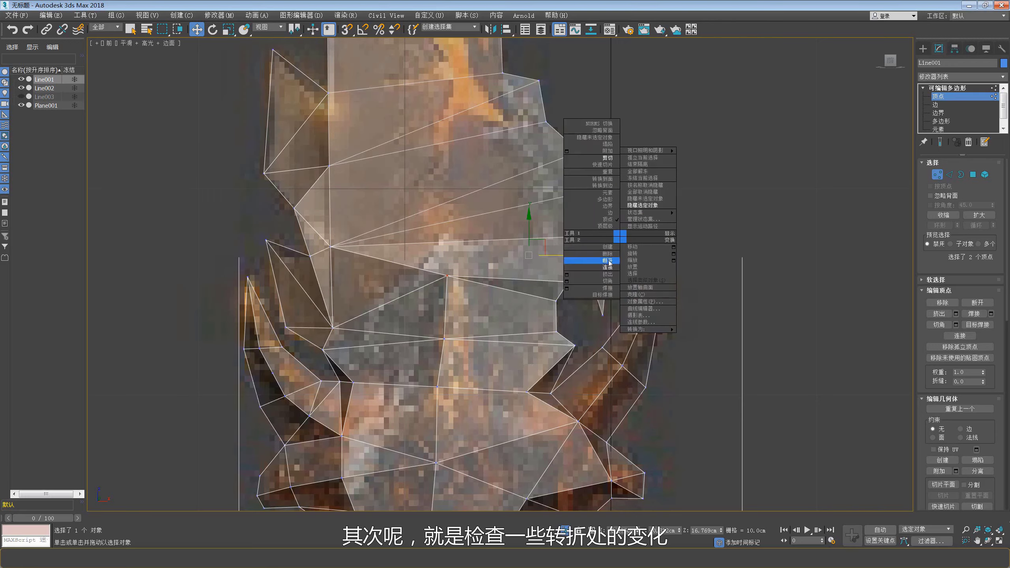
click(589, 266)
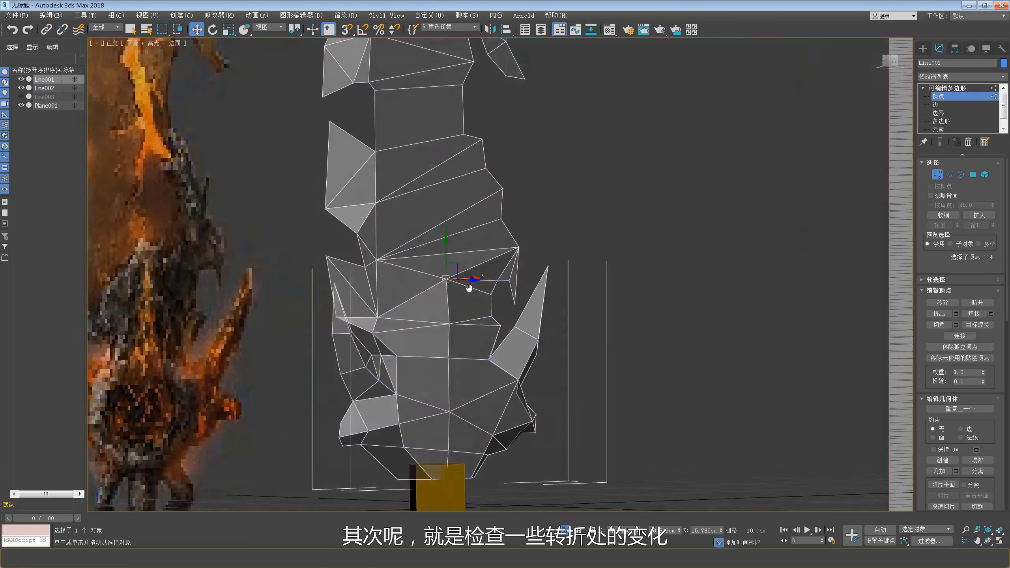
Step: Check the blade's thickness edge-on, then select two guard vertices in Front view
mouse_move(451, 280)
alt+middle_down()
mouse_move(443, 262)
mouse_move(456, 233)
alt+middle_up()
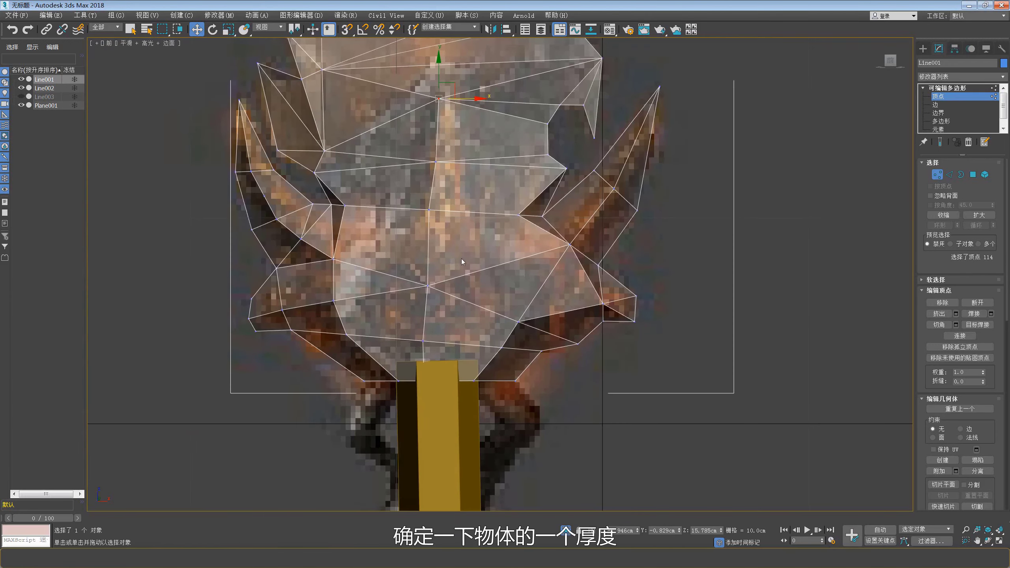
key(f)
right_click(457, 235)
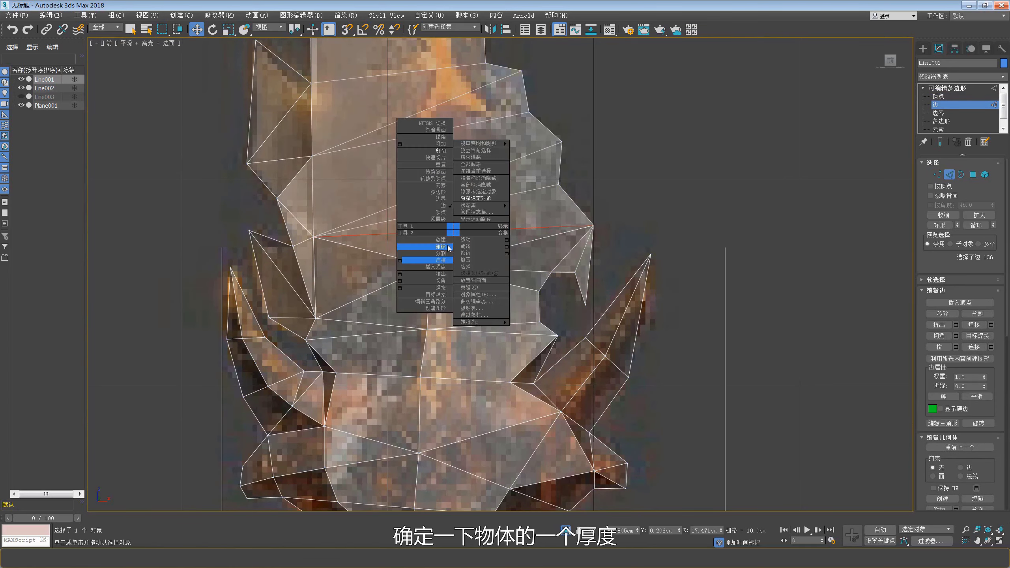
click(407, 247)
drag(566, 181, 549, 190)
right_click(549, 191)
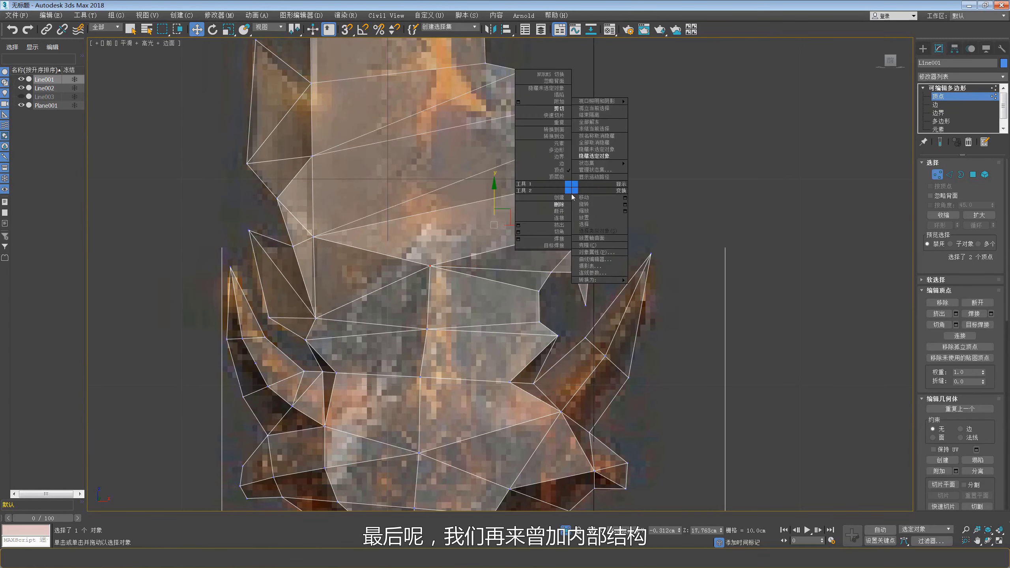
click(543, 212)
mouse_move(543, 212)
alt+middle_down()
mouse_move(495, 234)
mouse_move(468, 231)
alt+middle_up()
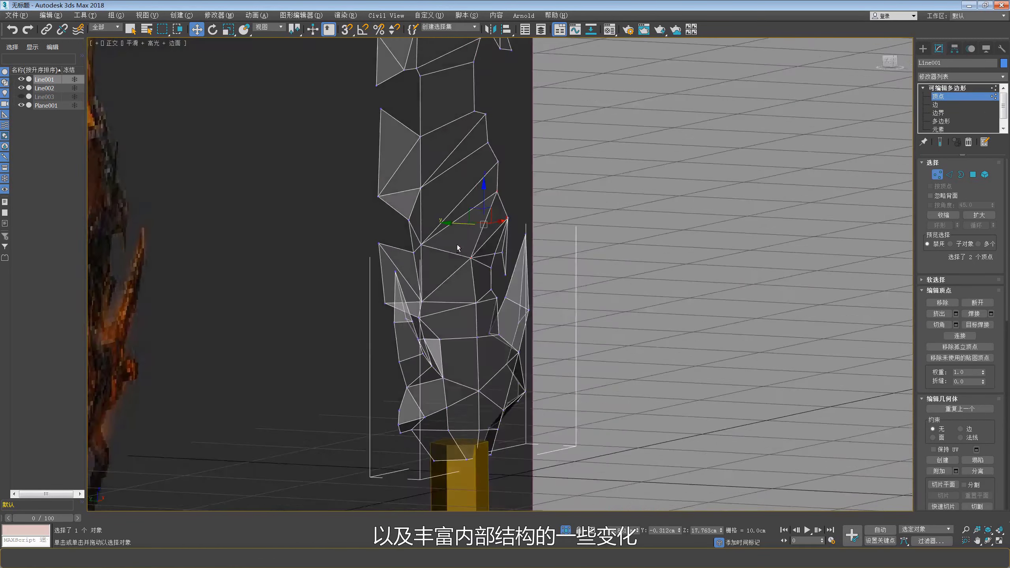
key(f)
scroll(454, 267, down, 2)
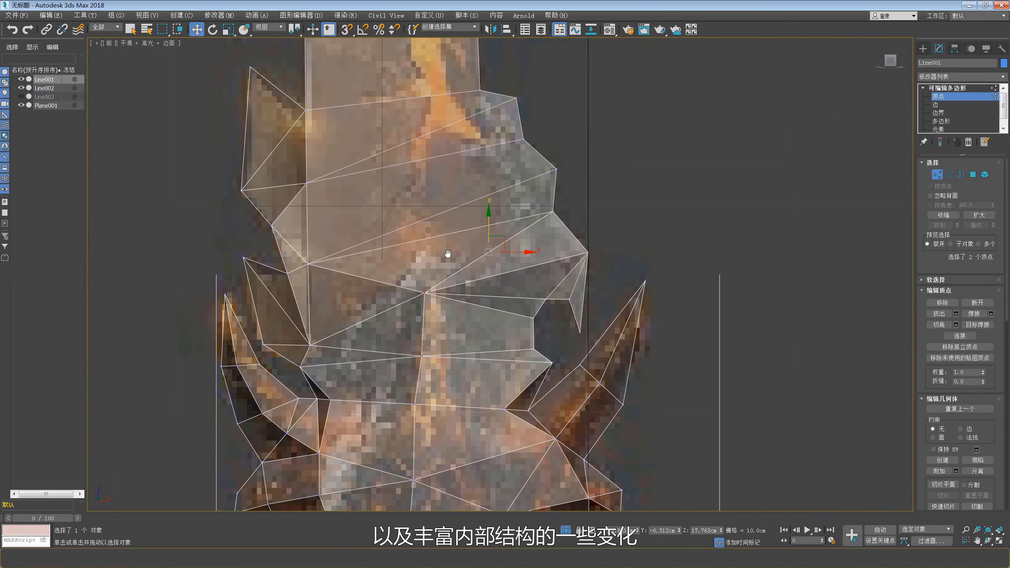
scroll(448, 251, down, 3)
alt+middle_drag(461, 248, 477, 244)
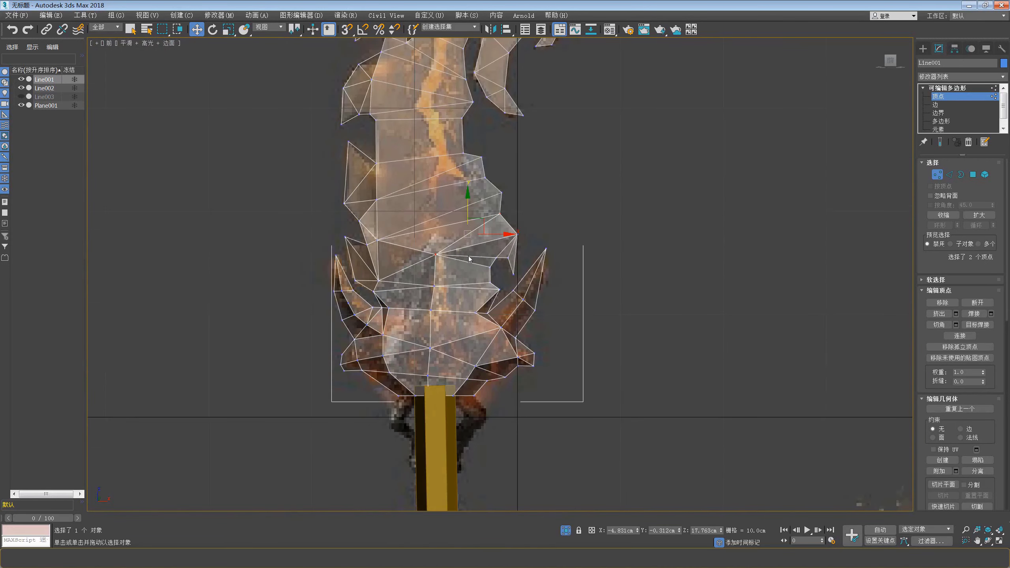
key(f)
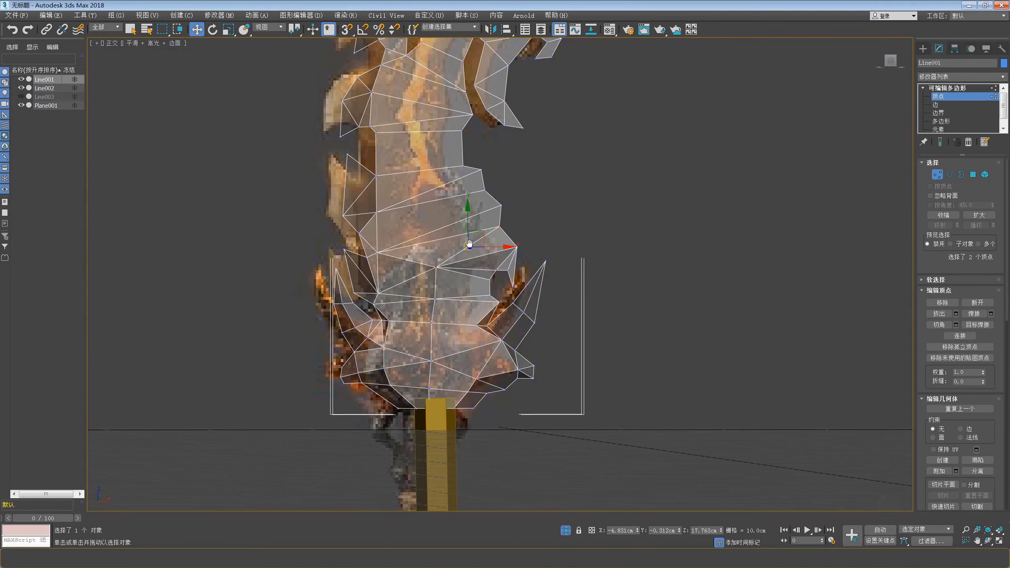
scroll(471, 230, up, 2)
scroll(469, 230, up, 1)
scroll(463, 230, up, 2)
scroll(465, 232, down, 1)
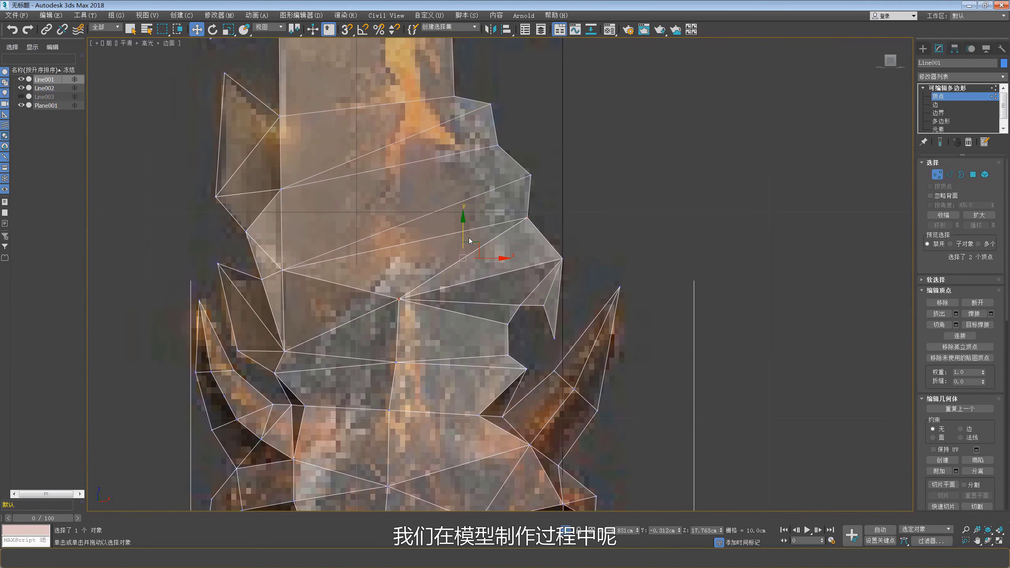
scroll(469, 237, down, 1)
click(183, 540)
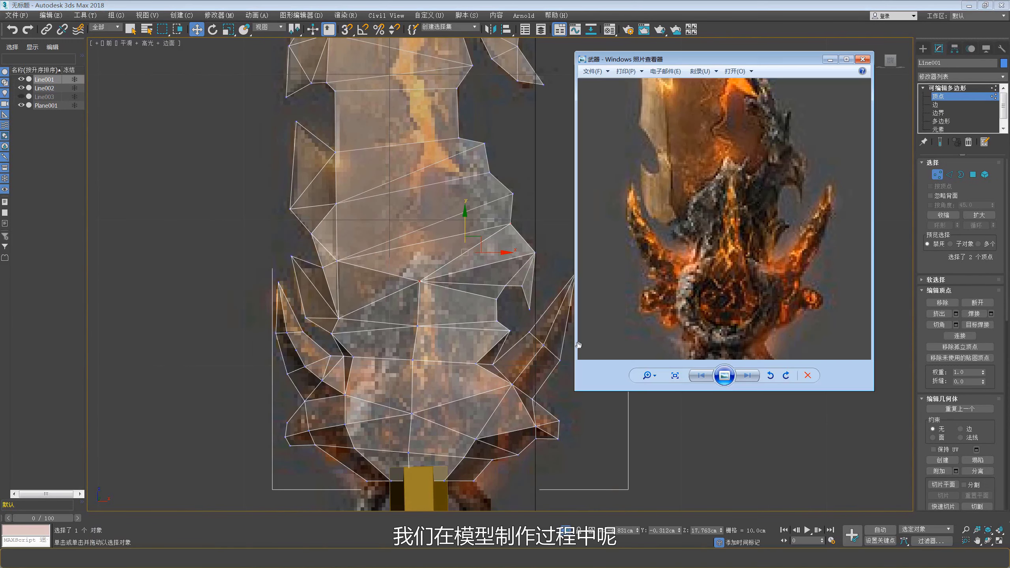
scroll(697, 271, up, 1)
scroll(697, 272, up, 1)
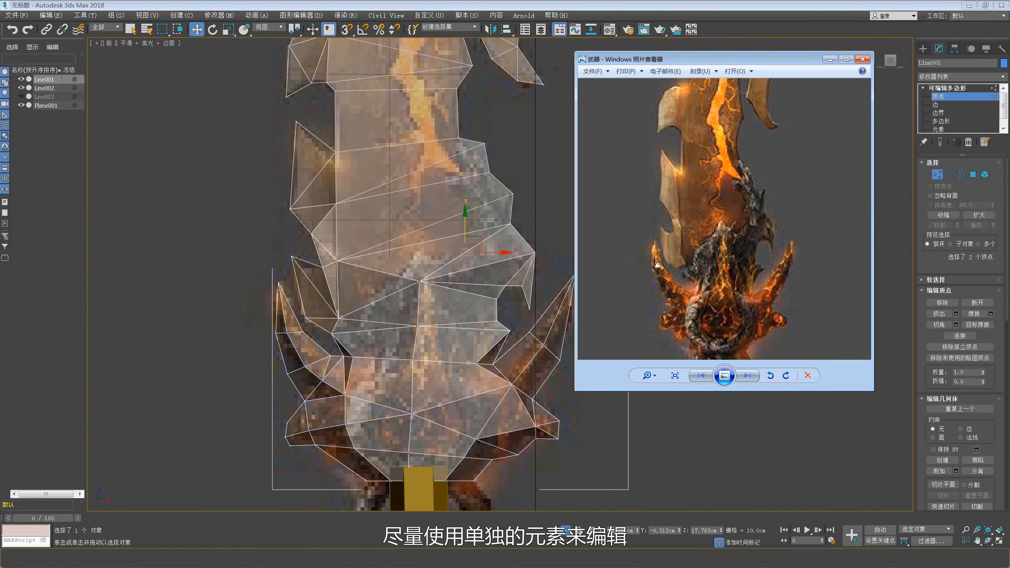
scroll(455, 249, up, 2)
right_click(462, 284)
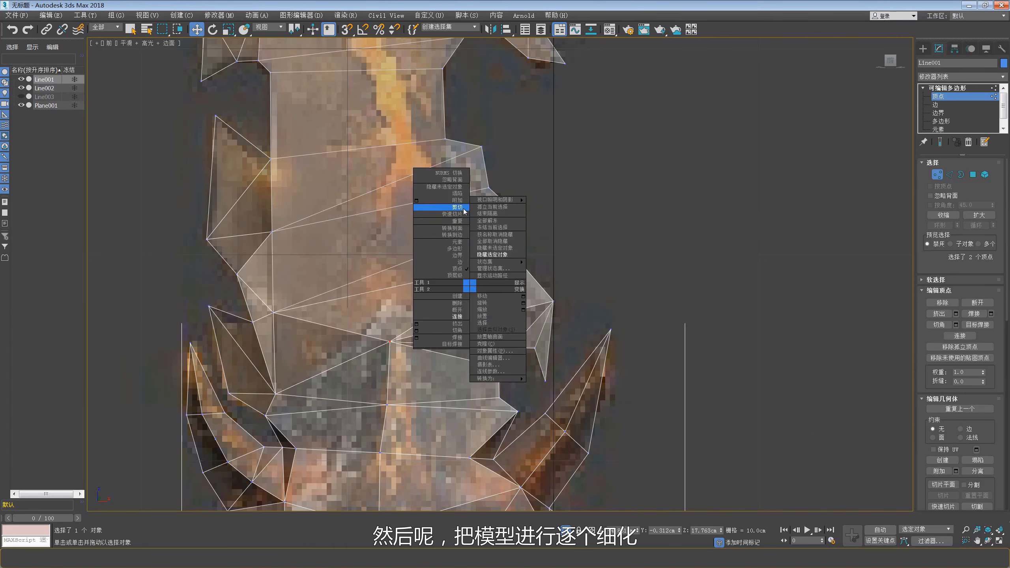
Step: Cut a new structure line from a blade vertex and shift its vertex up and left
click(458, 315)
middle_drag(460, 317, 470, 335)
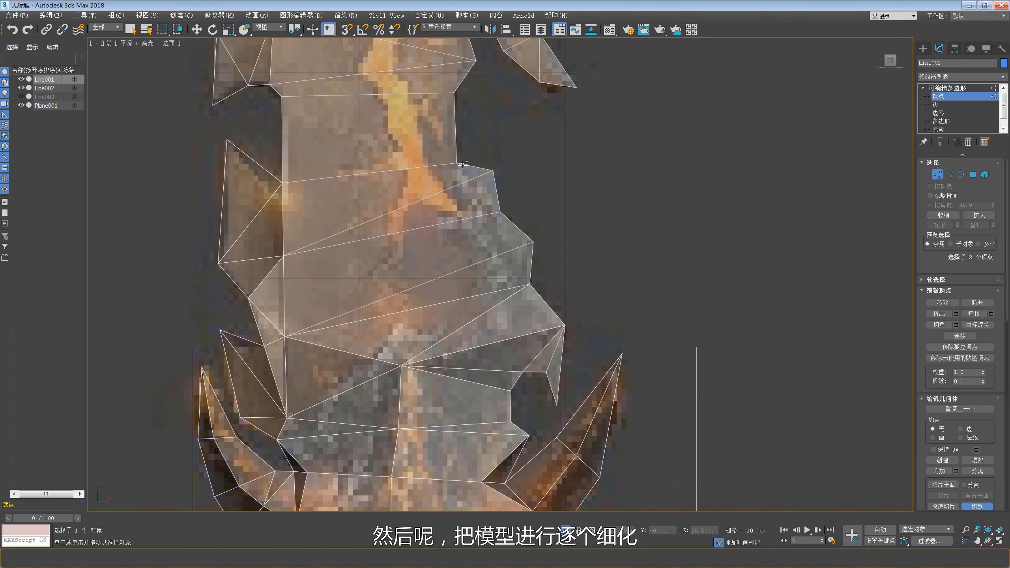
click(457, 164)
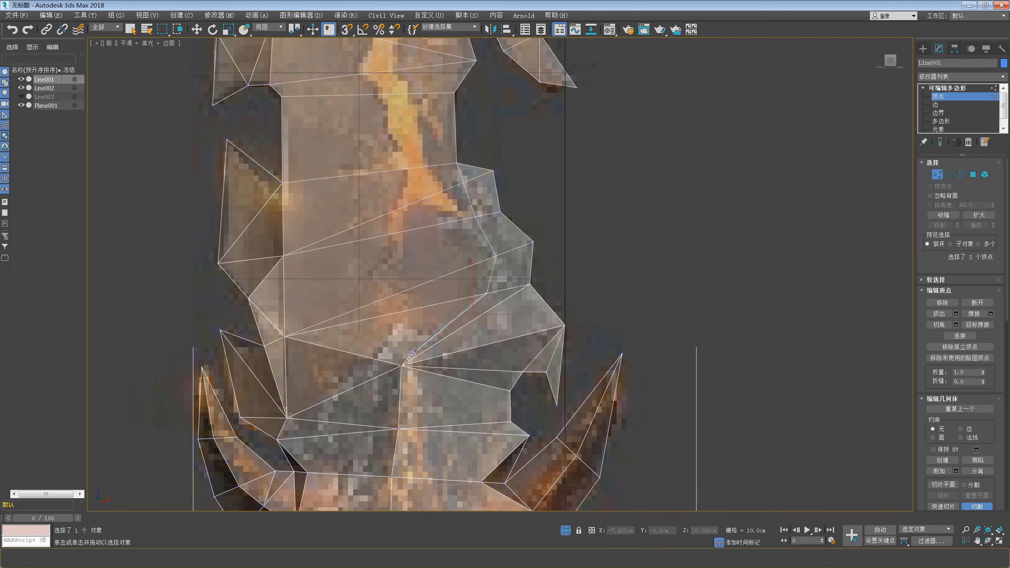
key(w)
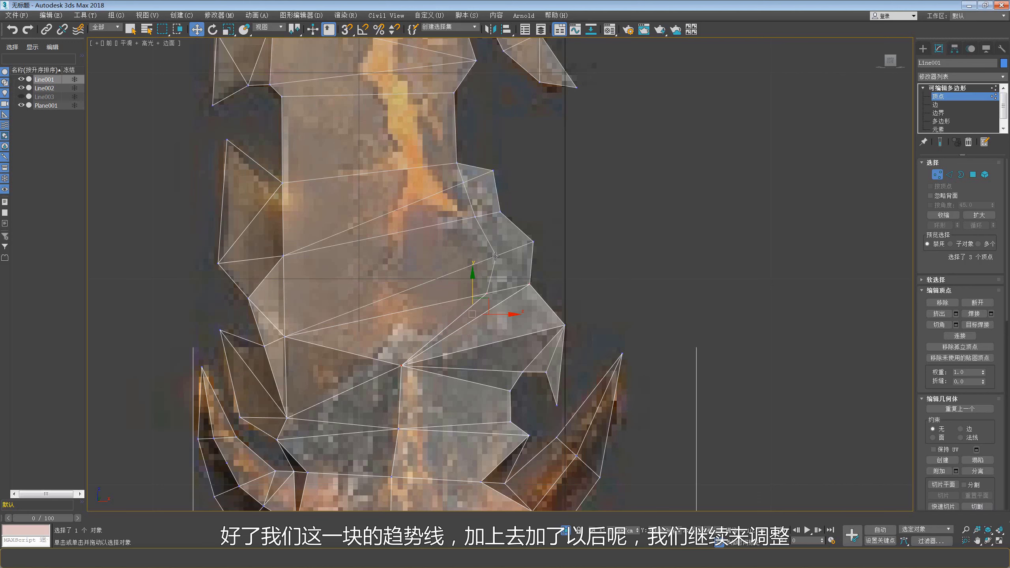
key(1)
key(1)
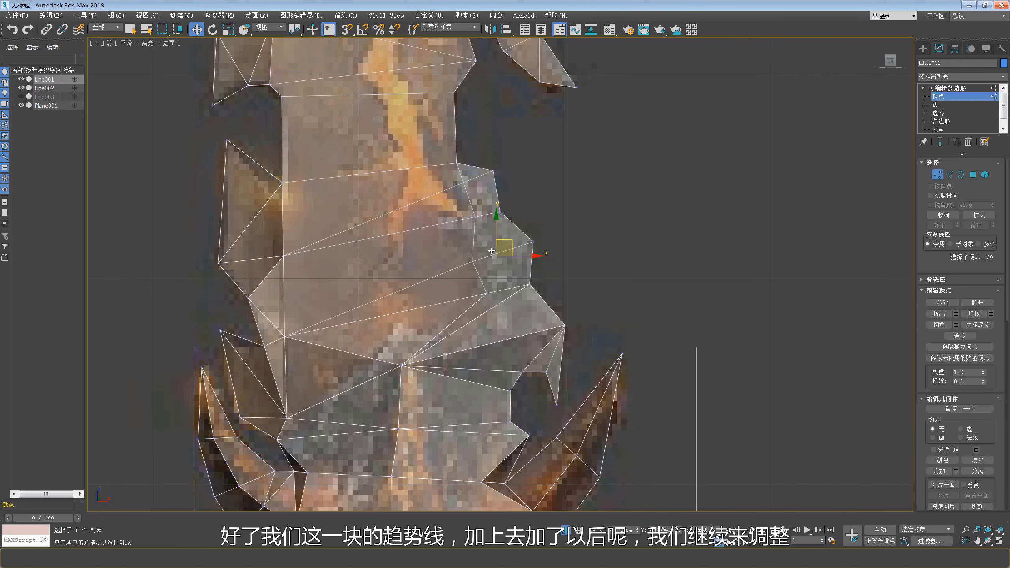
drag(491, 251, 465, 257)
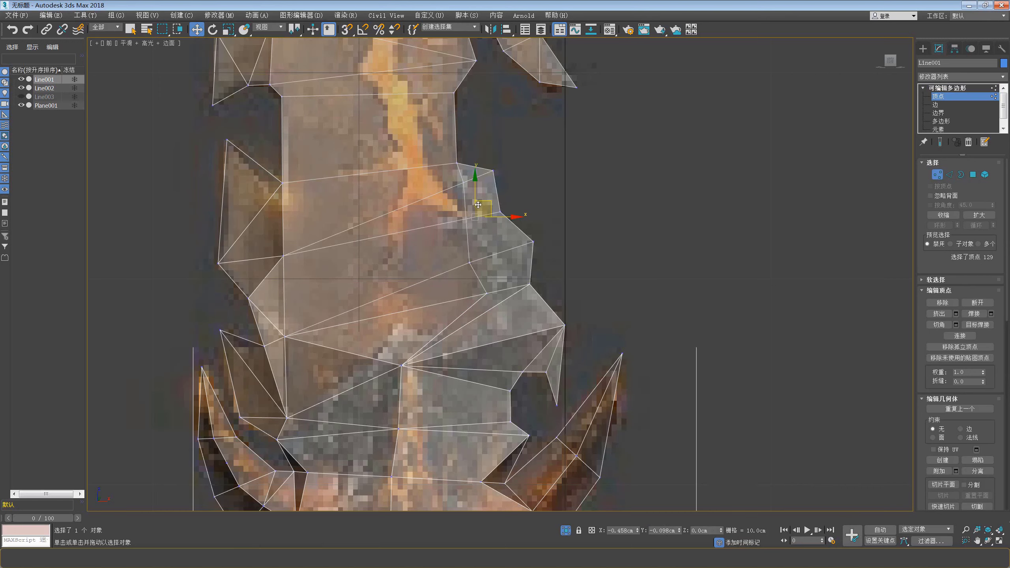
drag(478, 204, 484, 175)
Step: Fine-tune the new vertex's position and select a neighbouring blade-edge vertex
key(2)
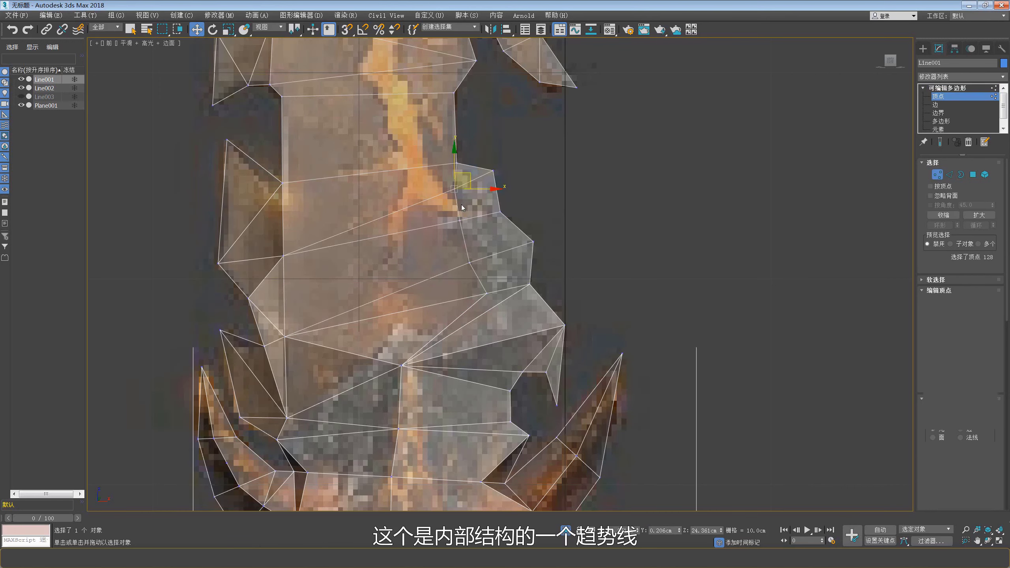
right_click(454, 202)
click(441, 185)
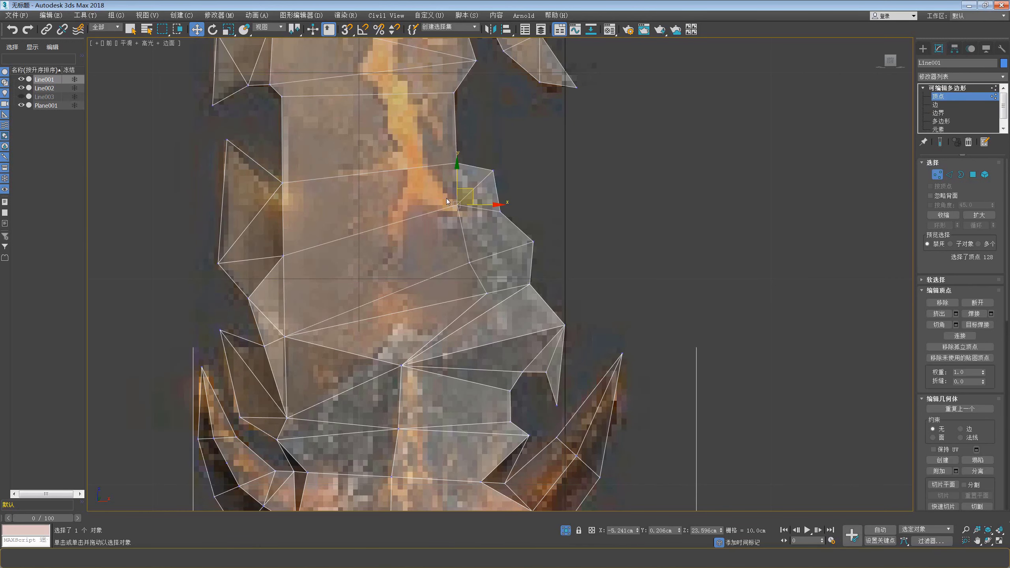
drag(471, 195, 472, 196)
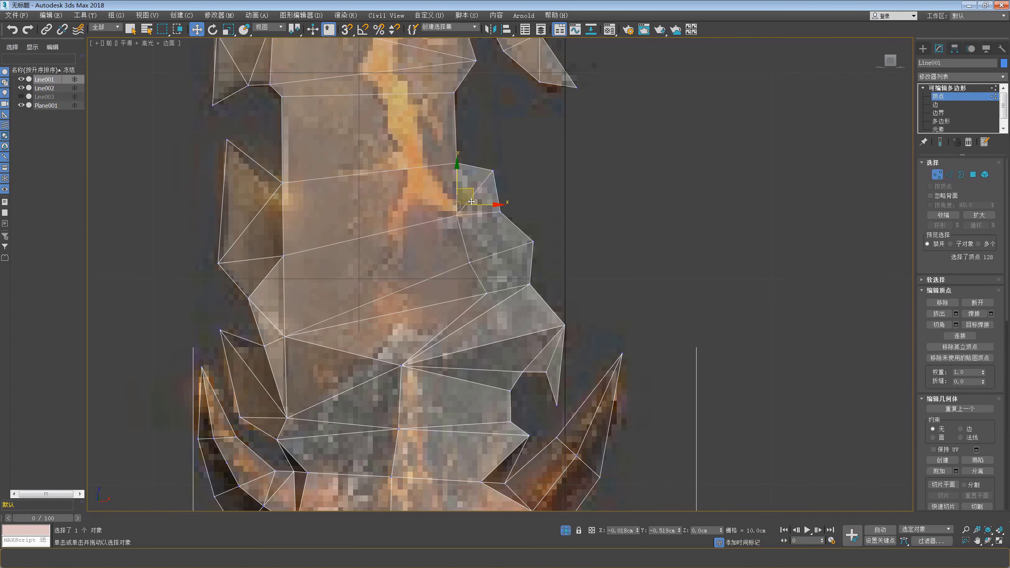
middle_drag(471, 201, 458, 145)
click(481, 235)
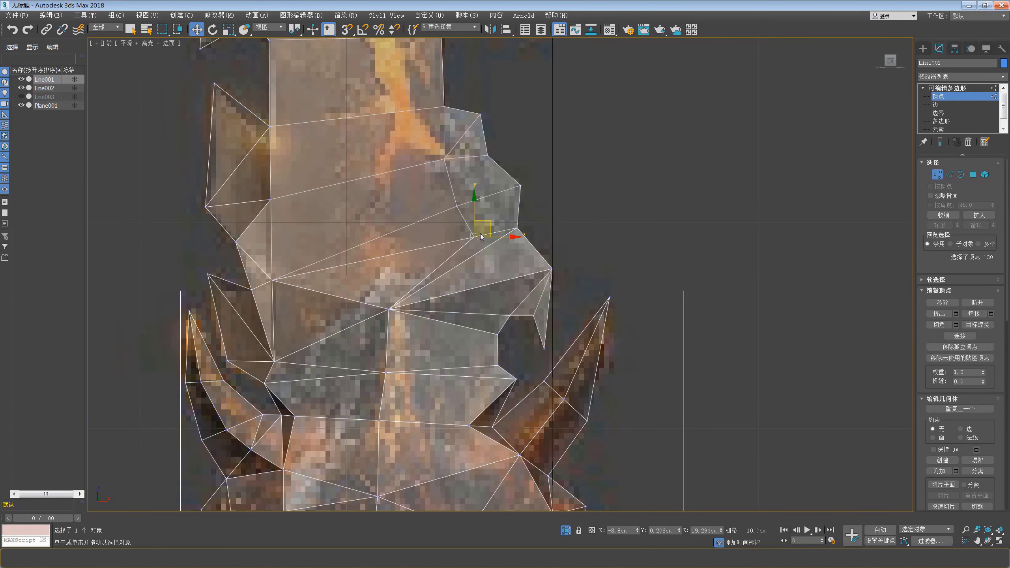
Step: Lower the blade vertex where the edges meet
key(2)
right_click(440, 225)
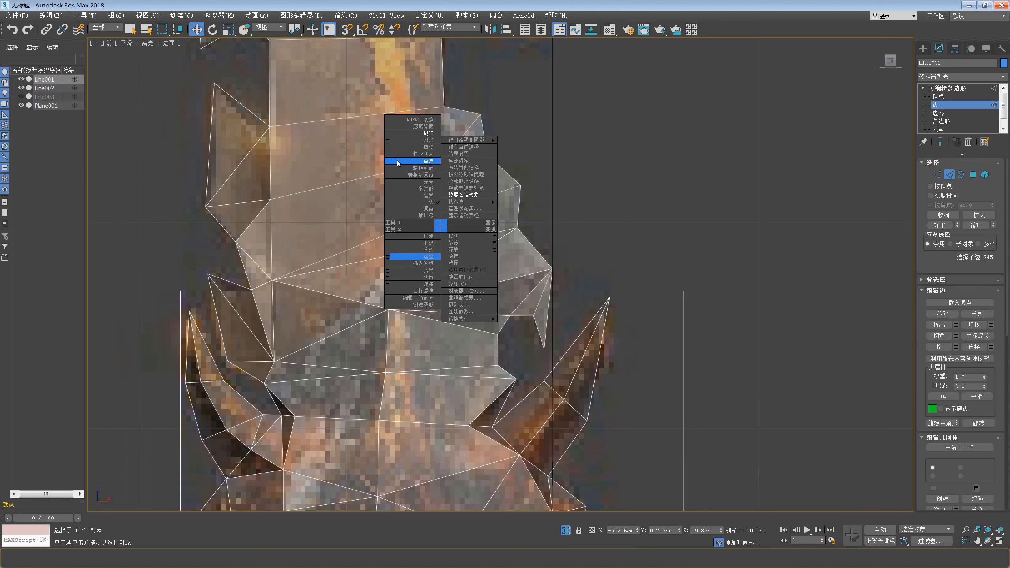
click(427, 208)
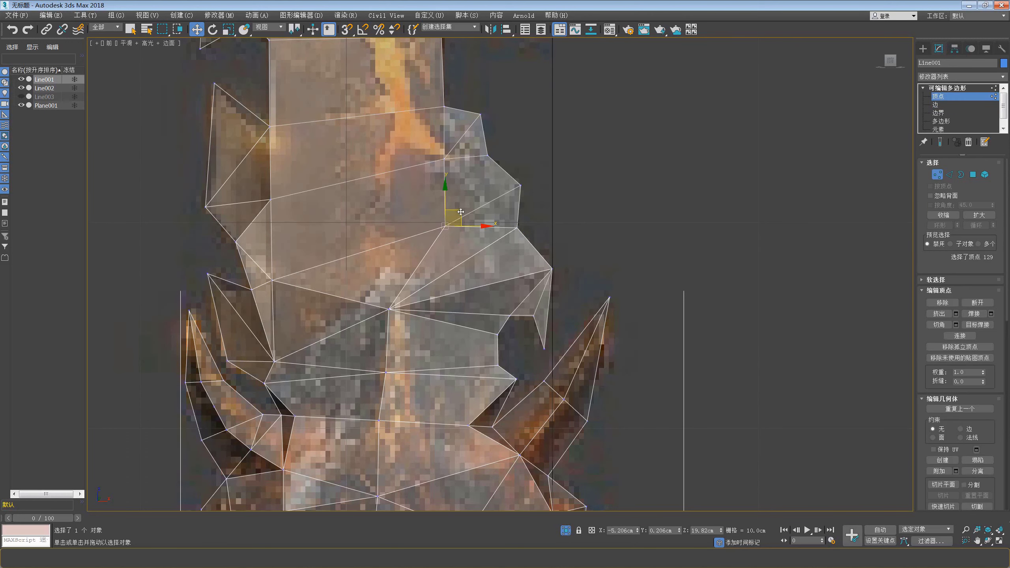
drag(460, 211, 458, 228)
scroll(481, 277, down, 2)
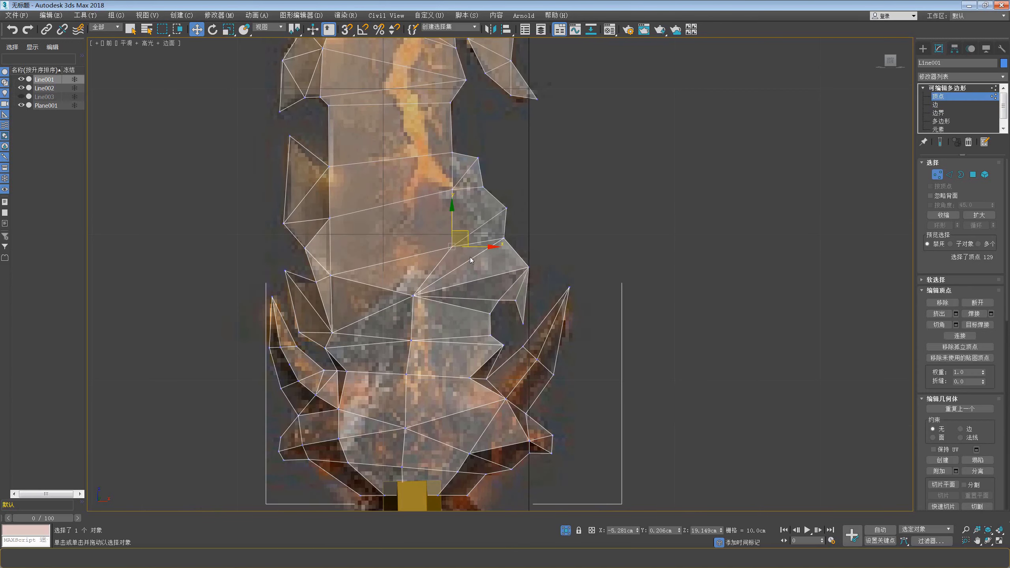
Step: Cut two new lines running up the blade's right side, vertex to vertex
right_click(464, 256)
click(450, 193)
scroll(481, 262, up, 2)
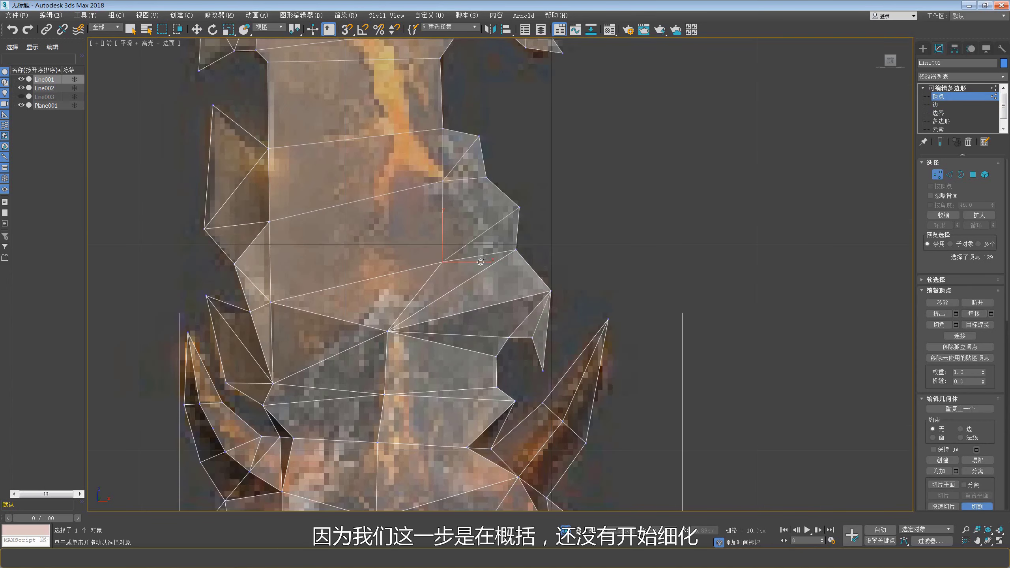
click(385, 395)
click(416, 377)
click(497, 357)
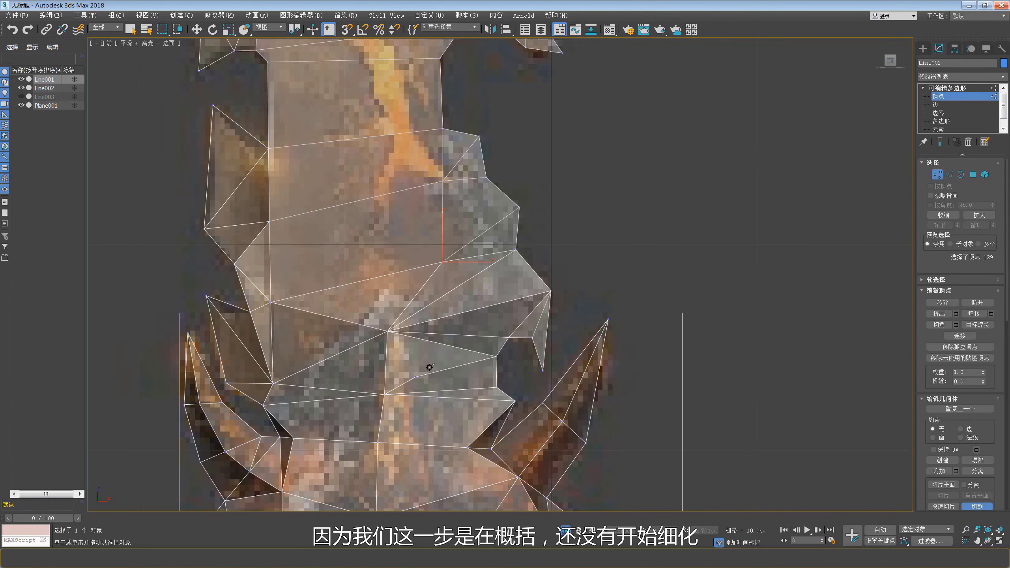
click(453, 344)
click(475, 309)
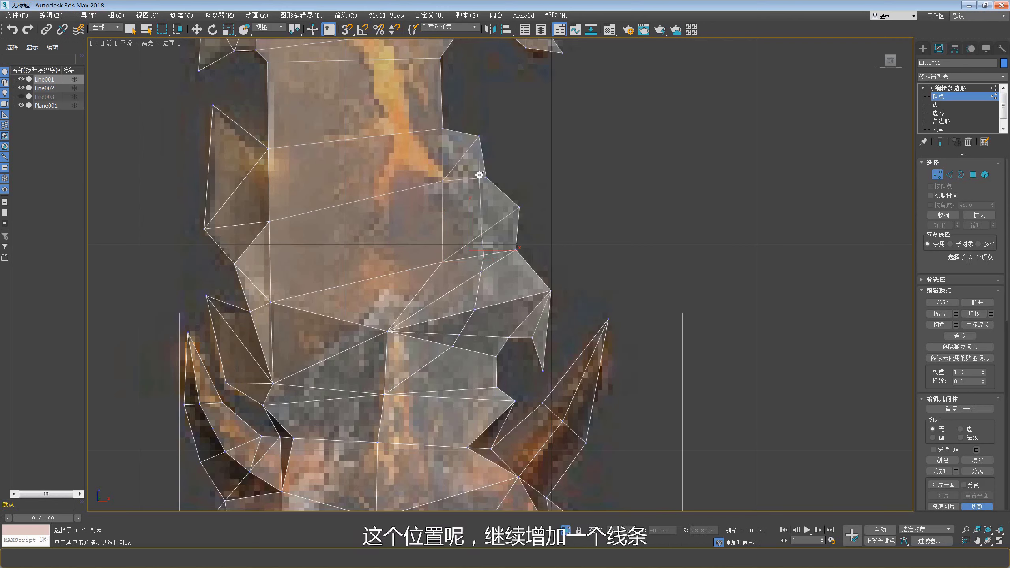
click(480, 176)
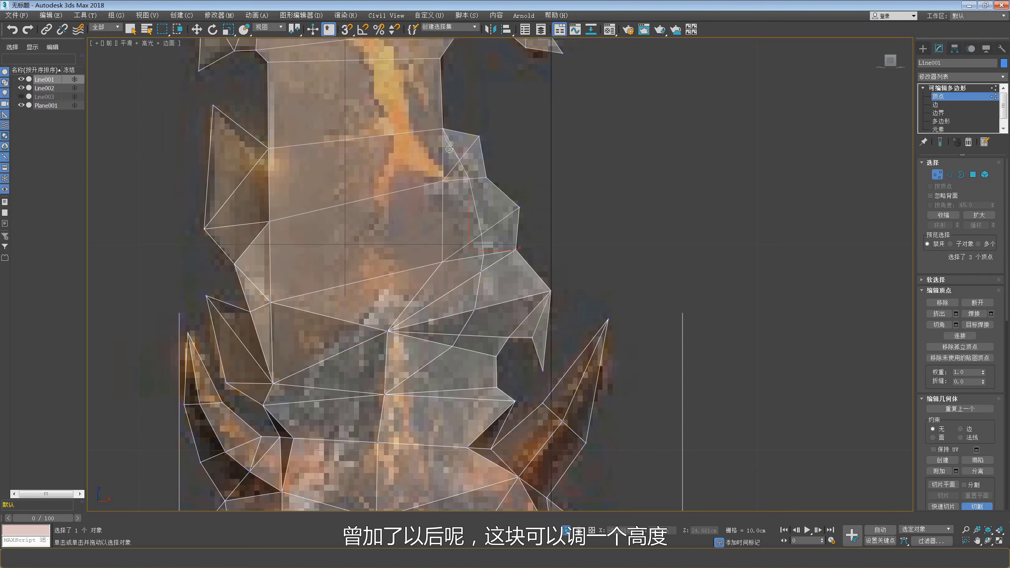
Step: Delete the two selected edges on the guard's upper-right section
key(2)
right_click(469, 163)
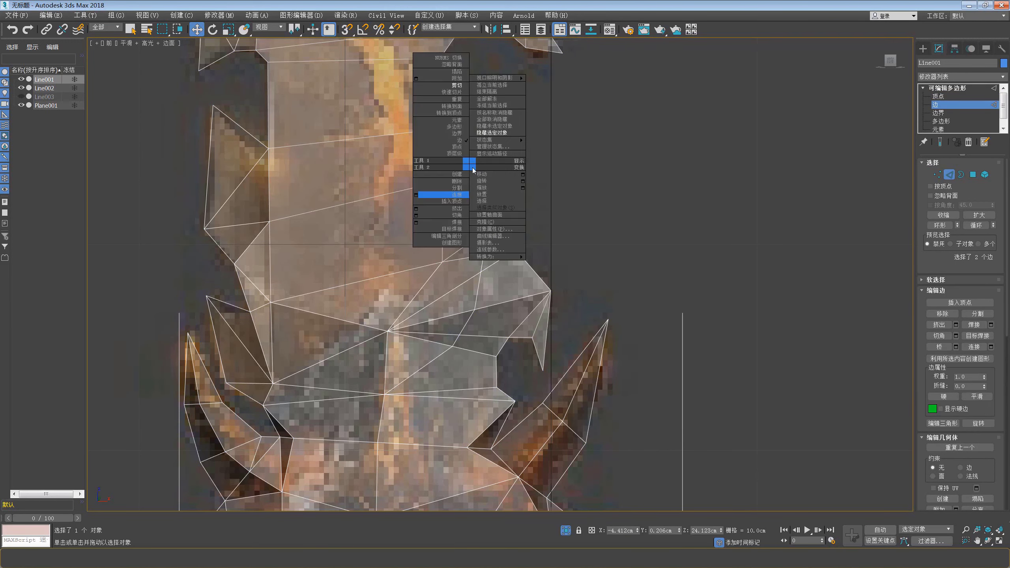
click(461, 182)
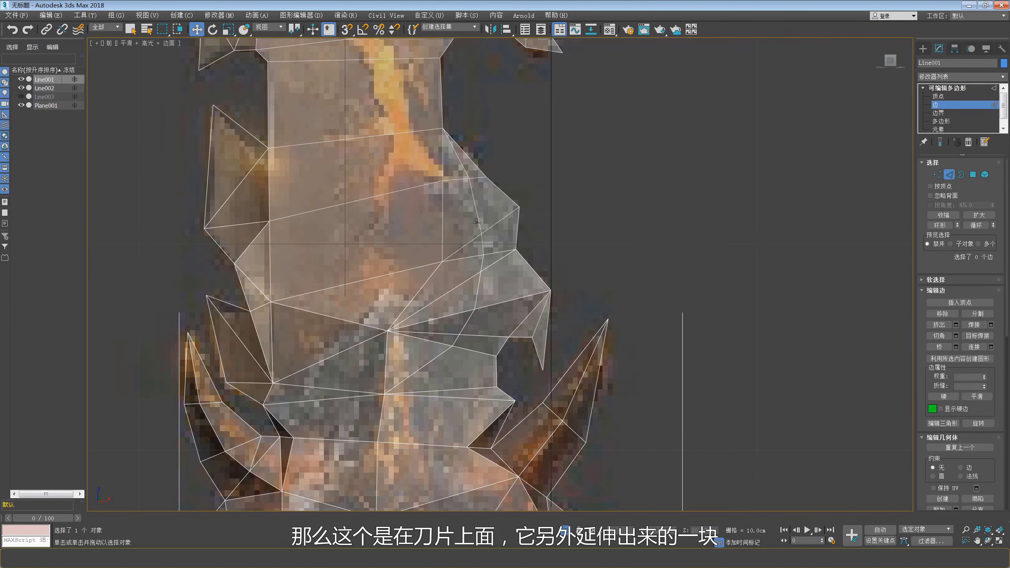
Step: Pick a guard outline edge and orbit edge-on to check the mesh's thickness
right_click(489, 180)
click(464, 157)
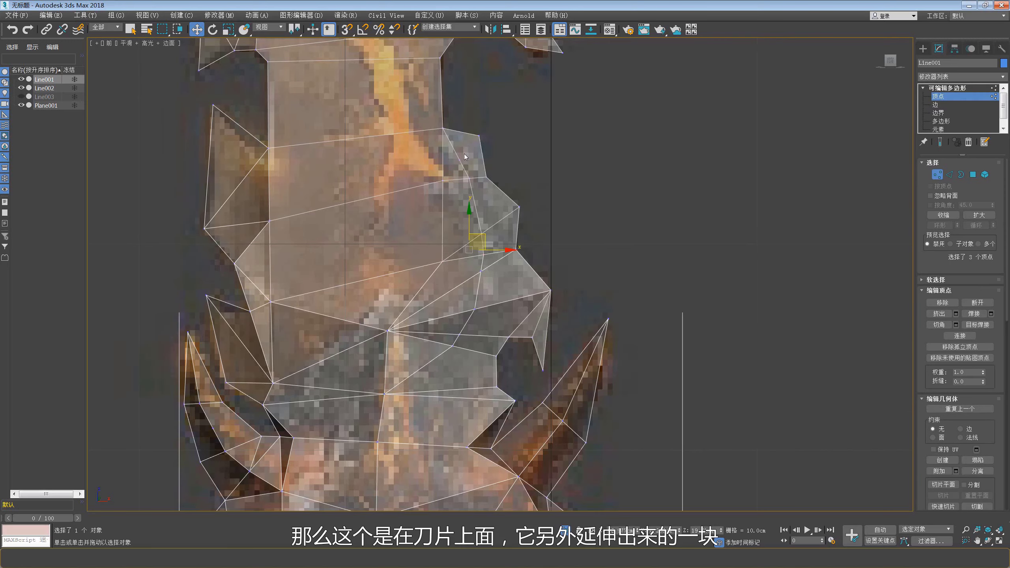
right_click(463, 171)
key(2)
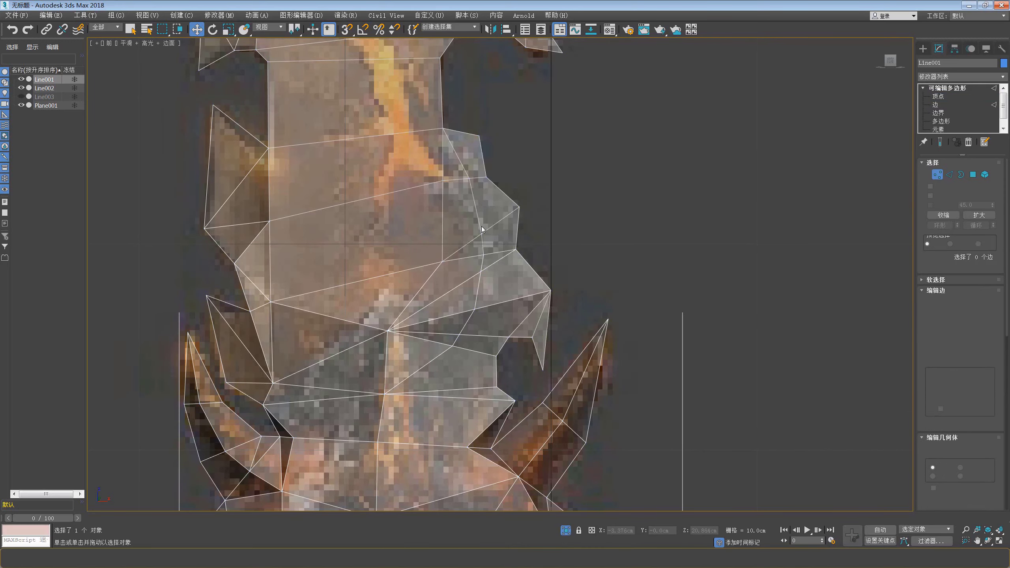
click(478, 223)
mouse_move(490, 244)
alt+middle_down()
mouse_move(423, 191)
mouse_move(427, 169)
mouse_move(387, 196)
mouse_move(474, 247)
mouse_move(463, 239)
mouse_move(483, 243)
mouse_move(461, 207)
mouse_move(494, 205)
alt+middle_up()
key(1)
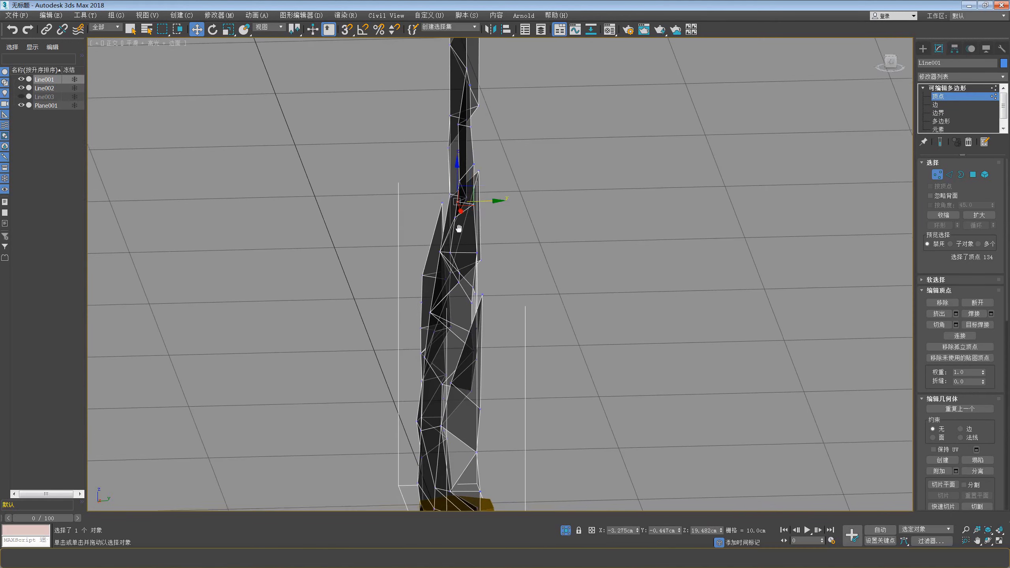
Step: Zoom in on the guard in edge mode and orbit to view it edge-on
scroll(465, 211, up, 10)
key(2)
right_click(461, 210)
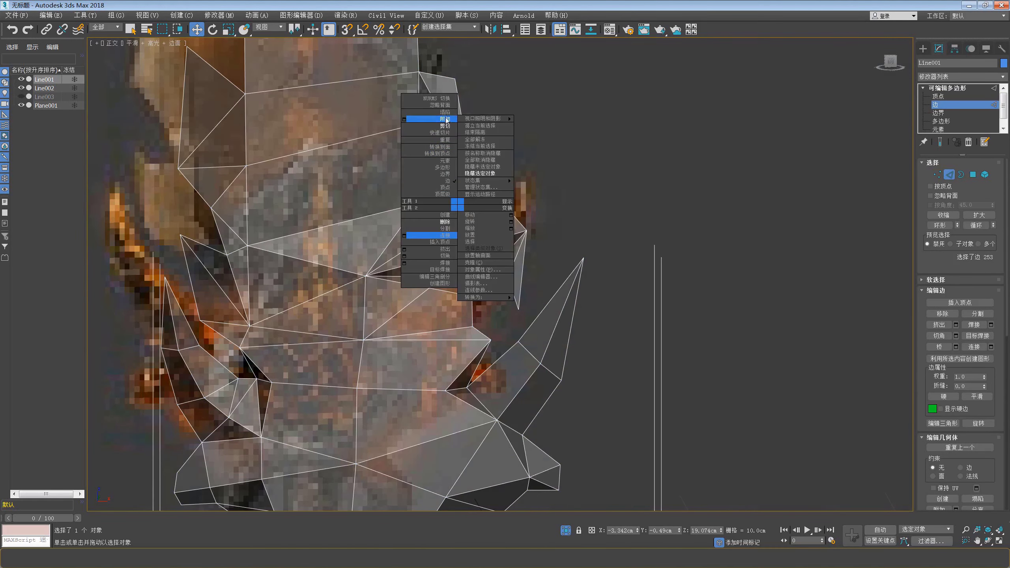
click(446, 119)
mouse_move(459, 198)
alt+middle_down()
mouse_move(486, 201)
mouse_move(453, 236)
alt+middle_up()
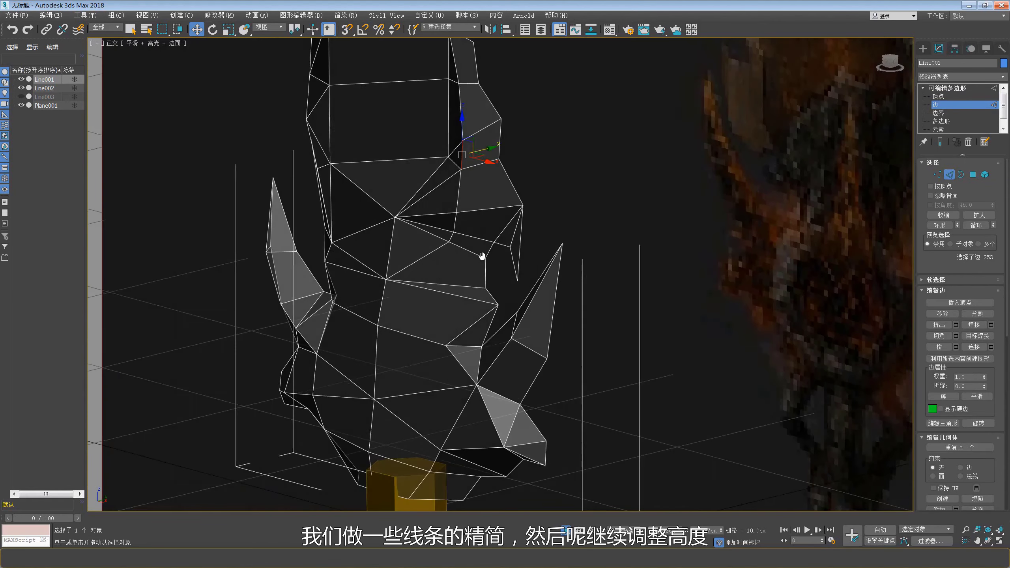
Step: Convert the edge selection to vertices, recheck the guard's depth, then return to Front view
right_click(452, 236)
click(431, 185)
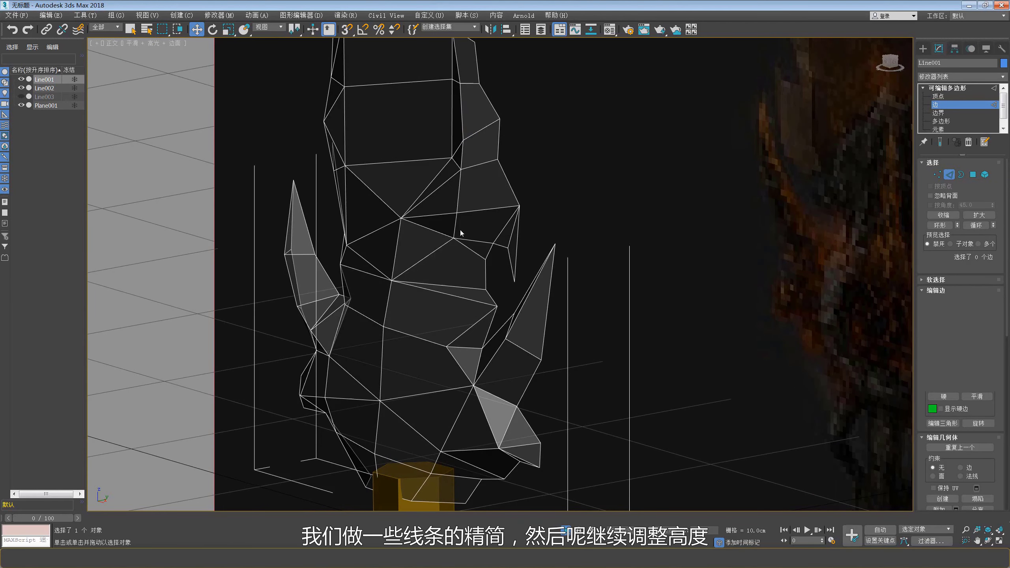
alt+middle_drag(457, 235, 478, 238)
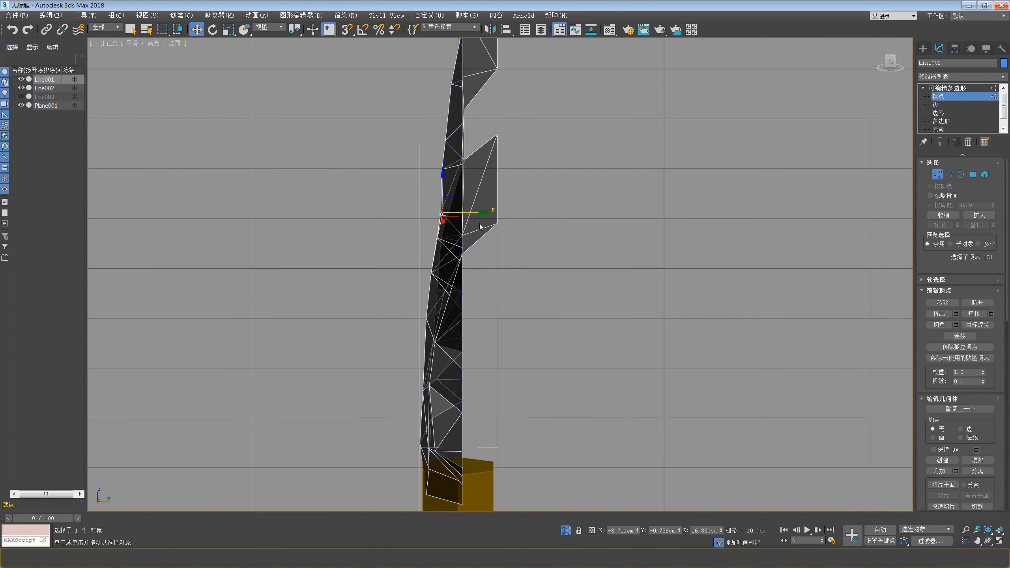
key(f)
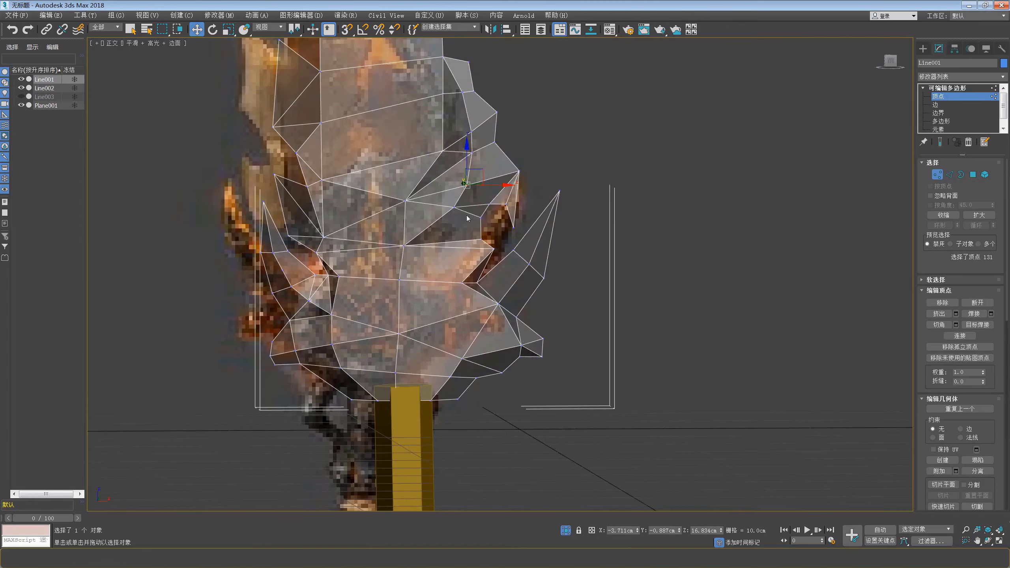
scroll(486, 201, up, 3)
Step: Cut extra edges into the guard where it joins the blade, then move vertices for depth
right_click(481, 258)
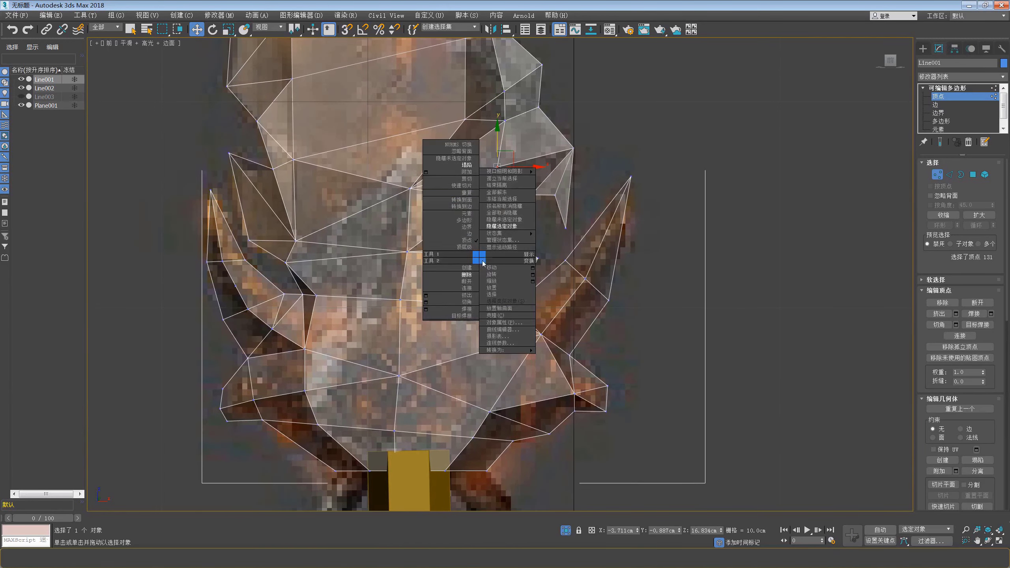
click(473, 185)
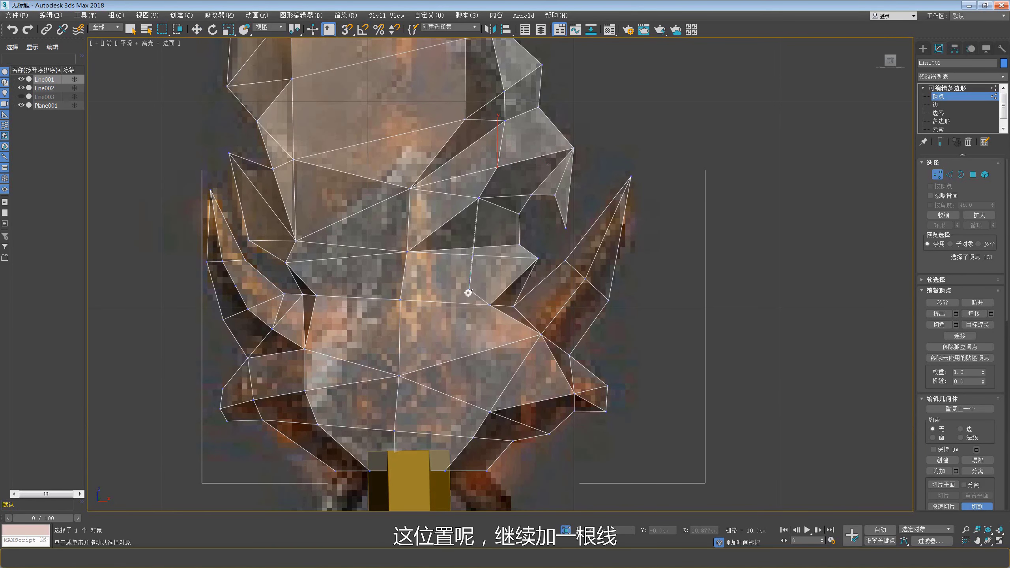
right_click(485, 249)
click(475, 163)
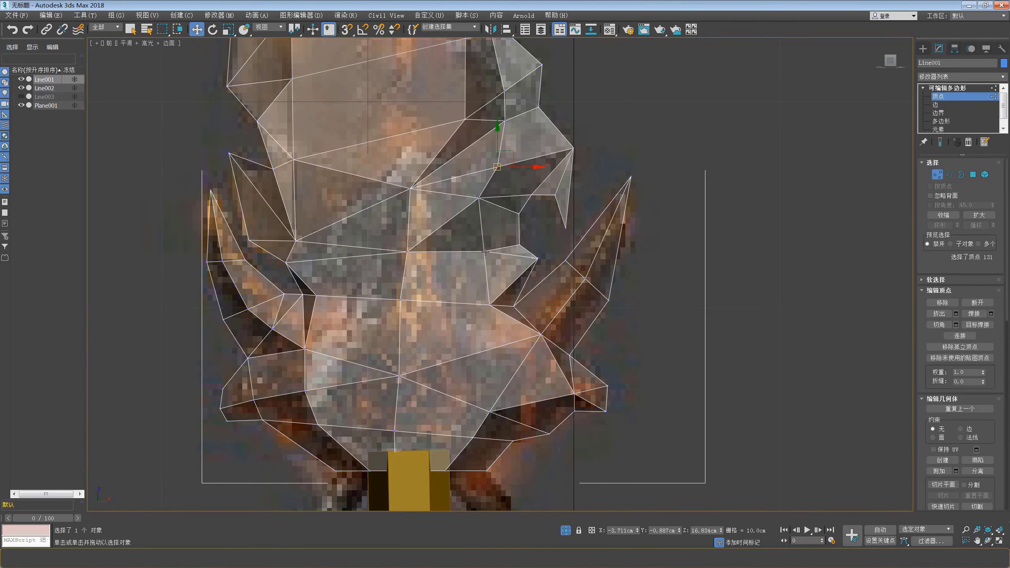
alt+middle_drag(485, 251, 497, 303)
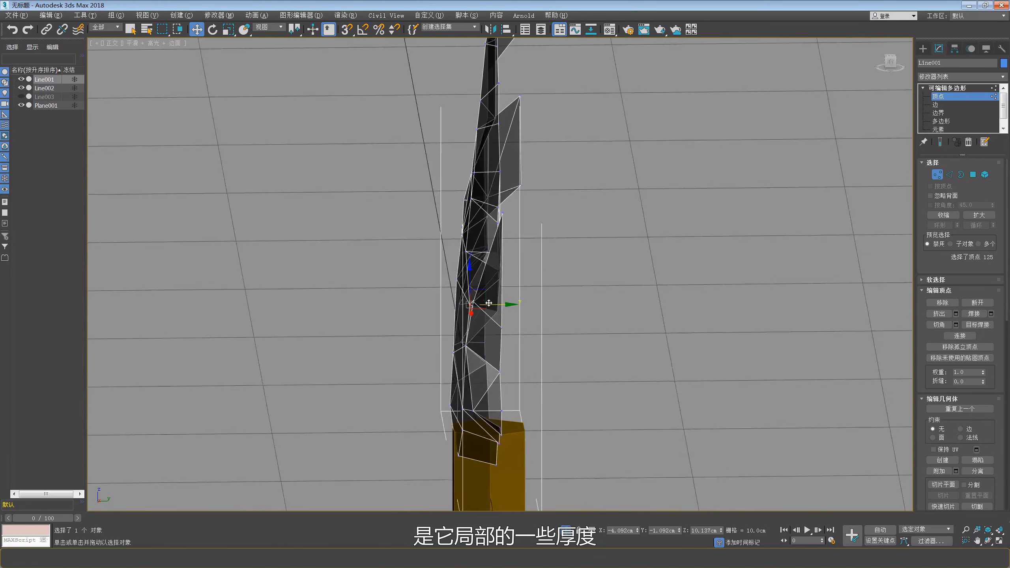
Step: Return to Front view and pan down onto the guard over the reference
key(f)
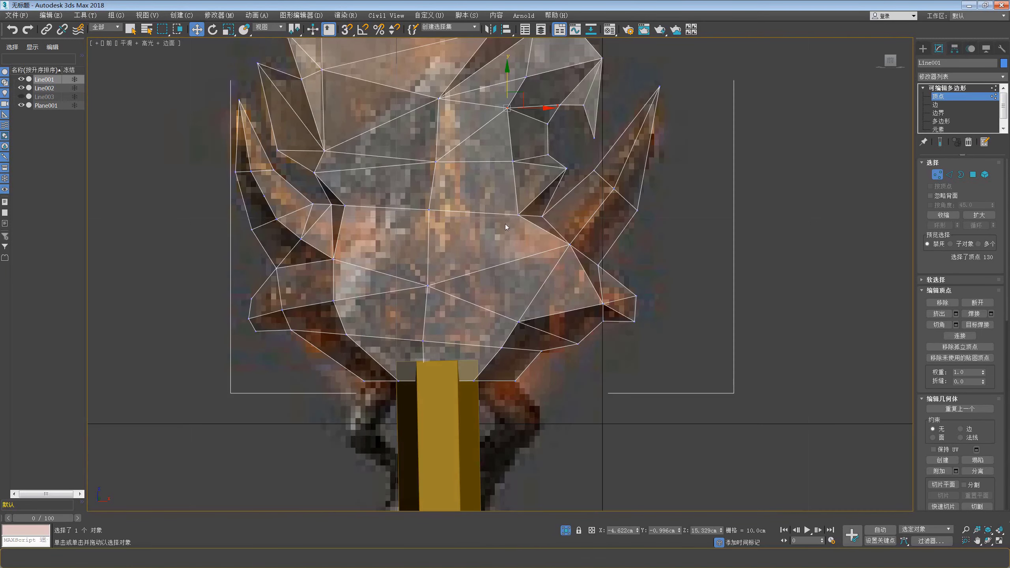
middle_drag(504, 227, 470, 322)
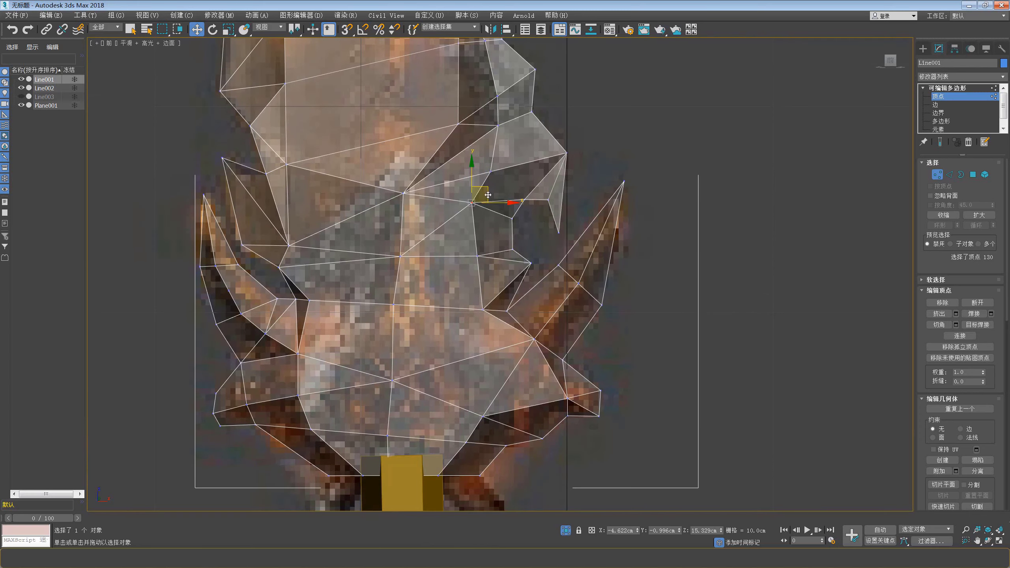
mouse_move(493, 206)
middle_down()
mouse_move(416, 274)
mouse_move(503, 241)
mouse_move(530, 176)
mouse_move(585, 236)
mouse_move(545, 235)
middle_up()
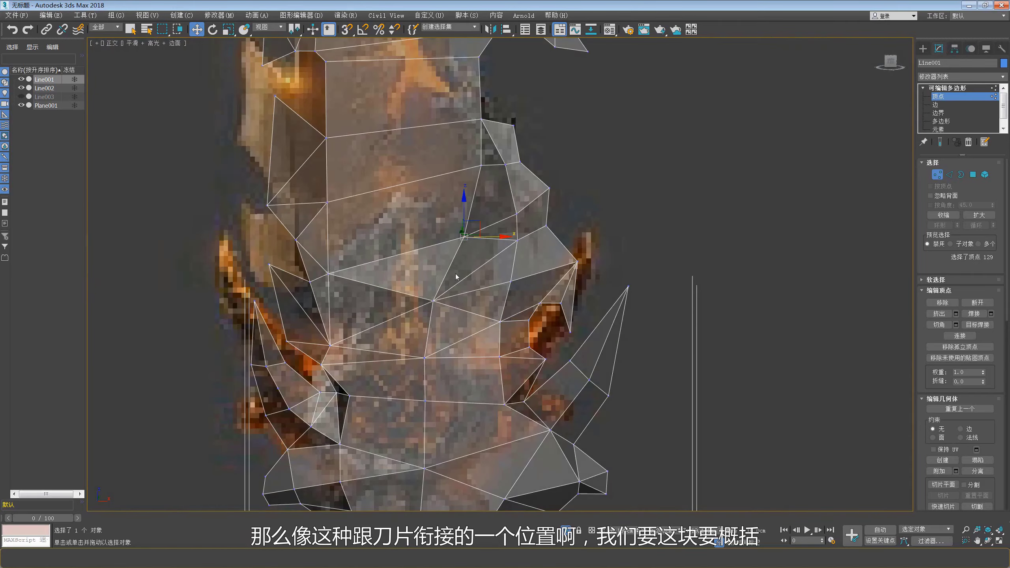
key(f)
middle_drag(441, 161, 459, 238)
scroll(459, 238, up, 2)
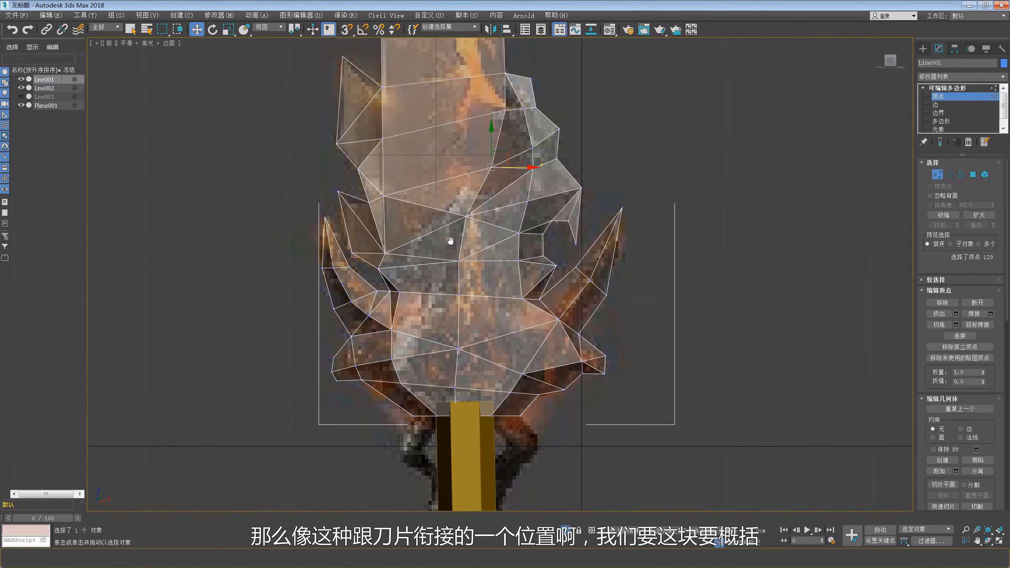
scroll(450, 232, up, 2)
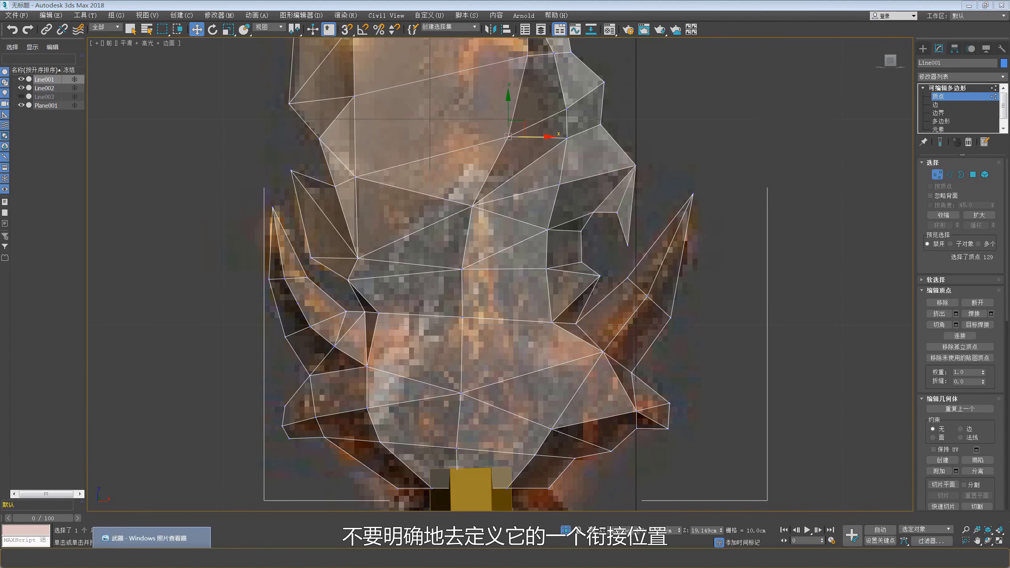
mouse_move(417, 208)
middle_down()
mouse_move(452, 275)
mouse_move(517, 283)
middle_up()
key(2)
key(ctrl+a)
key(f)
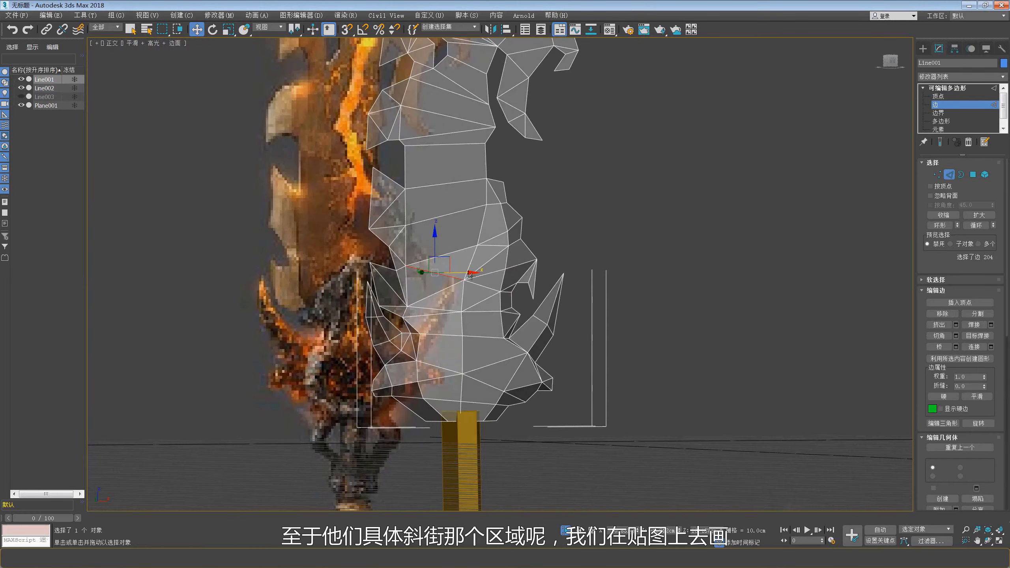
scroll(445, 204, up, 5)
middle_drag(432, 161, 445, 204)
key(1)
click(443, 204)
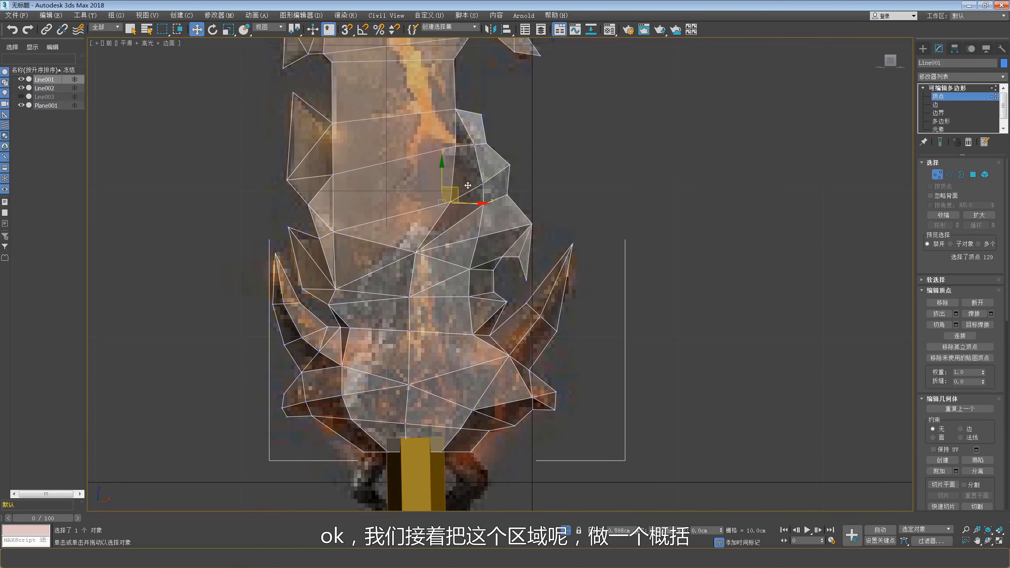
middle_drag(468, 185, 464, 202)
click(454, 162)
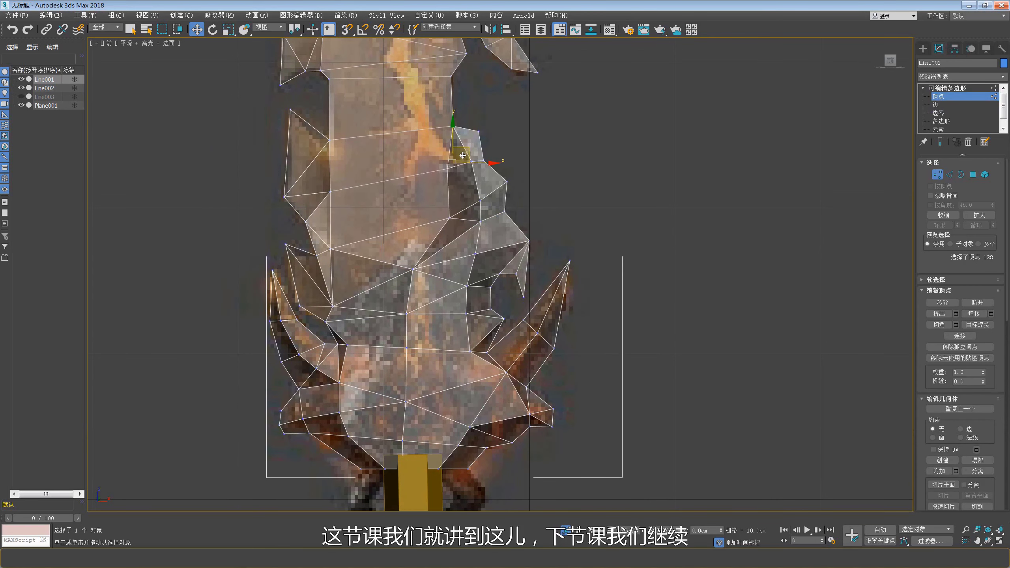
mouse_move(462, 155)
alt+middle_down()
mouse_move(469, 210)
mouse_move(487, 202)
alt+middle_up()
key(f)
middle_drag(419, 253, 424, 186)
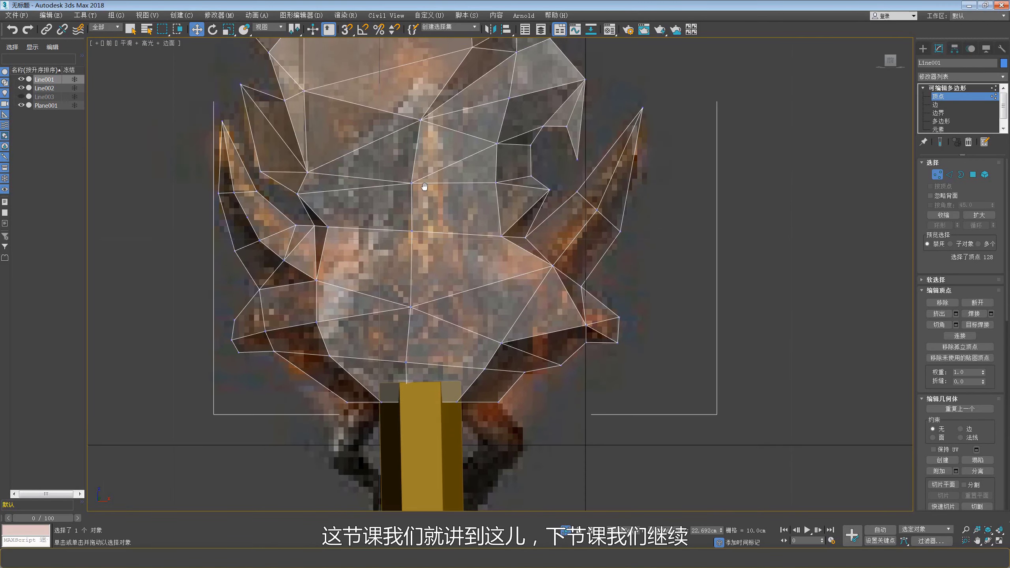